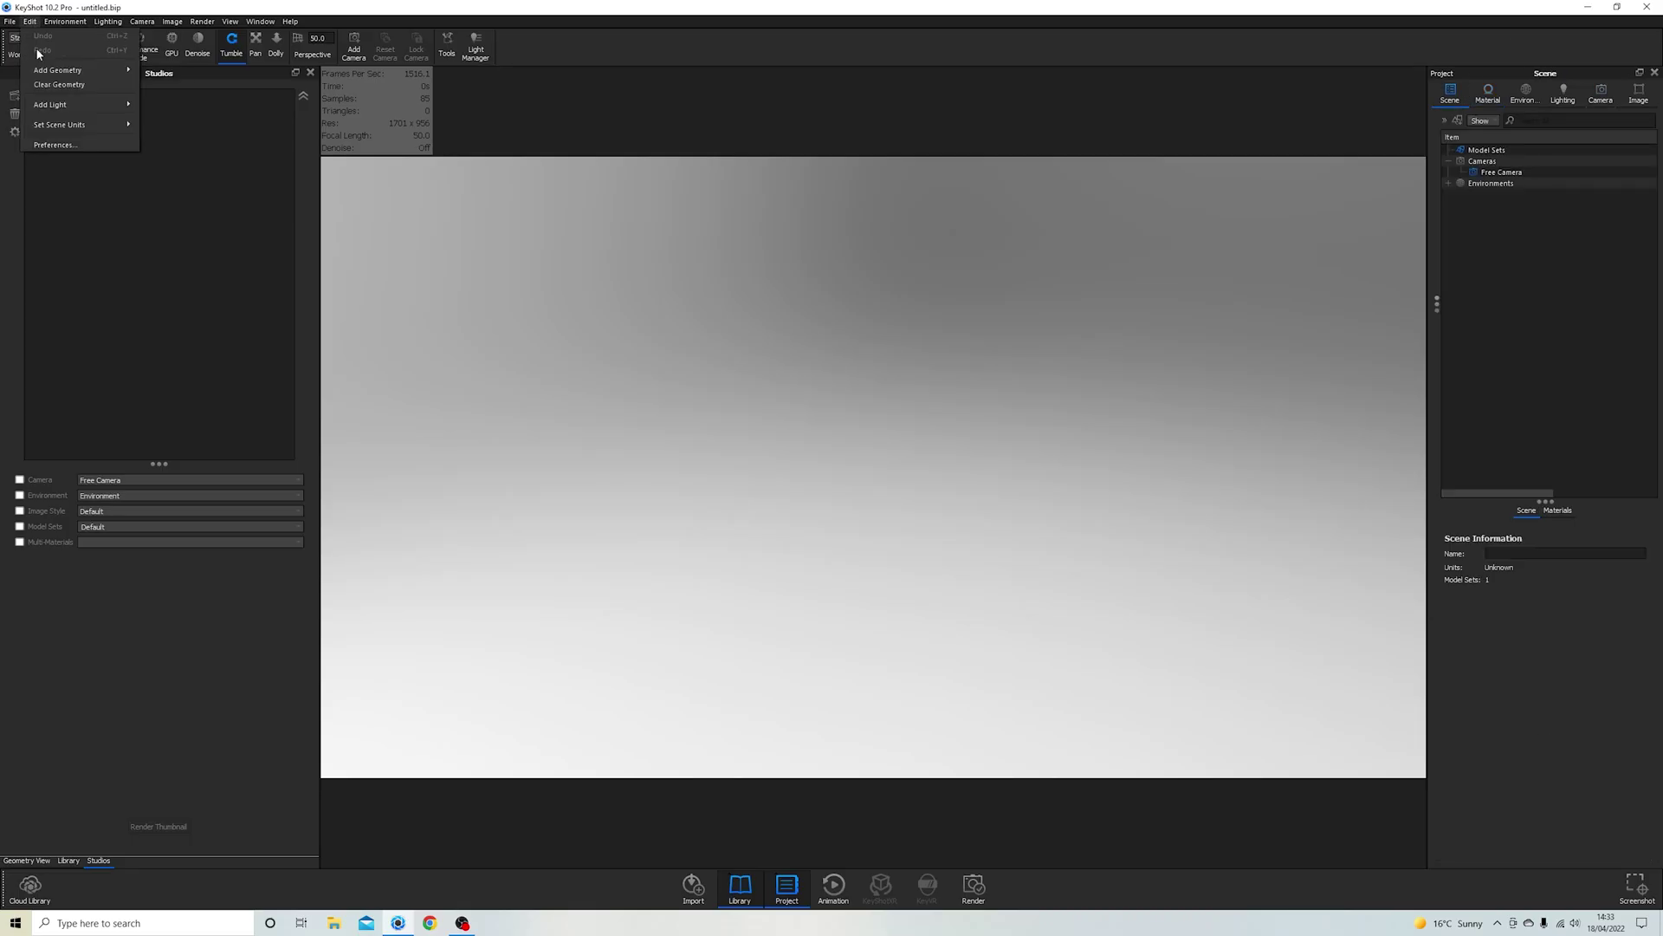
Step: Add a cube to the scene and scale it uniformly to 2500
click(169, 73)
click(1530, 511)
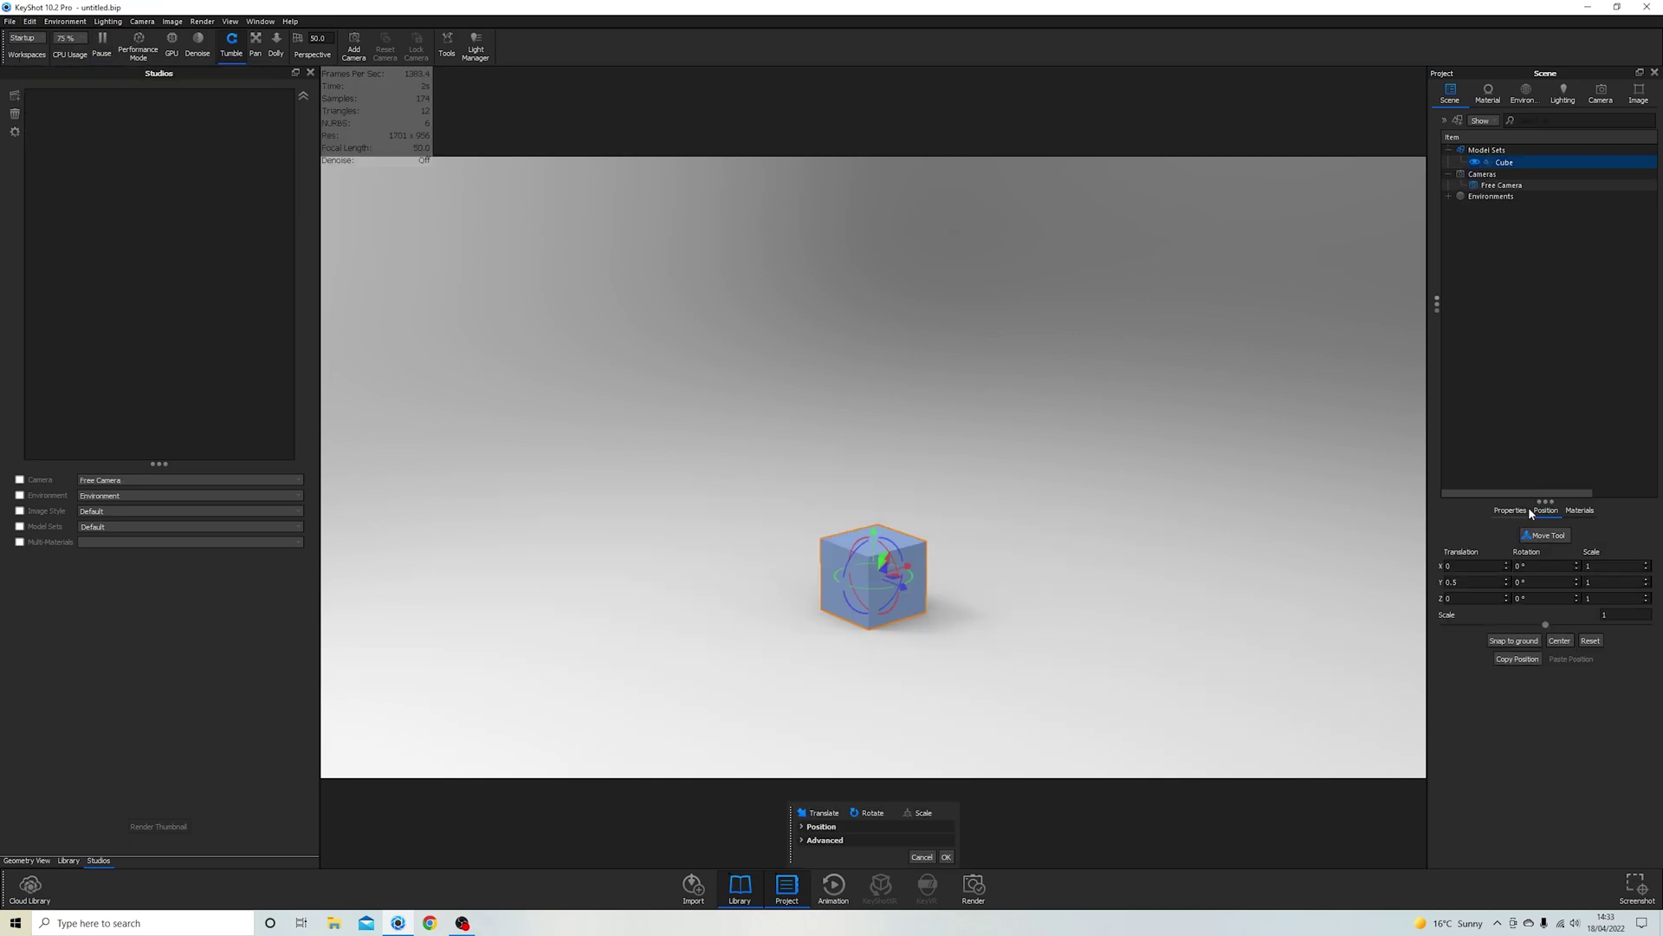
text(2500)
key(Return)
Step: Enlarge the environment size to 20000 mm
click(30, 860)
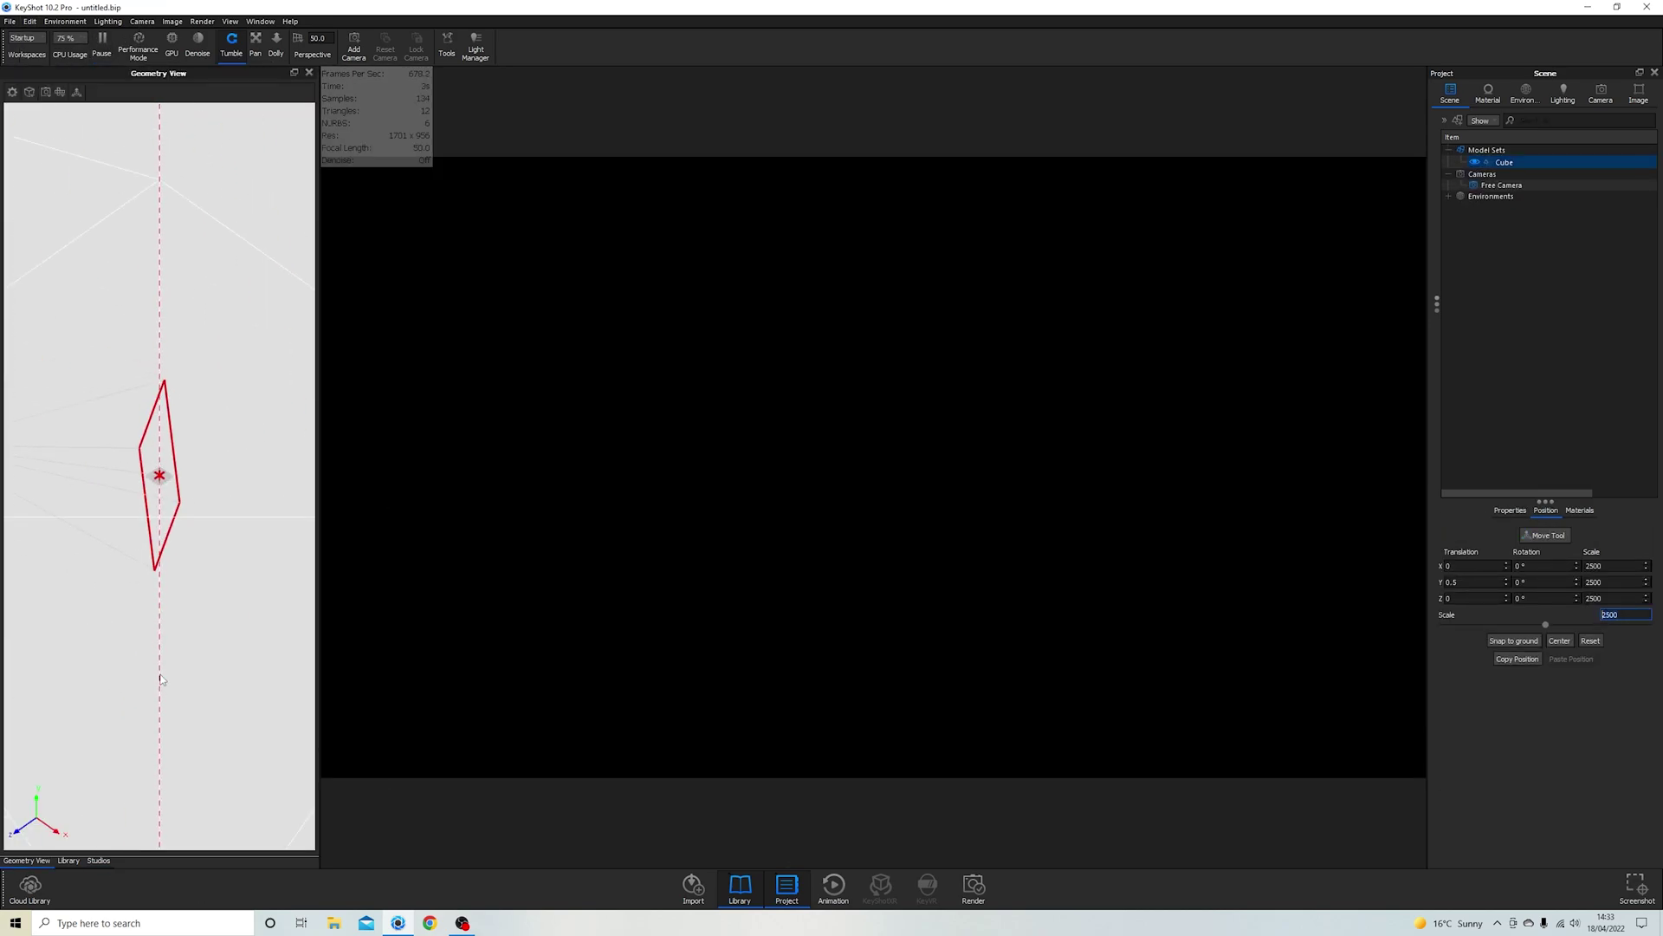
click(1525, 94)
key(Return)
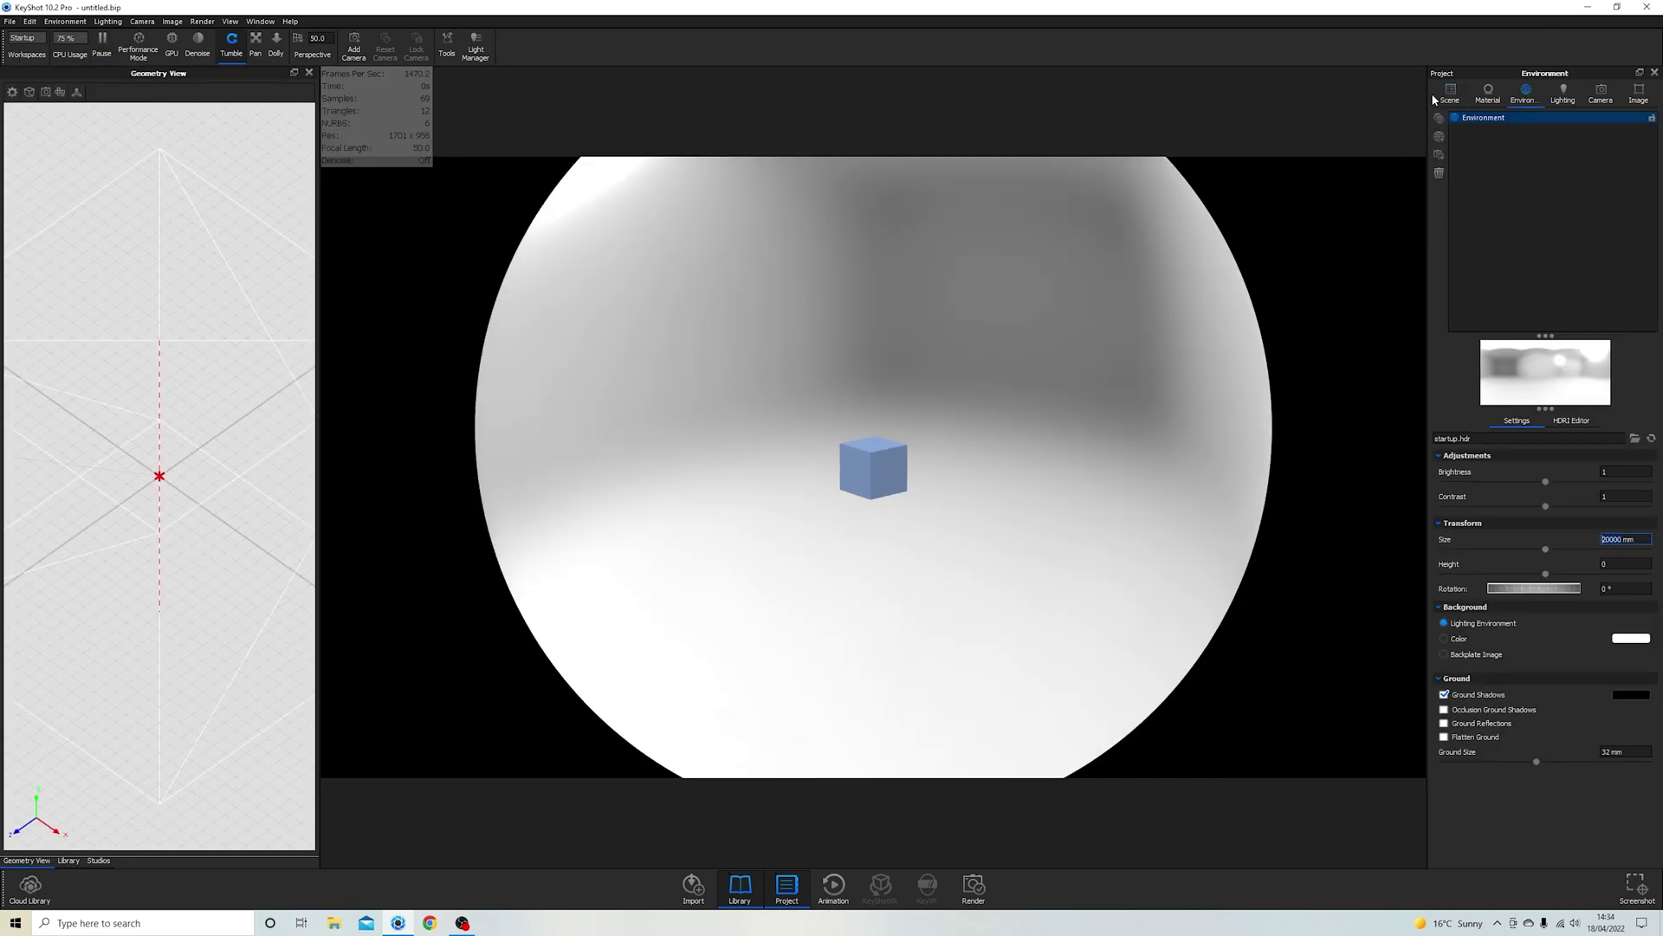
Step: Set the cube's X/Z scale to 8500, flattening it into a large slab
click(1449, 94)
click(1613, 566)
text(8500)
key(Return)
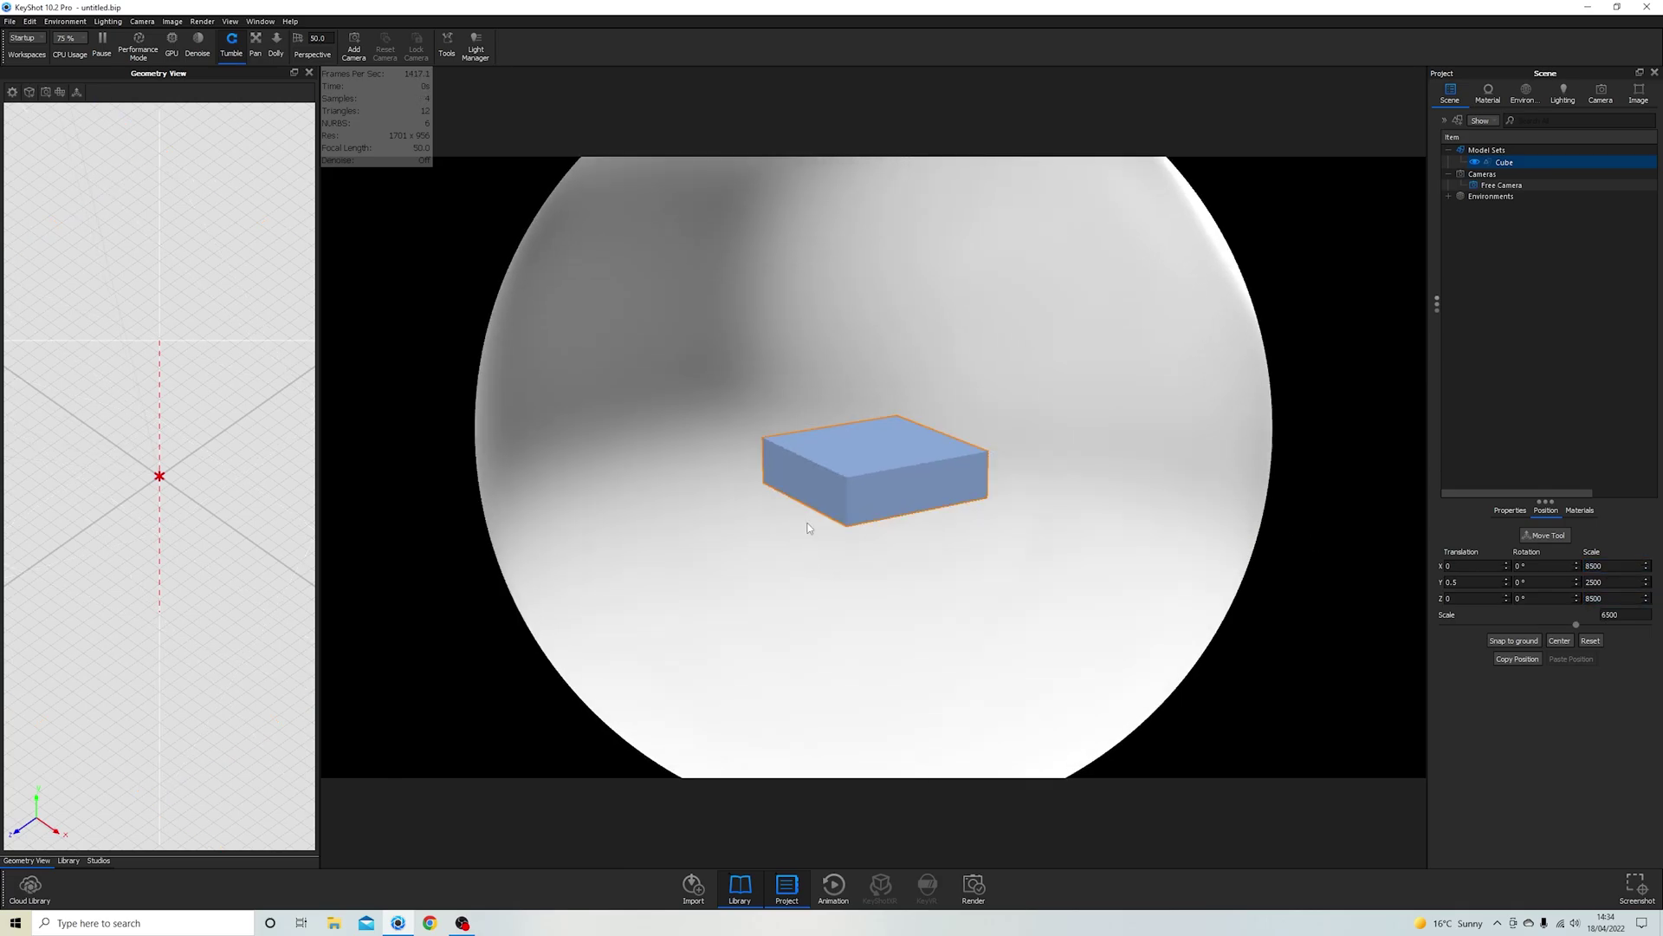
Step: Split the box into separate object surfaces
right_click(830, 468)
click(895, 383)
click(1250, 740)
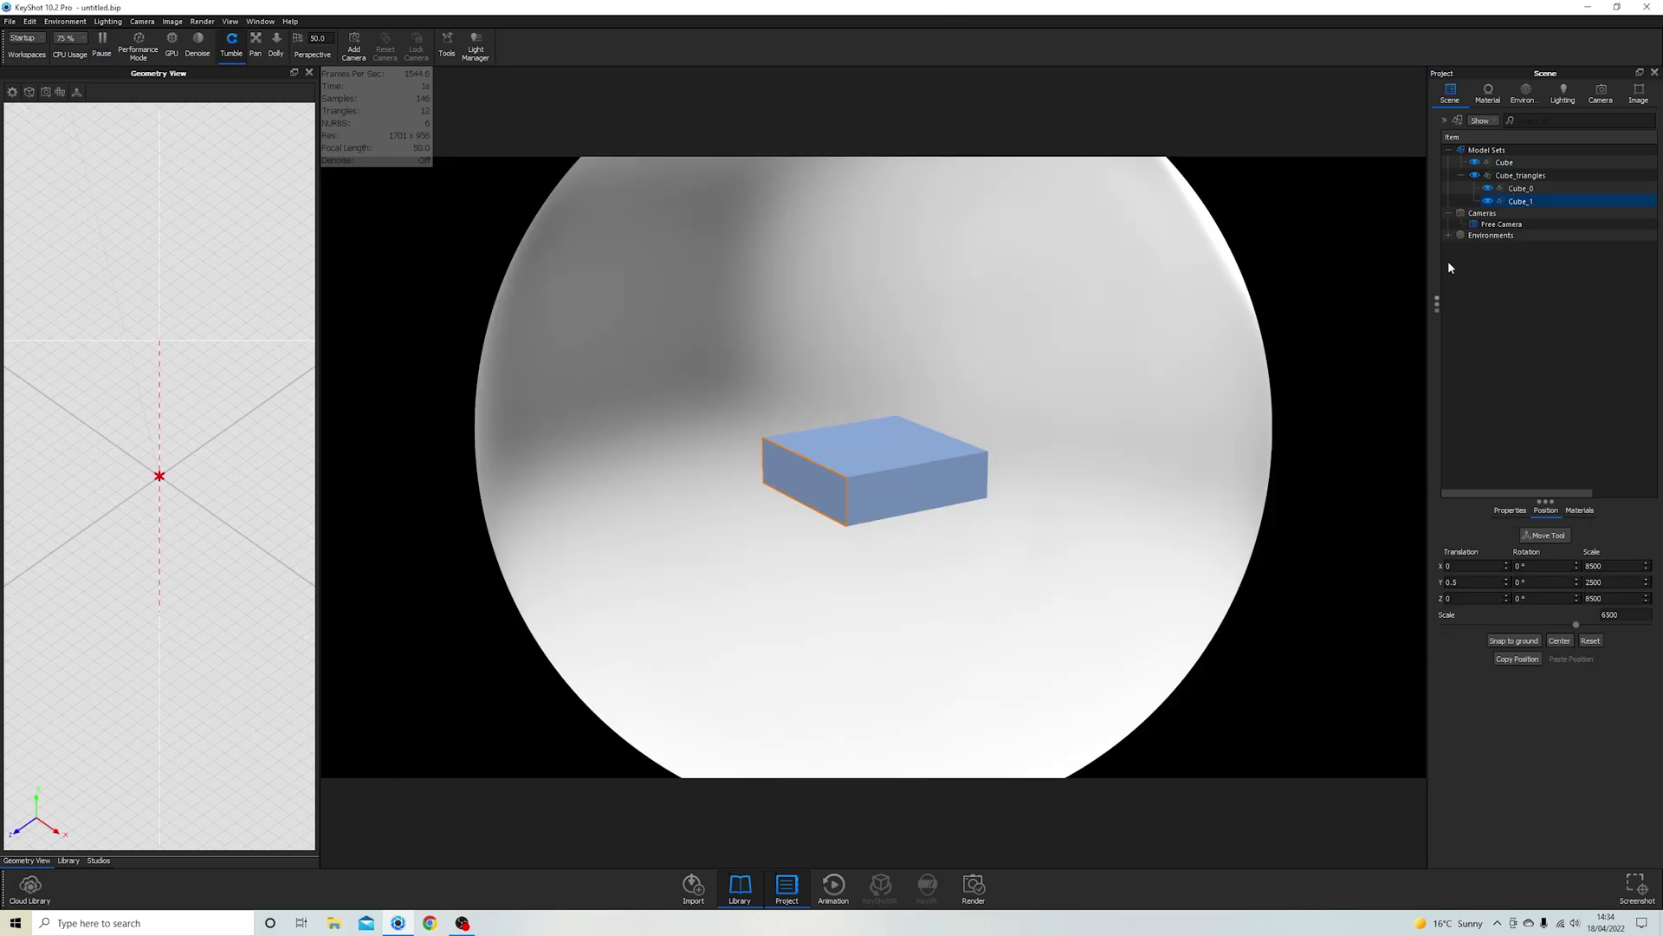
scroll(845, 512, up, 5)
scroll(844, 512, up, 3)
click(1563, 94)
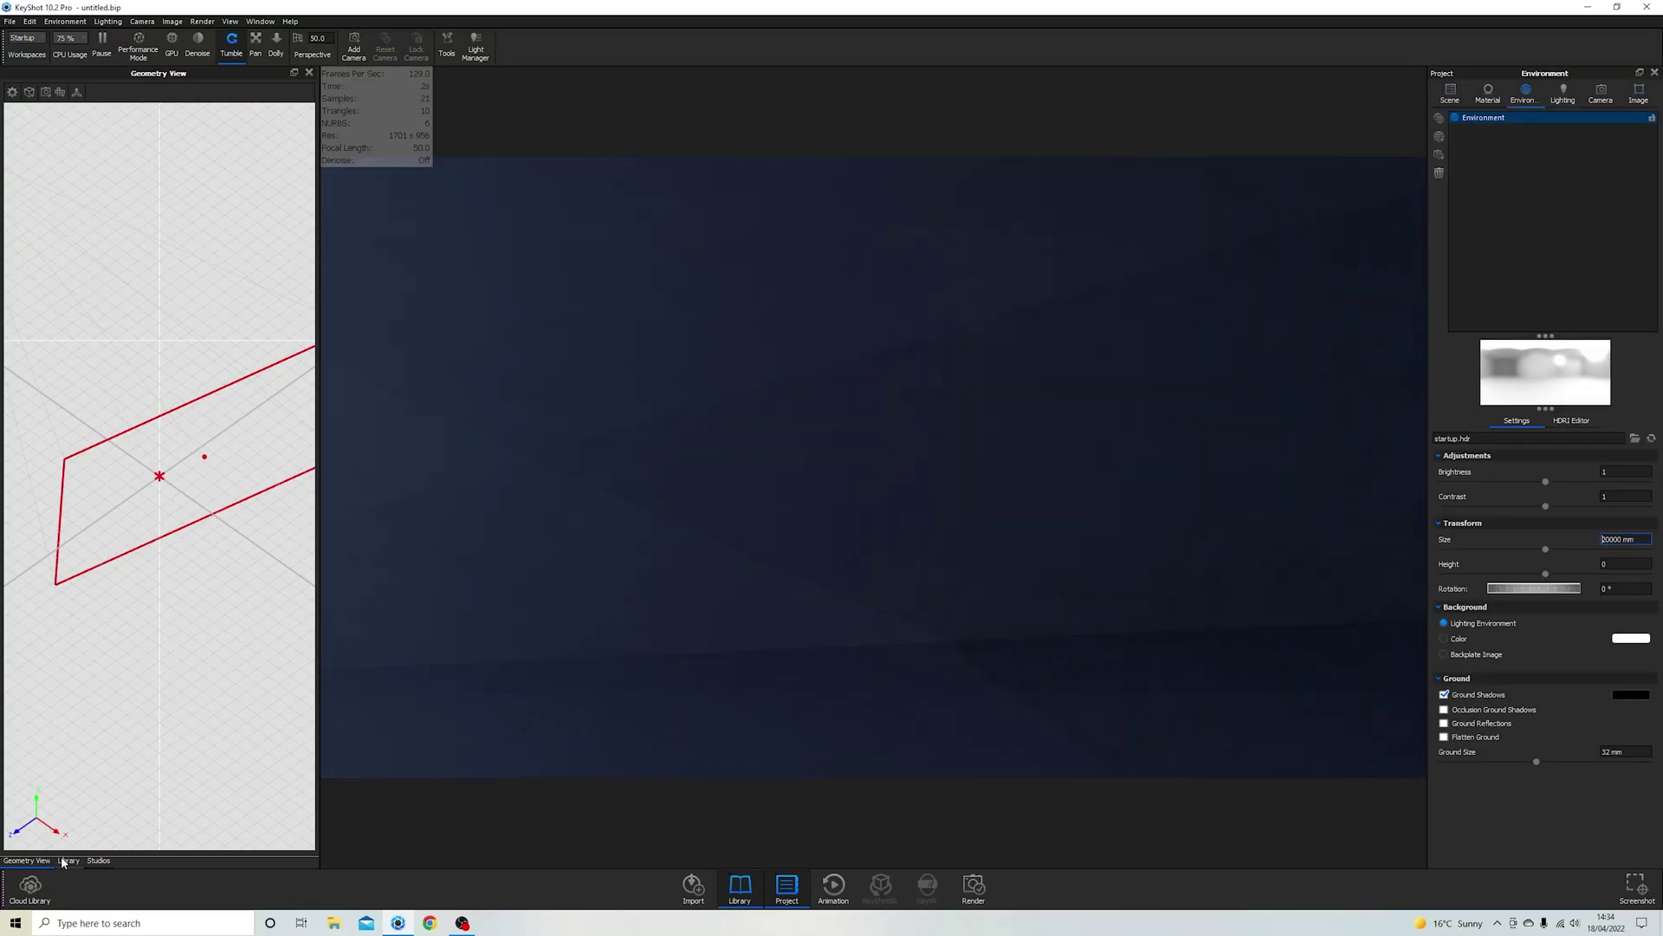
Step: Apply the Los Angeles Sunrise 4K environment to the scene
click(68, 860)
click(82, 411)
drag(83, 411, 977, 688)
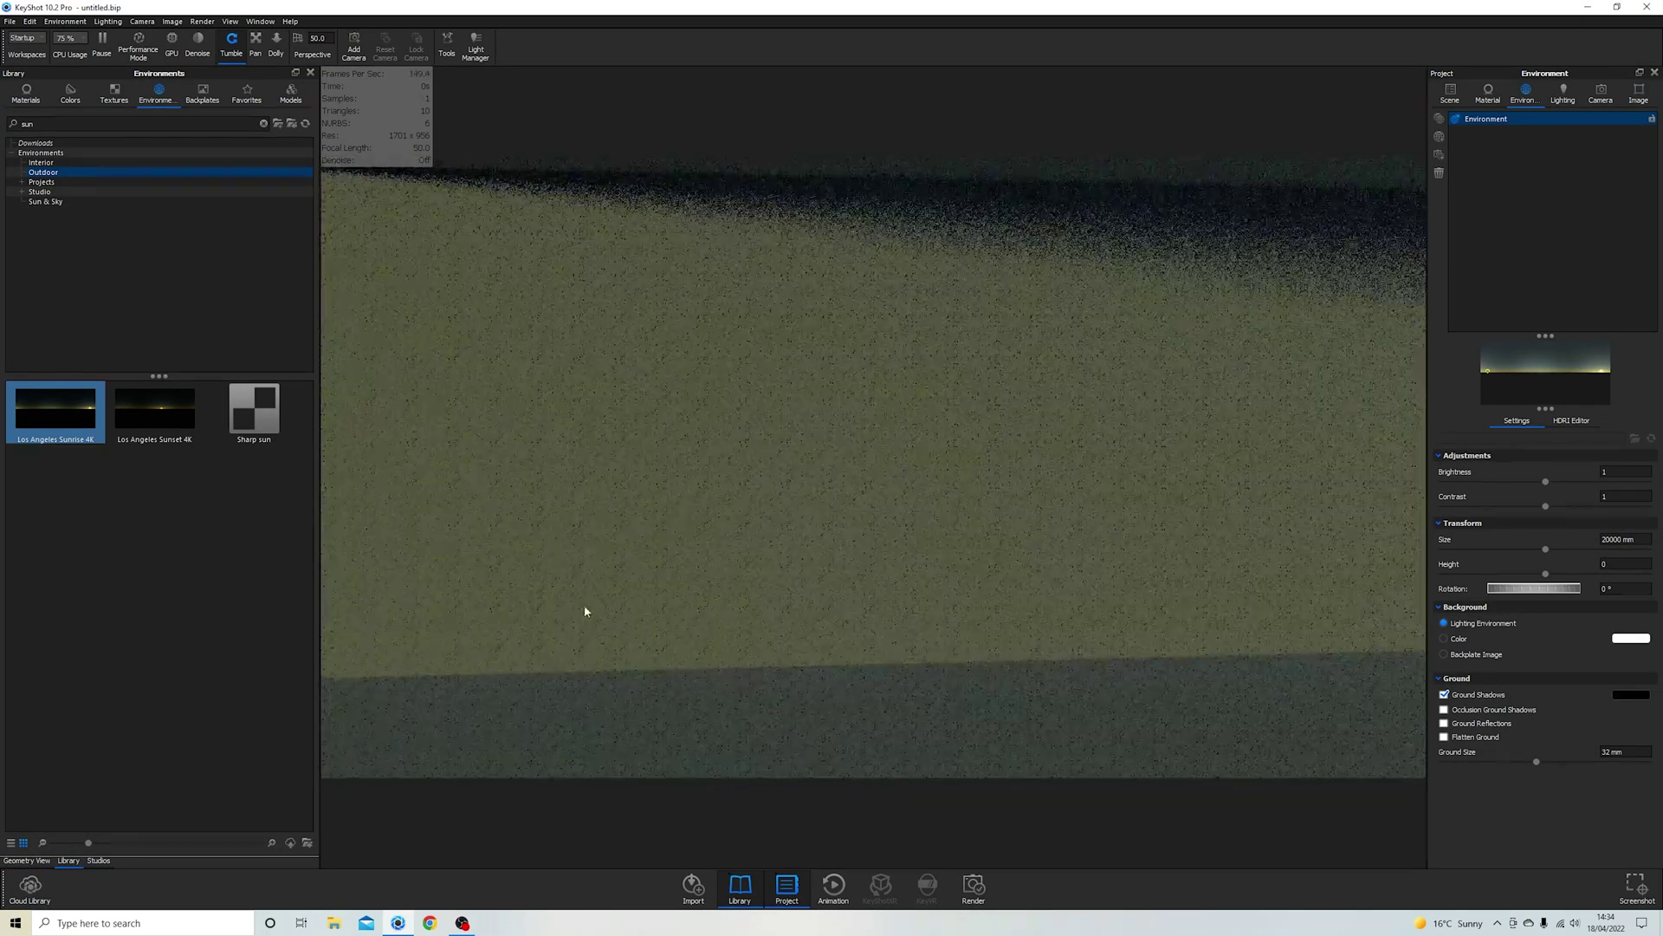
Step: Delete the original Cube and rescale the box to X 5000 and width 10000
click(584, 605)
key(Delete)
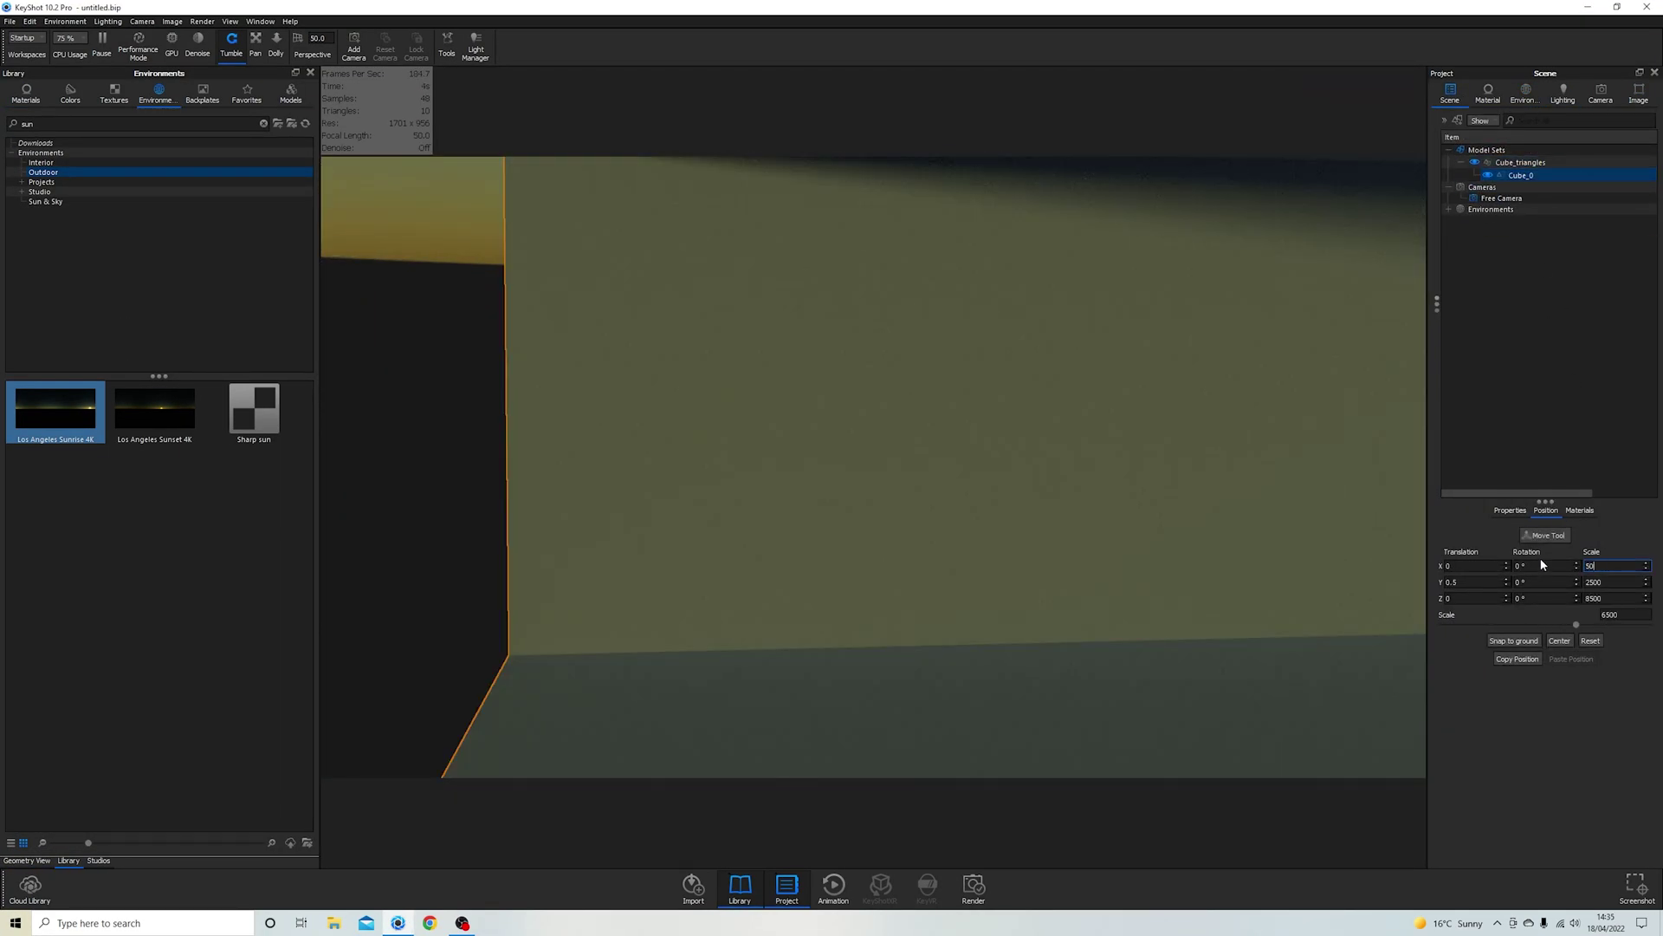
text(00)
key(Return)
text(0)
key(Return)
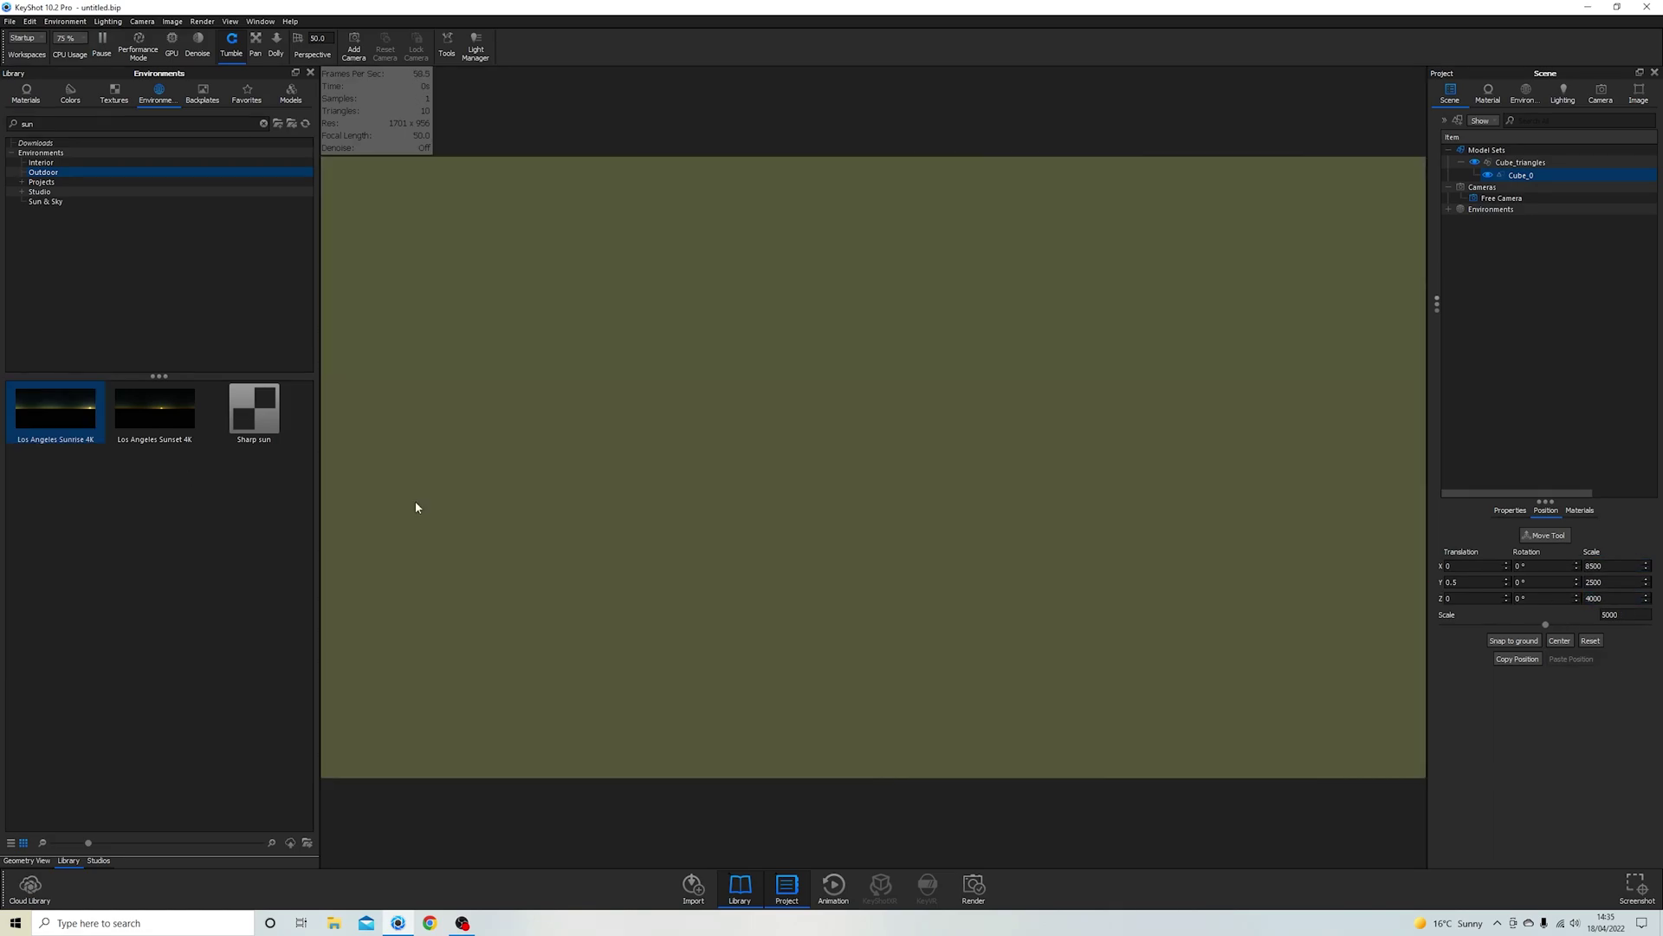
text(10000)
key(Return)
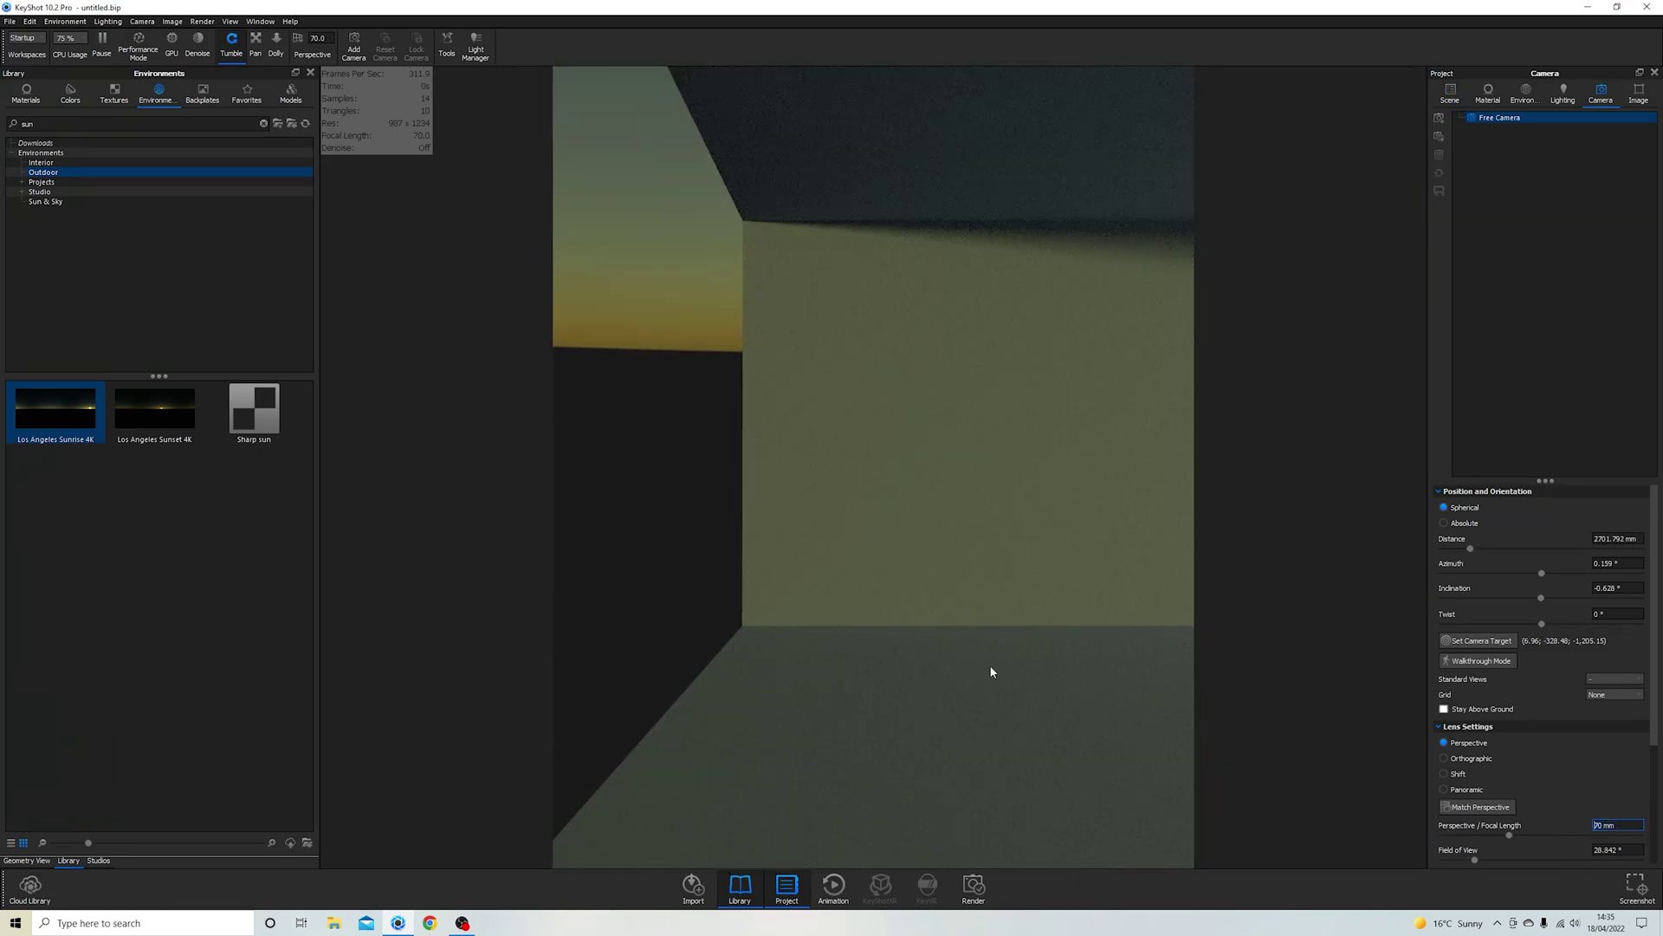
Step: Set the camera focal length to 50 mm
text(50)
key(Return)
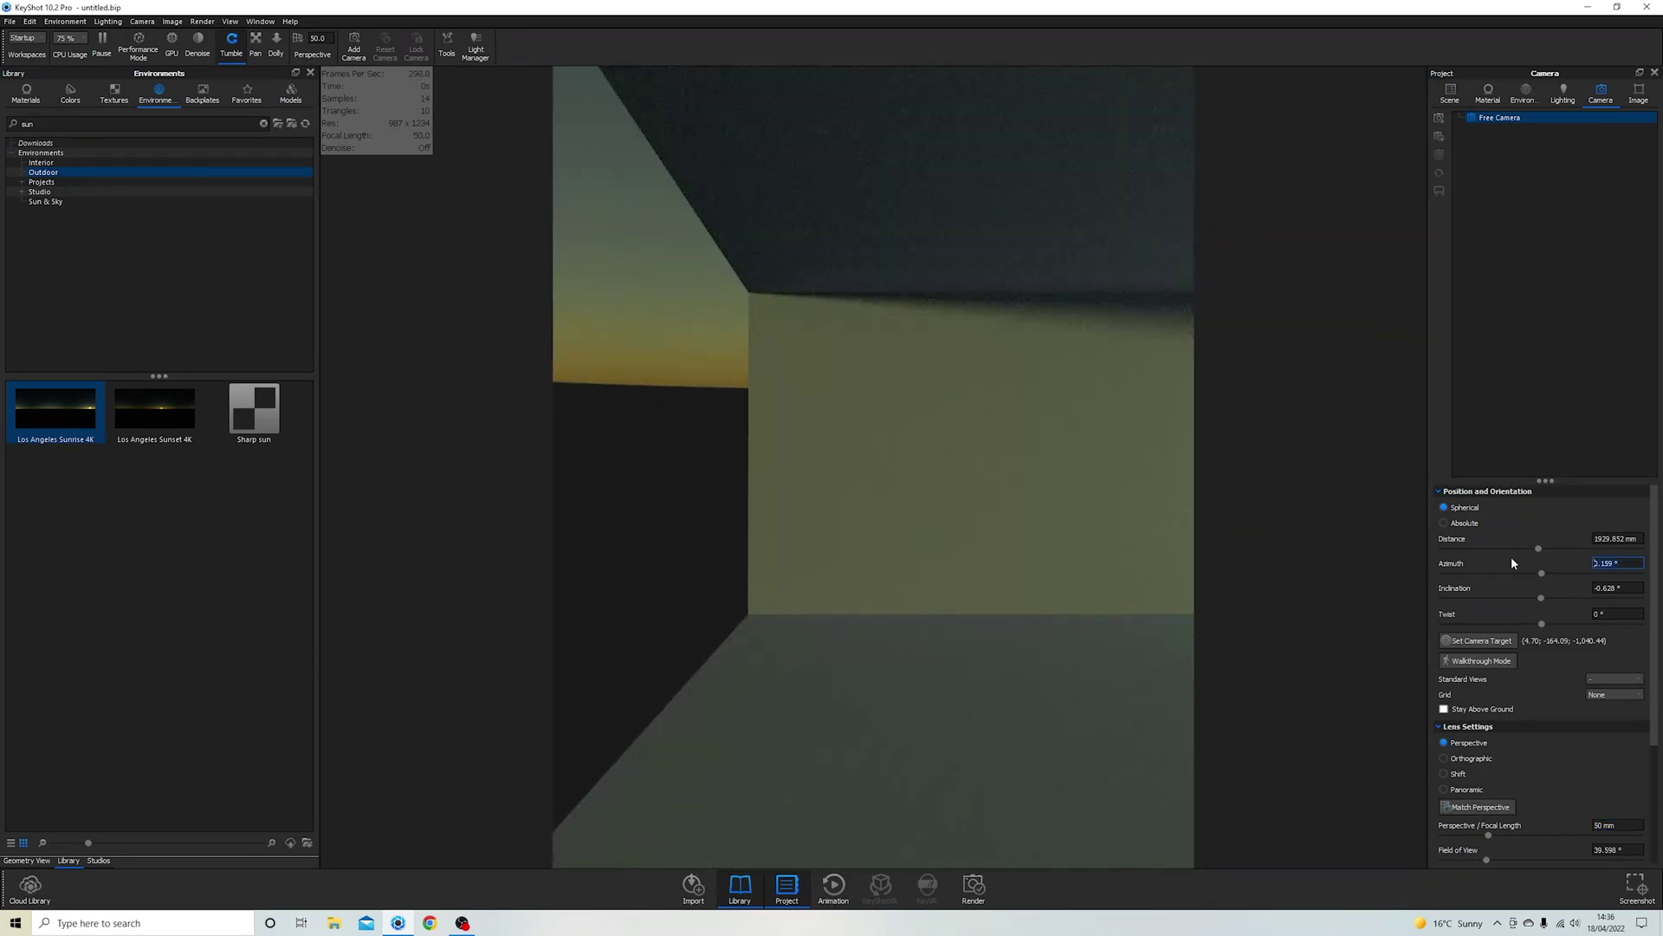
text(0)
key(Return)
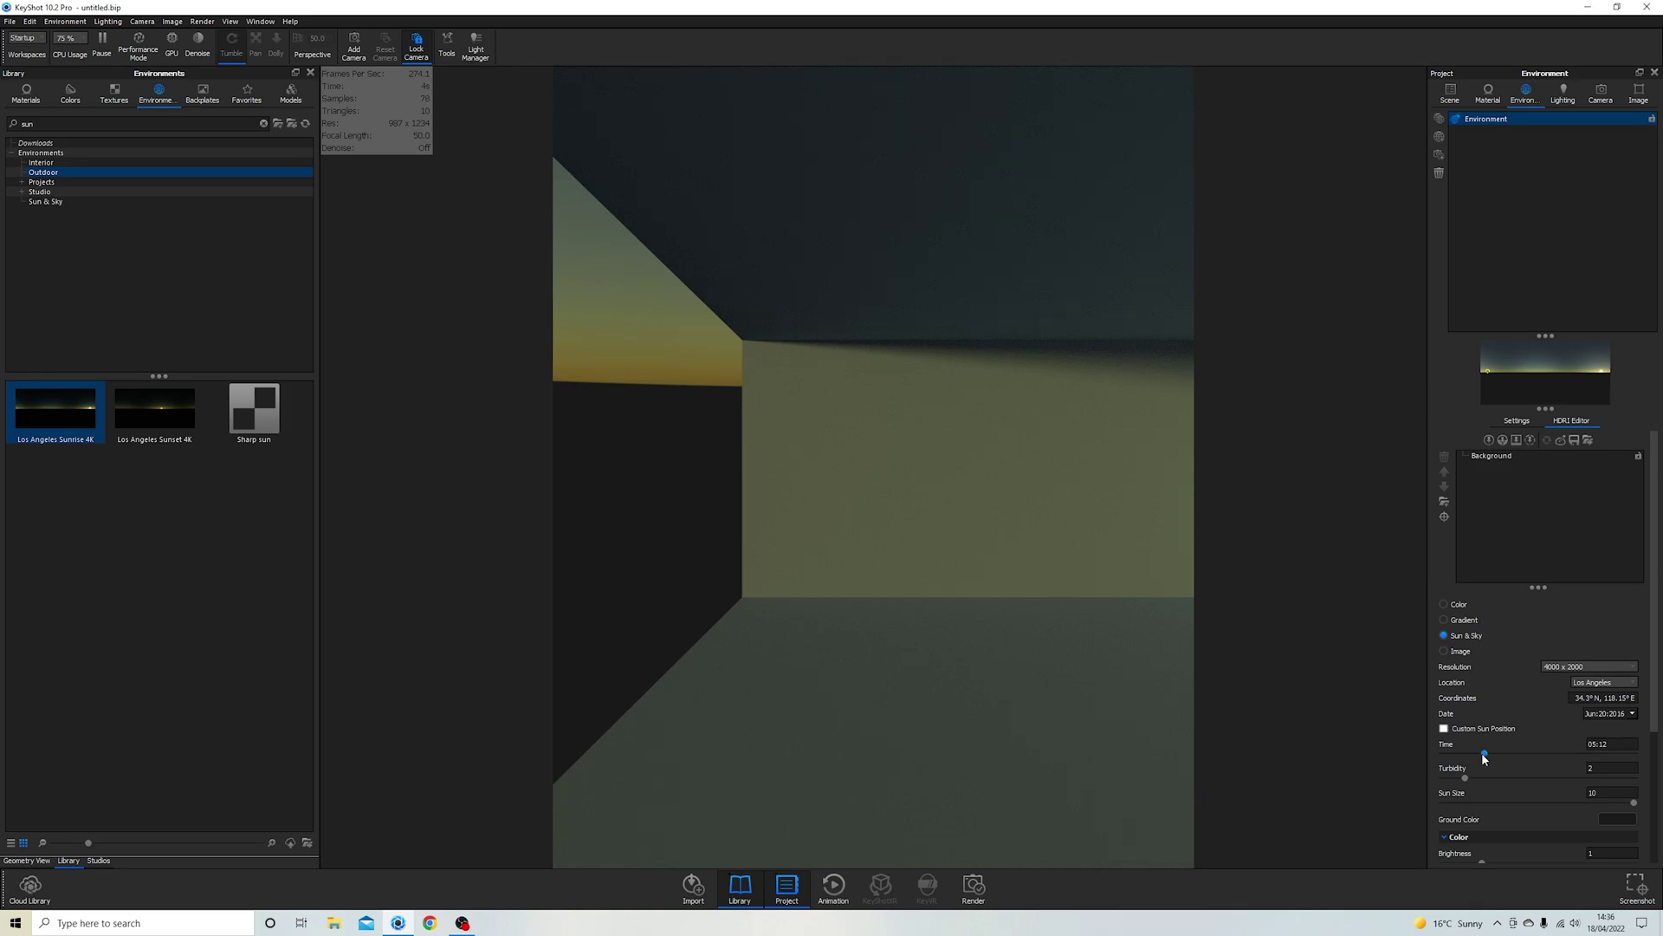
Step: Set the sun time to 08:00 and rotate the environment to about 71.5°
drag(1499, 755, 1522, 757)
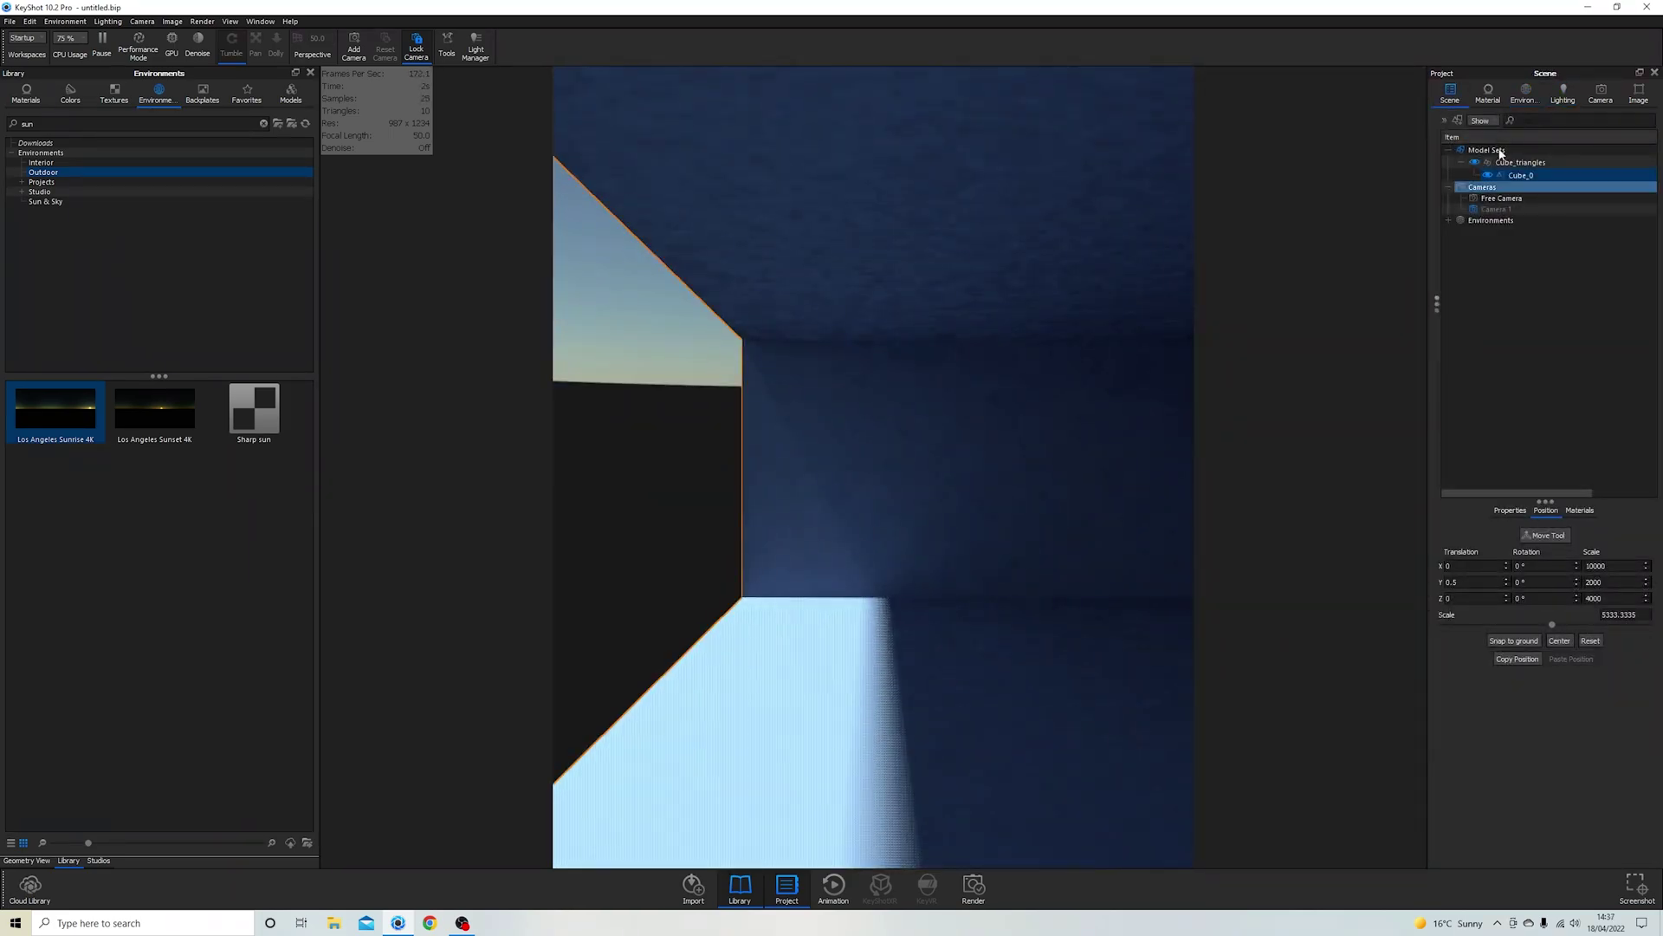
mouse_move(1534, 589)
mouse_down()
mouse_move(1579, 589)
mouse_move(1526, 592)
mouse_up()
click(1572, 420)
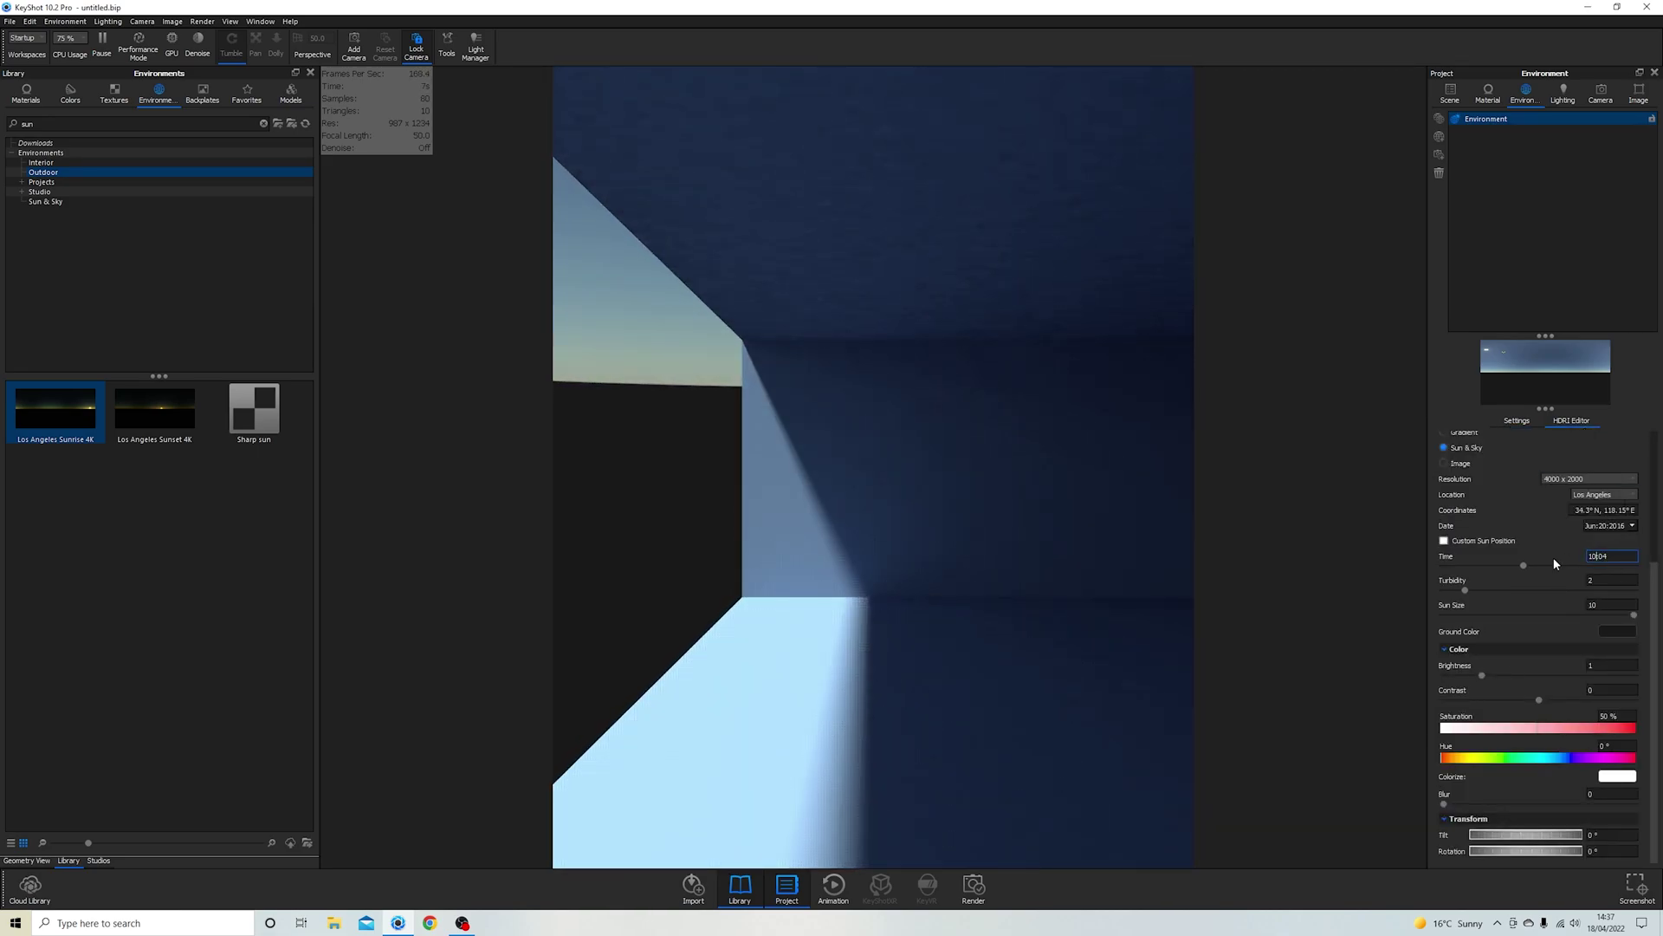
key(Down)
click(1517, 420)
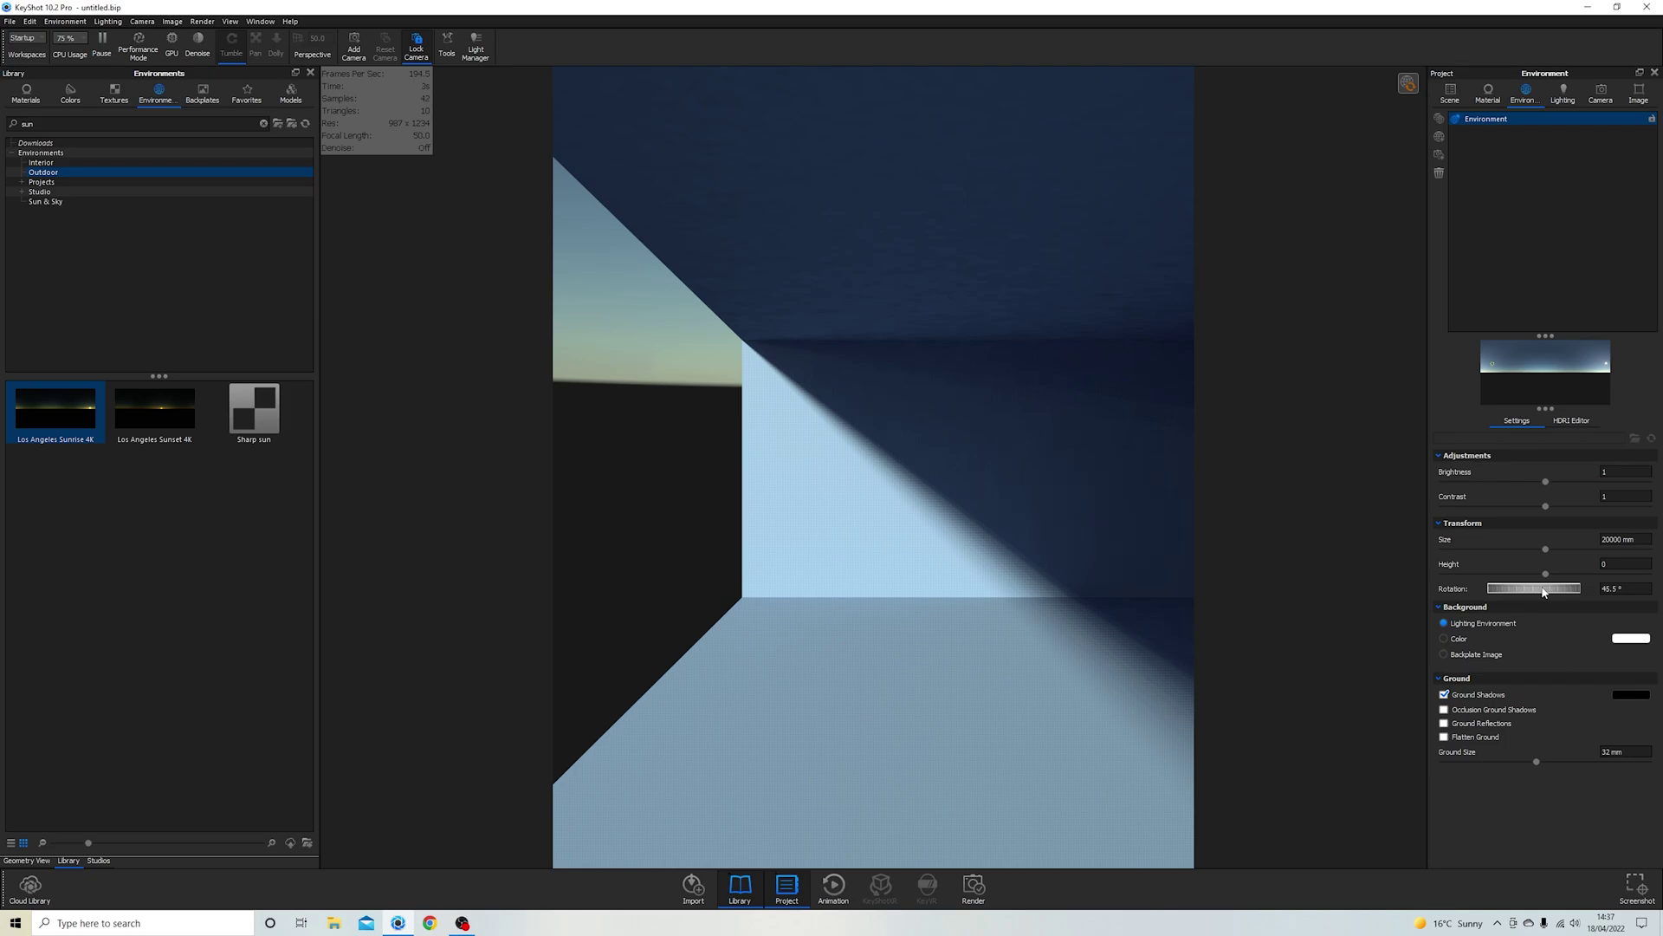
drag(1534, 590, 1575, 596)
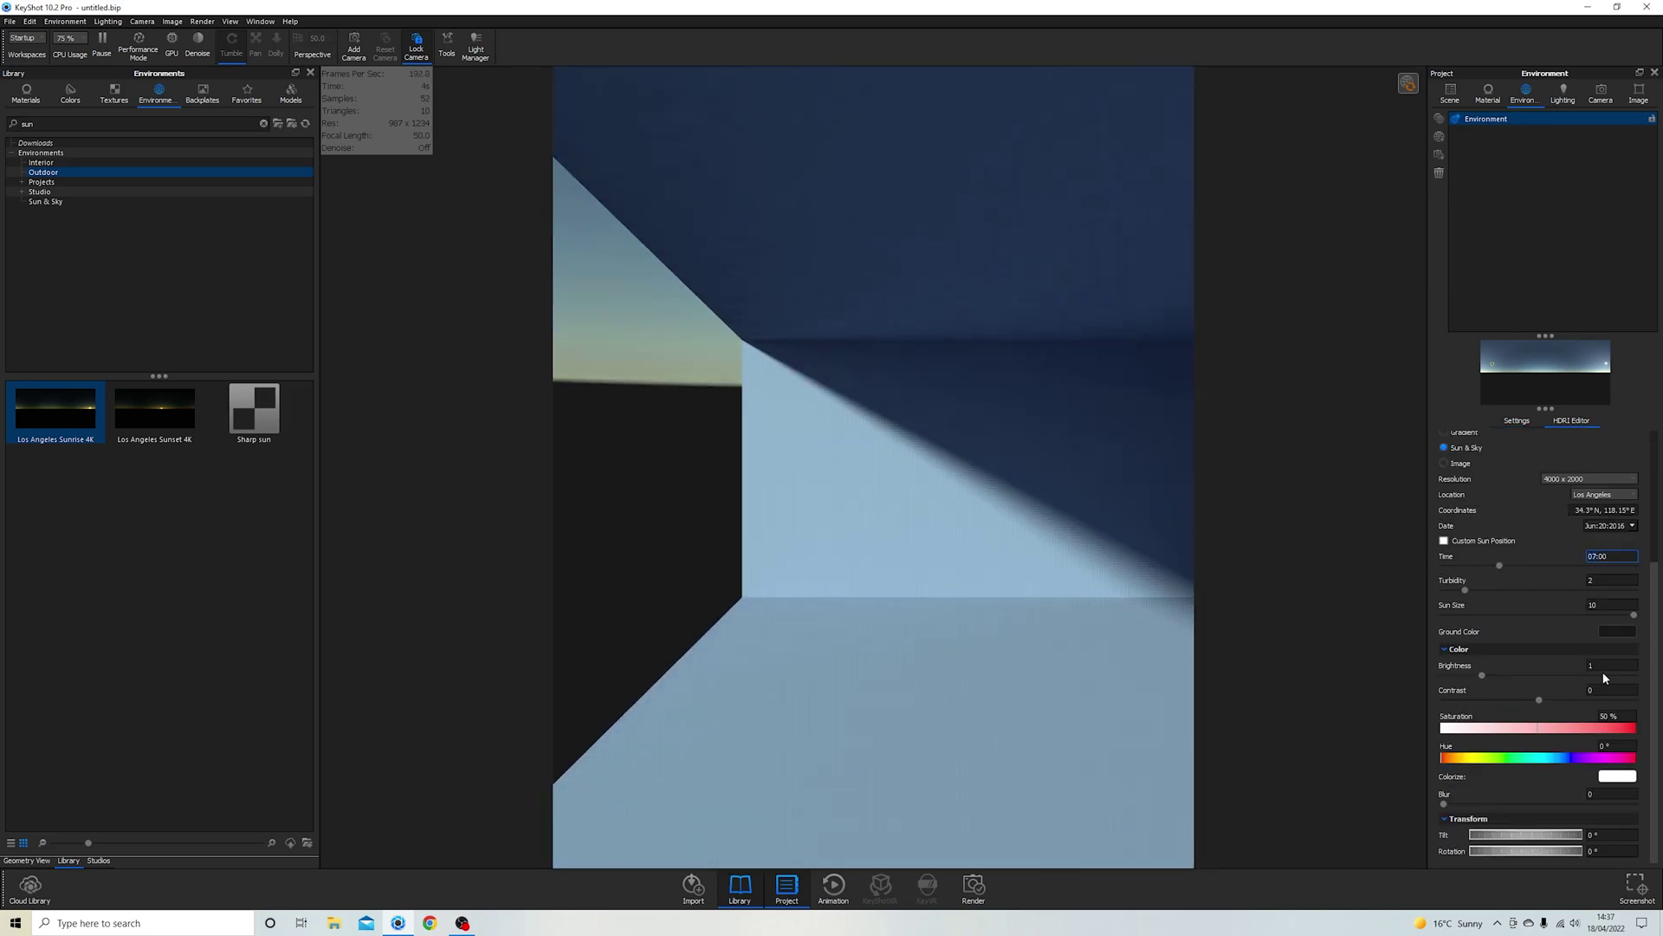
key(shift+Tab)
key(shift+Tab)
key(Up)
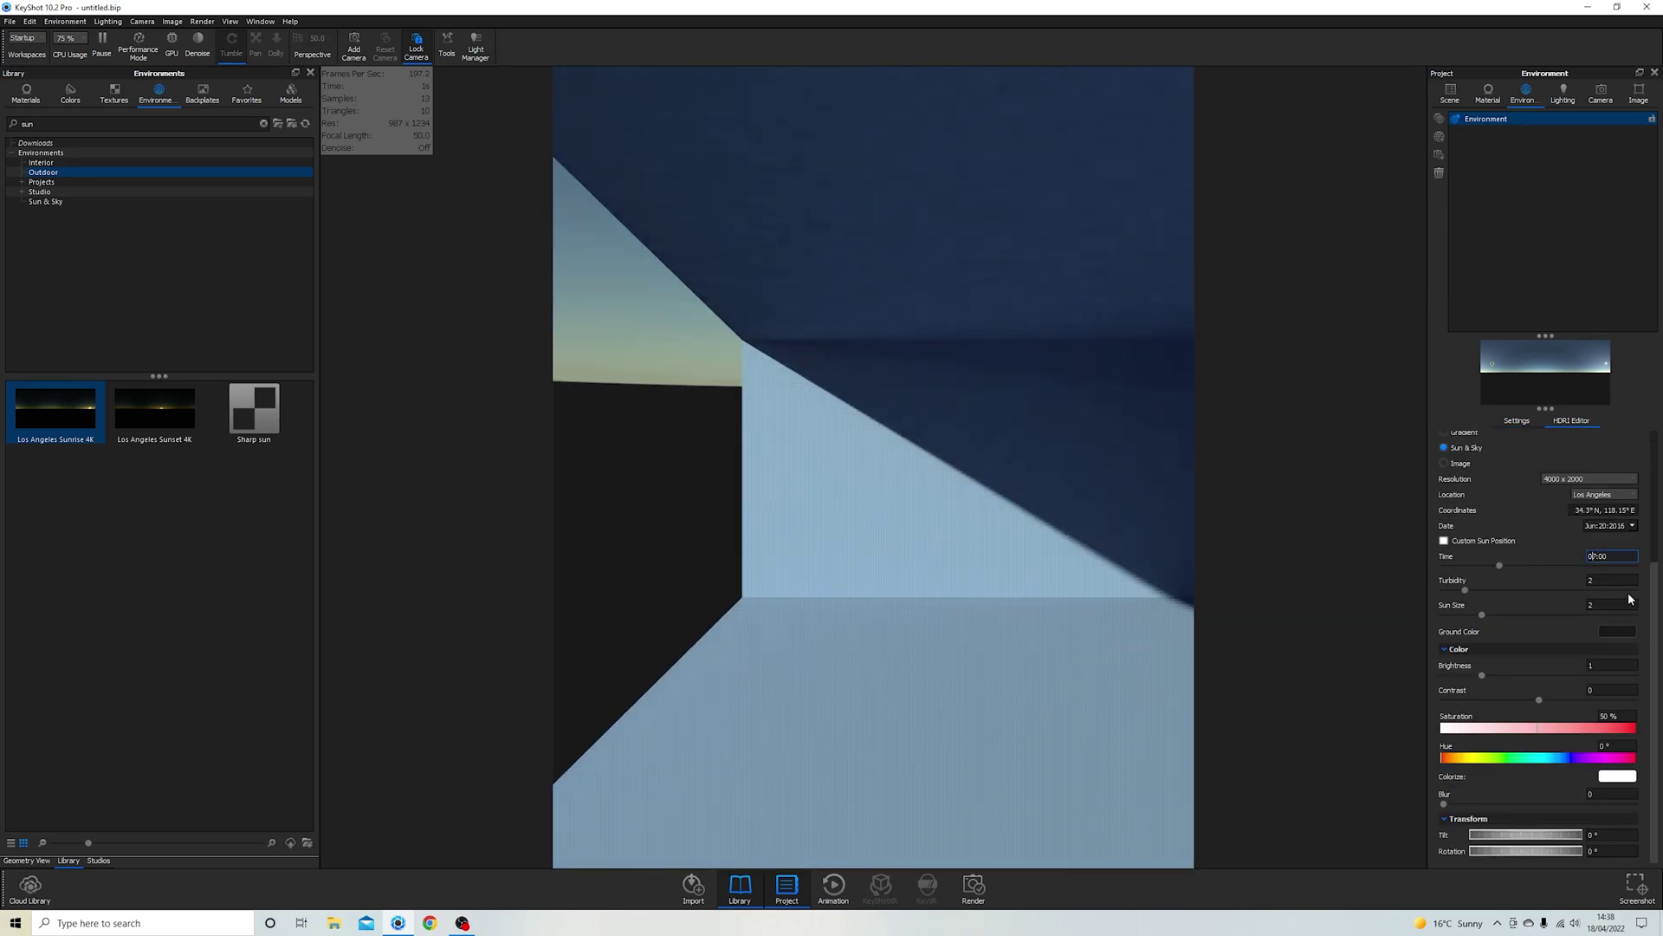
Step: Make the room material light grey and place the plane on the room's left side
click(1487, 91)
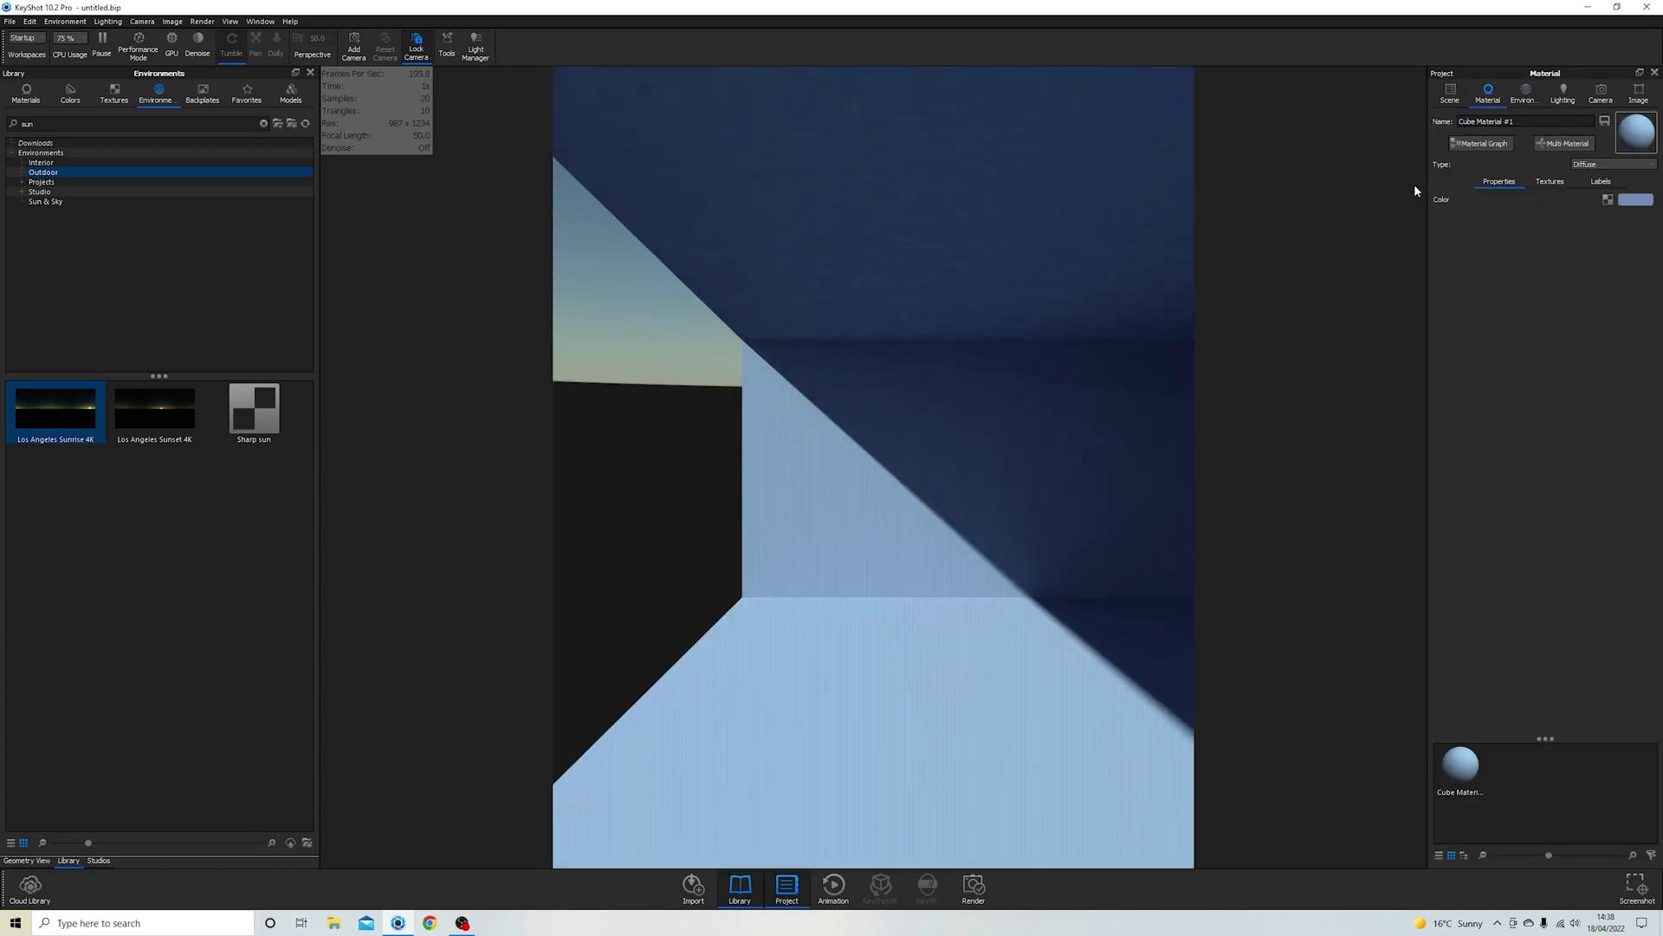
click(1636, 199)
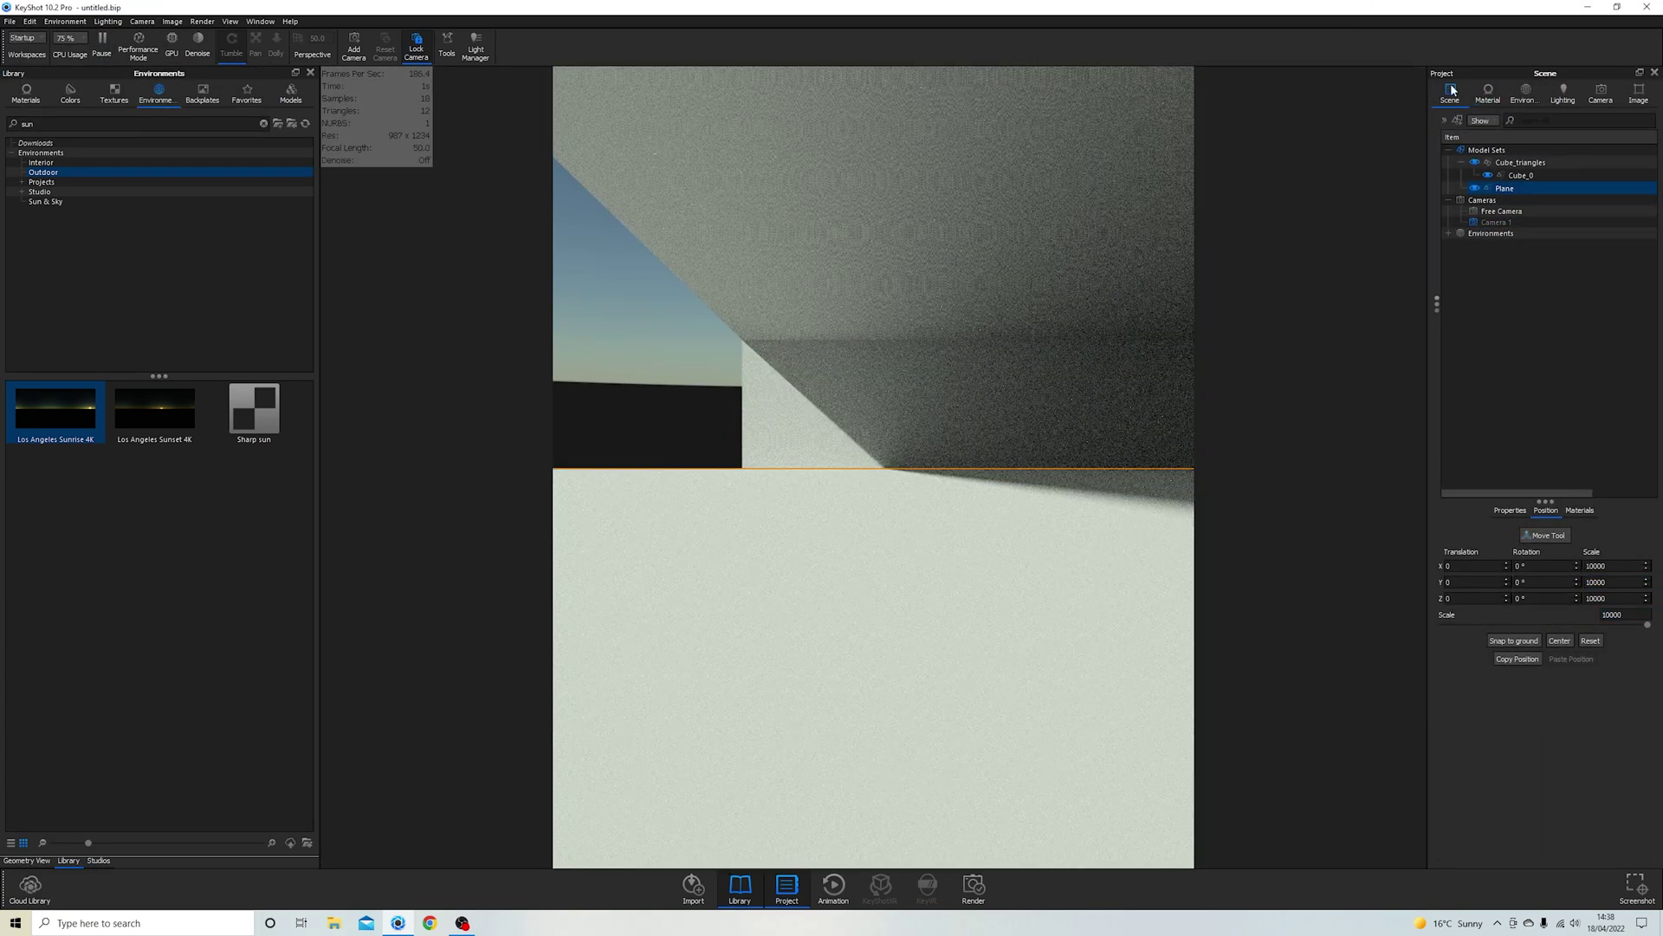
key(o)
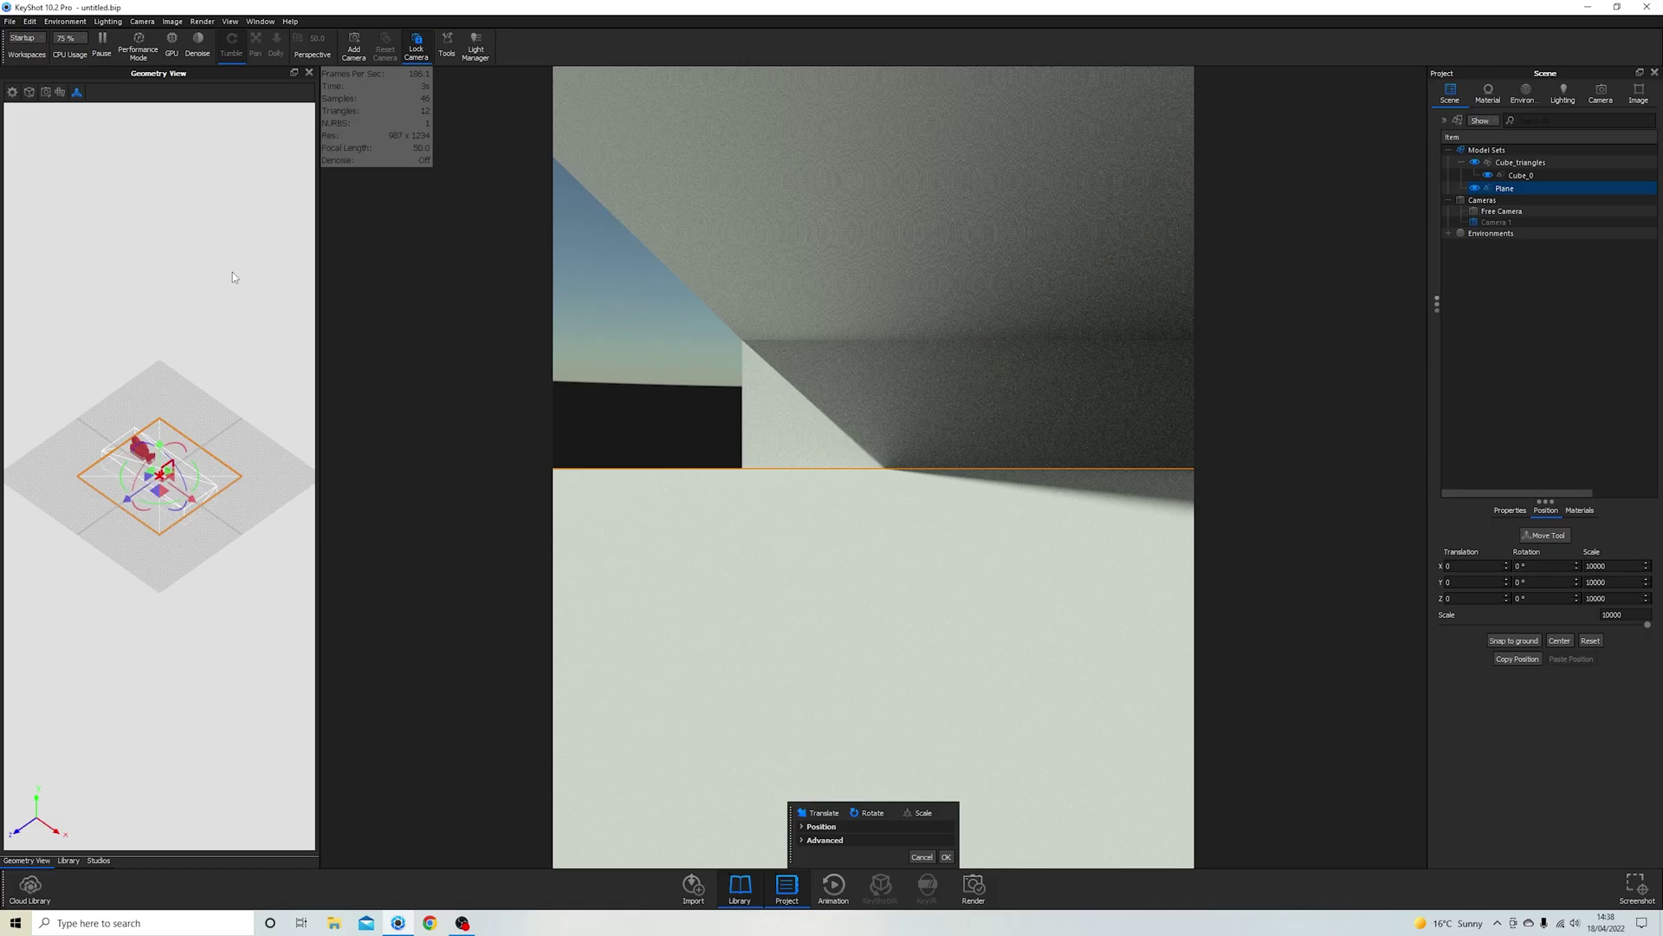
drag(159, 511, 87, 491)
key(Return)
click(1546, 535)
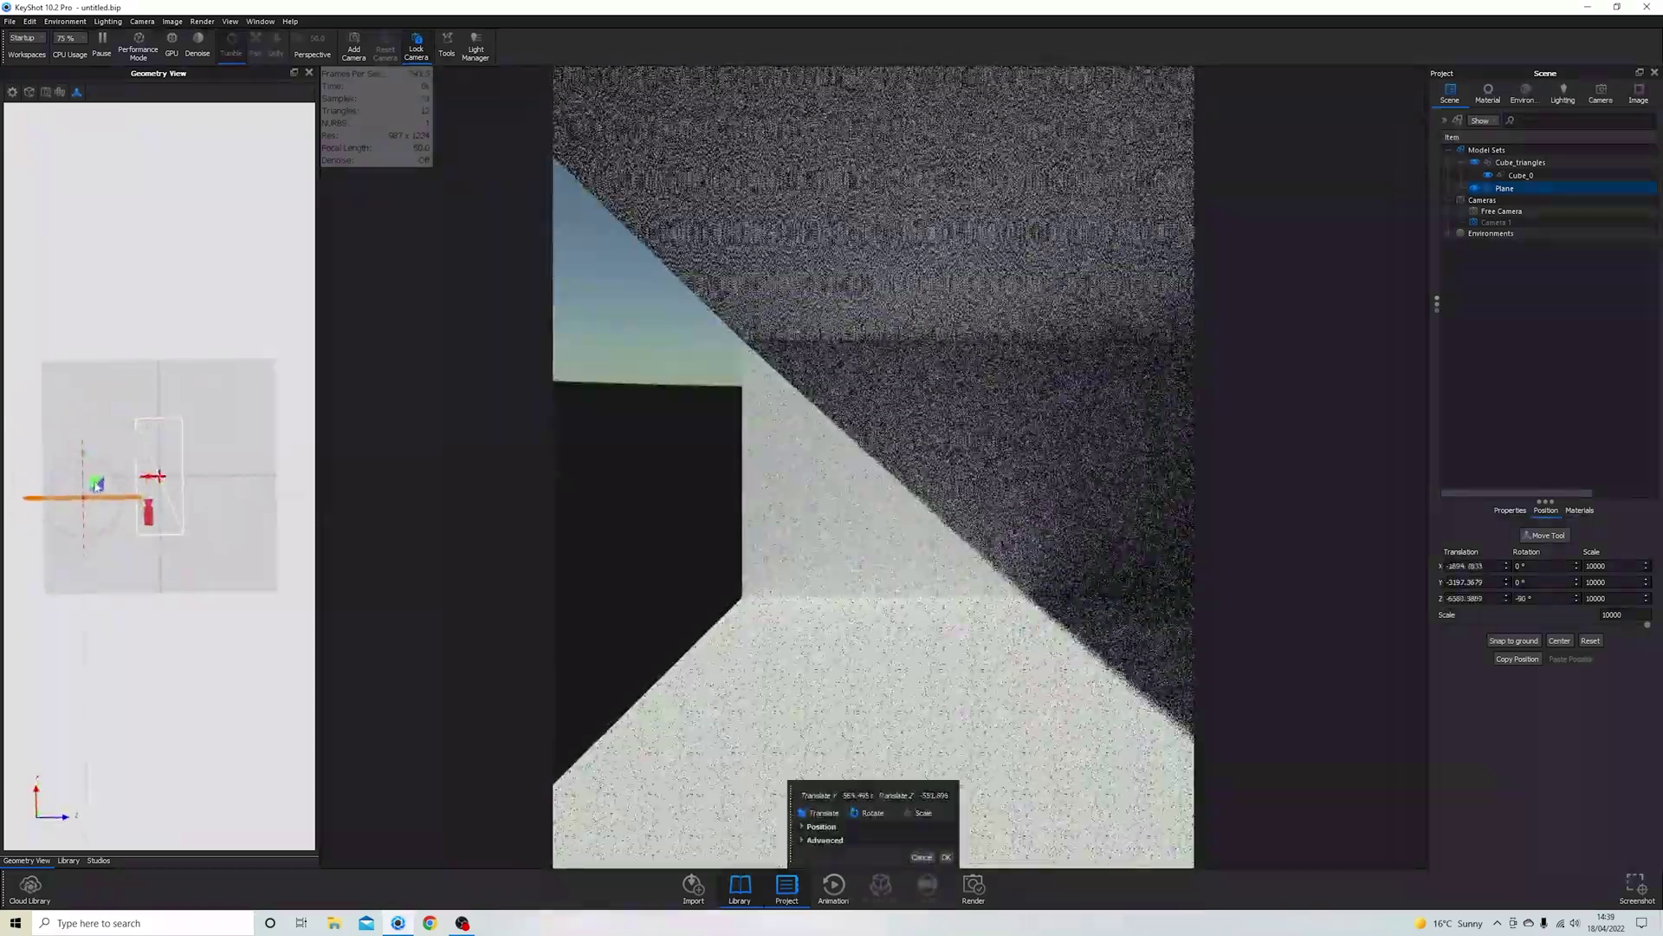
key(Return)
Step: Set the sun time to 07:30
click(901, 830)
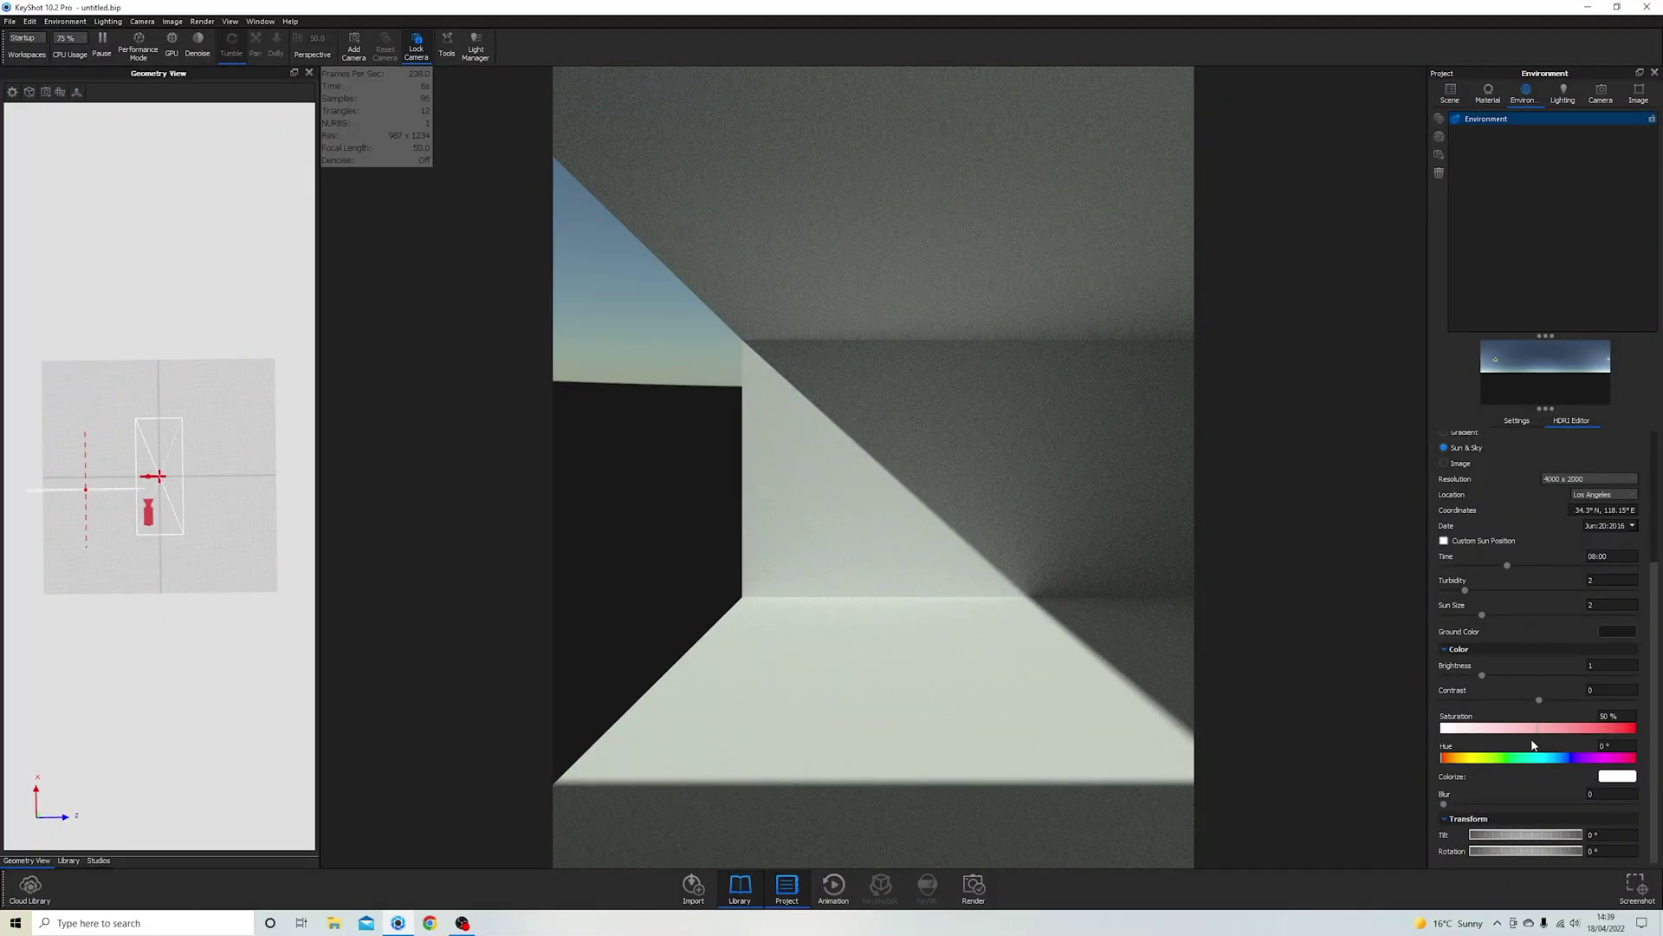
scroll(1532, 745, down, 3)
scroll(1532, 745, up, 3)
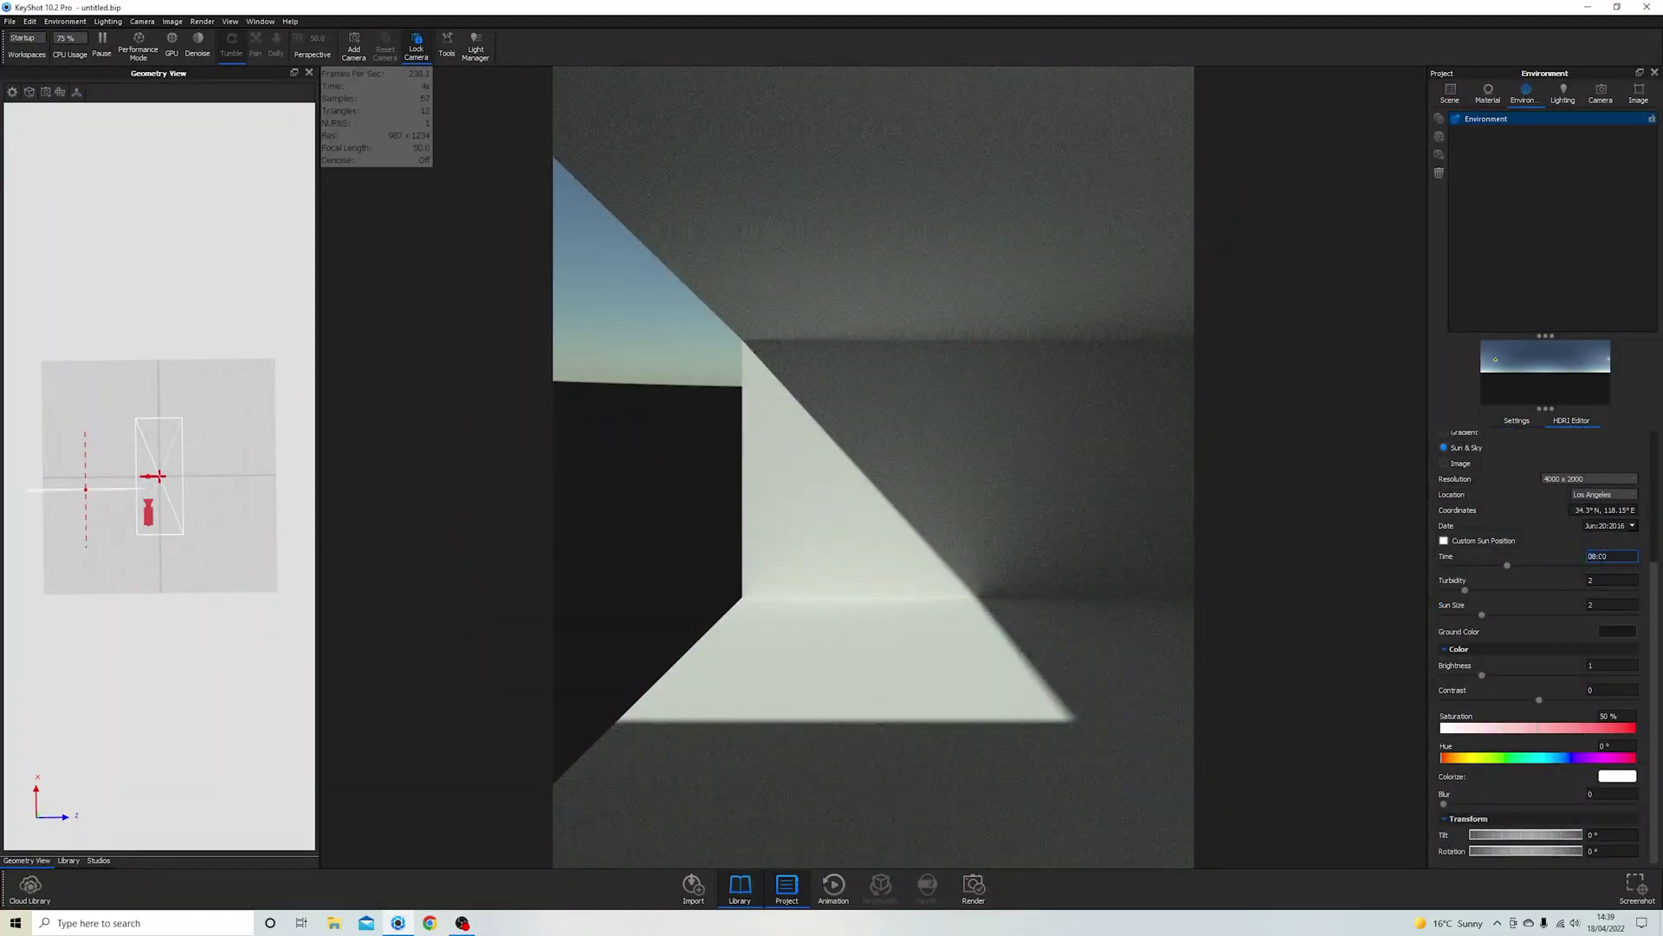
key(Down)
key(Return)
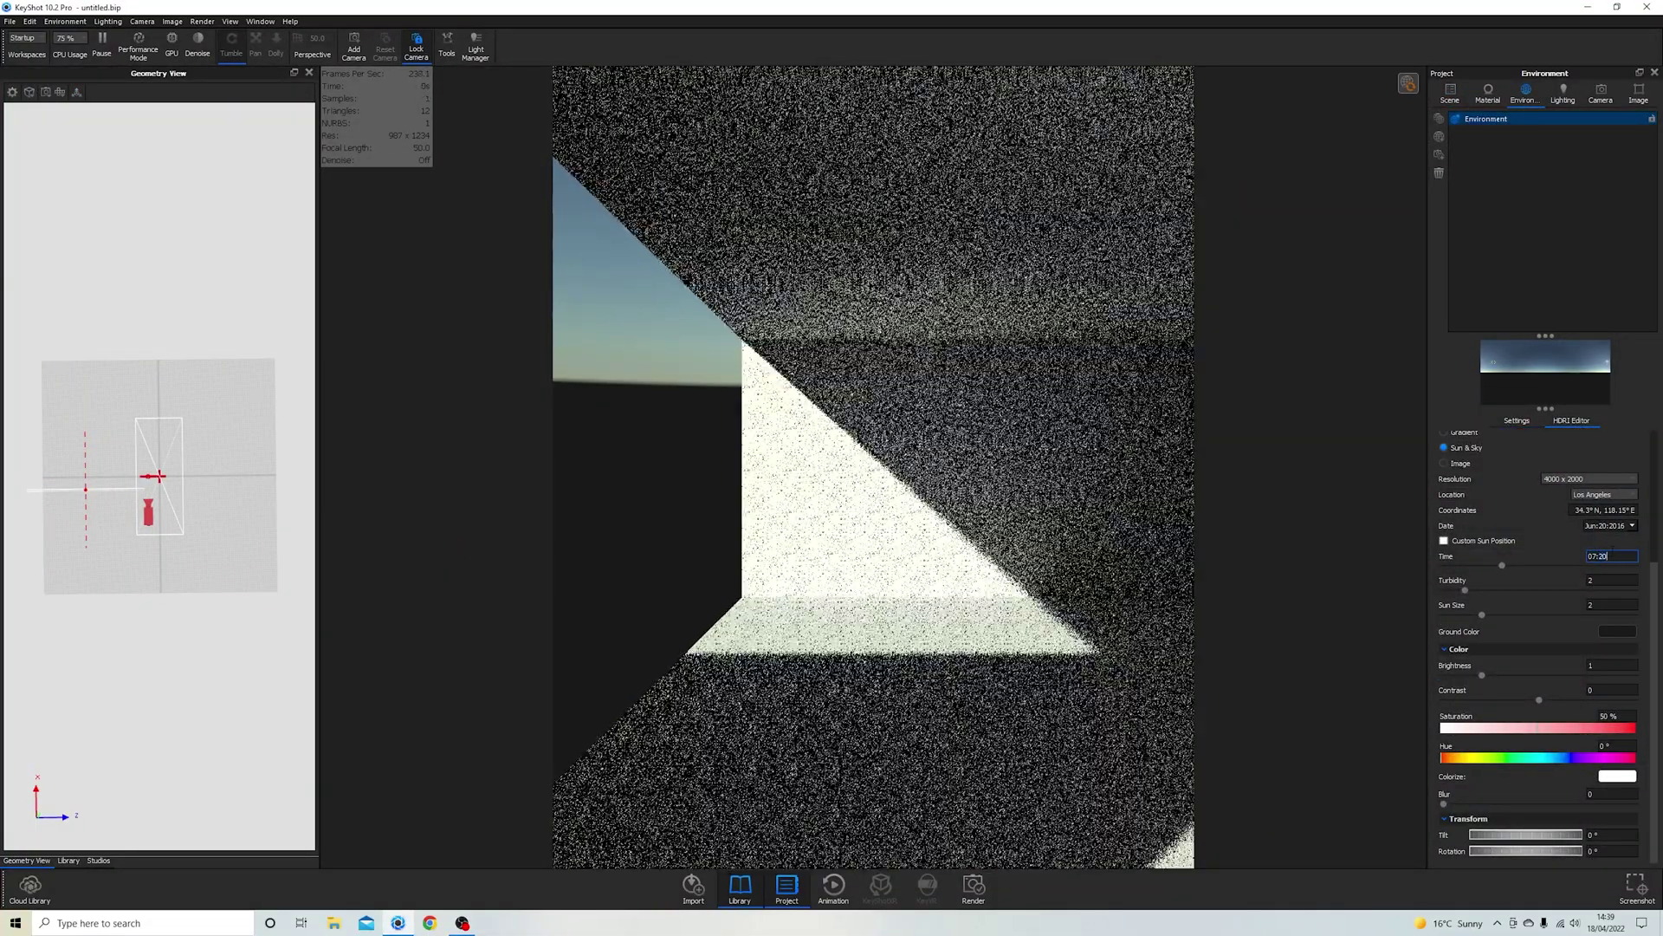
Step: Adjust the plane's X position and enable Denoise in the image settings
click(87, 490)
key(Return)
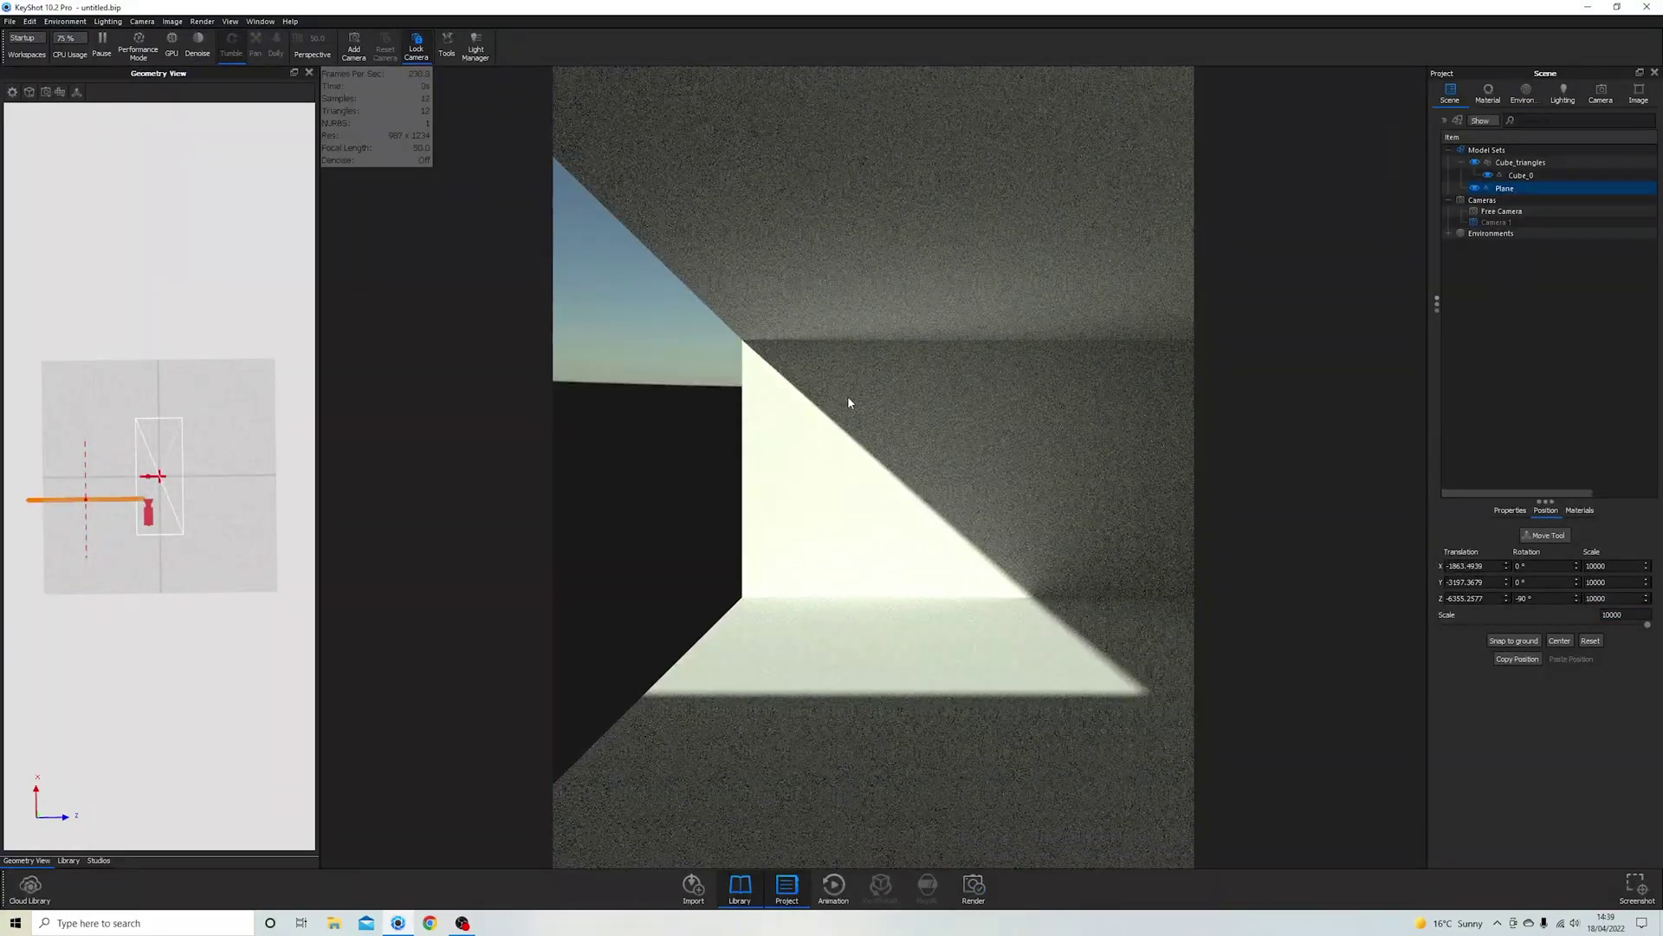
click(1638, 93)
click(1451, 430)
click(1524, 94)
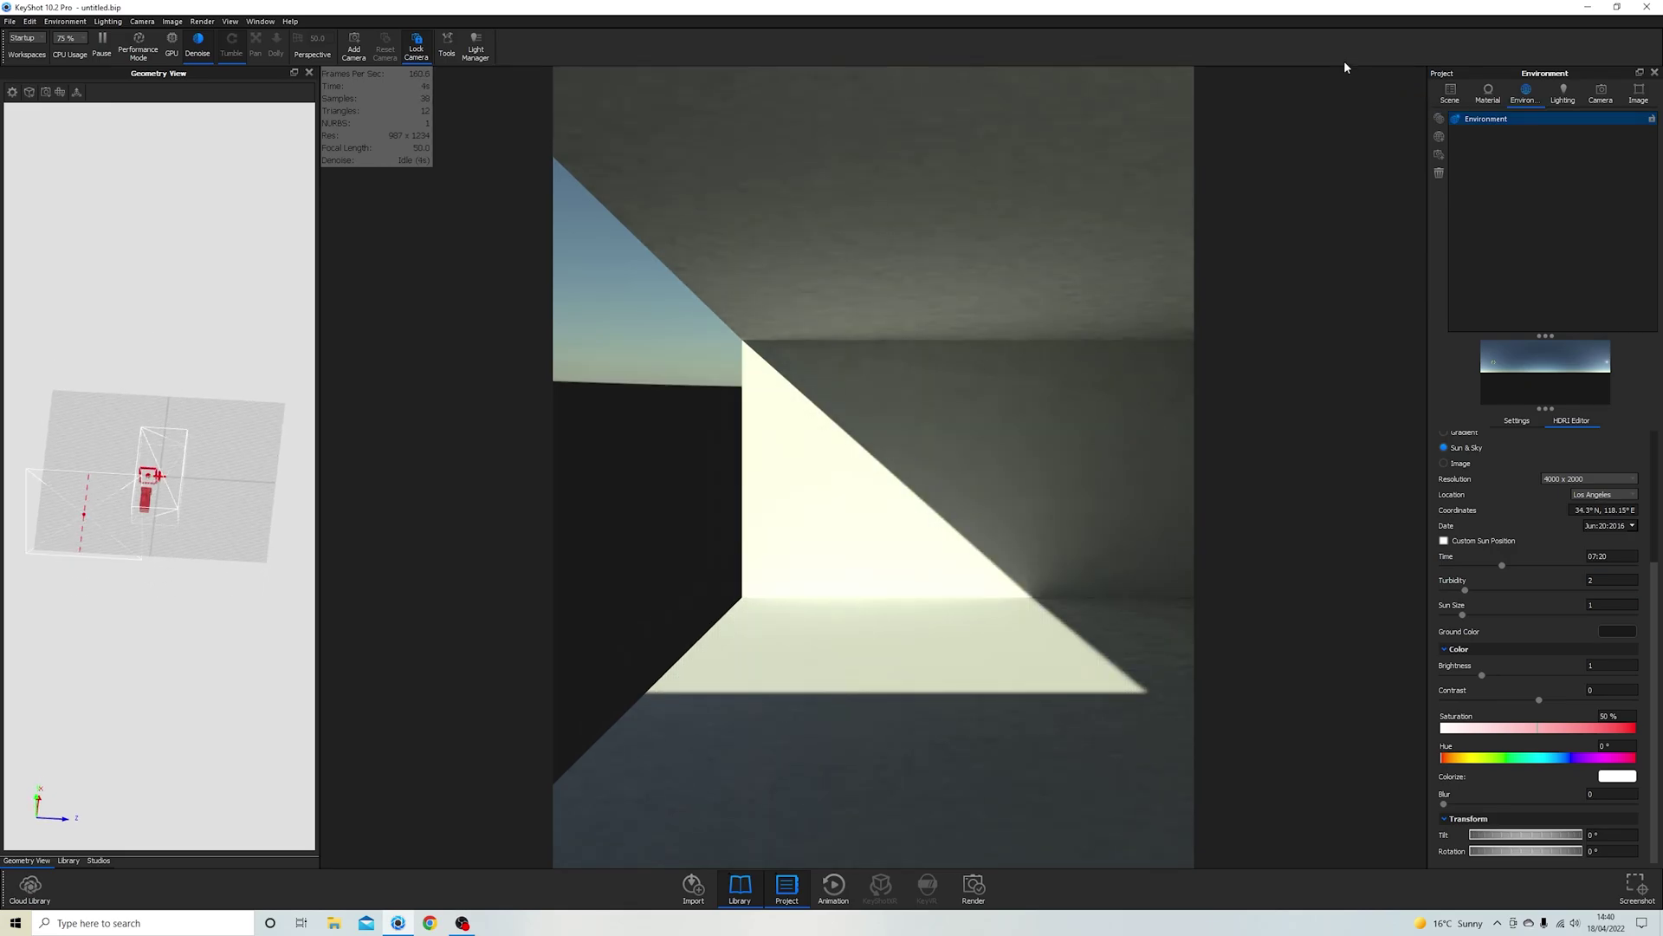
Step: Duplicate the plane twice, creating Plane #1 and a further copy
right_click(156, 368)
click(191, 377)
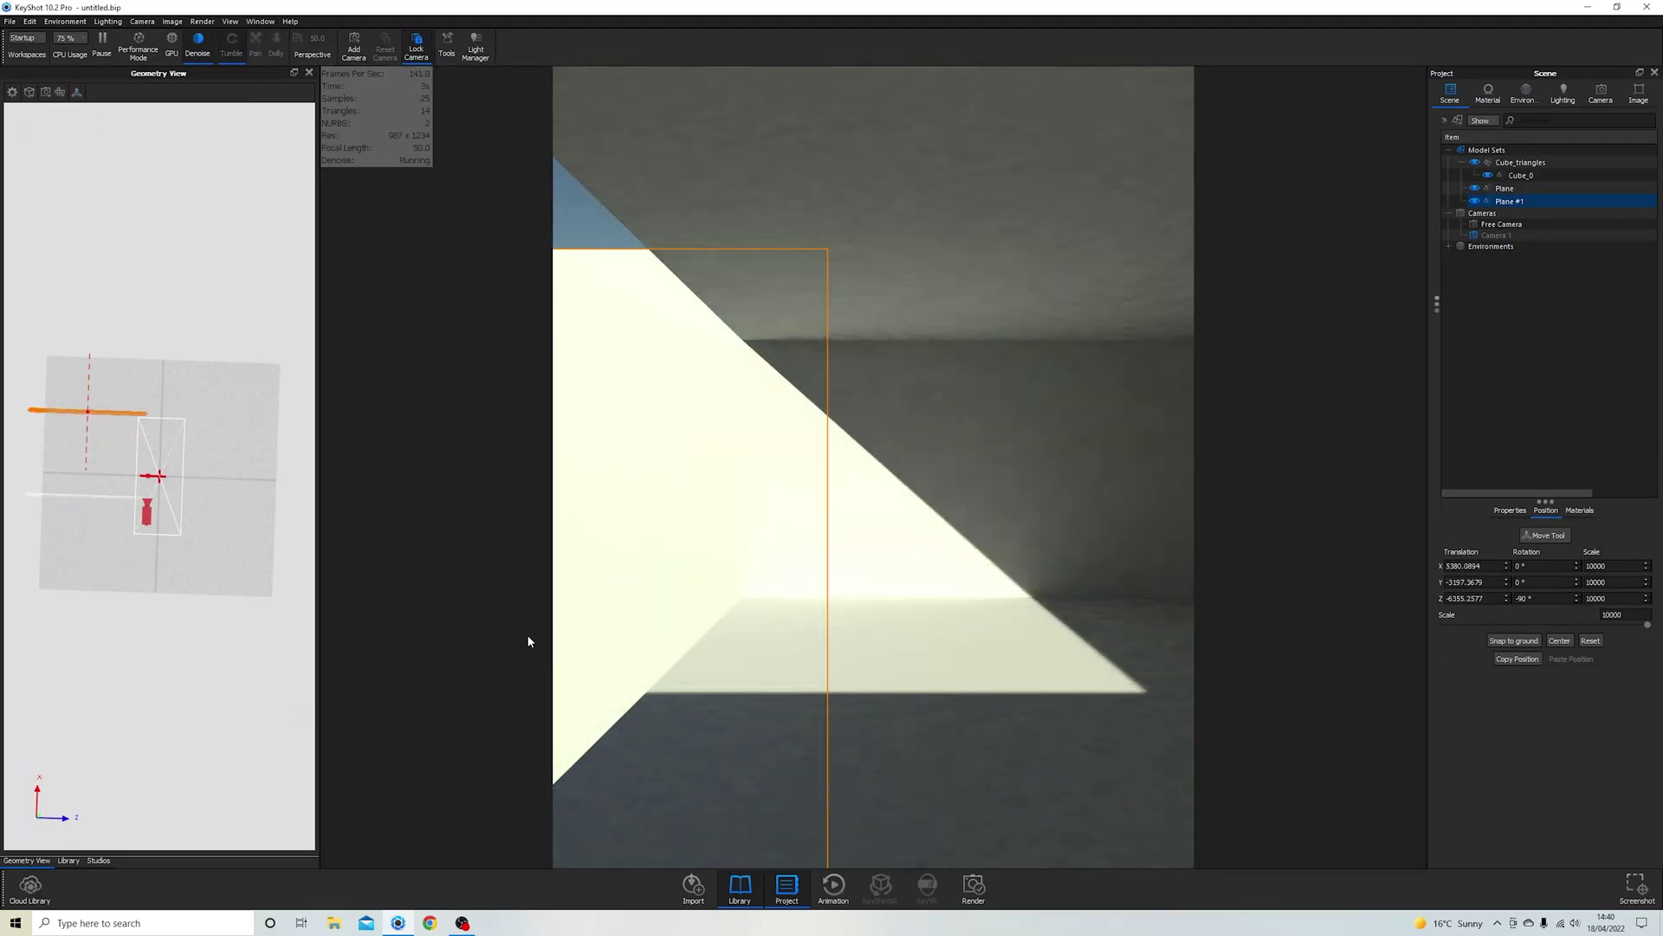
right_click(173, 269)
click(217, 372)
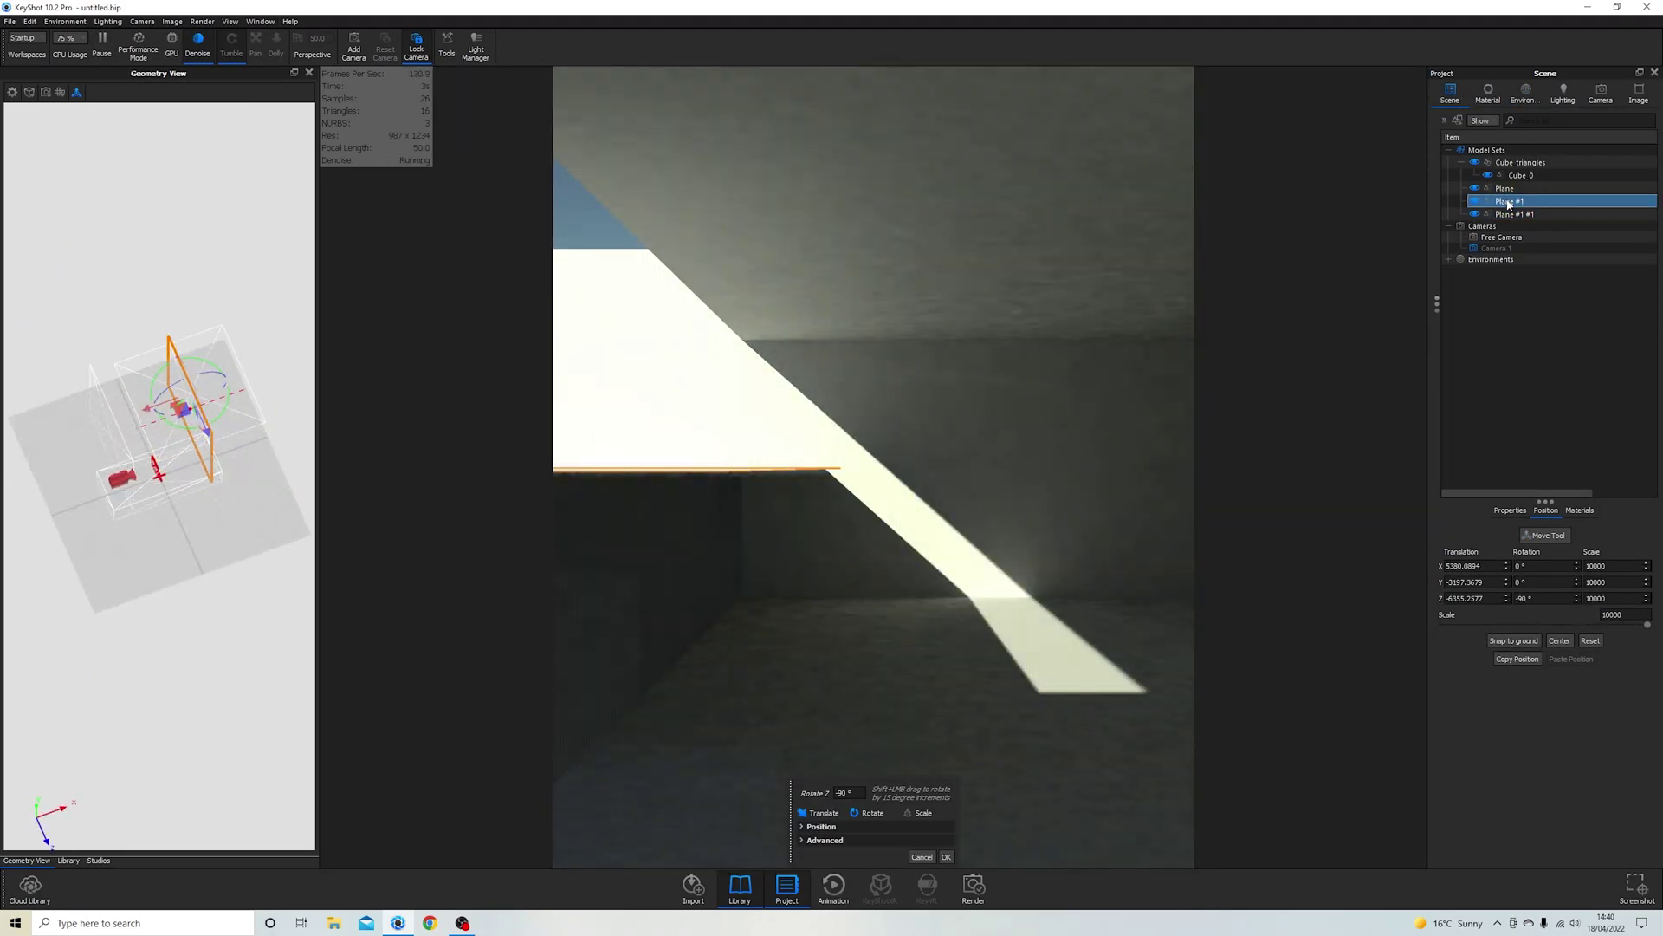
Step: View through Camera 1, raise its Y position to 1000, and lock it
double_click(1494, 247)
click(1490, 566)
text(1000)
key(Return)
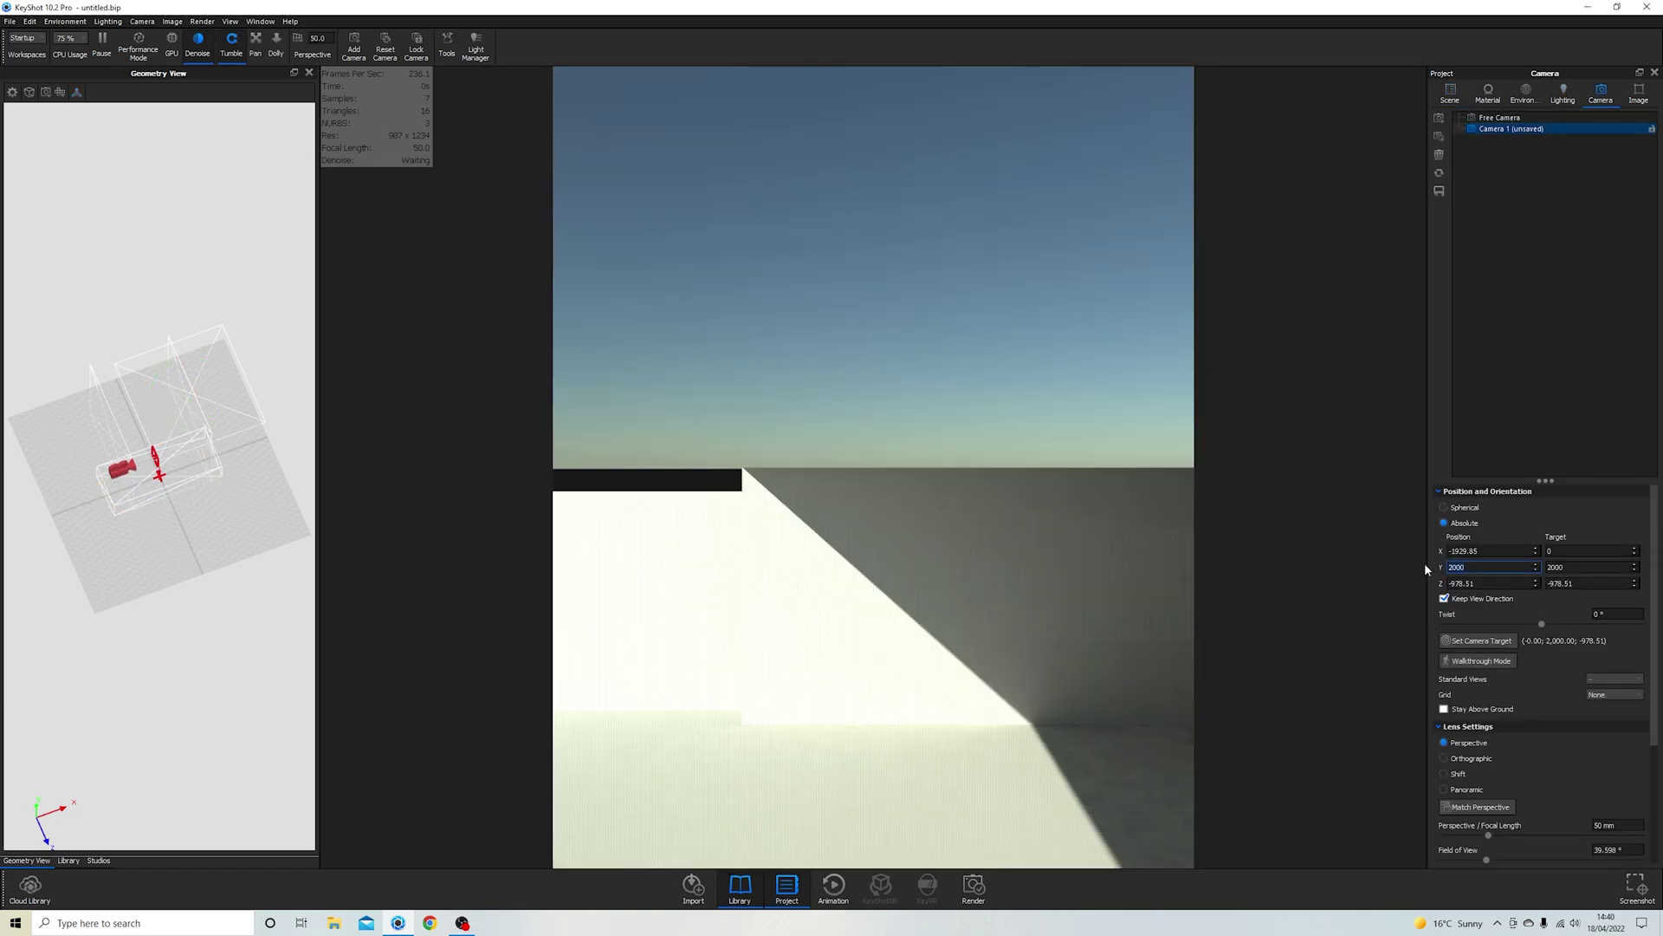
click(1651, 130)
Step: Select the Plane #1 #1 plane and open its material
click(694, 629)
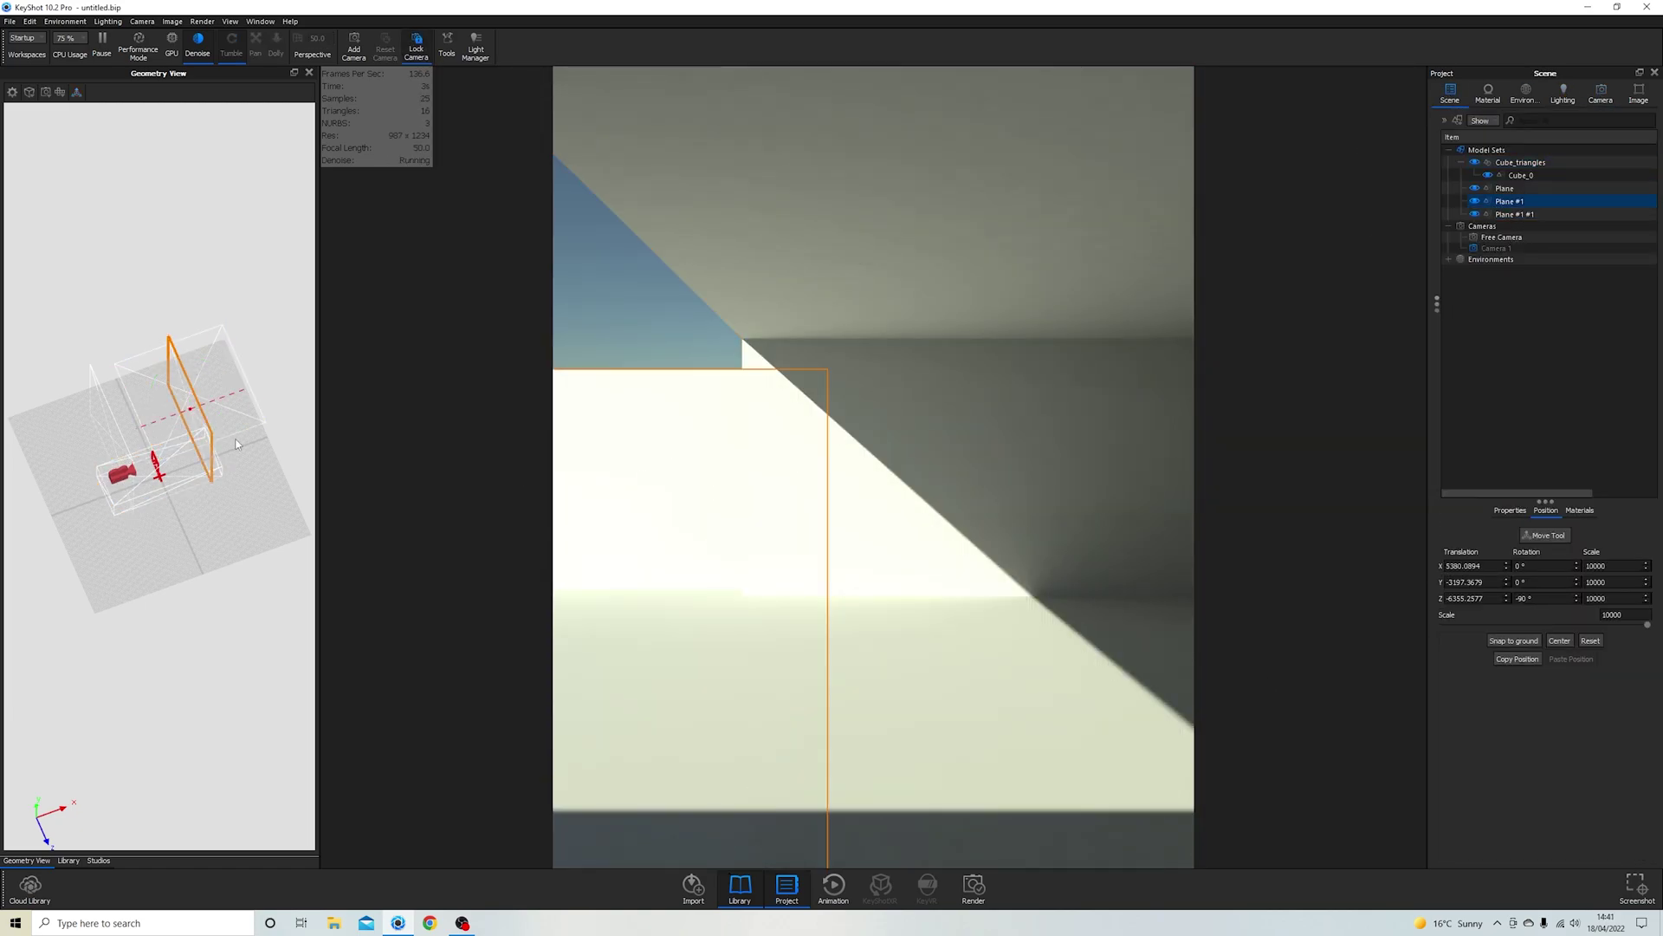
click(641, 606)
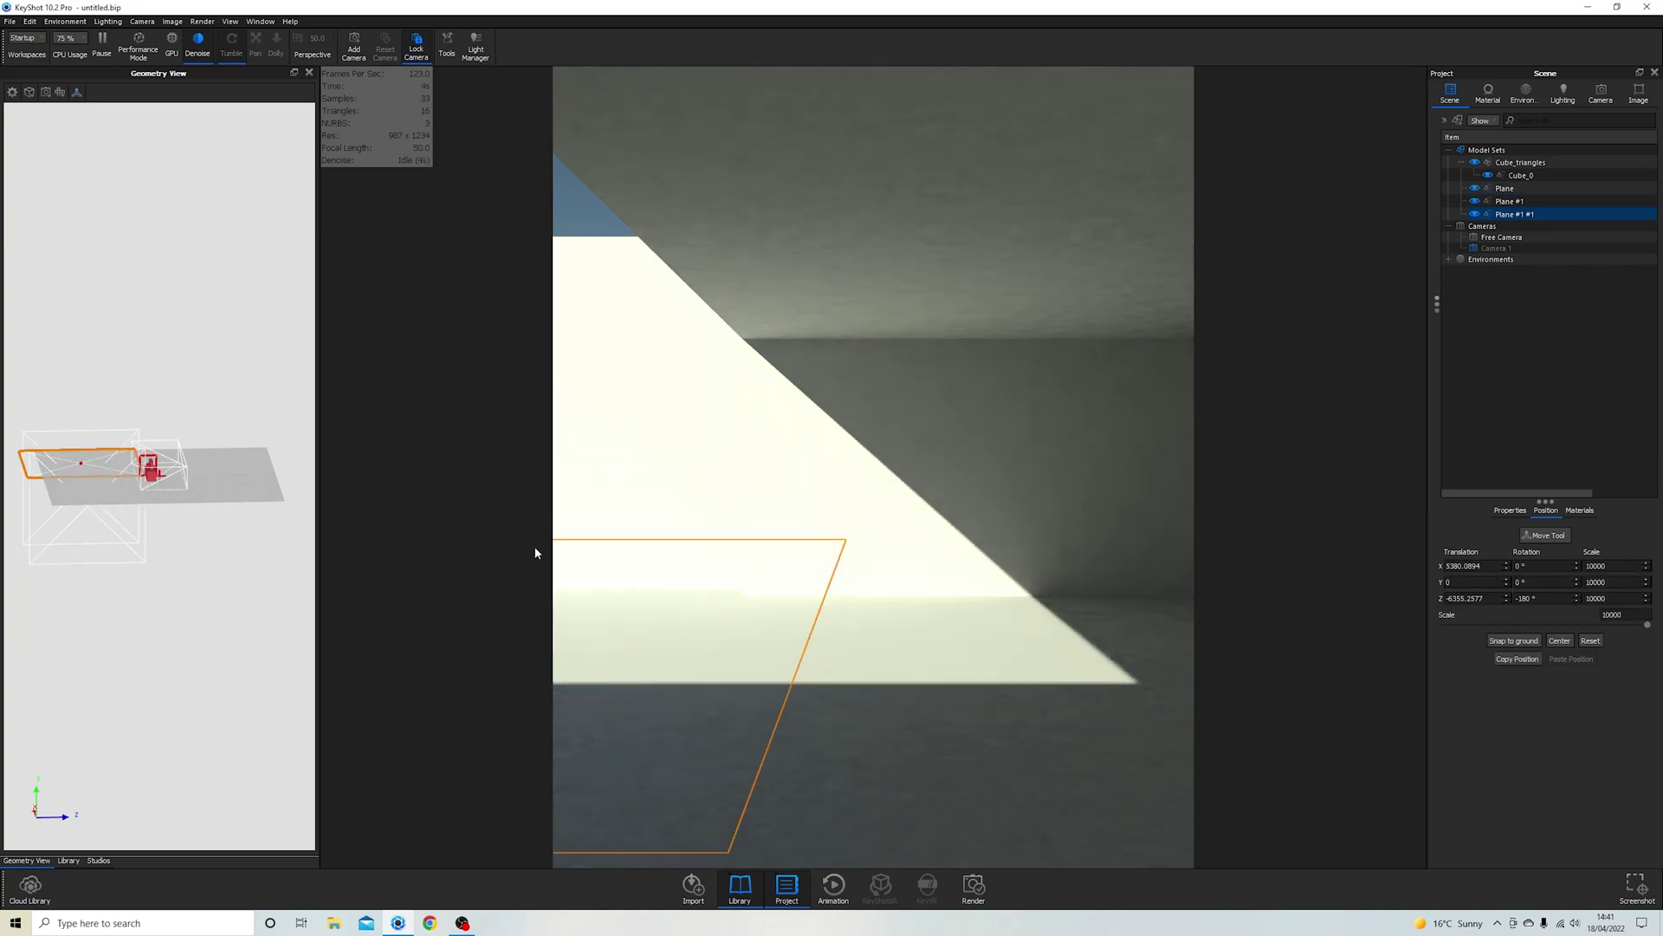
double_click(648, 630)
Step: Set the image to Photographic tone mapping with the High Contrast curve
click(1638, 93)
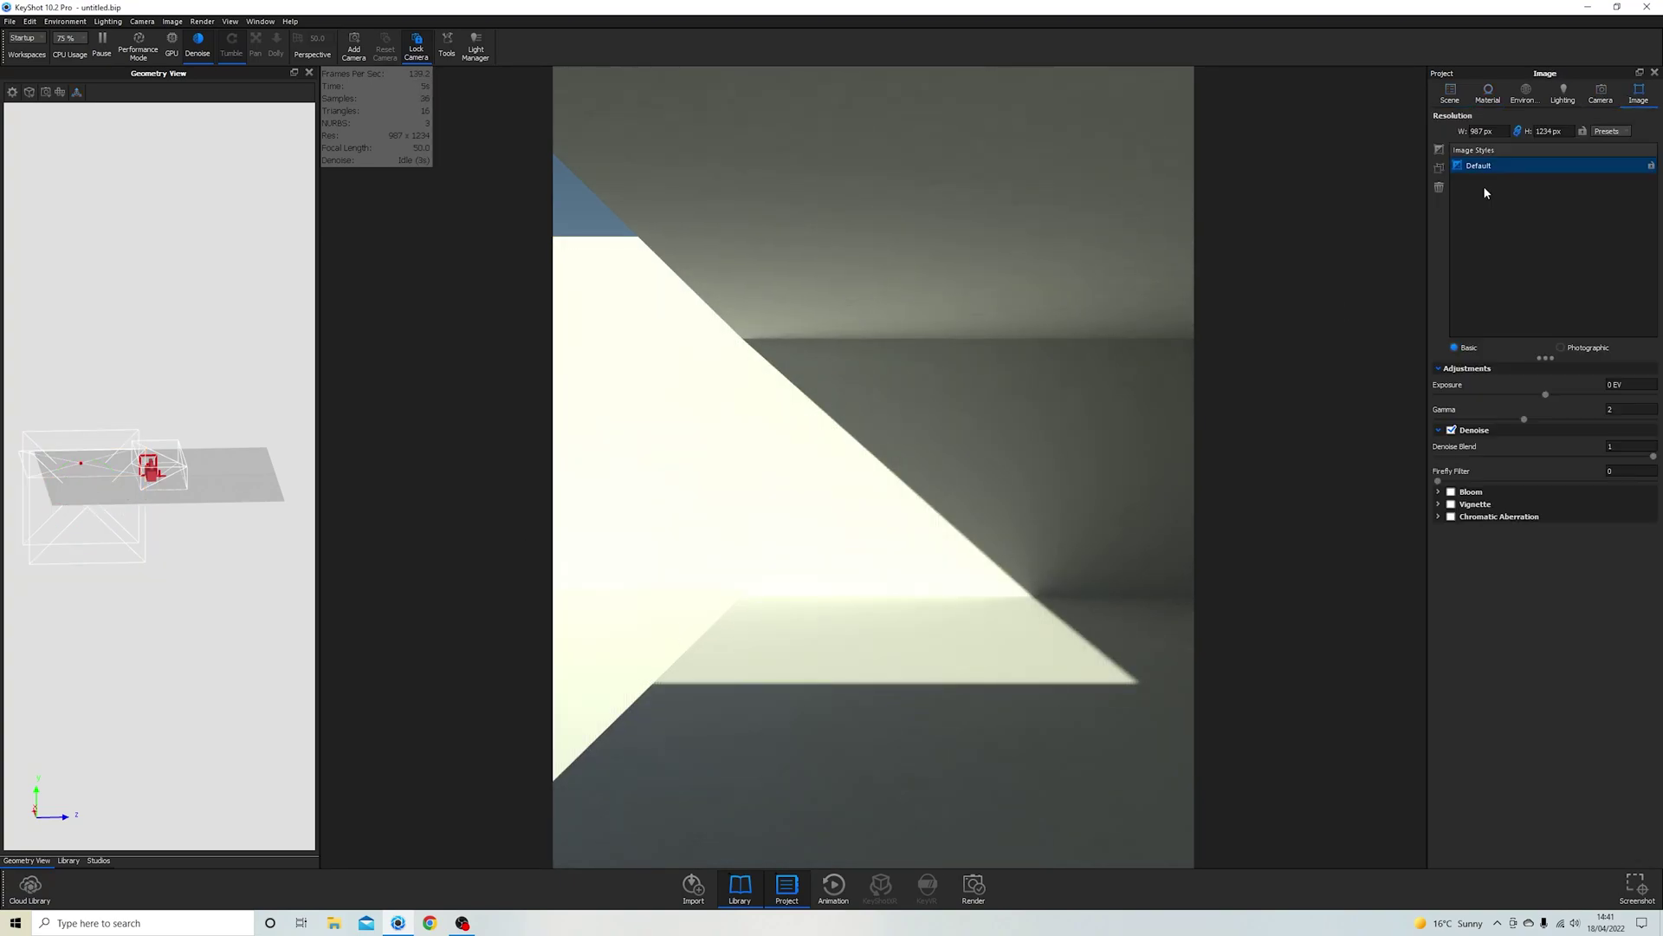
click(1560, 347)
click(1585, 471)
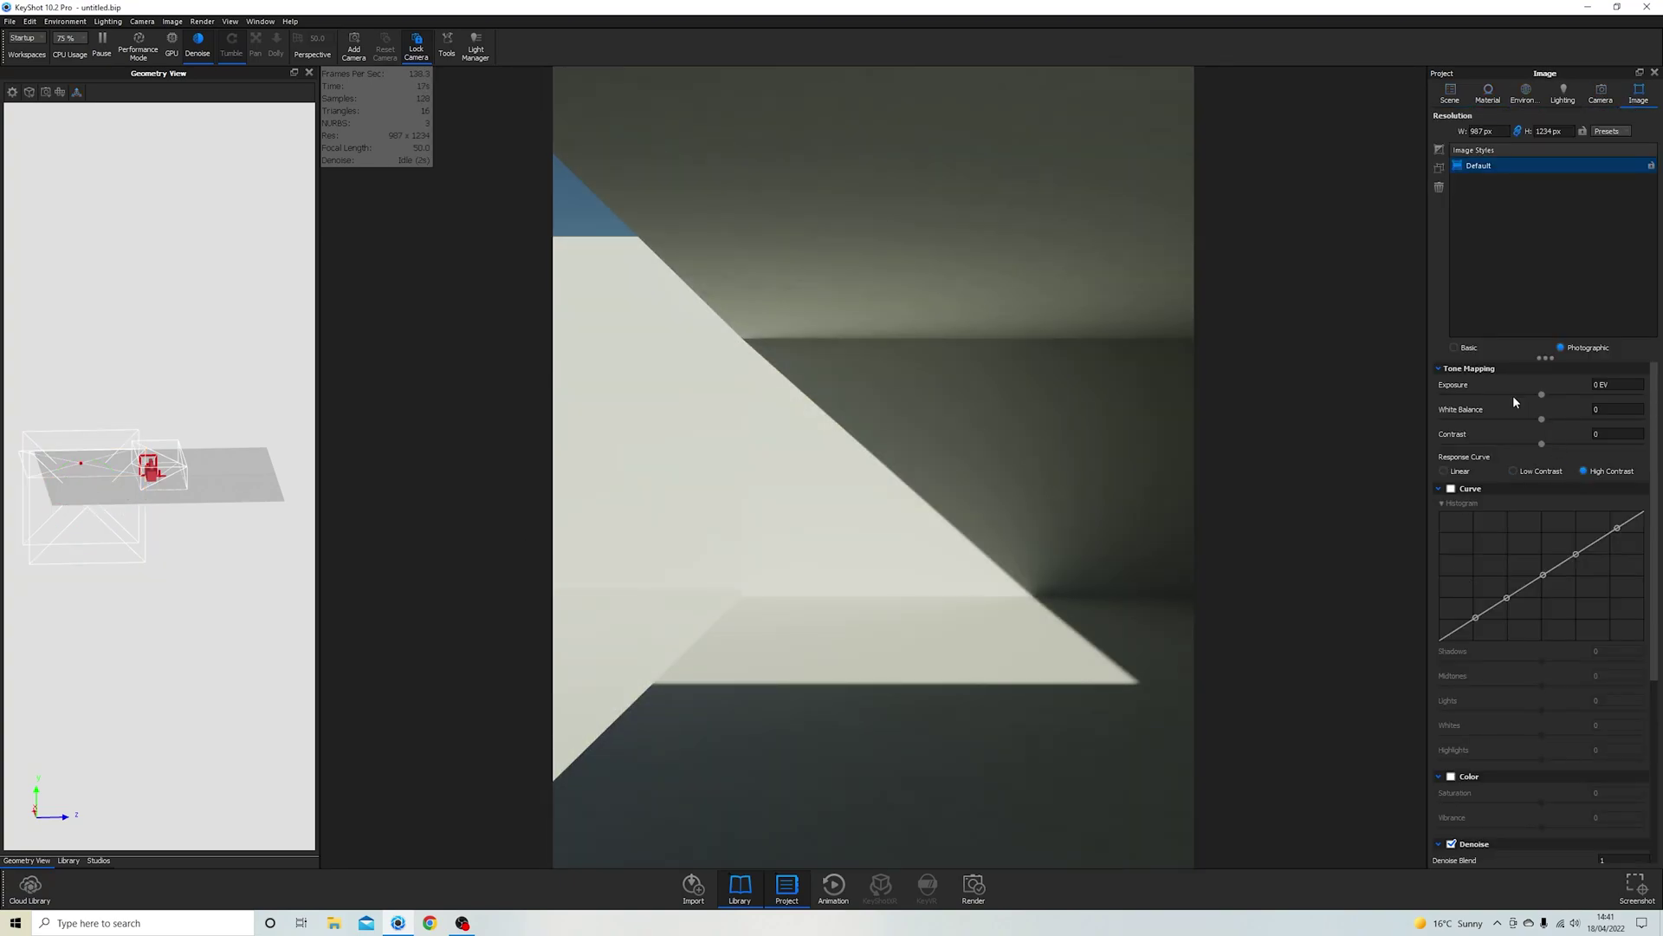
Step: Apply the Interior Caustics lighting preset
click(1434, 96)
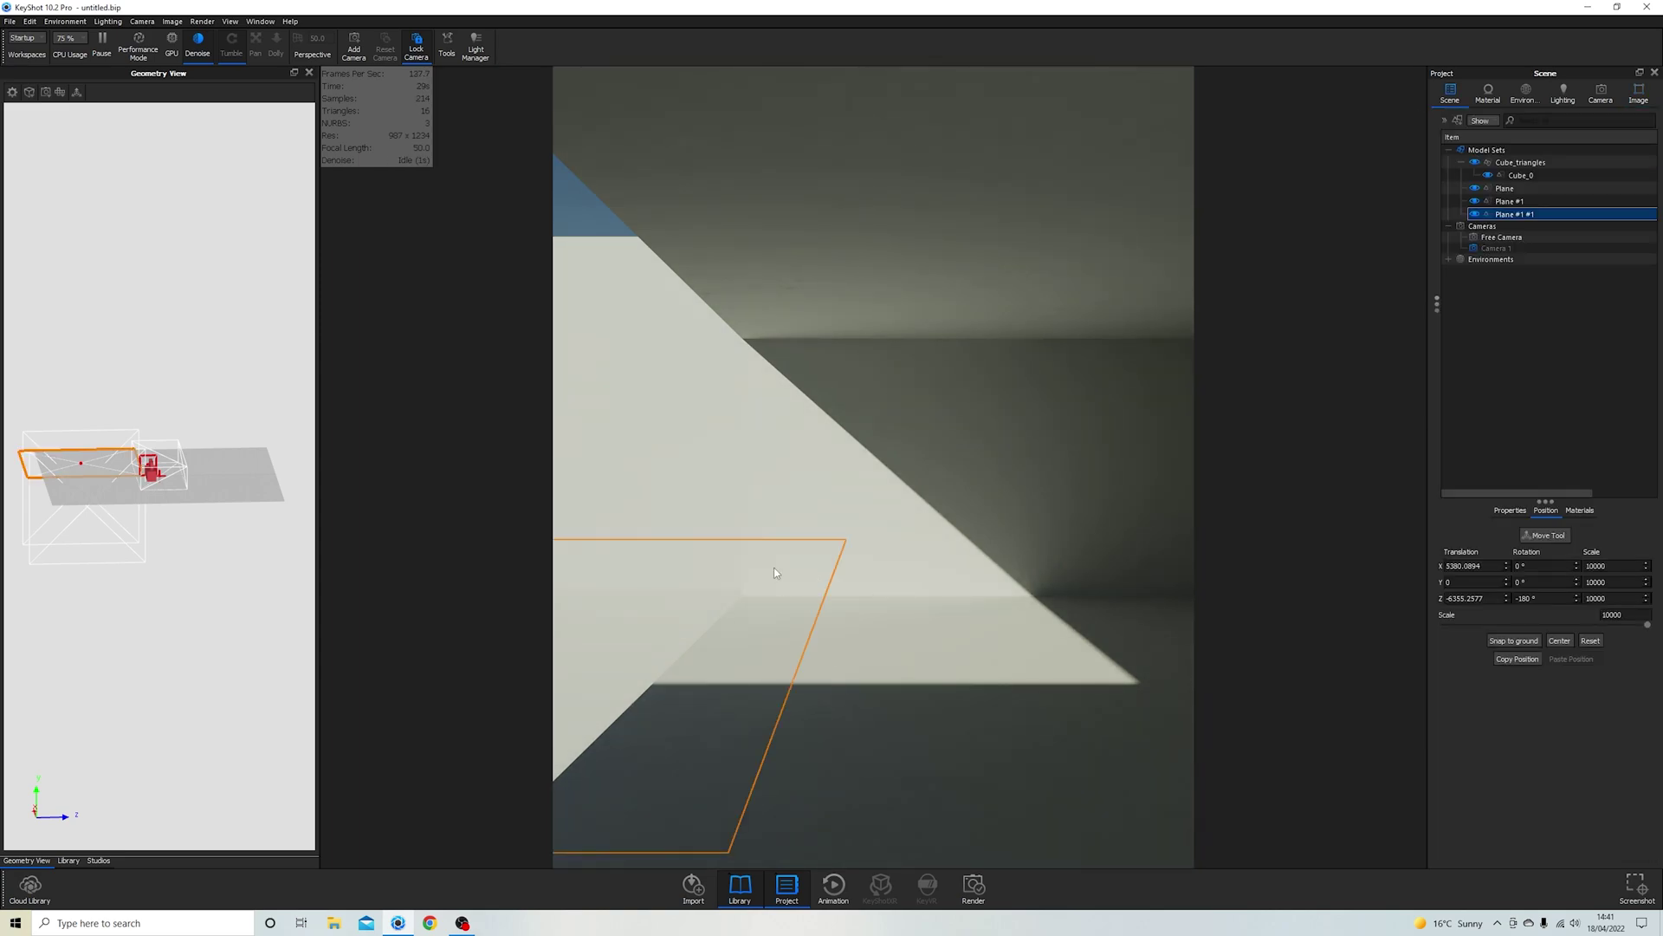
double_click(648, 643)
click(1563, 93)
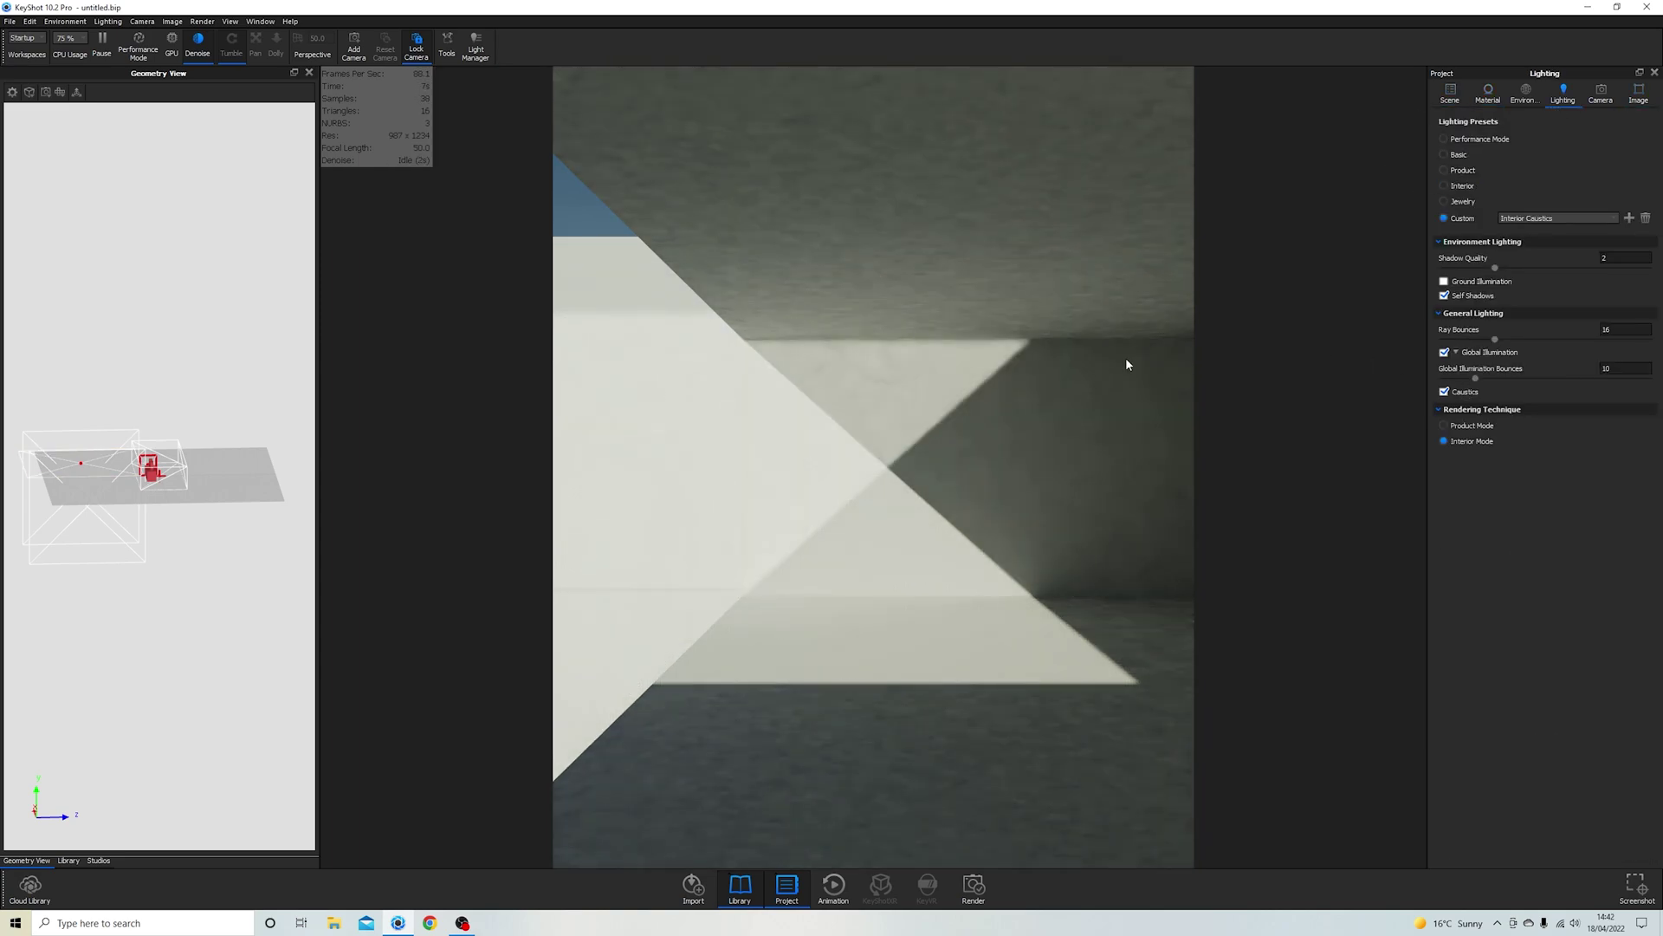
Step: Reposition Plane #1 #1 and the Plane object in the room
click(1449, 94)
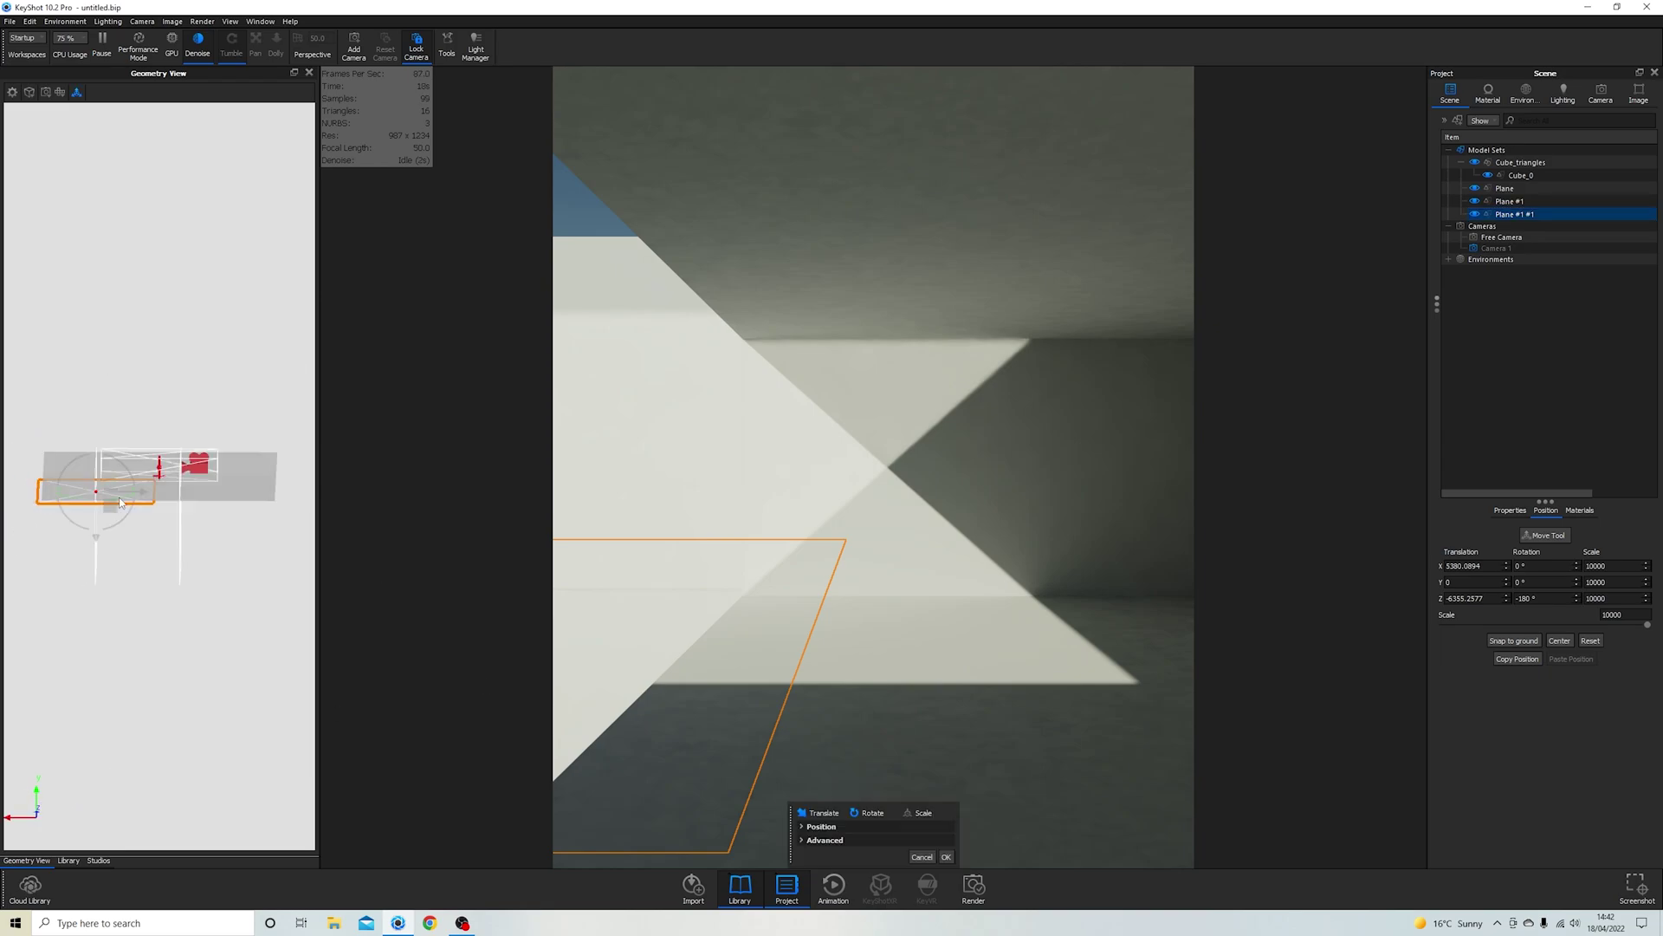
drag(246, 549, 173, 520)
click(130, 537)
right_click(202, 302)
click(242, 320)
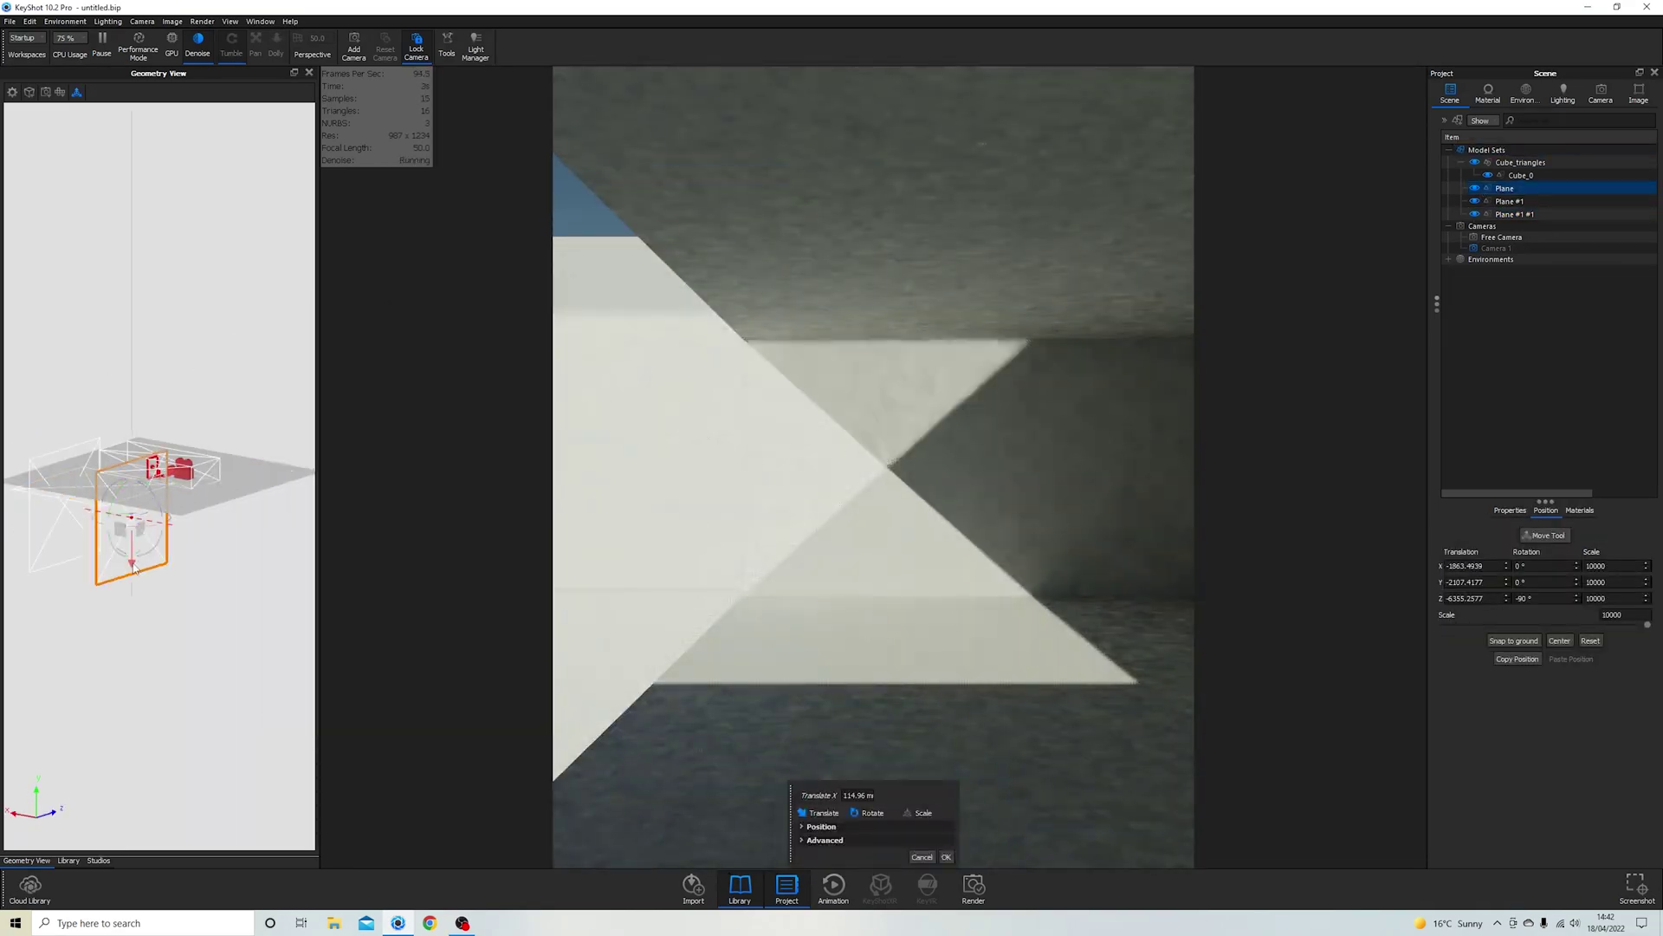
click(946, 856)
Step: Scroll the environment rotation to 45°
click(1526, 94)
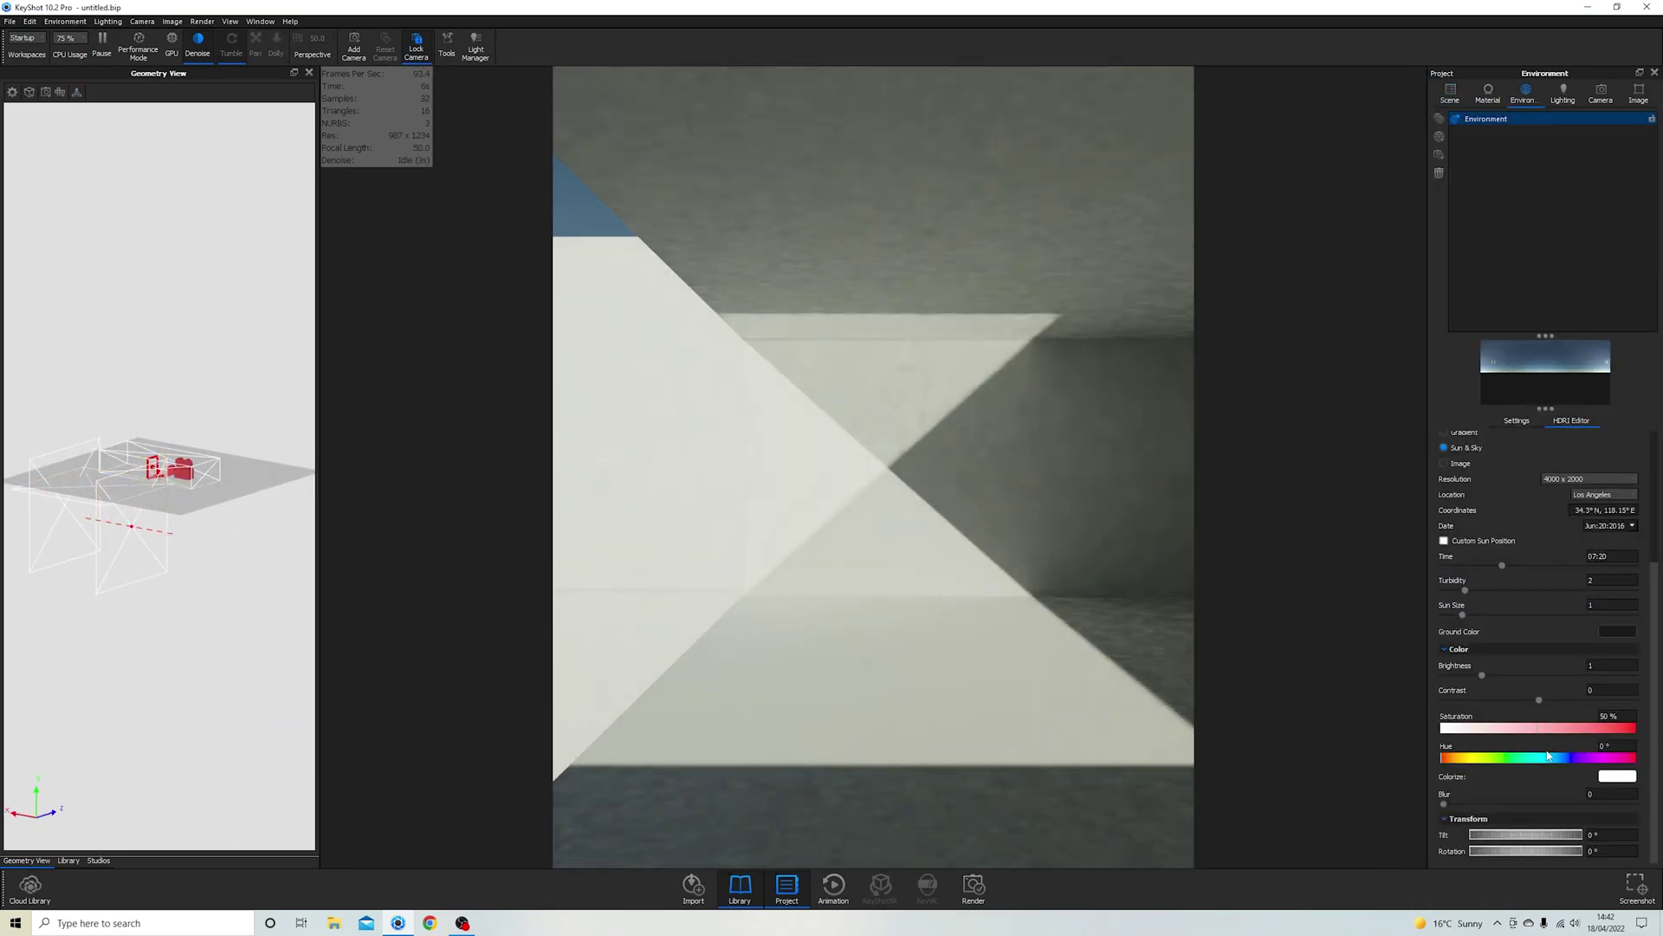
click(1563, 588)
scroll(1562, 588, up, 3)
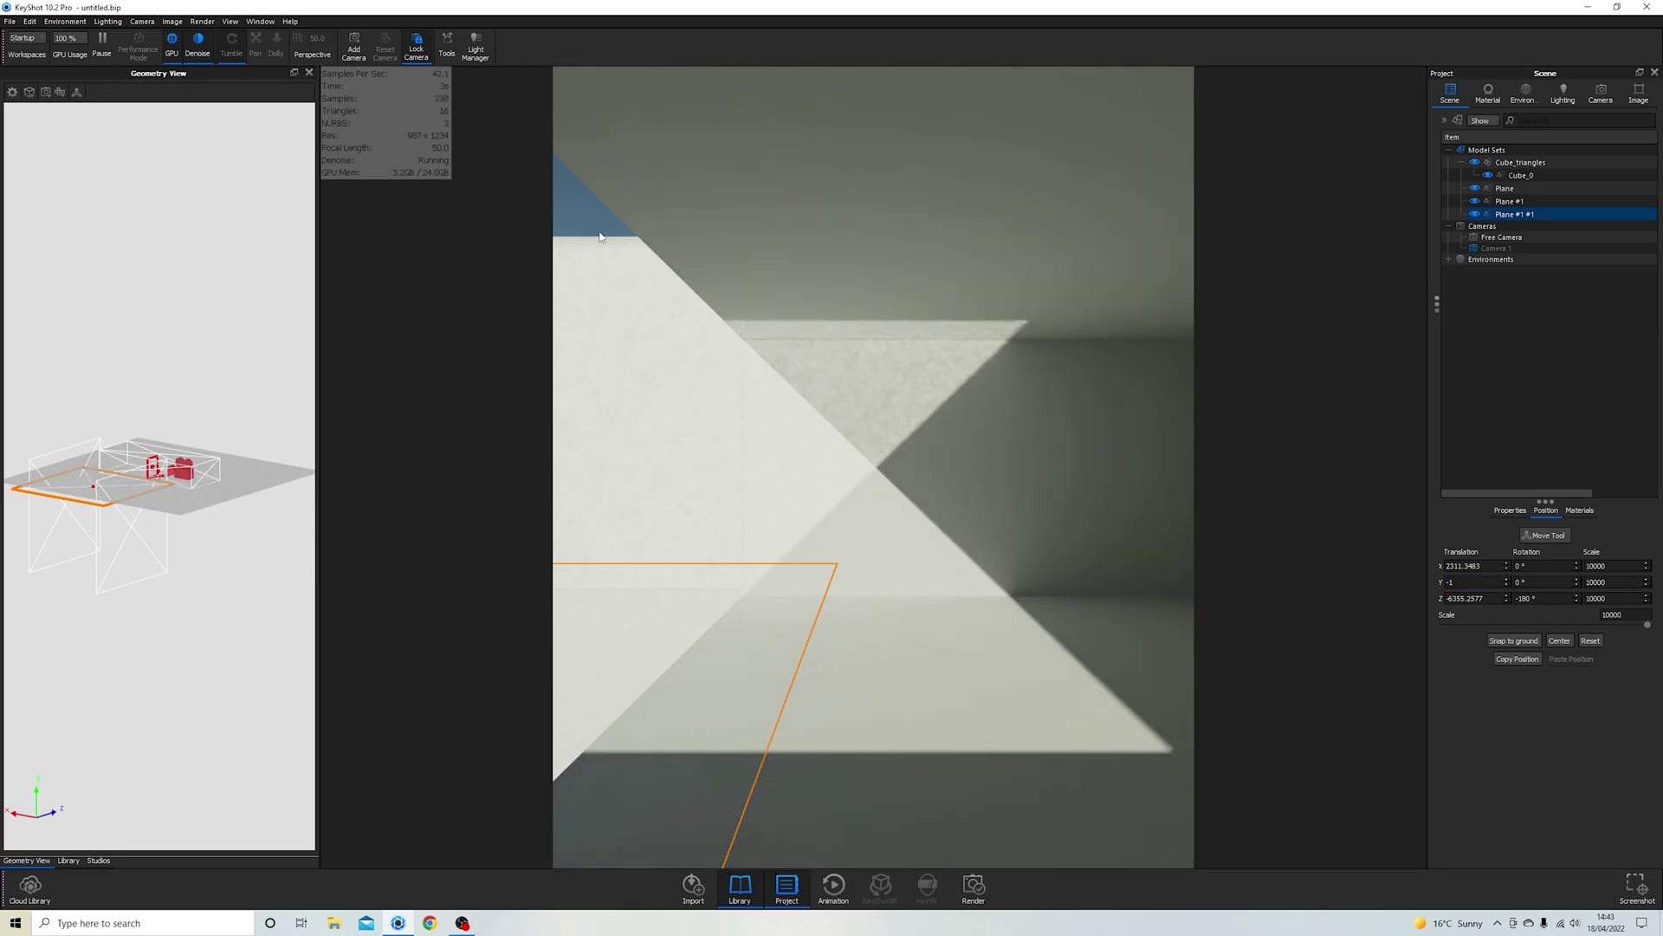
Step: Set the wall material's Noise (Fractal) bump scale to 200 mm
double_click(1102, 262)
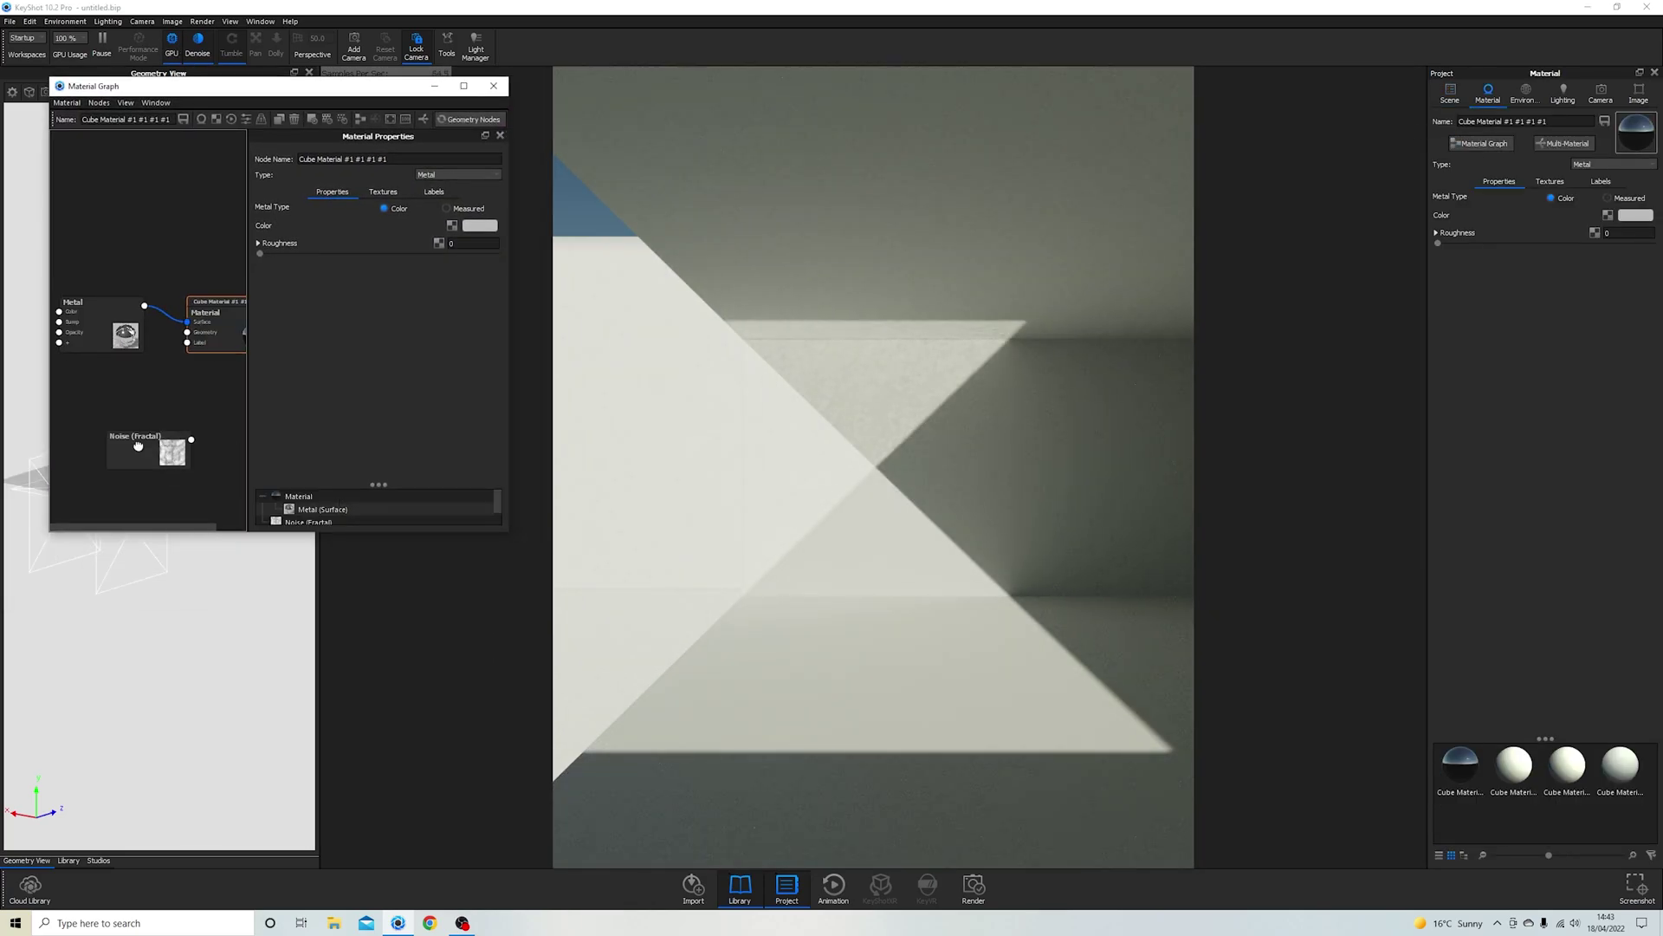
click(88, 421)
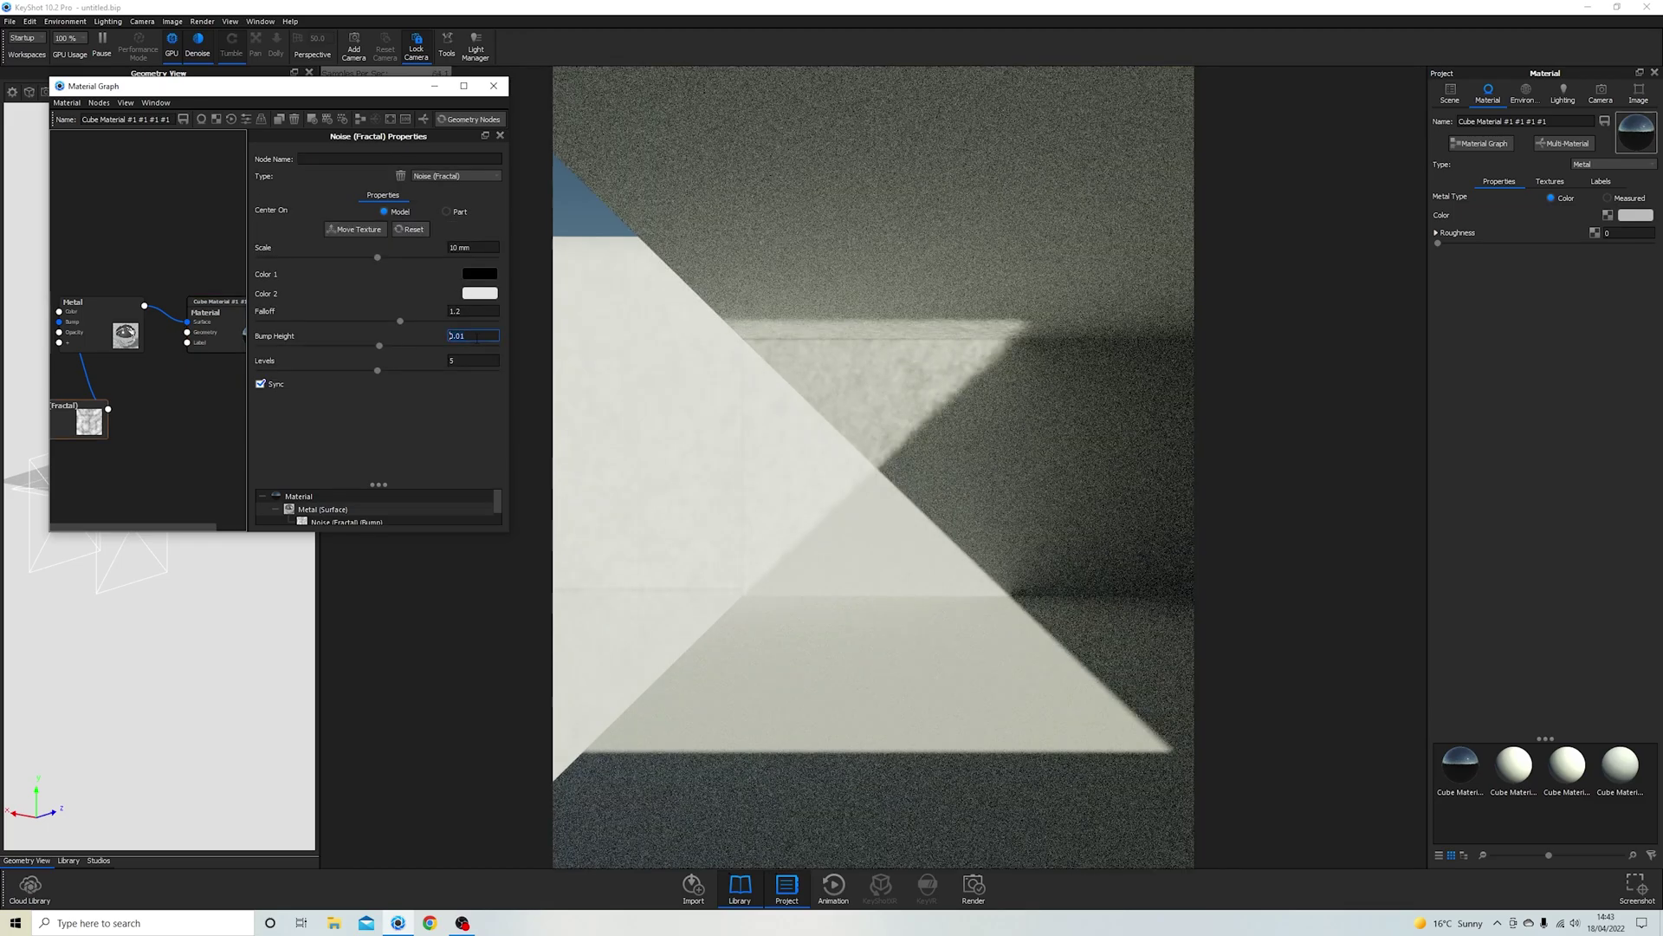
text(200)
key(Return)
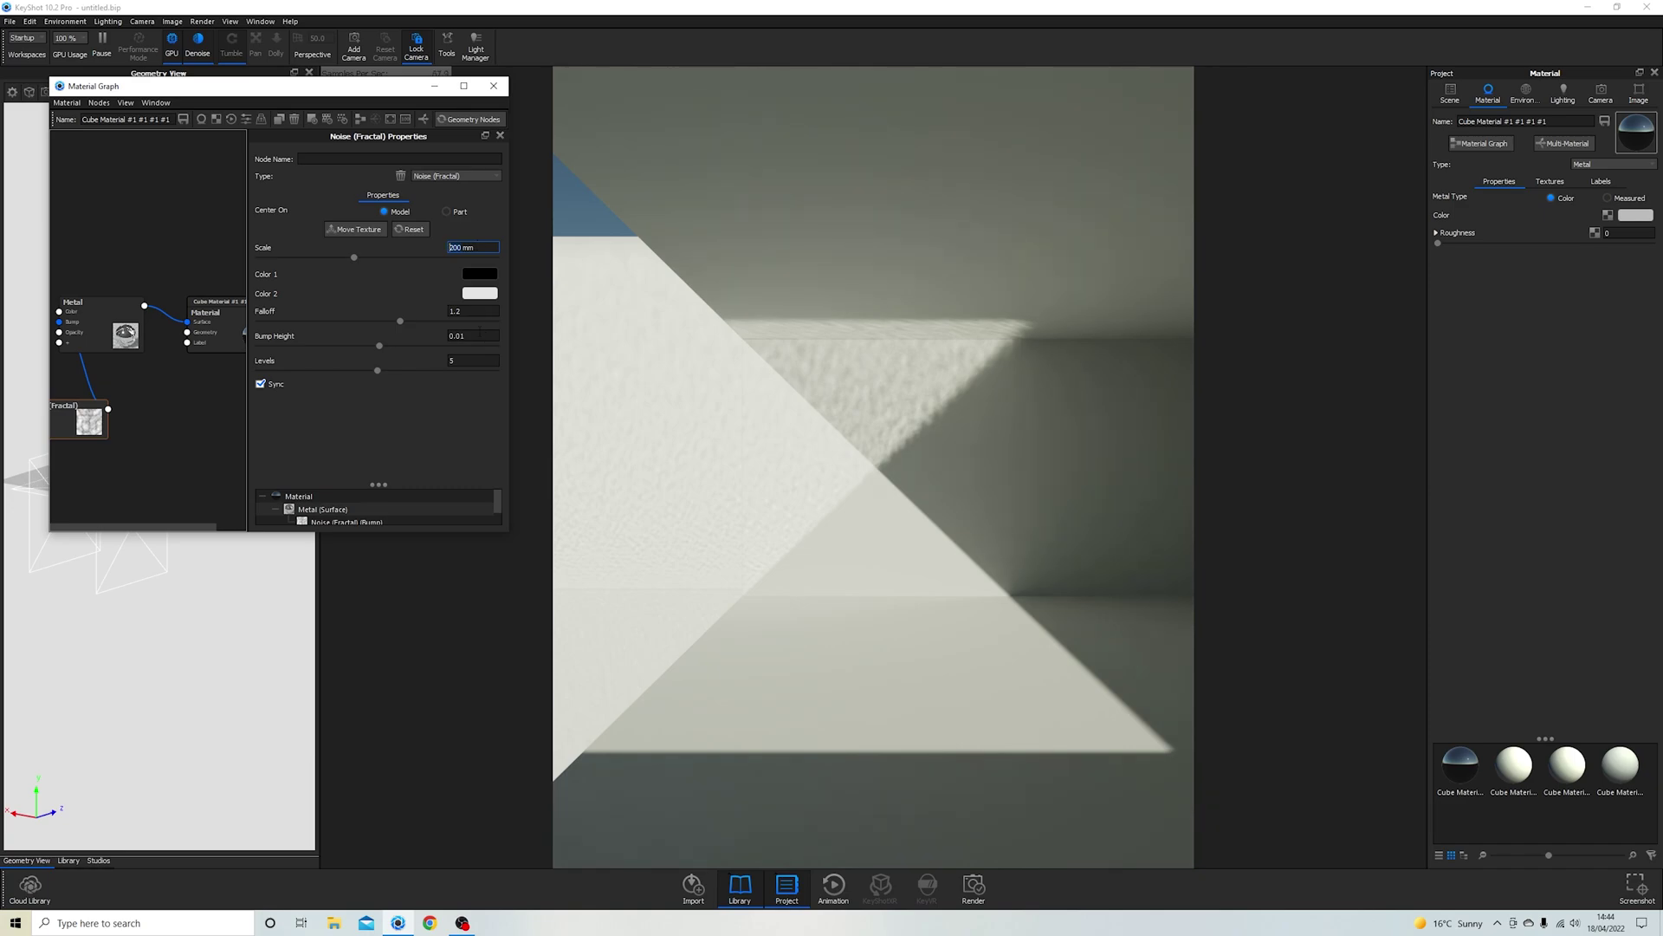
Step: Close the Material Graph and split off the room cube's floor surfaces
click(495, 86)
click(905, 697)
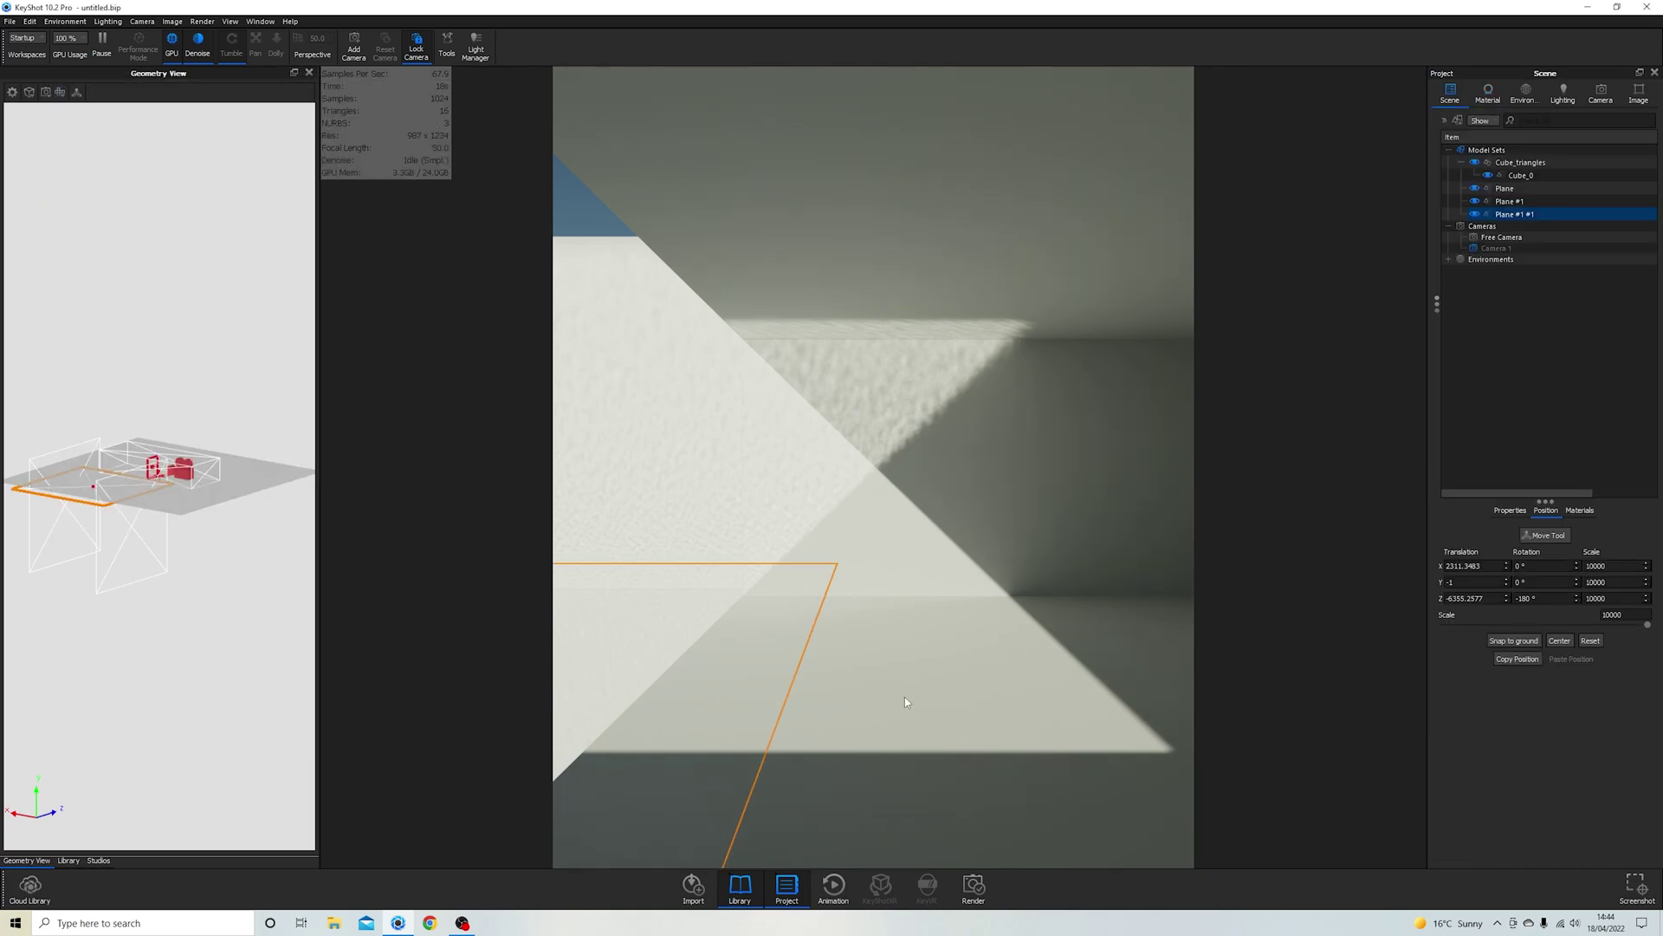
click(931, 607)
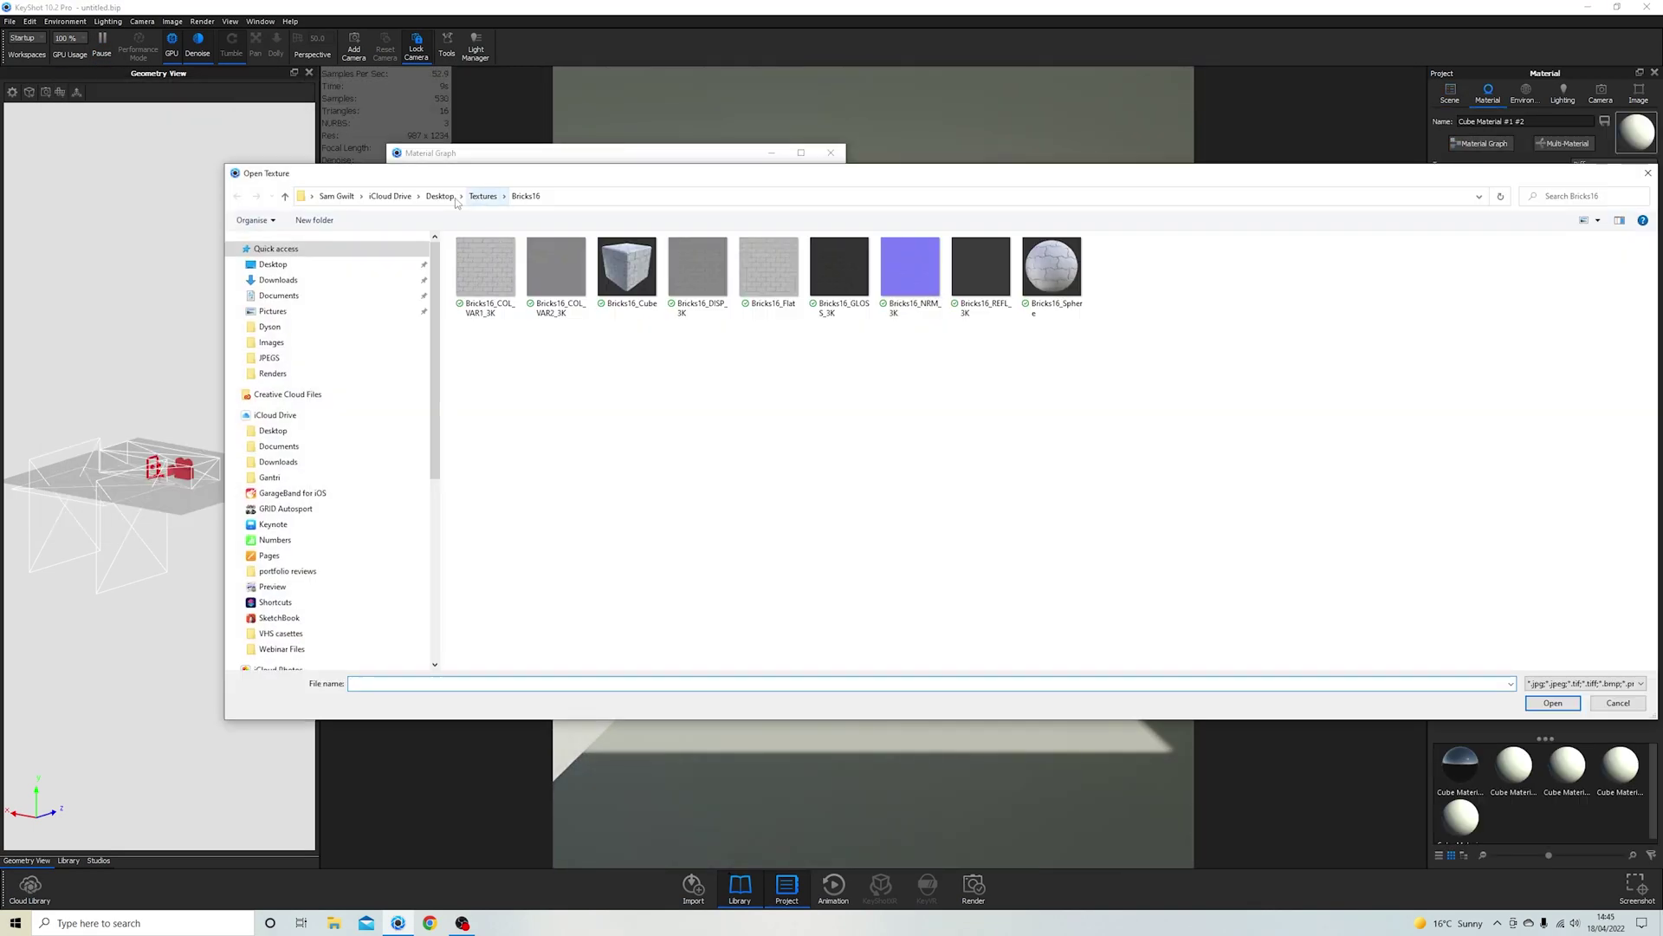
Step: Load the GroundPebbles007 colour texture and connect it to diffuse colour
click(440, 196)
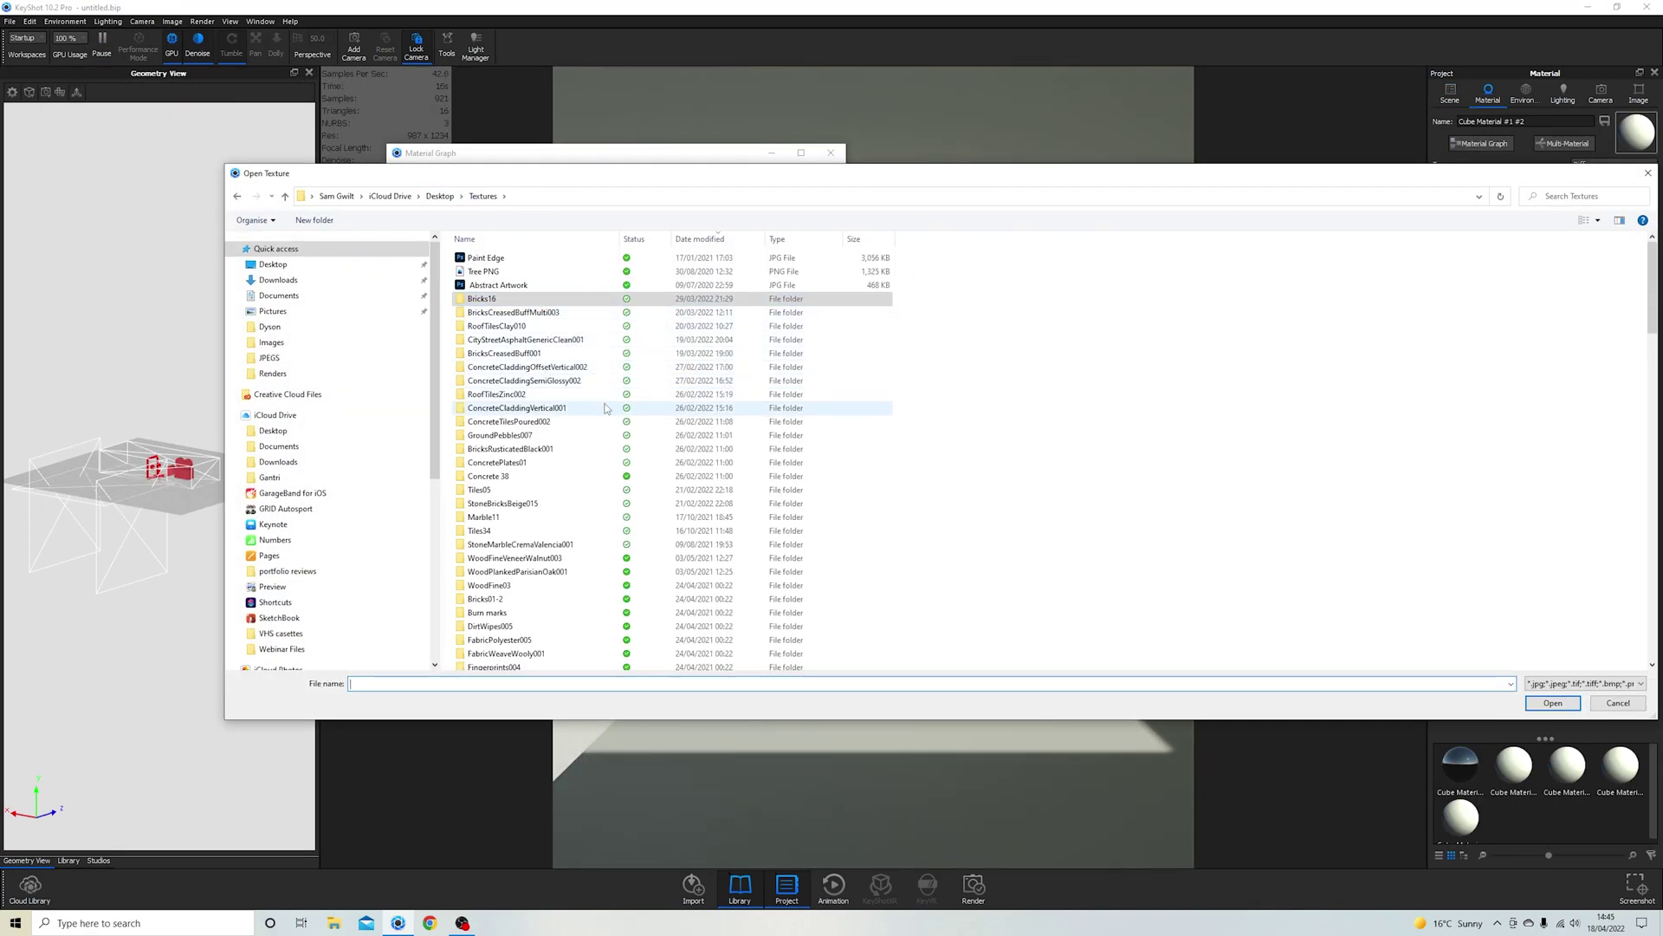
double_click(598, 345)
double_click(626, 266)
drag(419, 379, 416, 369)
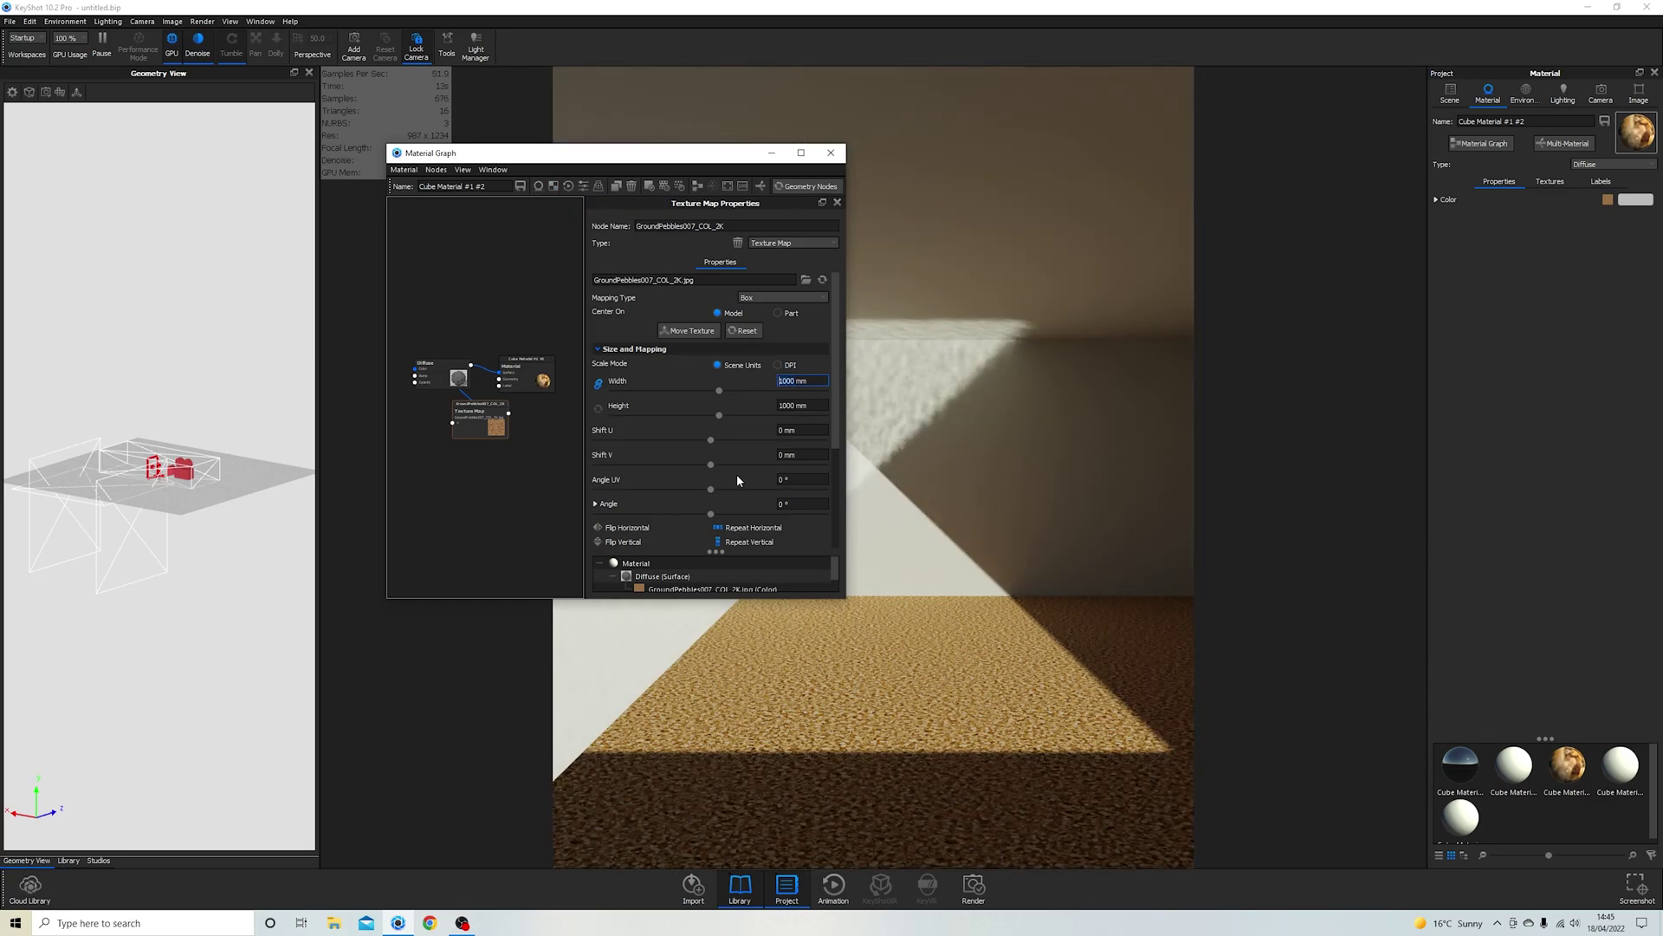
click(462, 923)
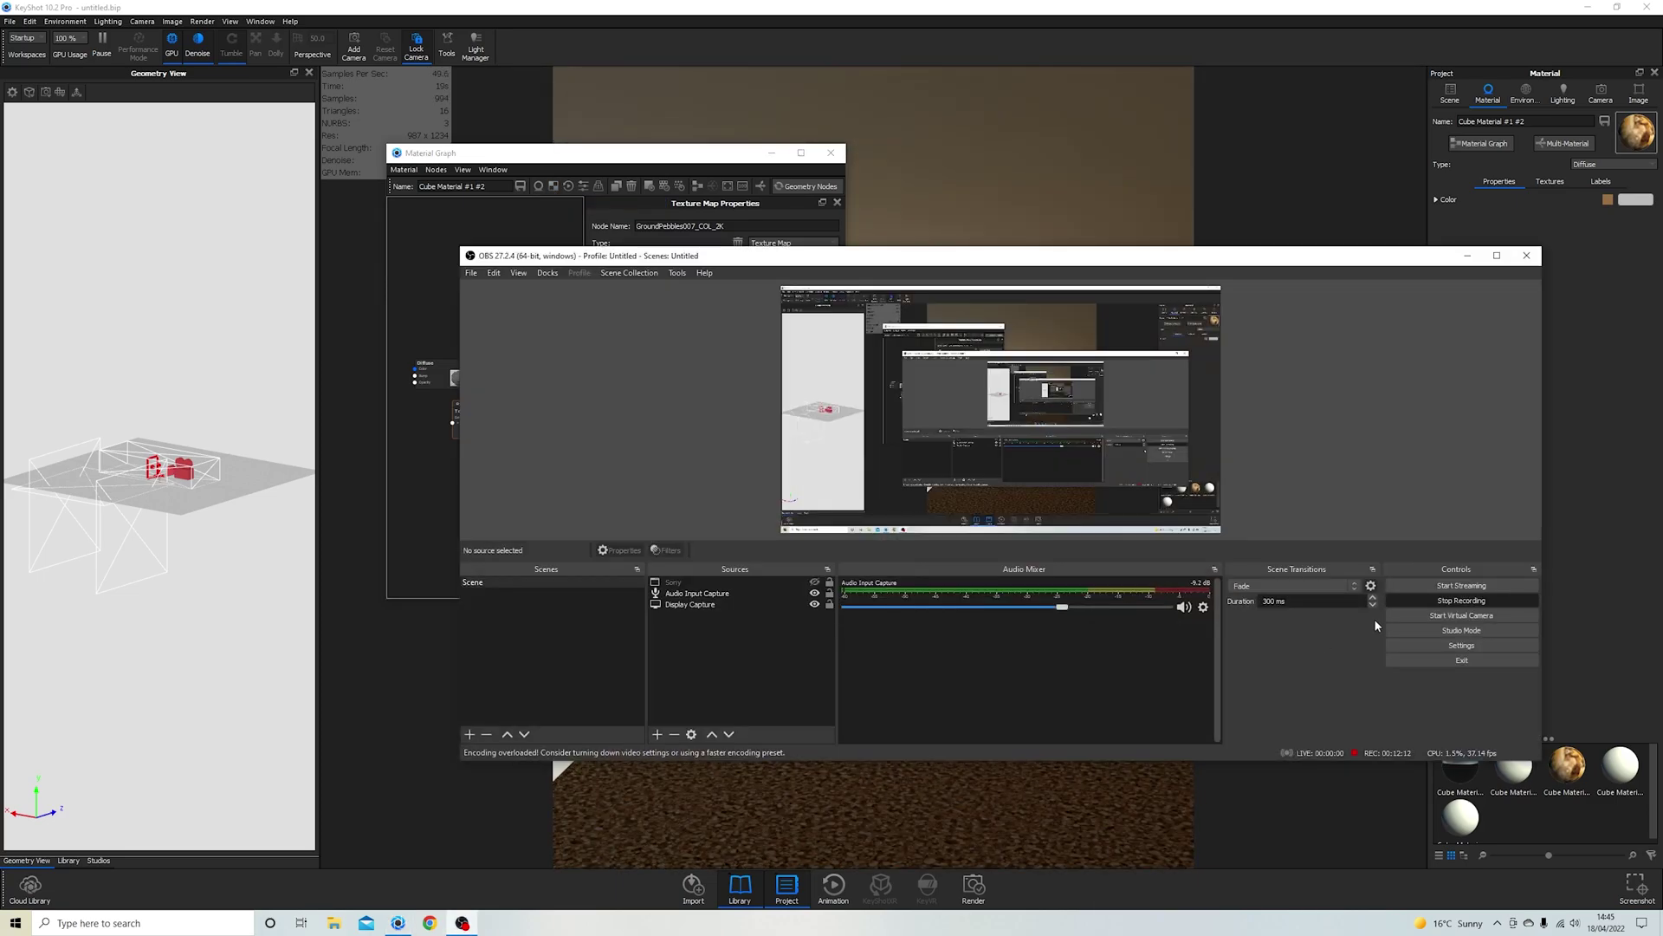
click(1600, 688)
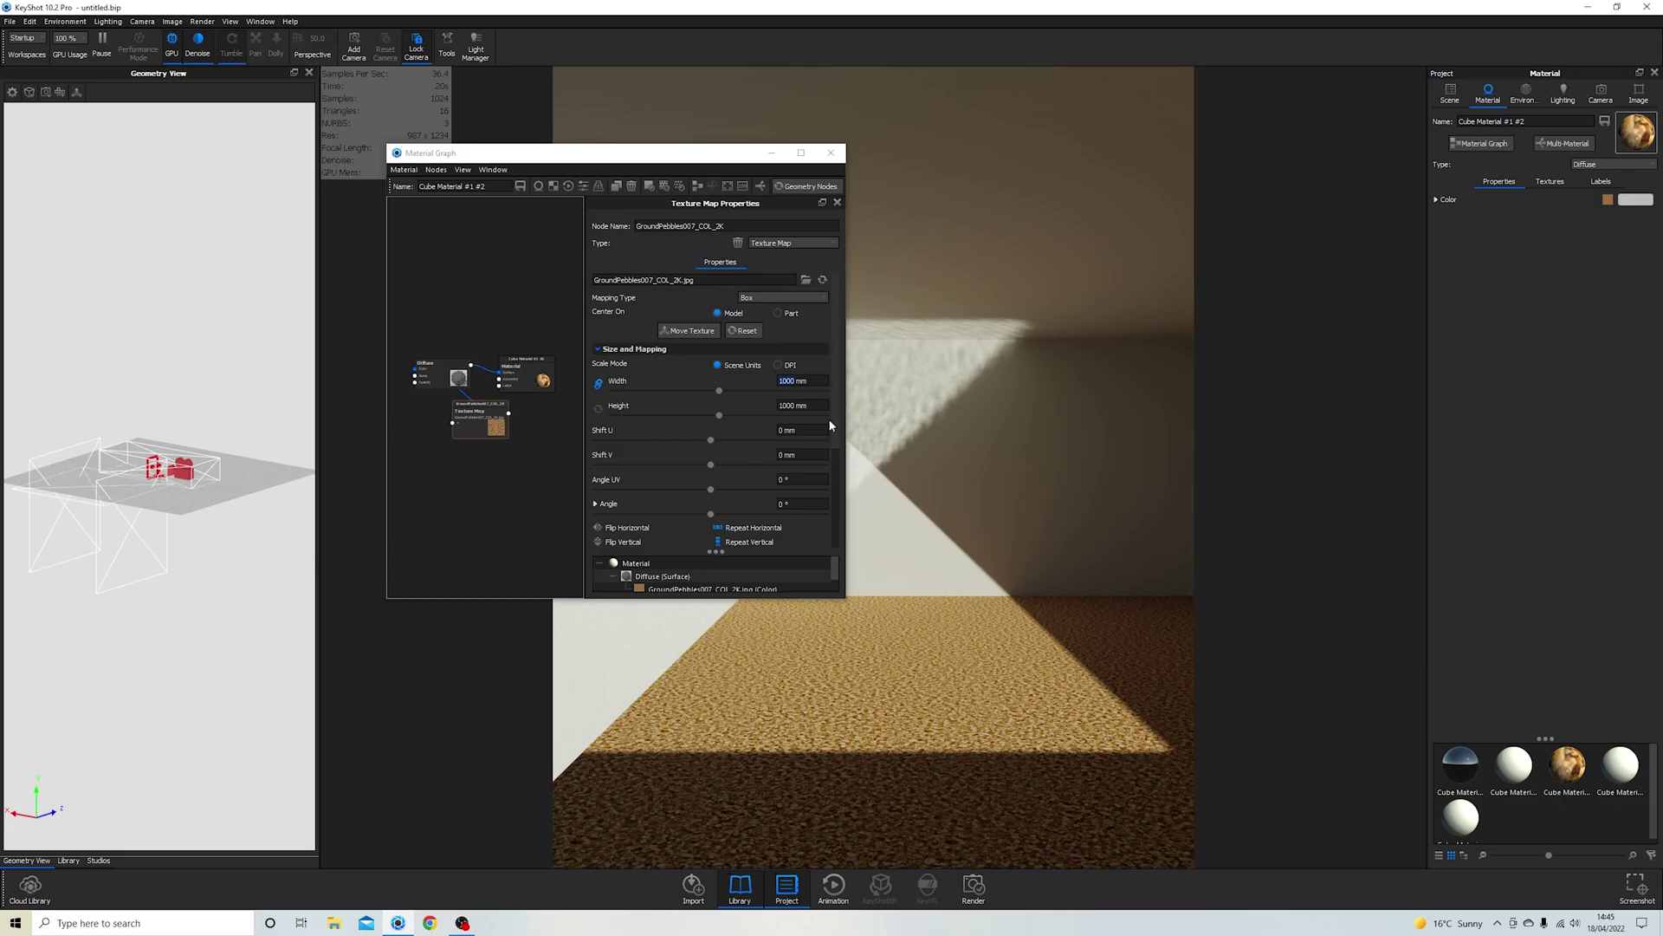
Step: Load the GroundPebbles007 normal map and wire the displacement map into a Displace node
click(806, 280)
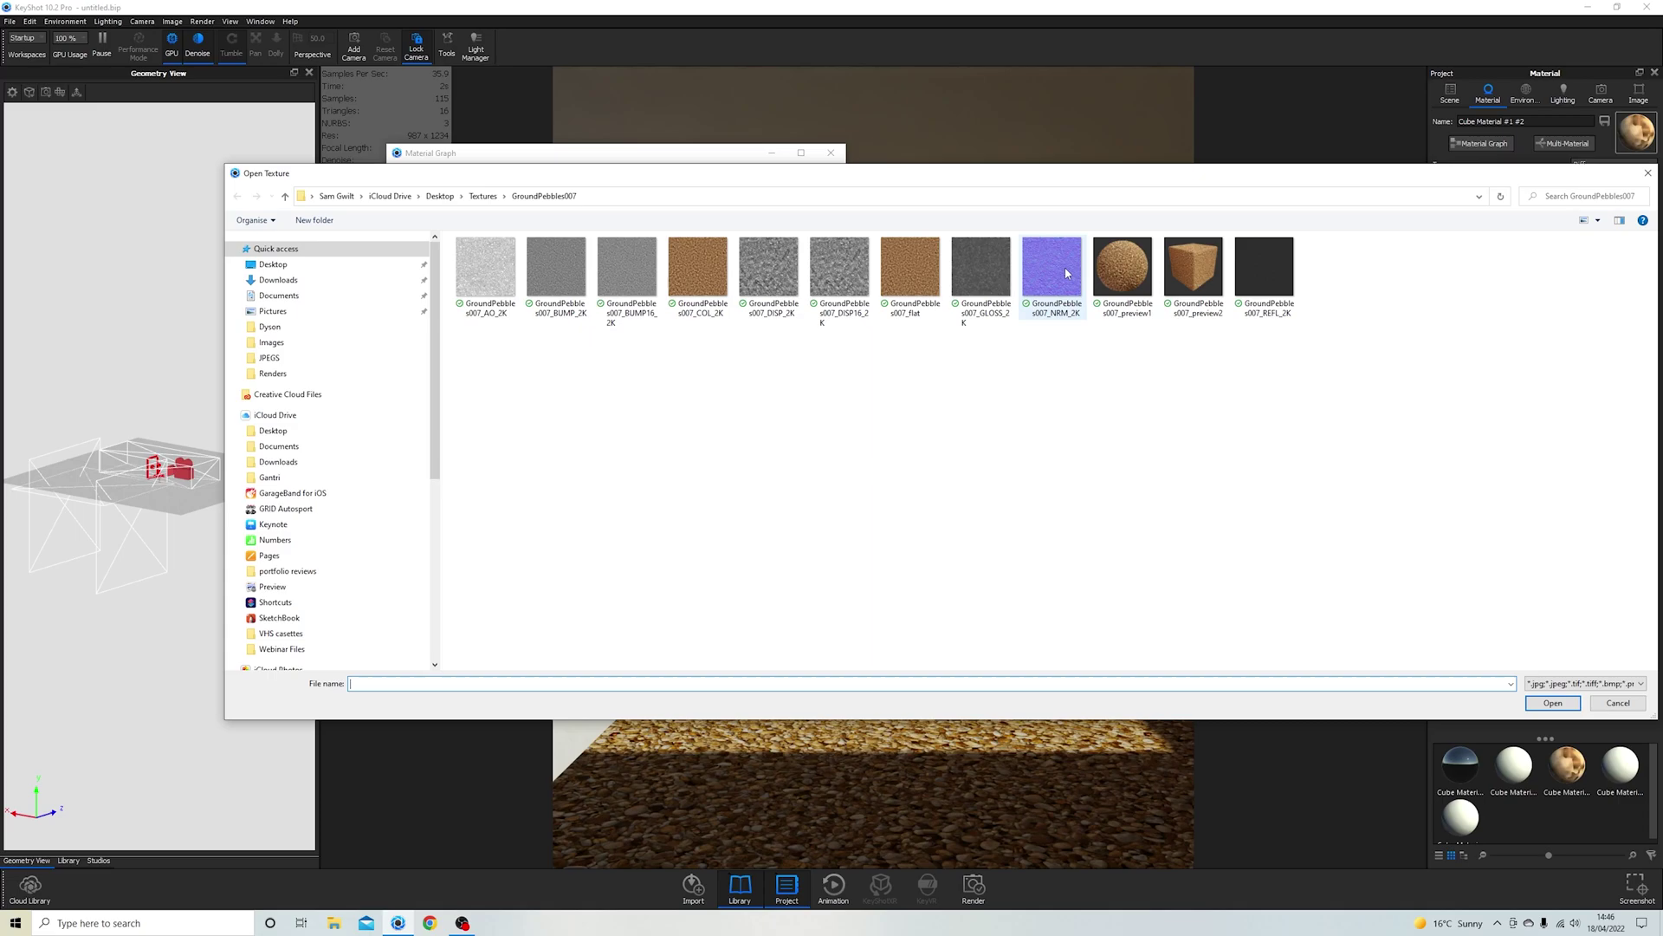
double_click(1067, 274)
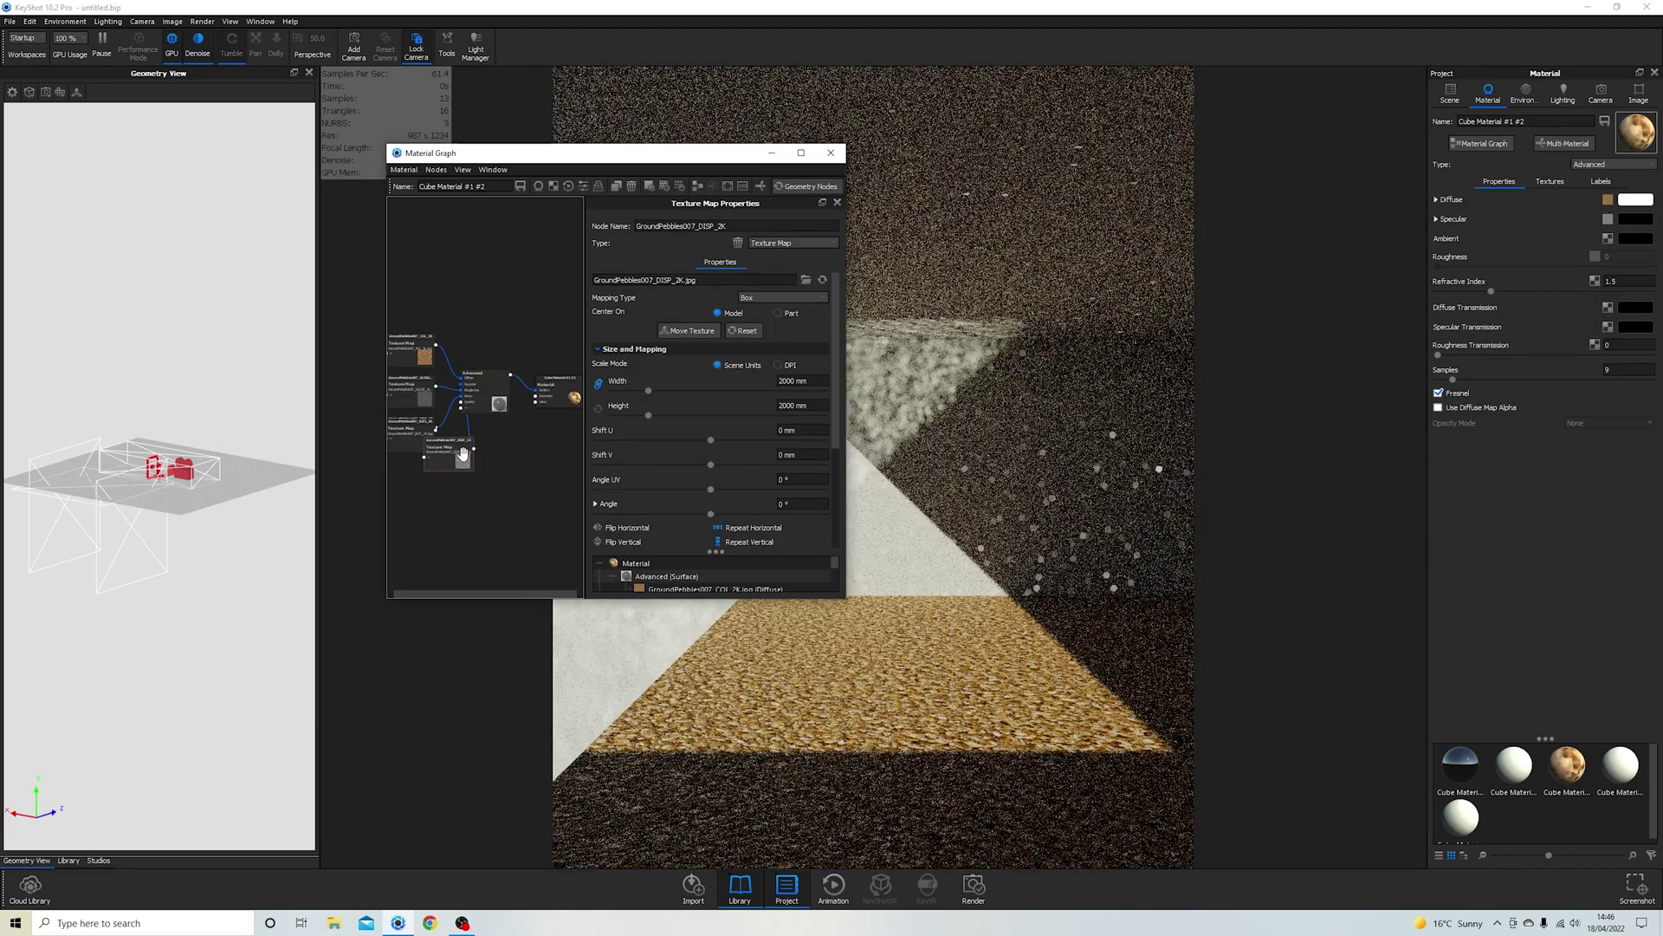
drag(473, 448, 542, 574)
click(650, 589)
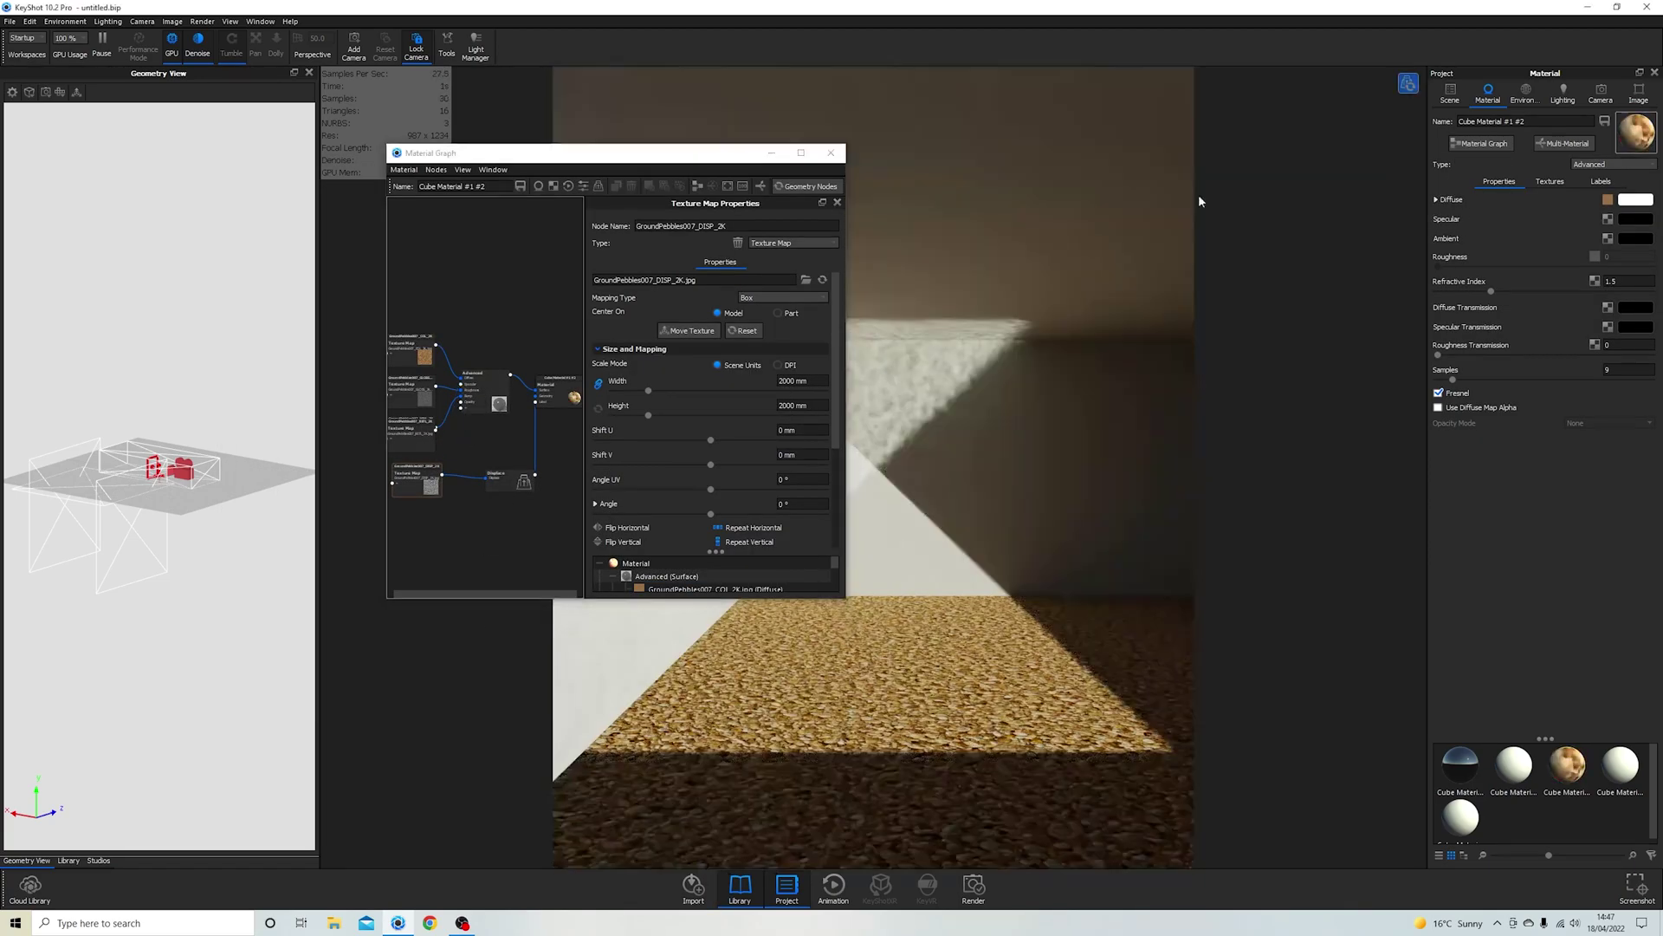
click(827, 457)
drag(563, 153, 319, 129)
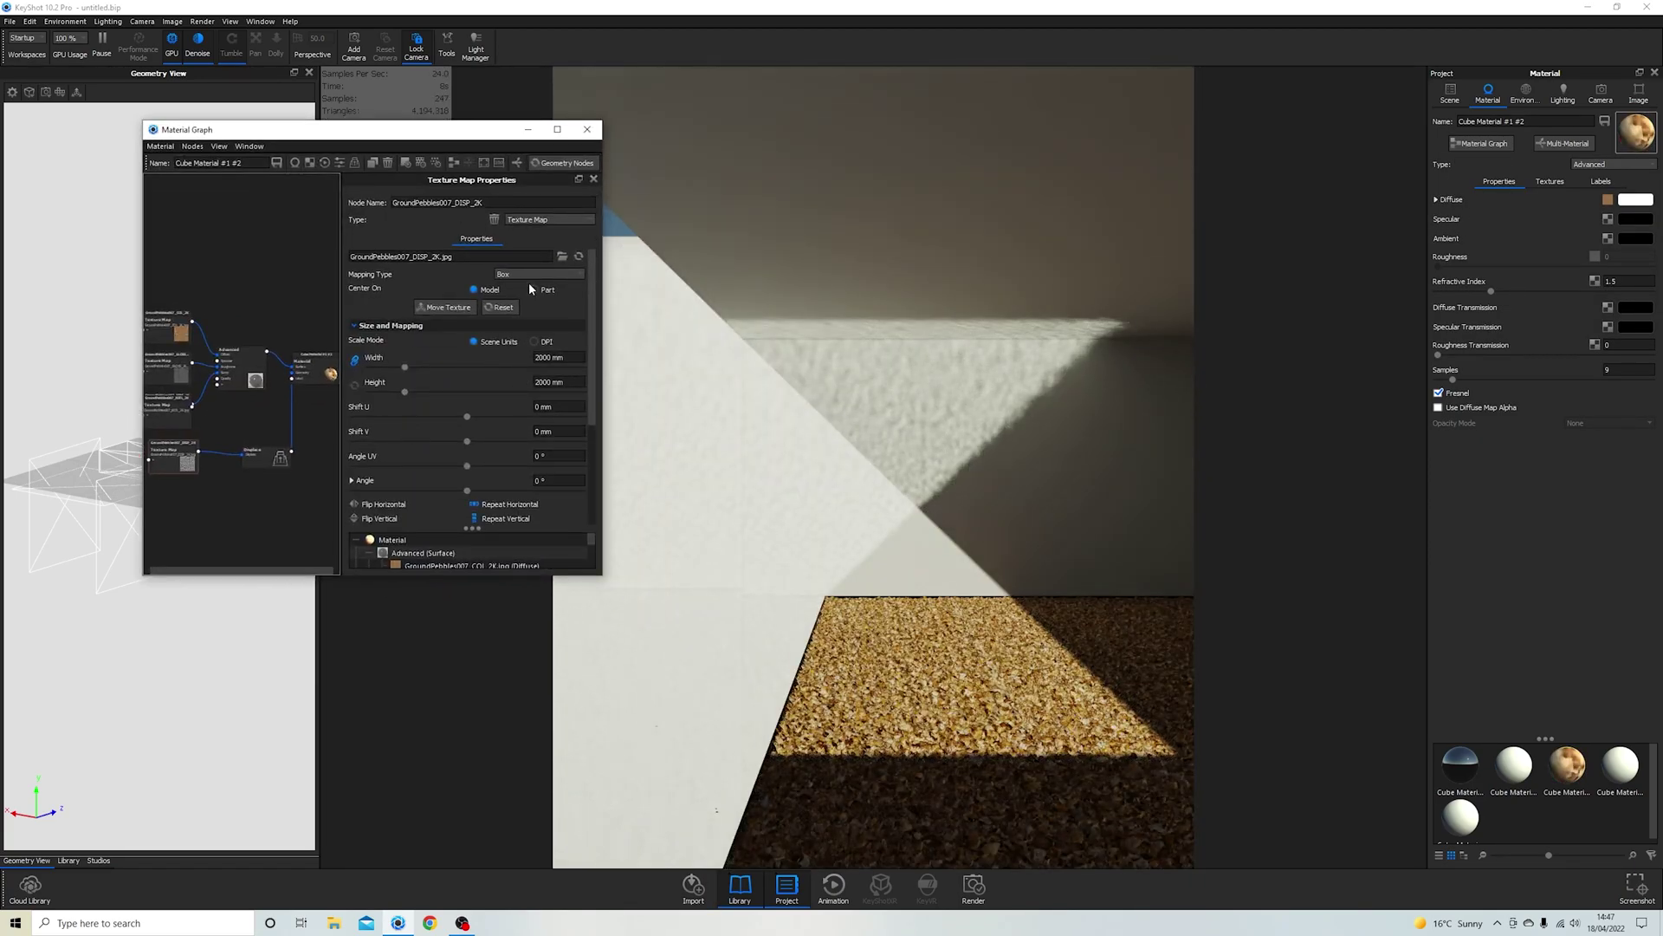
Step: Add one shared Mapping 2D node for all maps and adjust the Displace settings
click(148, 404)
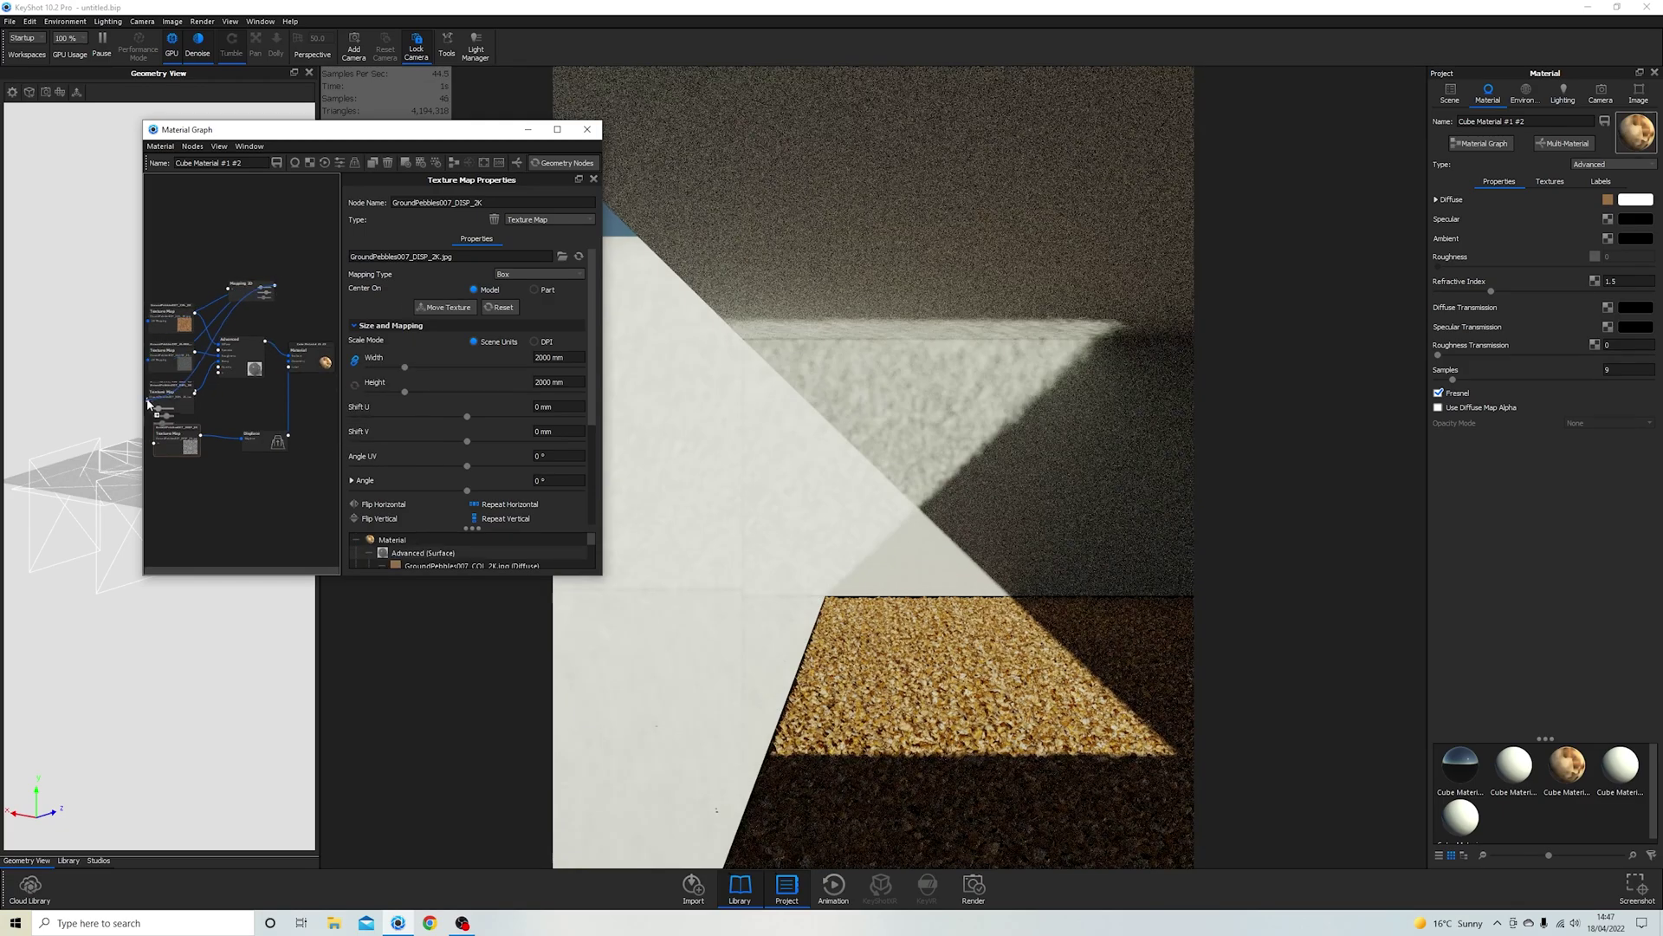
click(148, 404)
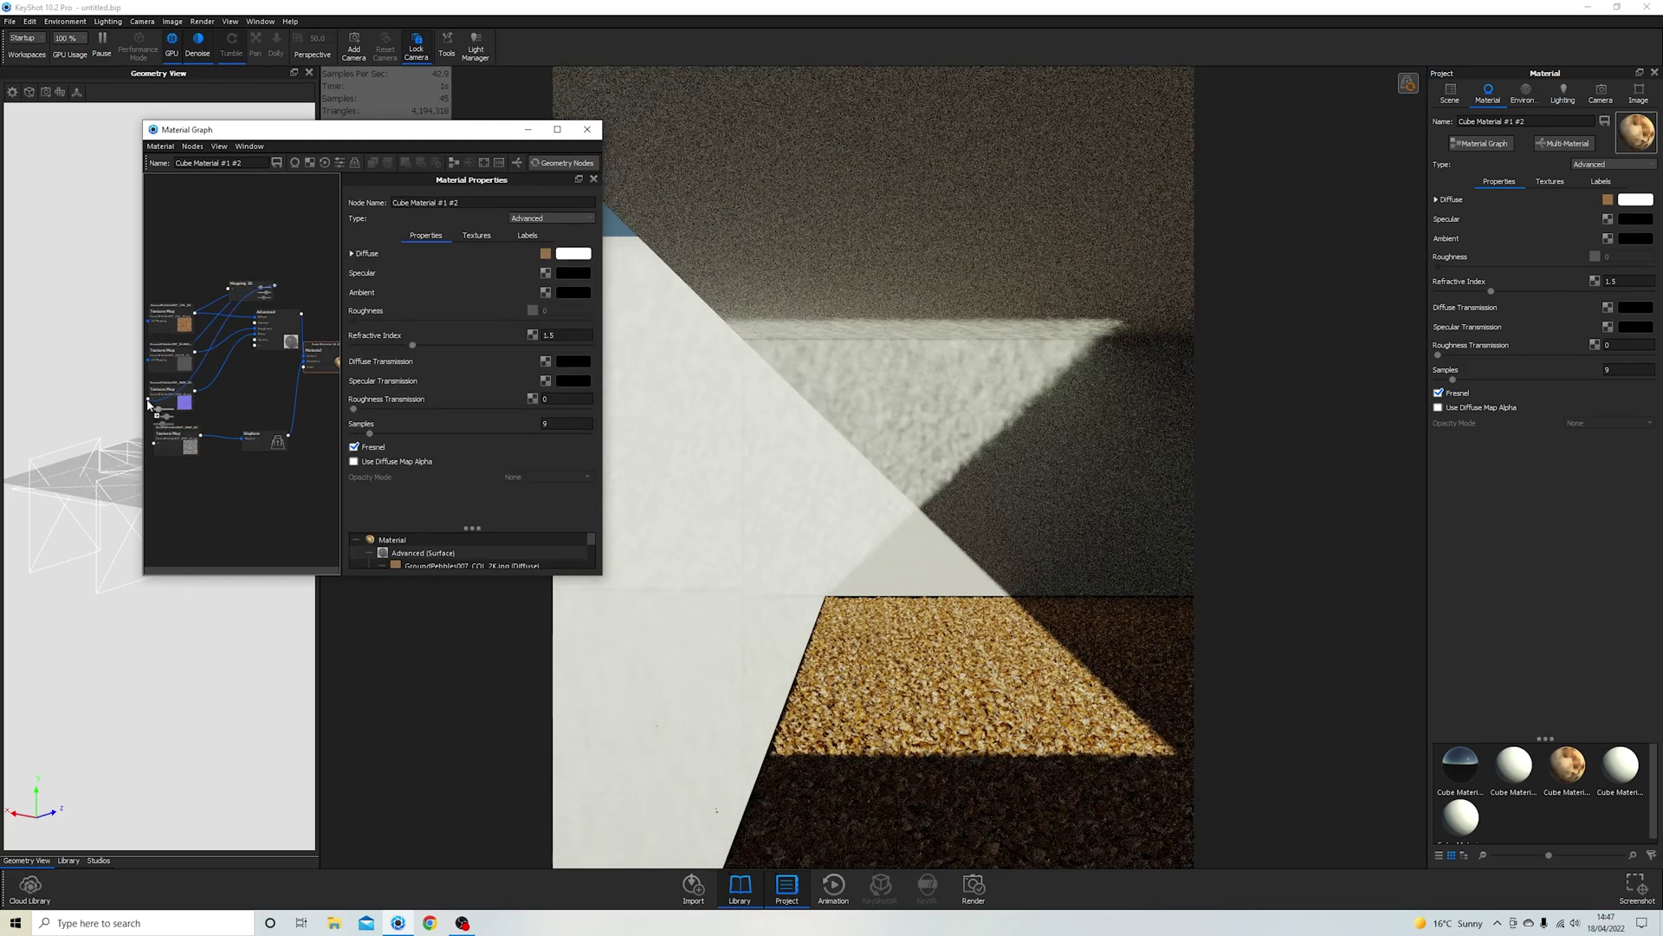
drag(602, 390, 1143, 390)
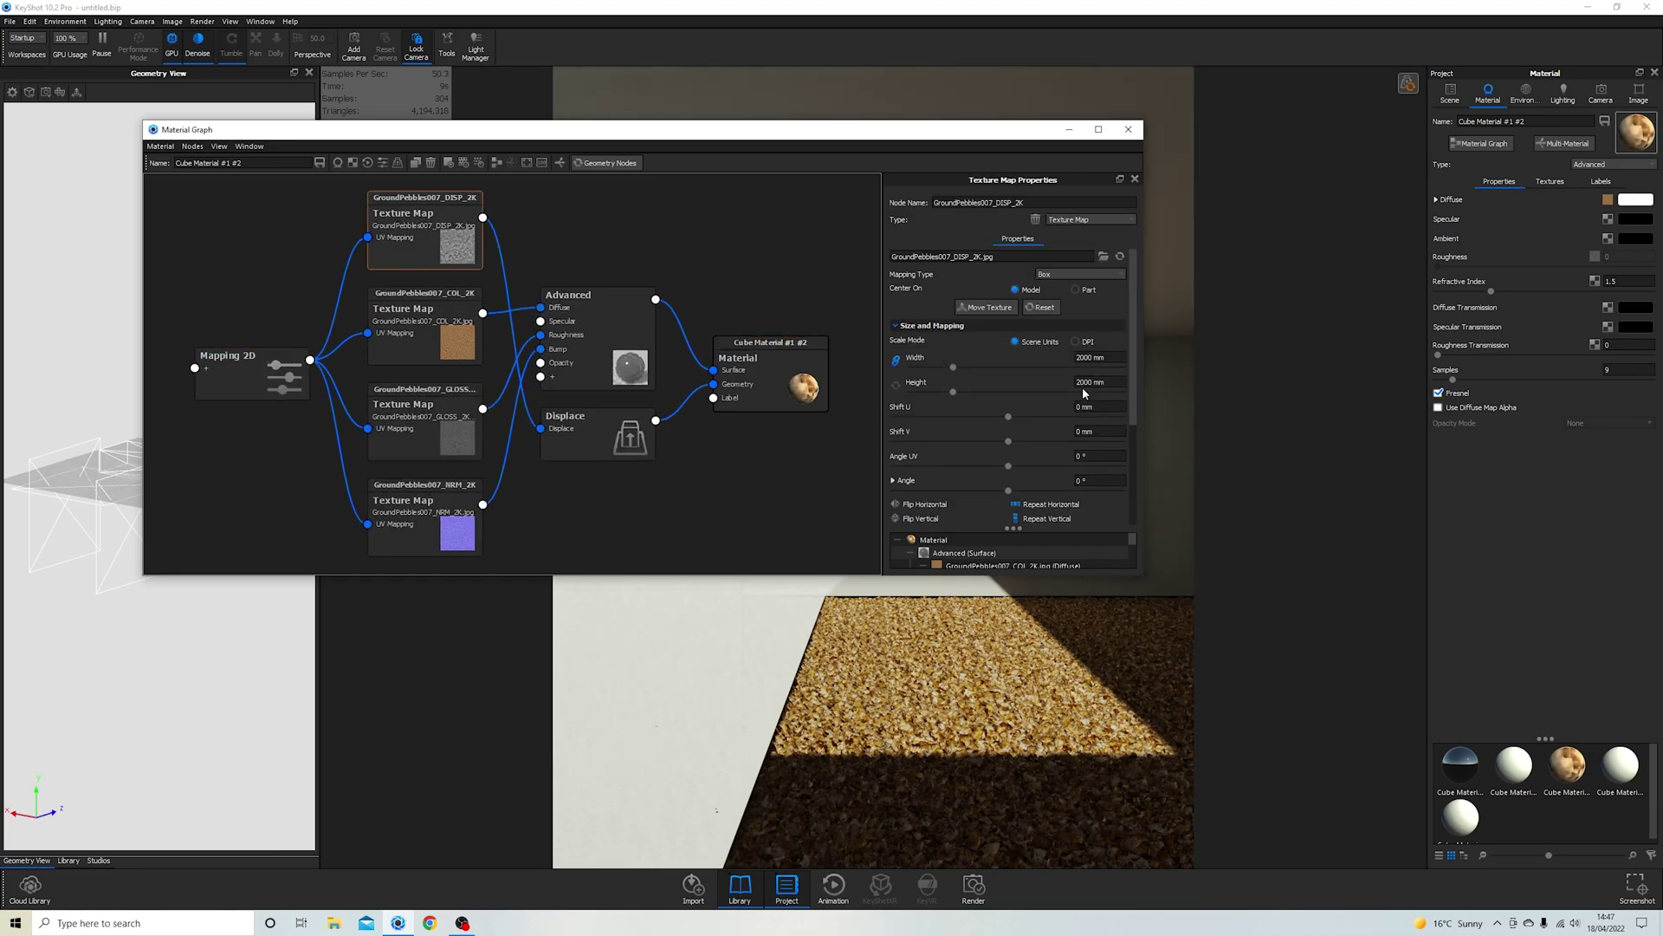
click(1081, 274)
click(1074, 321)
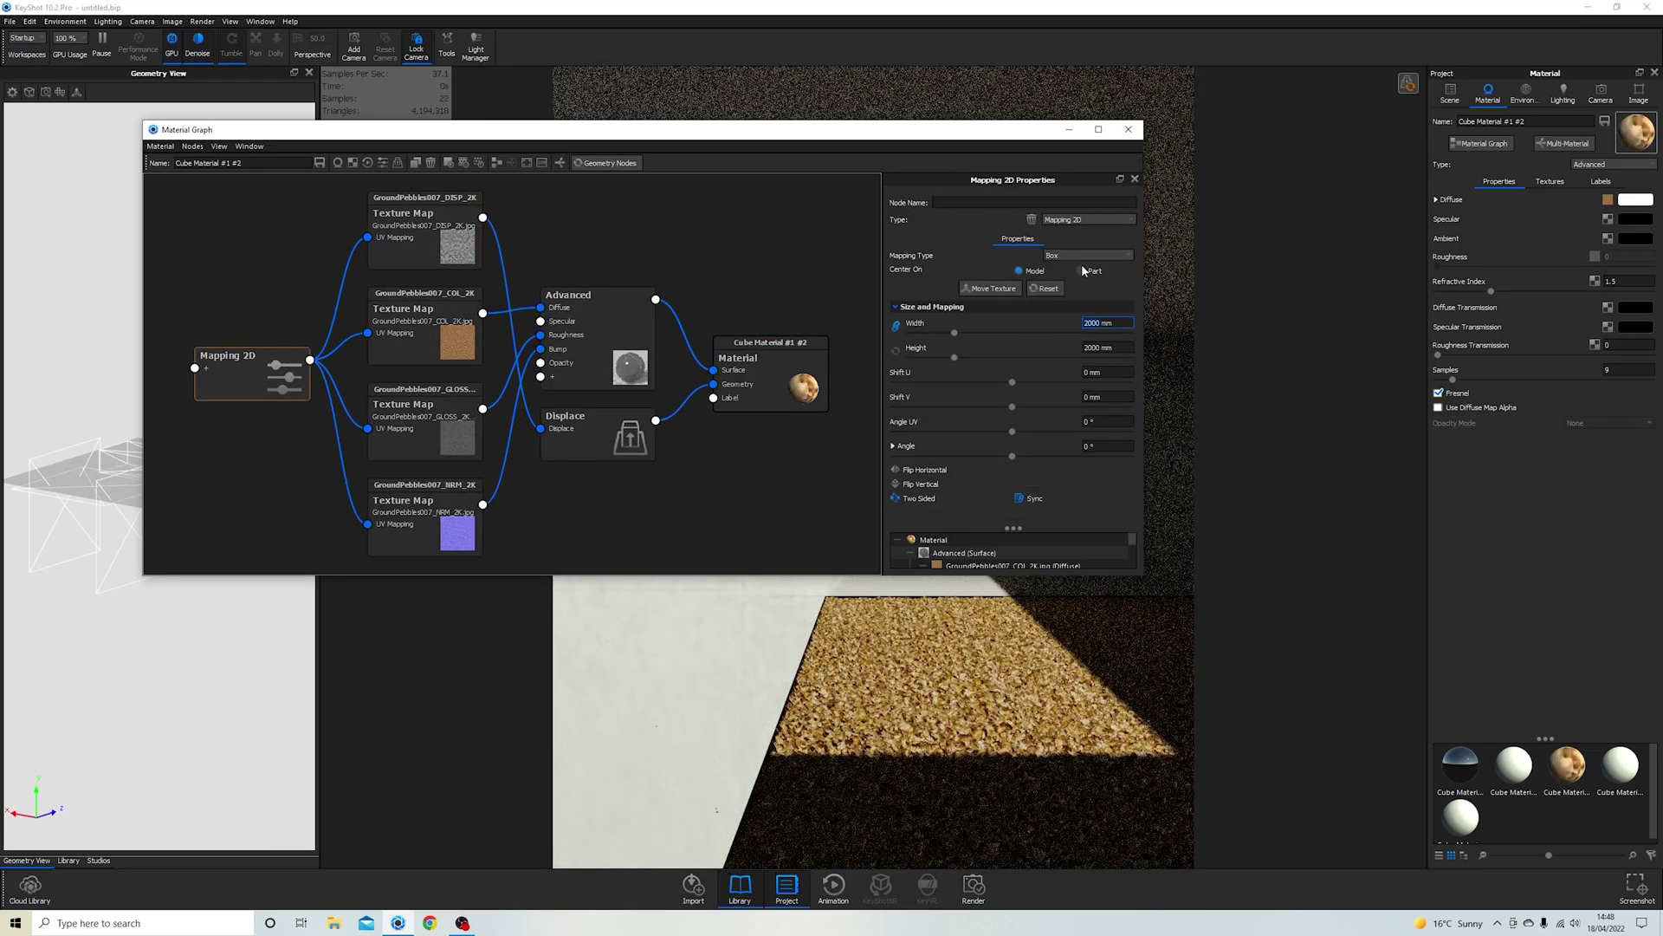
click(598, 433)
click(940, 370)
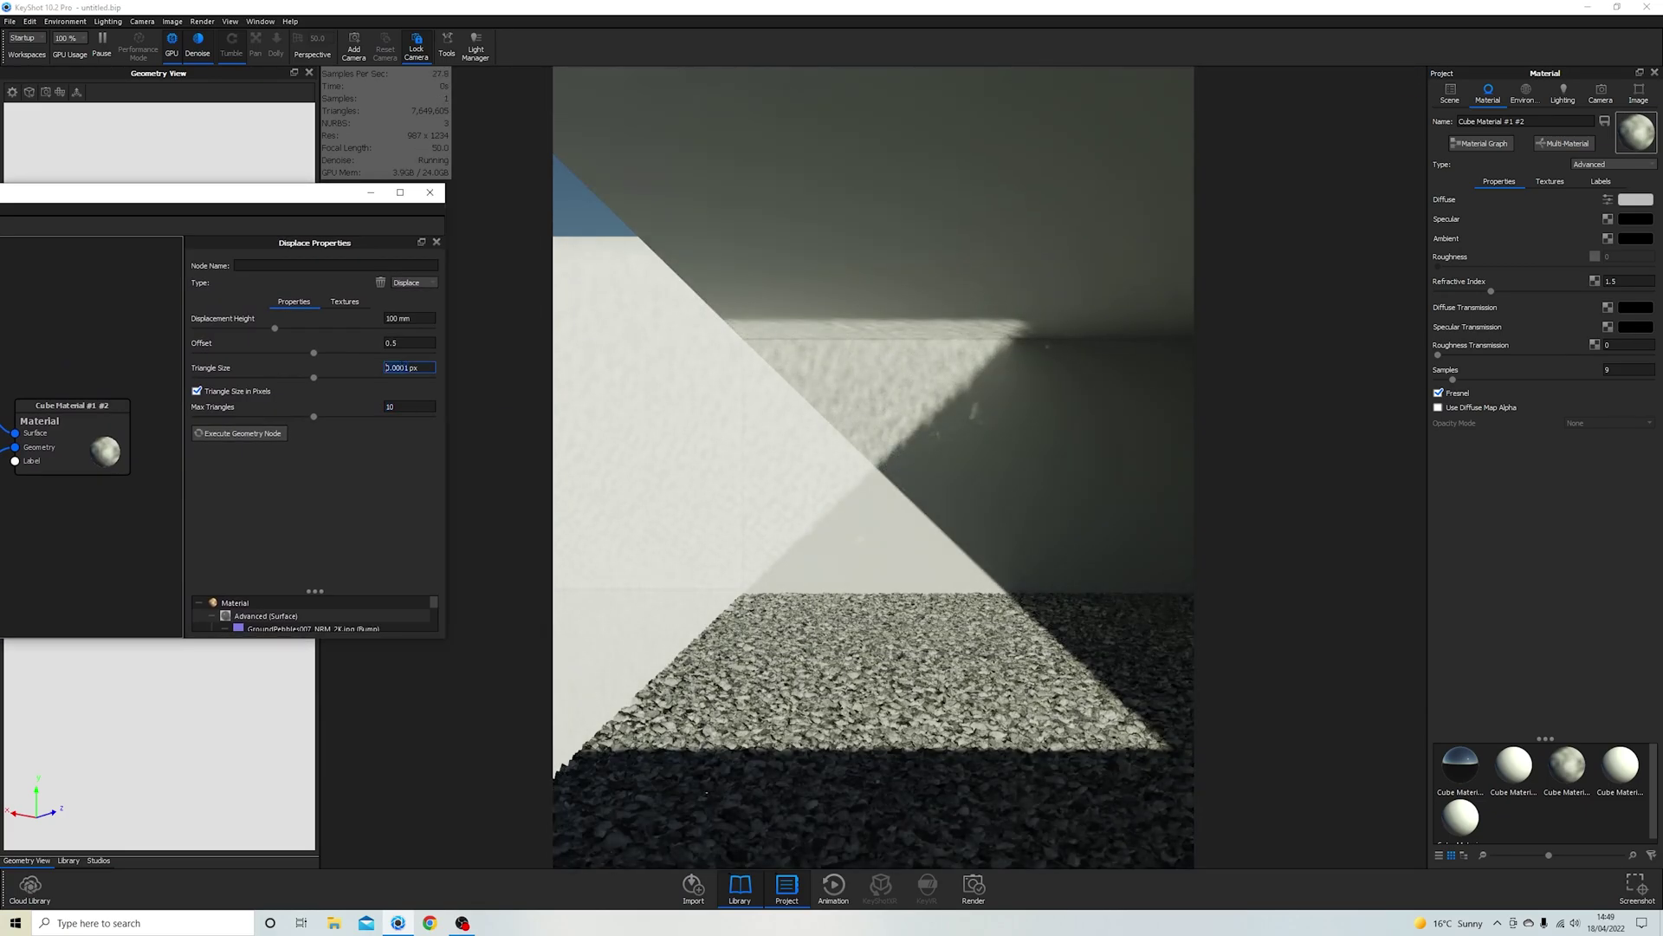
Step: Set the gravel displacement height to 150 mm
key(Return)
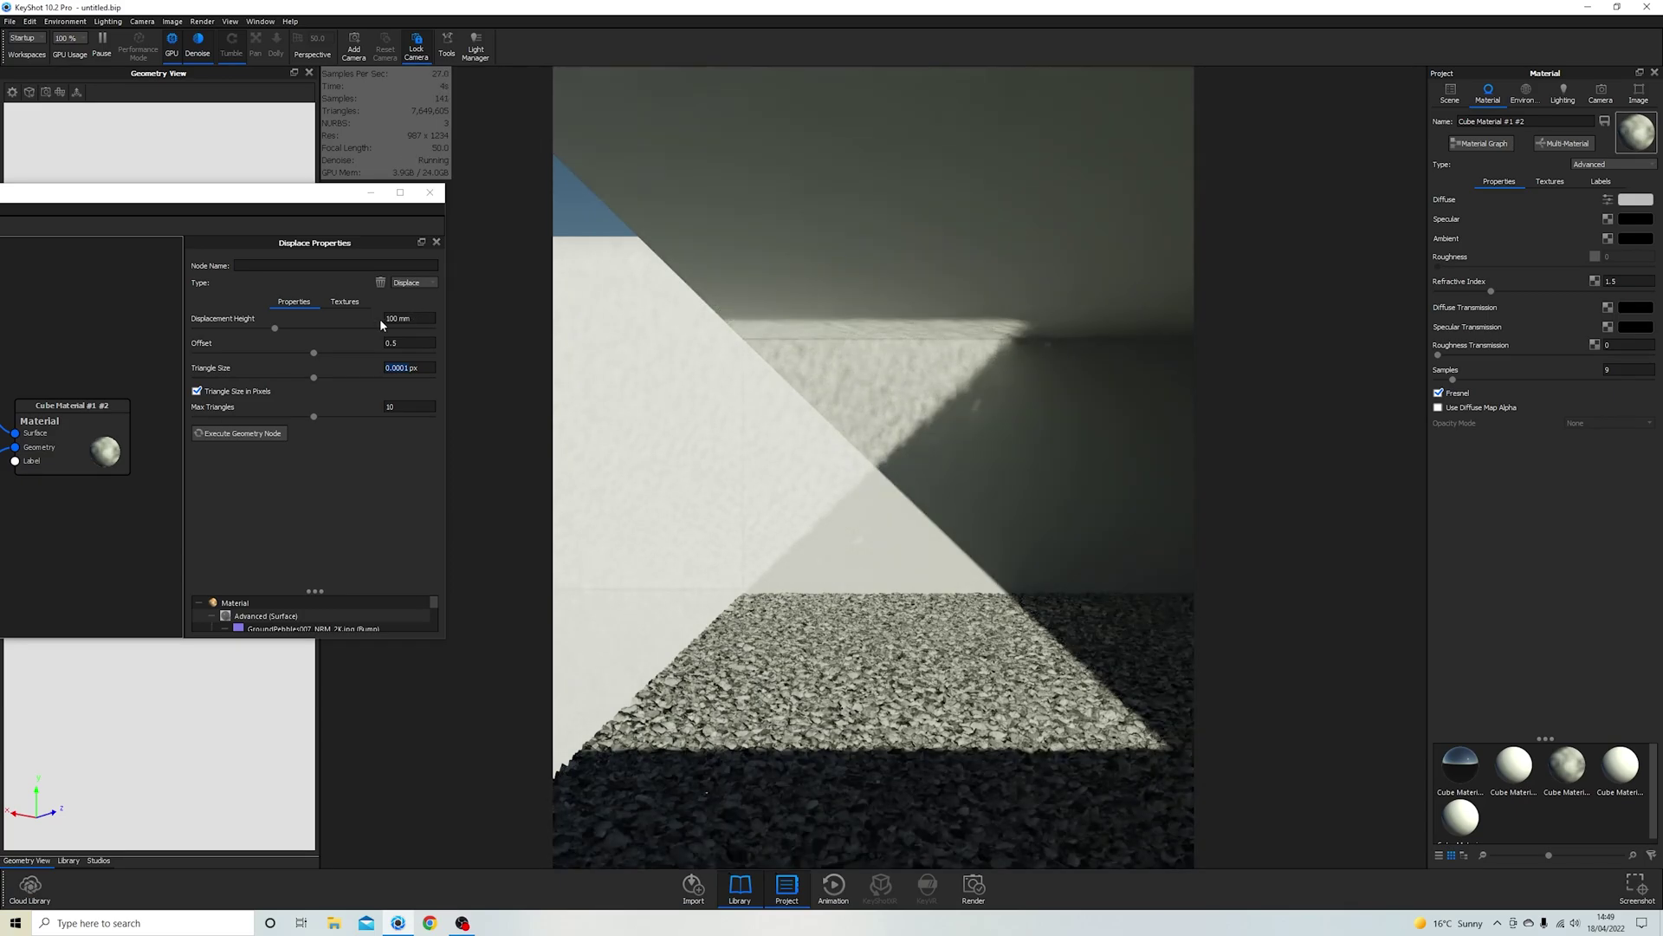
double_click(394, 318)
text(150)
key(Return)
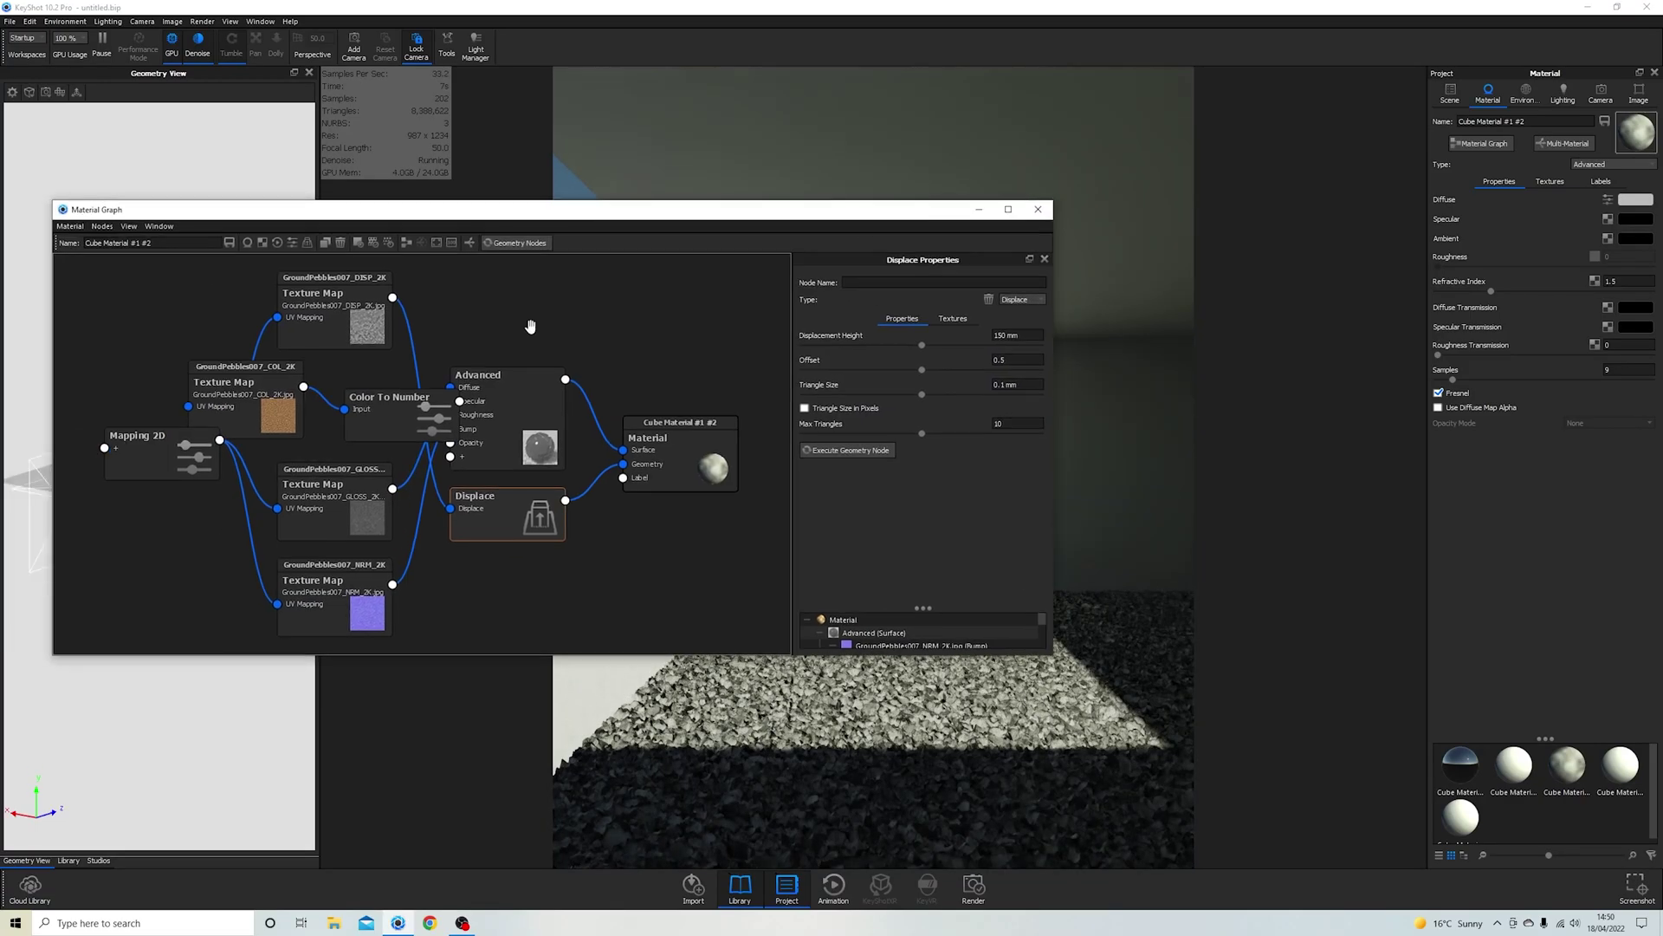
Step: Raise the pebble colour contrast and set Value to 0.6 to darken it
click(438, 403)
text(0.2)
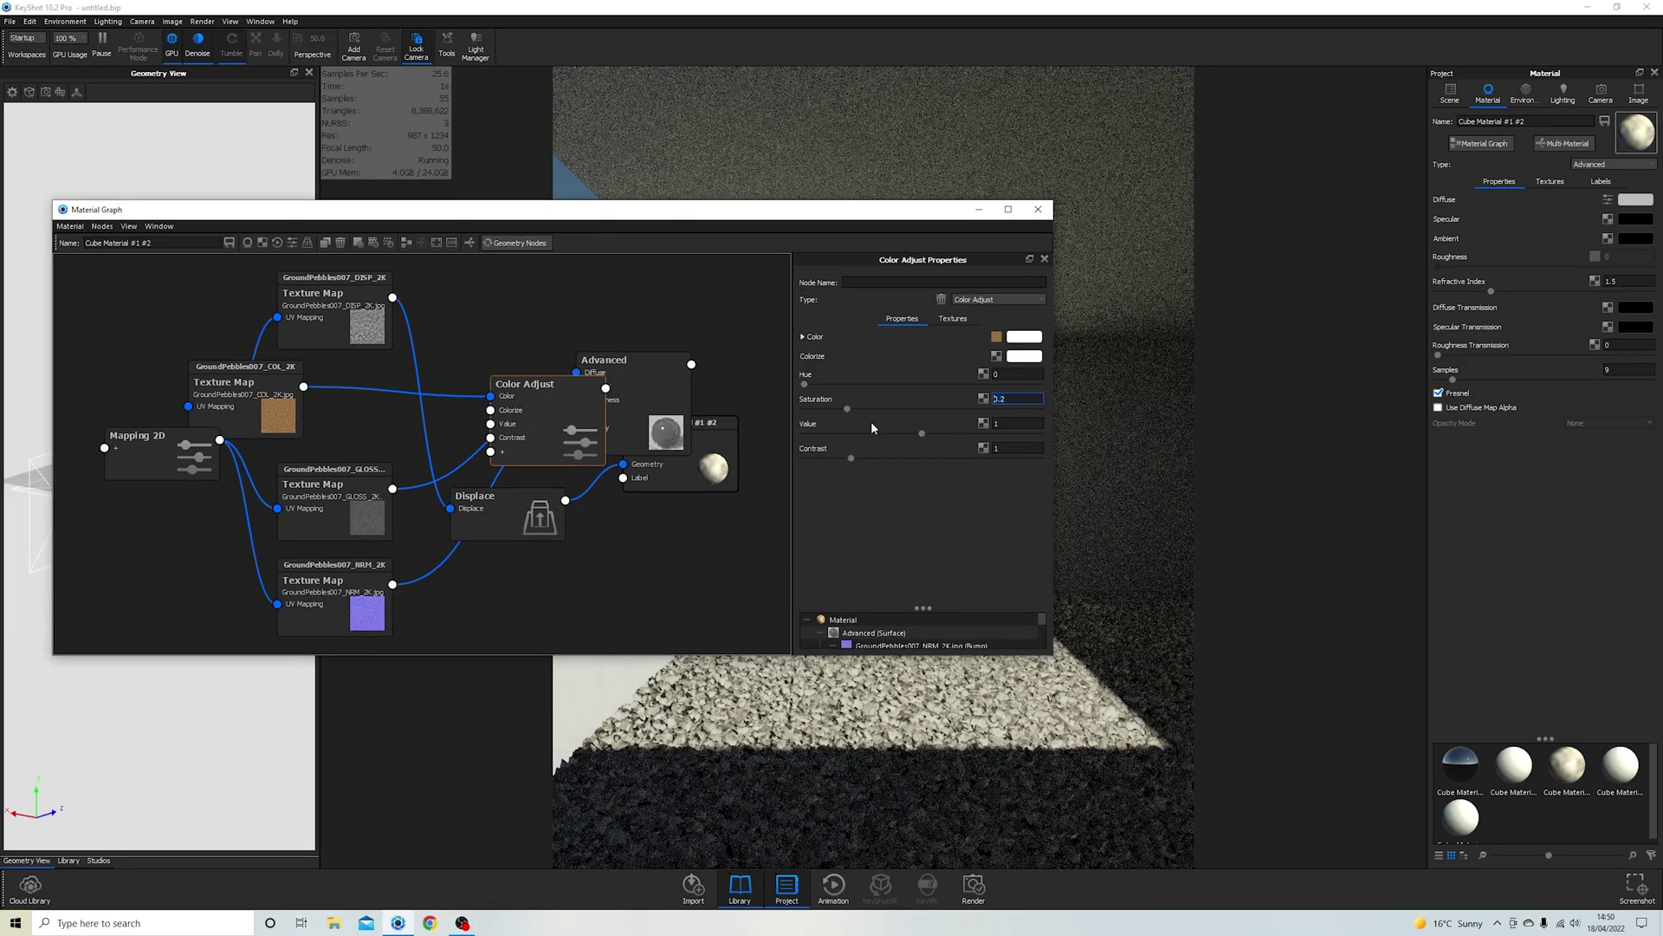
drag(851, 458, 861, 458)
click(1014, 423)
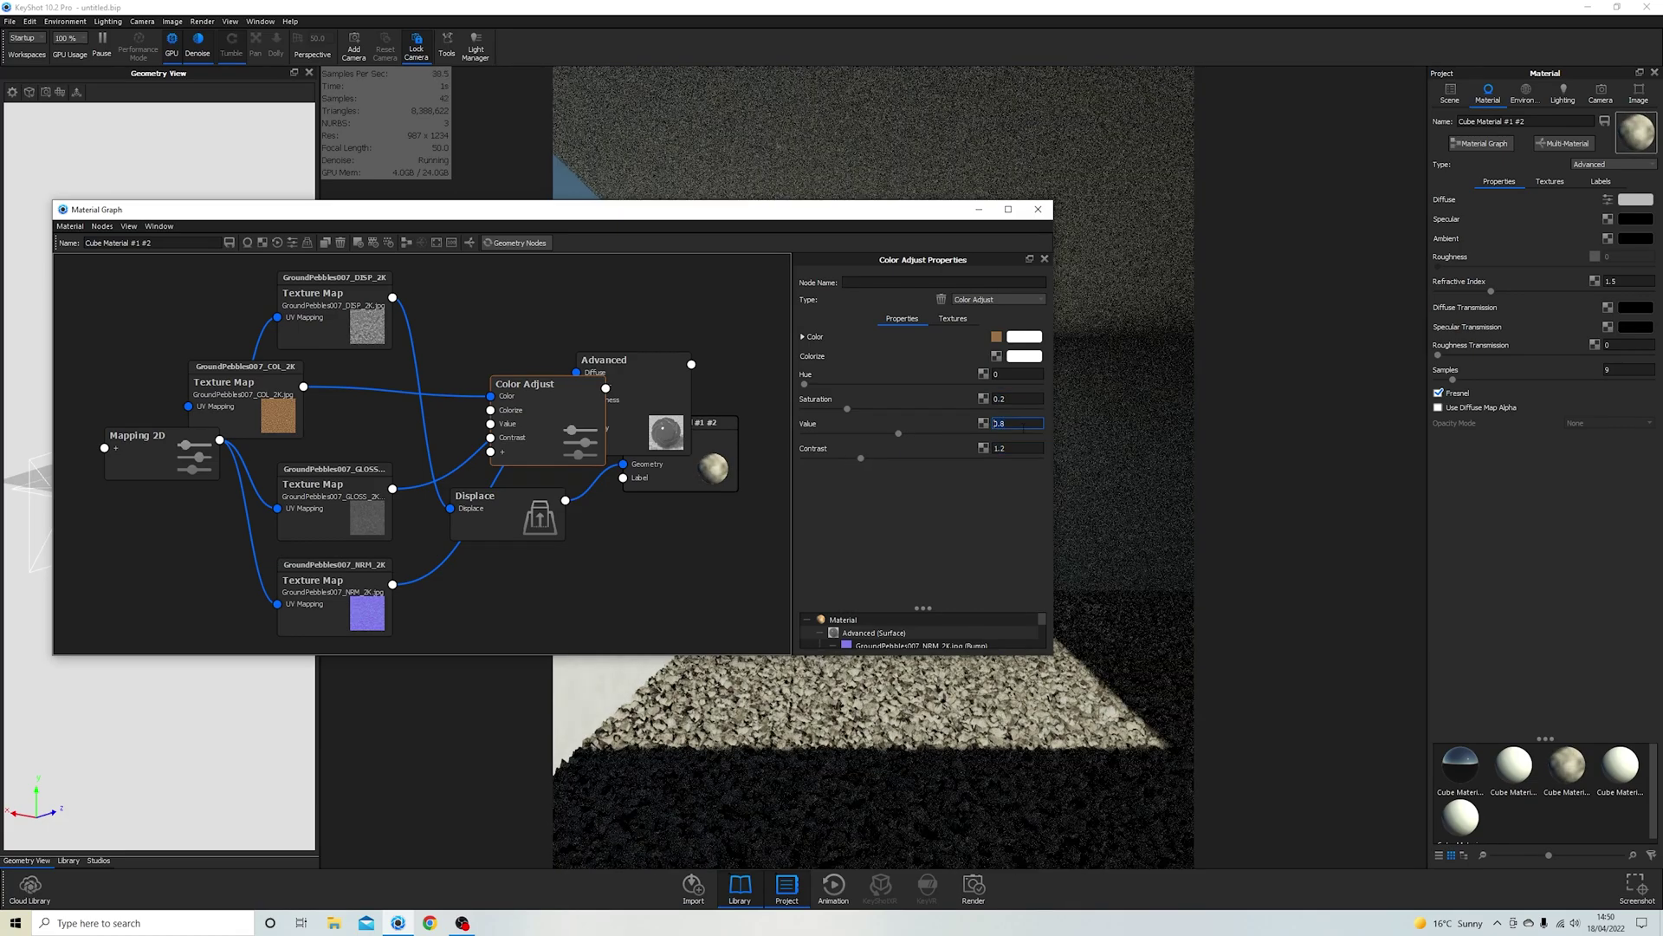
text(0.6)
Step: Execute the Displace geometry node to rebuild the gravel mesh
drag(912, 211, 718, 190)
click(286, 478)
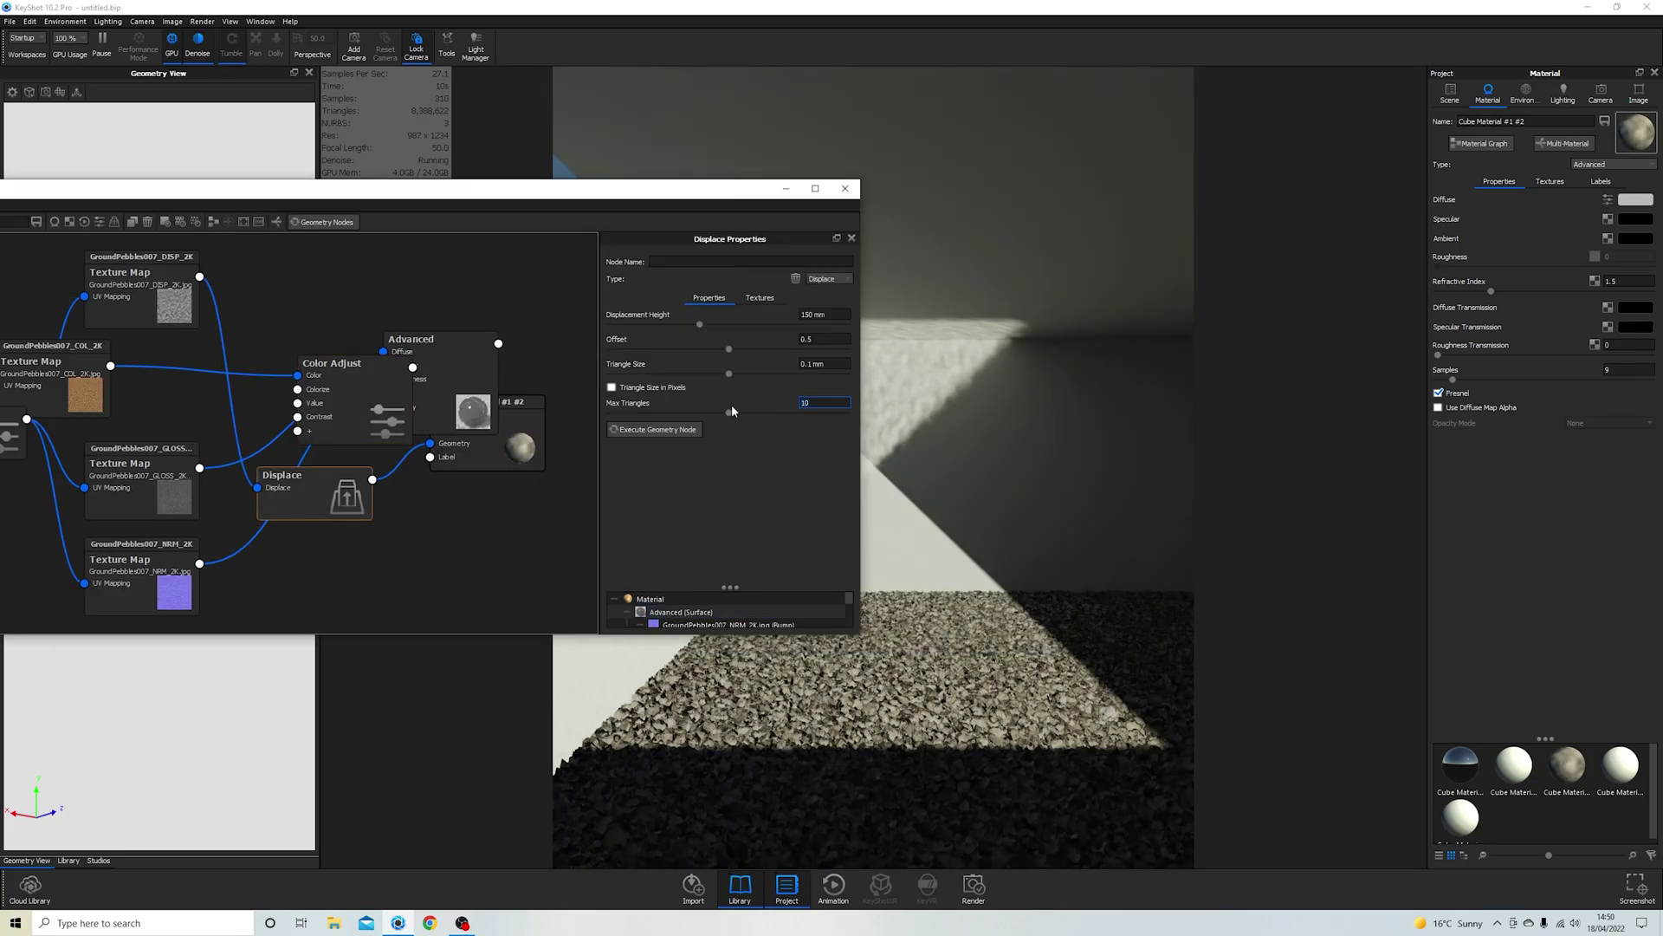
click(1408, 84)
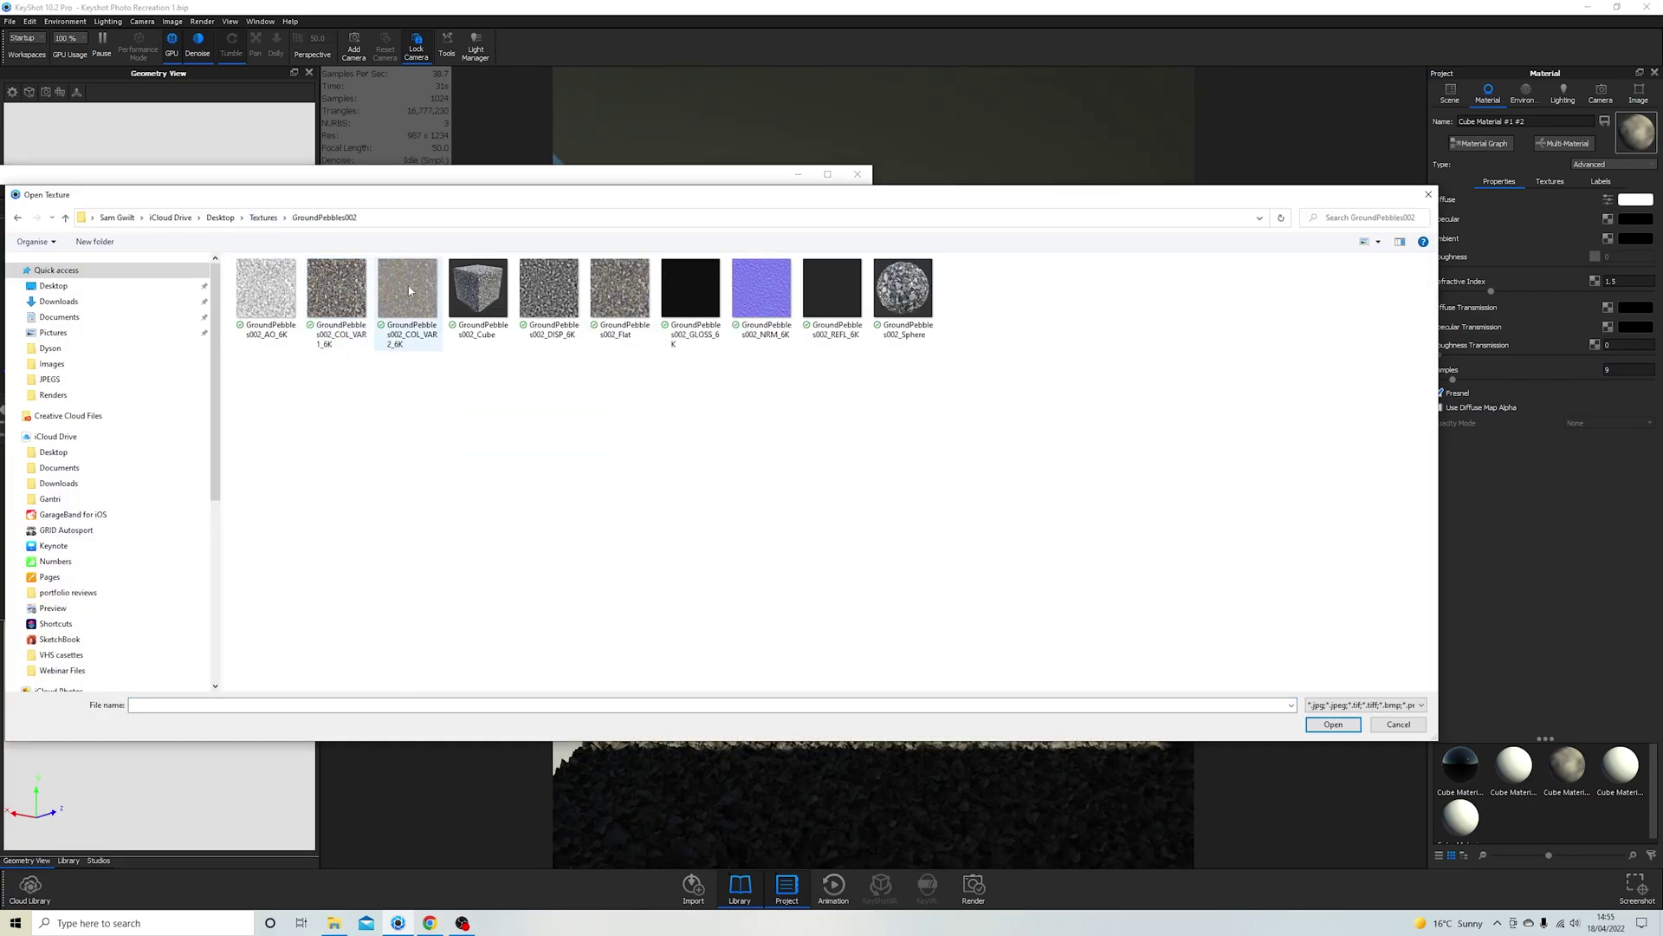
Step: Swap in GroundPebbles002 colour and 6K normal maps, add a Color To Number node, close the graph
double_click(411, 290)
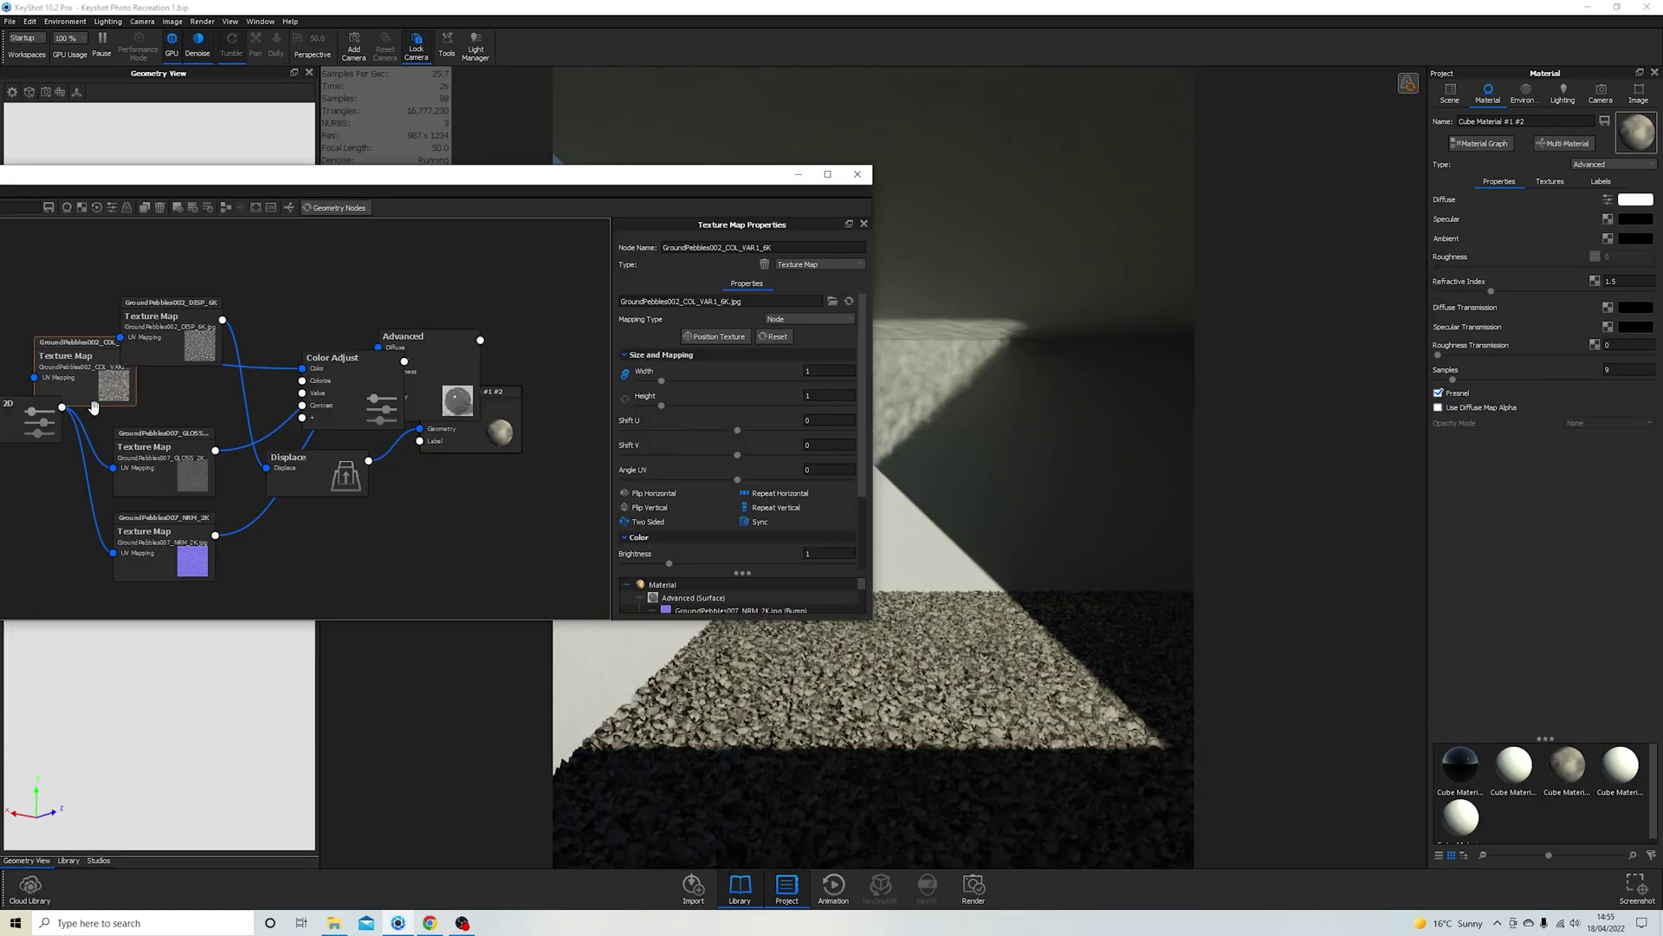
double_click(164, 546)
double_click(762, 283)
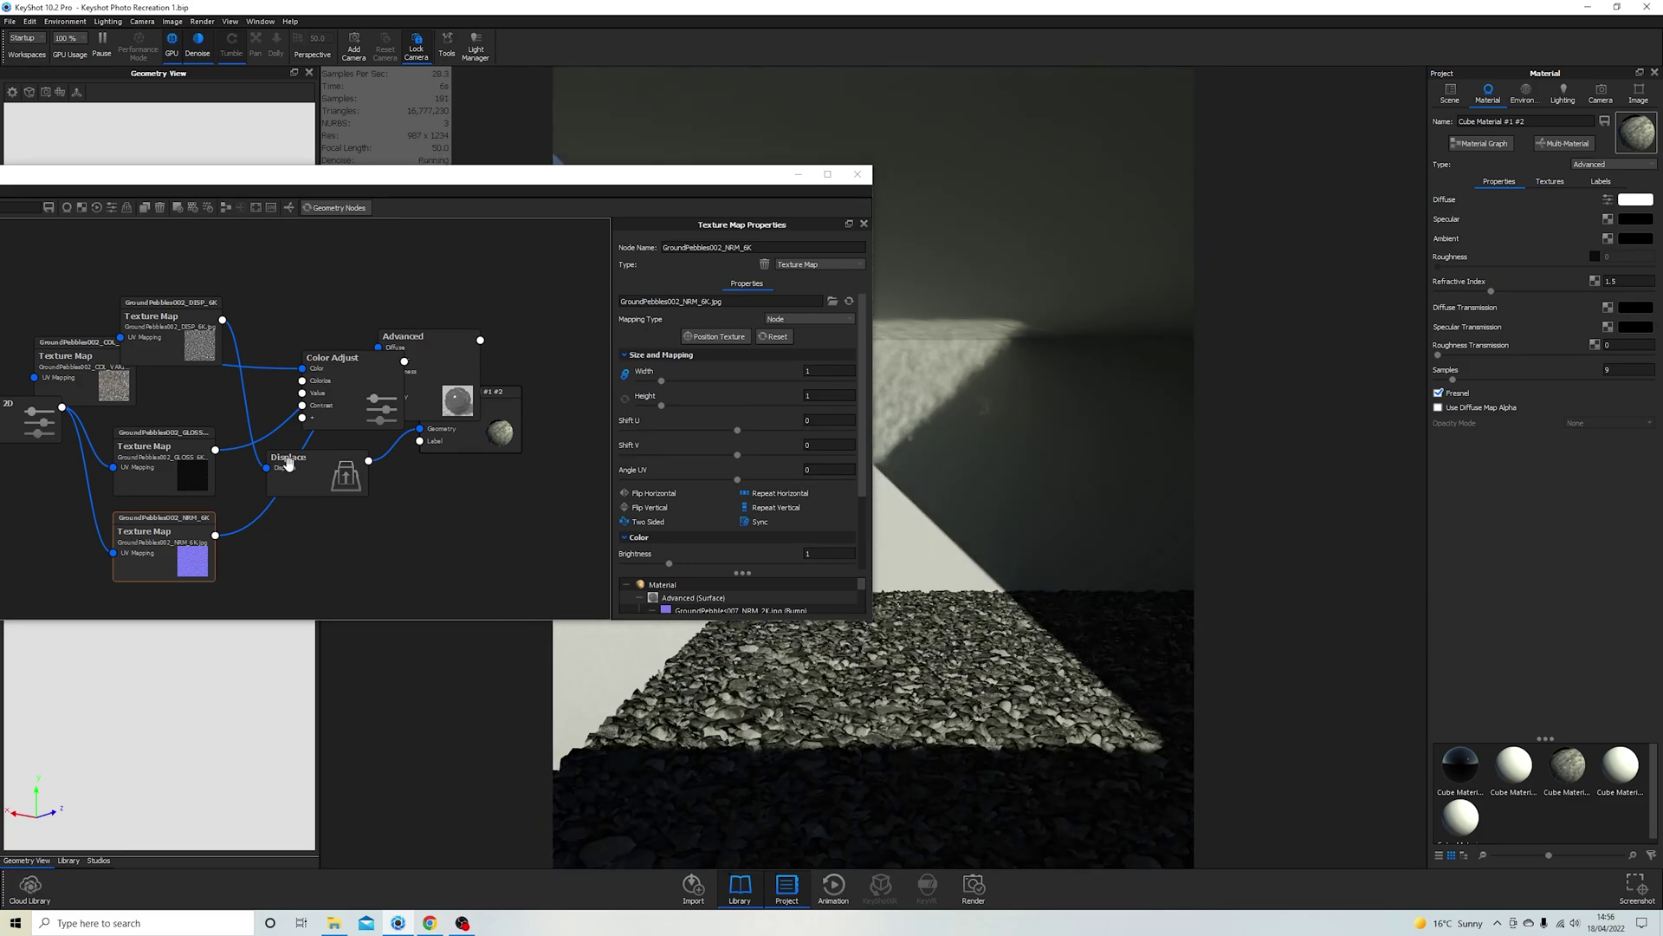
click(327, 482)
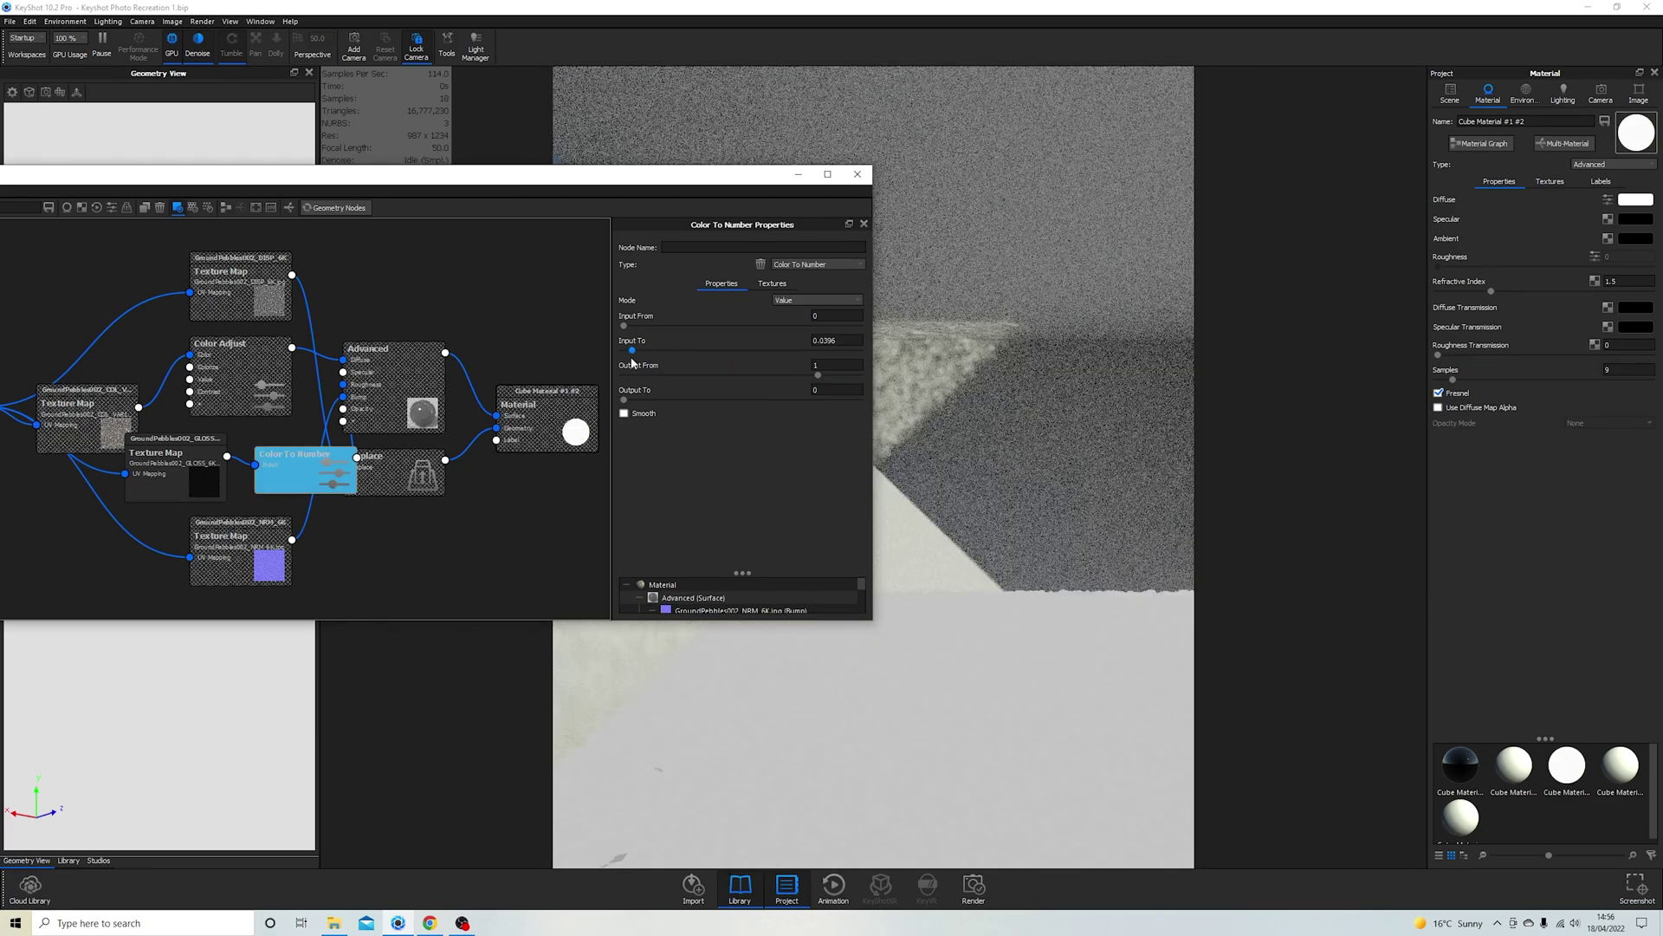
click(1191, 293)
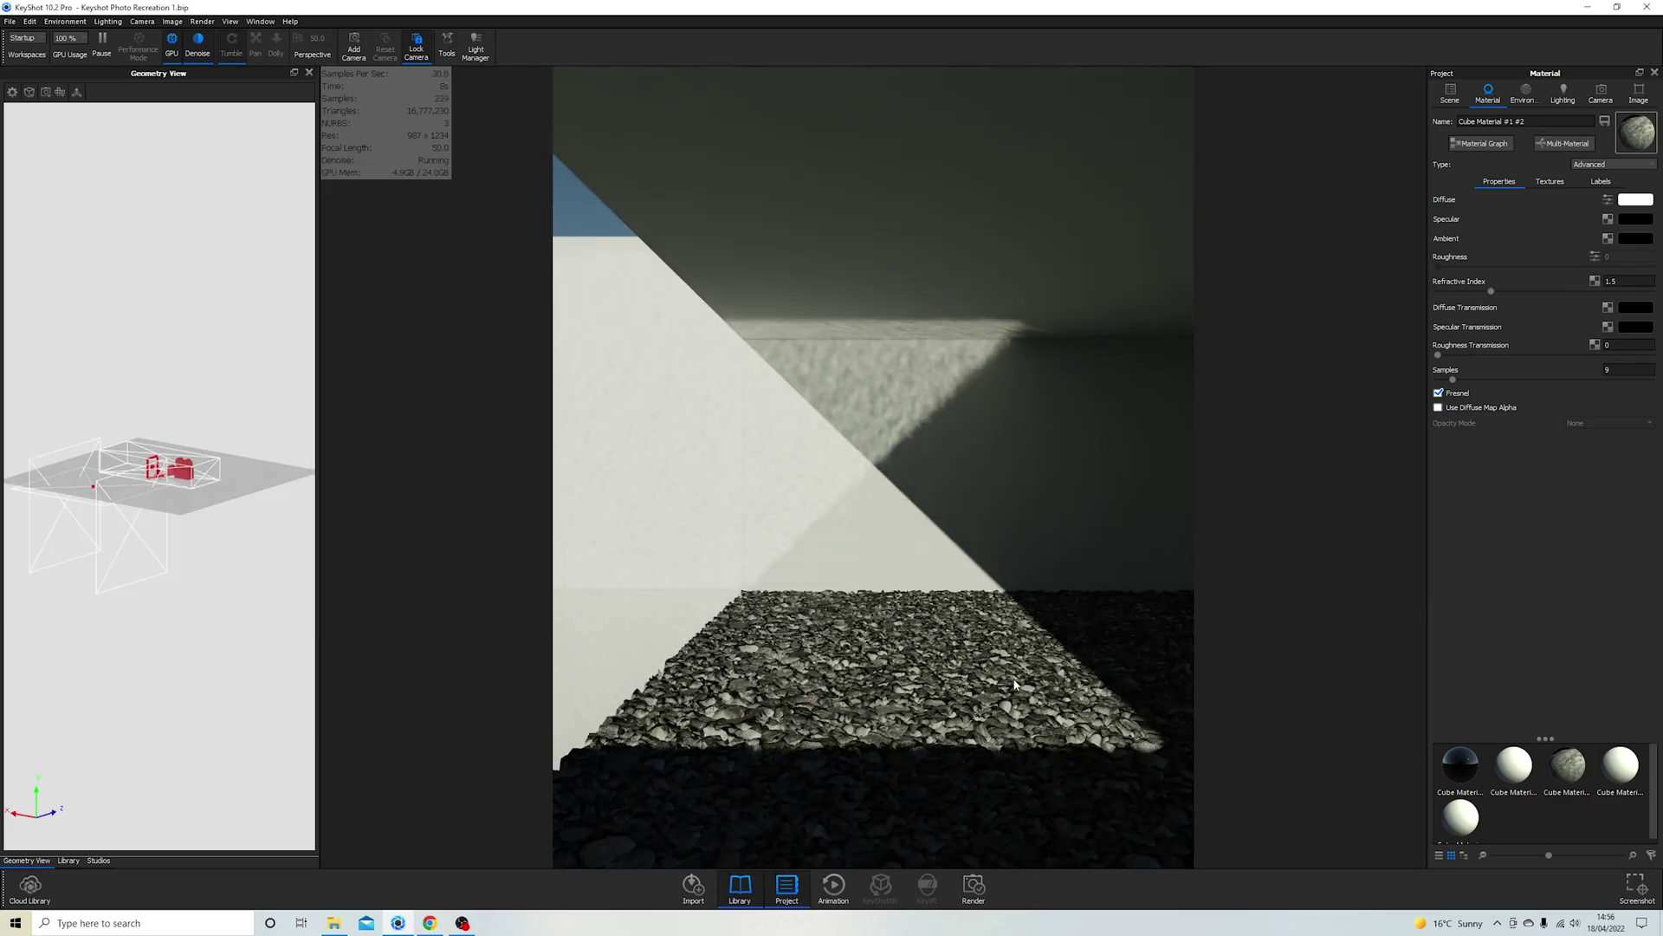
Step: Select the ground plane and move it to a new position
click(175, 500)
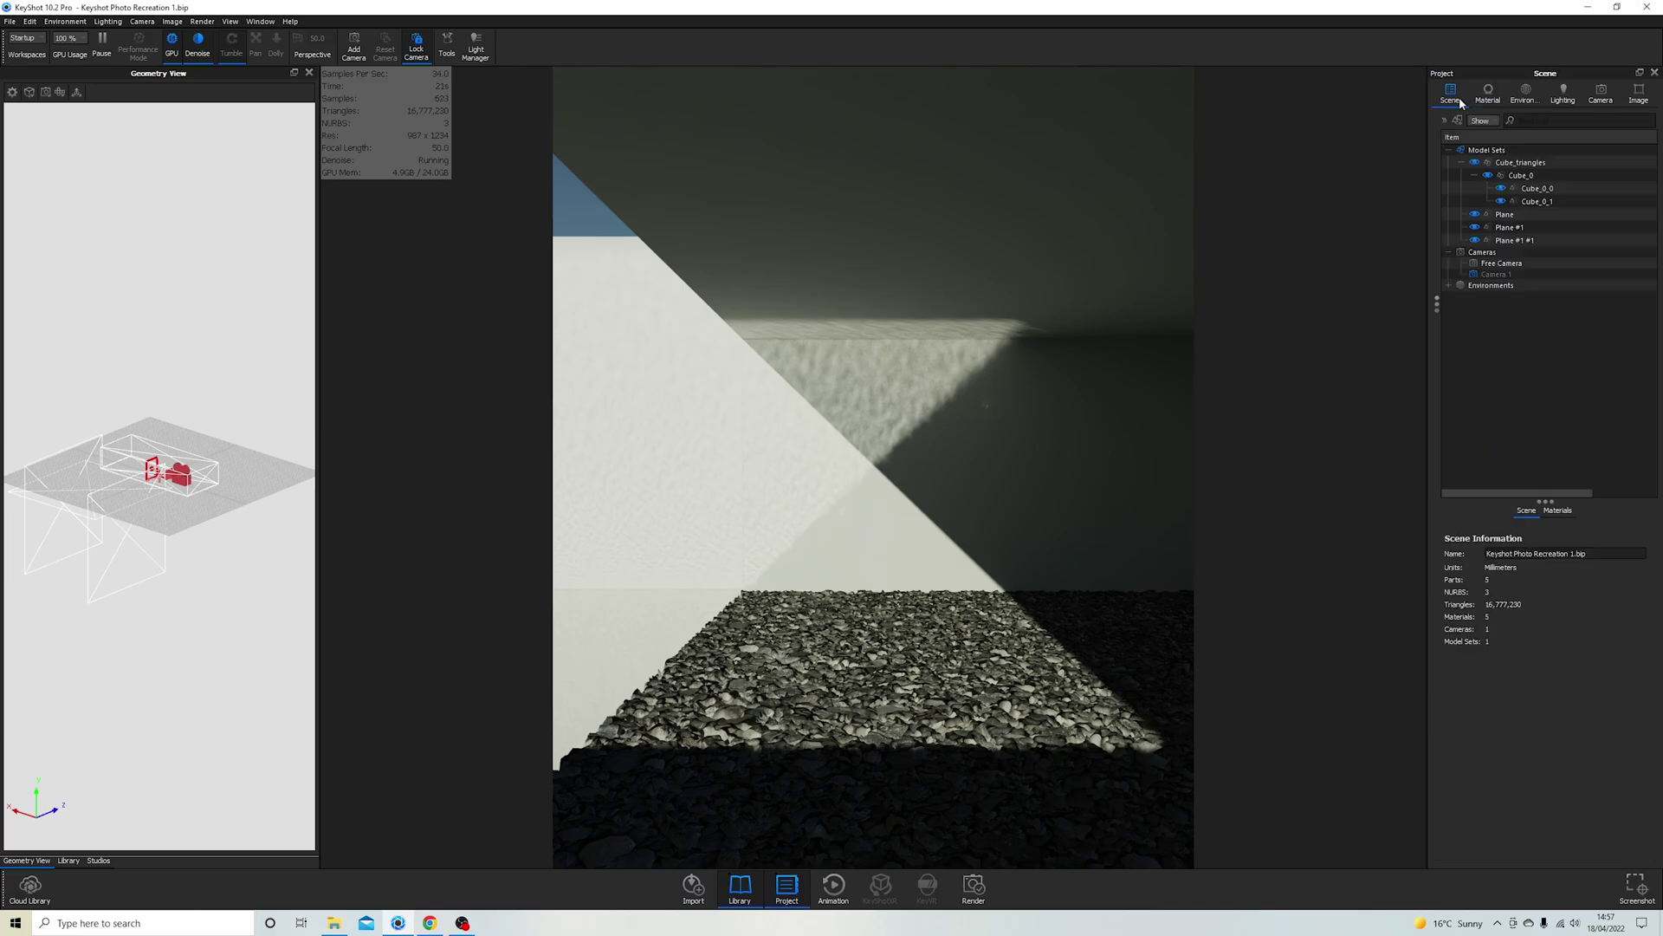
drag(201, 520, 202, 565)
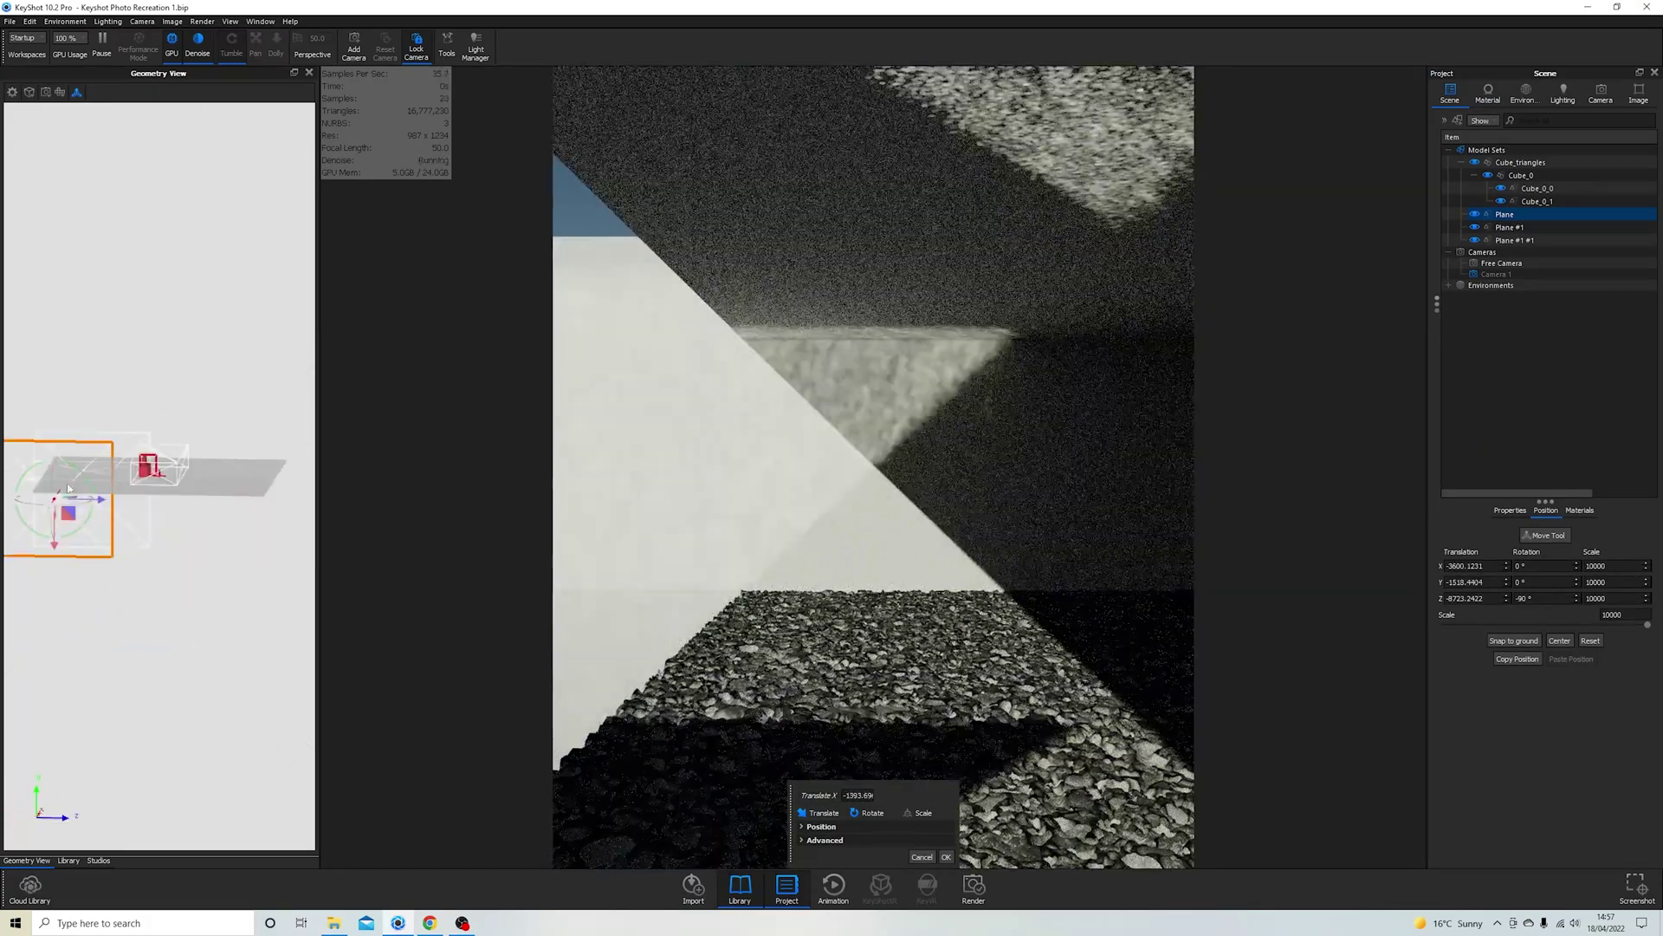
click(946, 857)
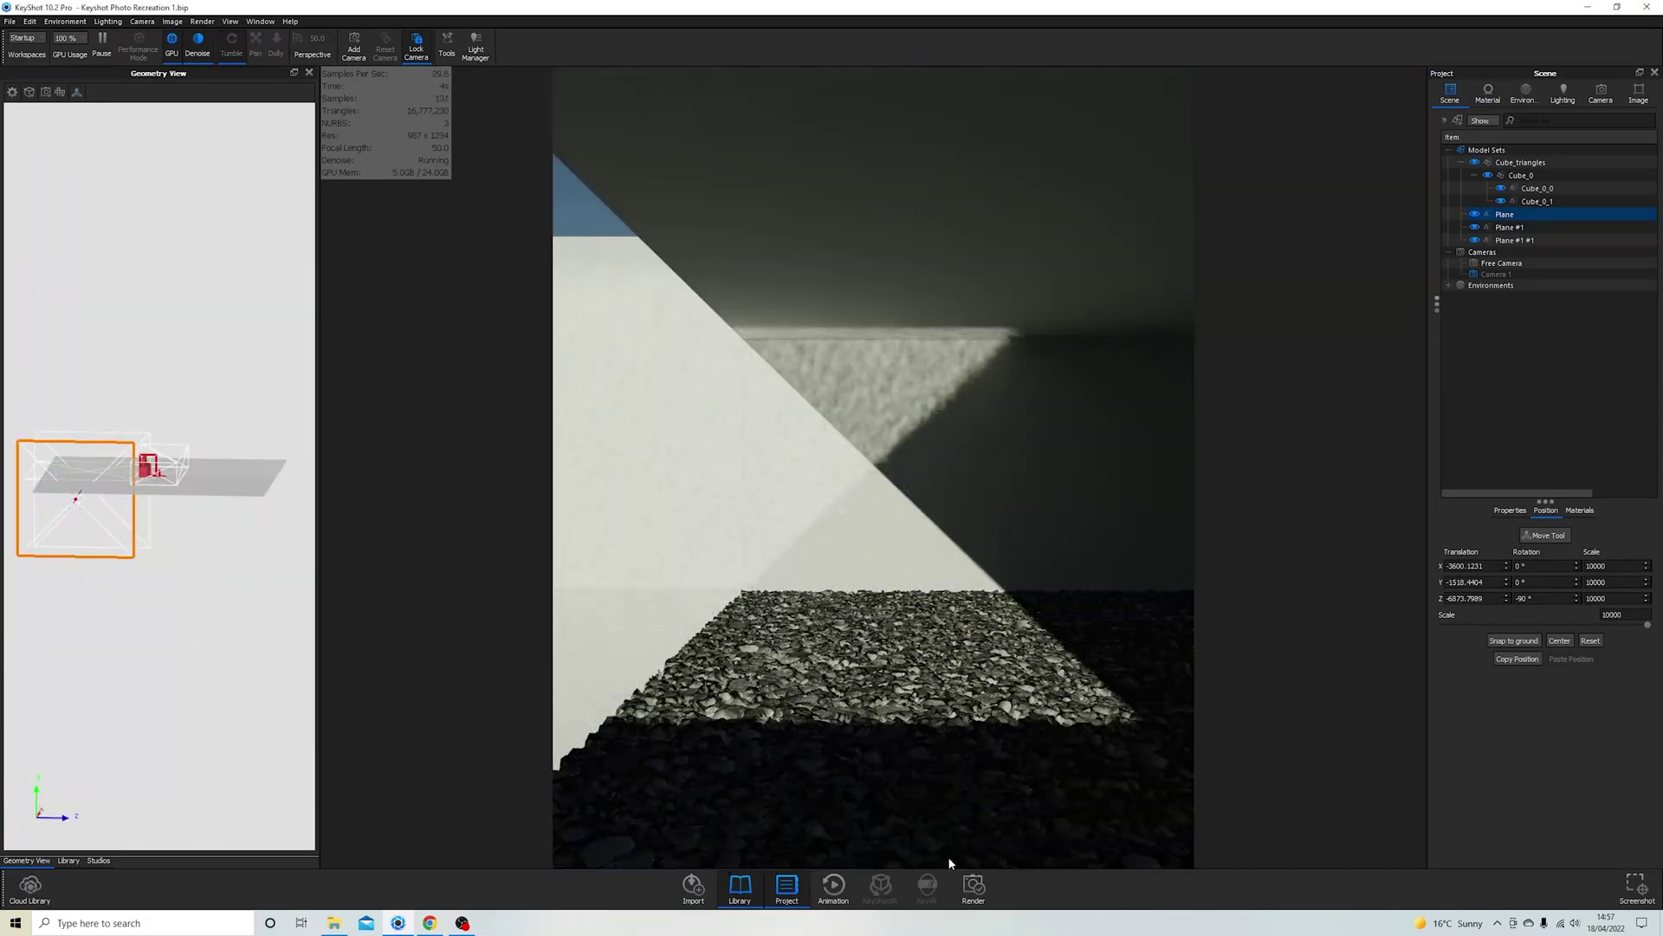
Step: Load the ConcretePlates01_COL_VAR1_3K colour texture onto the wall material and attach a Mapping 2D node
double_click(787, 622)
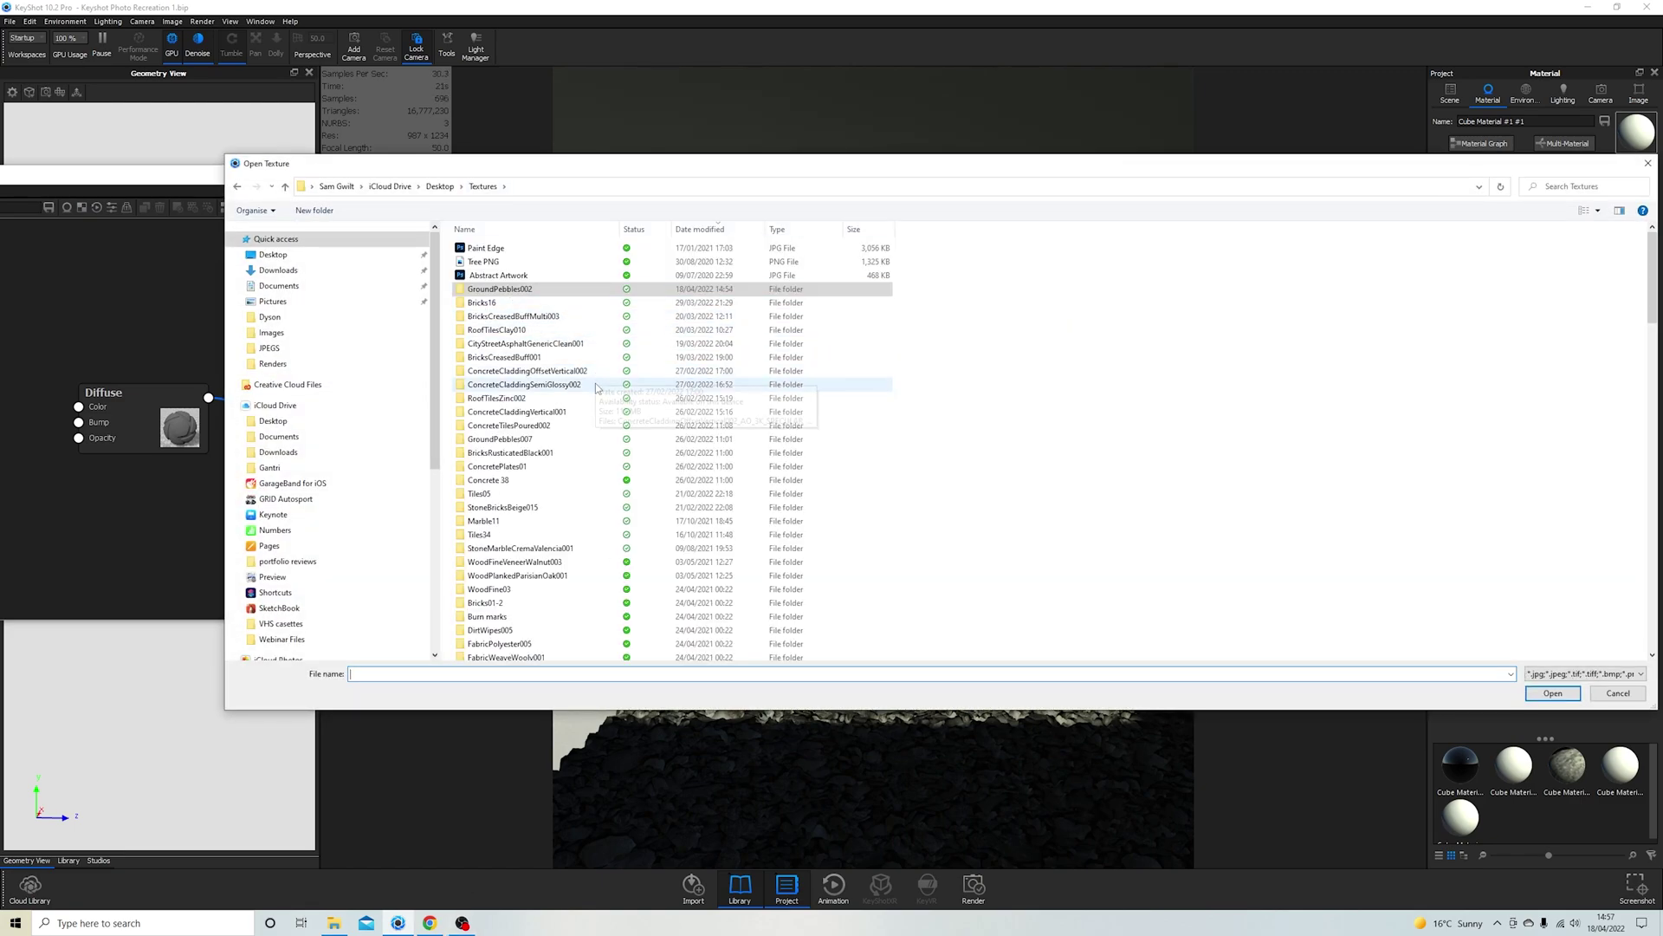
double_click(596, 387)
key(alt+Left)
double_click(563, 412)
key(alt+Left)
key(alt+Left)
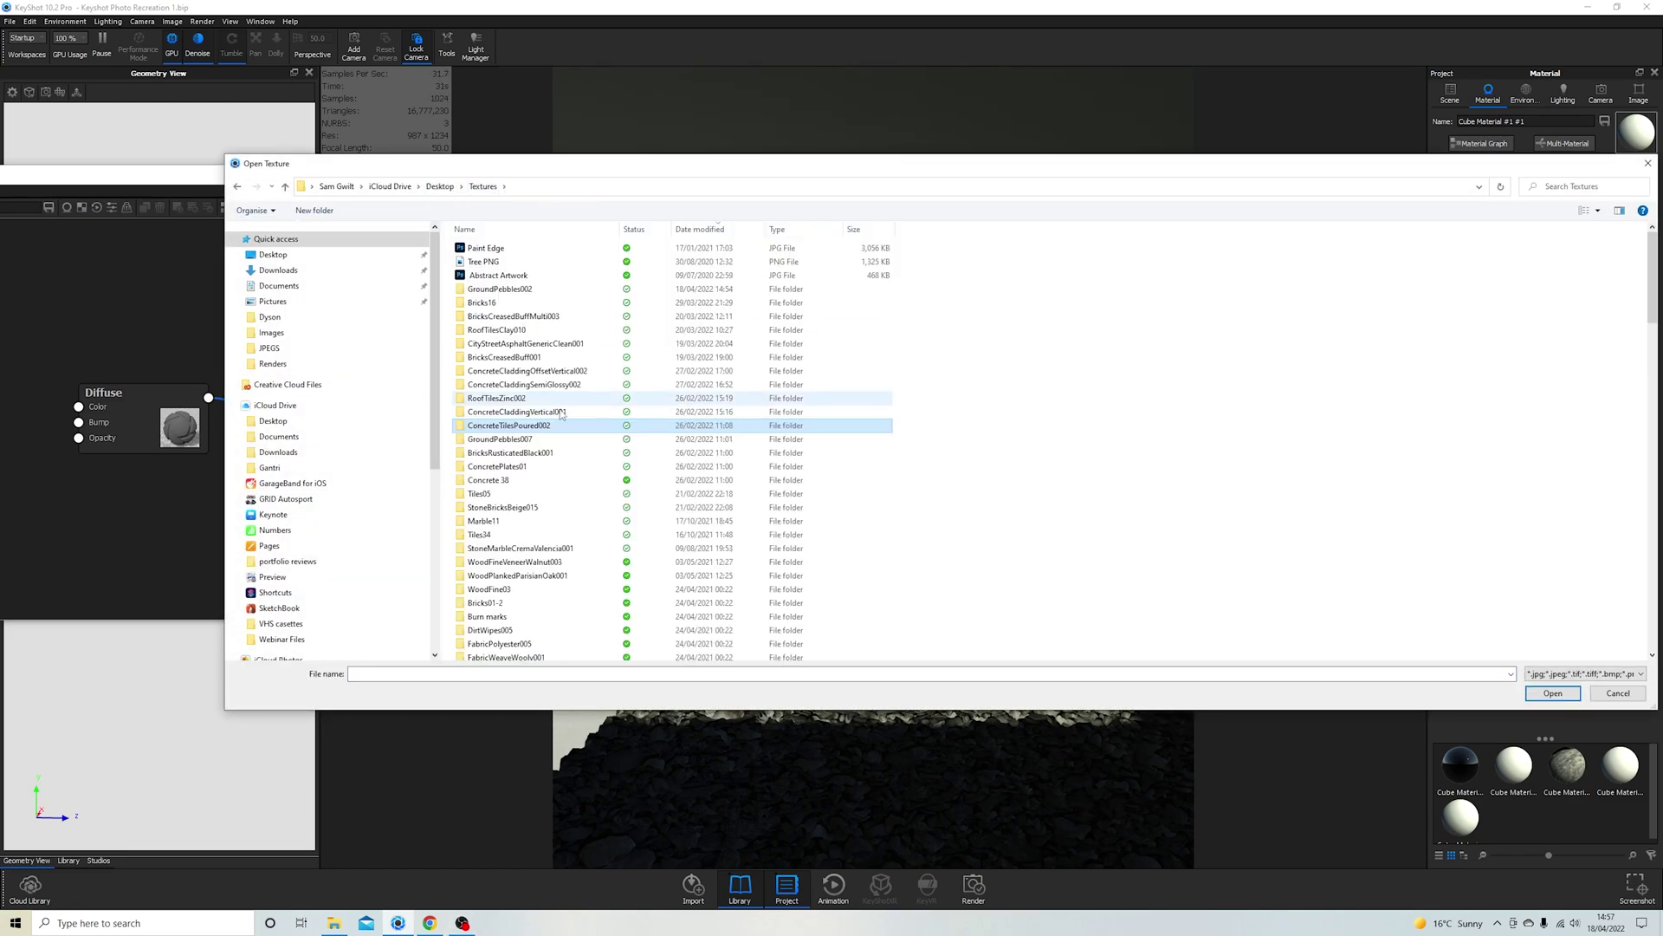
double_click(559, 466)
click(626, 265)
key(alt+Left)
double_click(559, 481)
key(alt+Left)
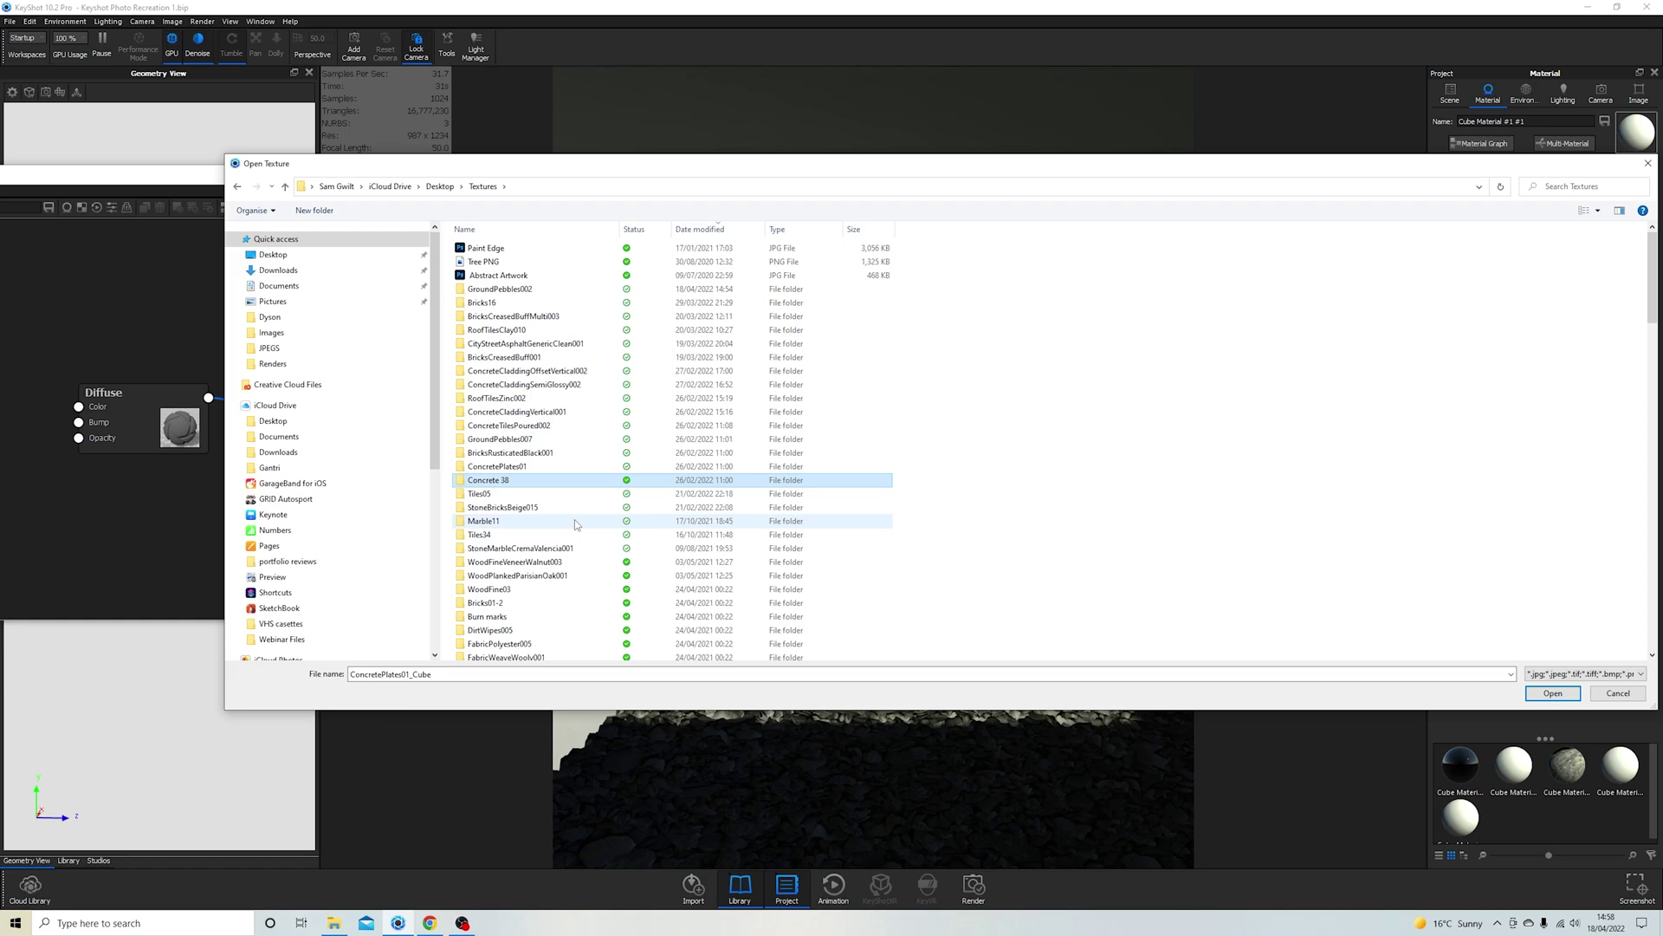
double_click(520, 466)
double_click(542, 266)
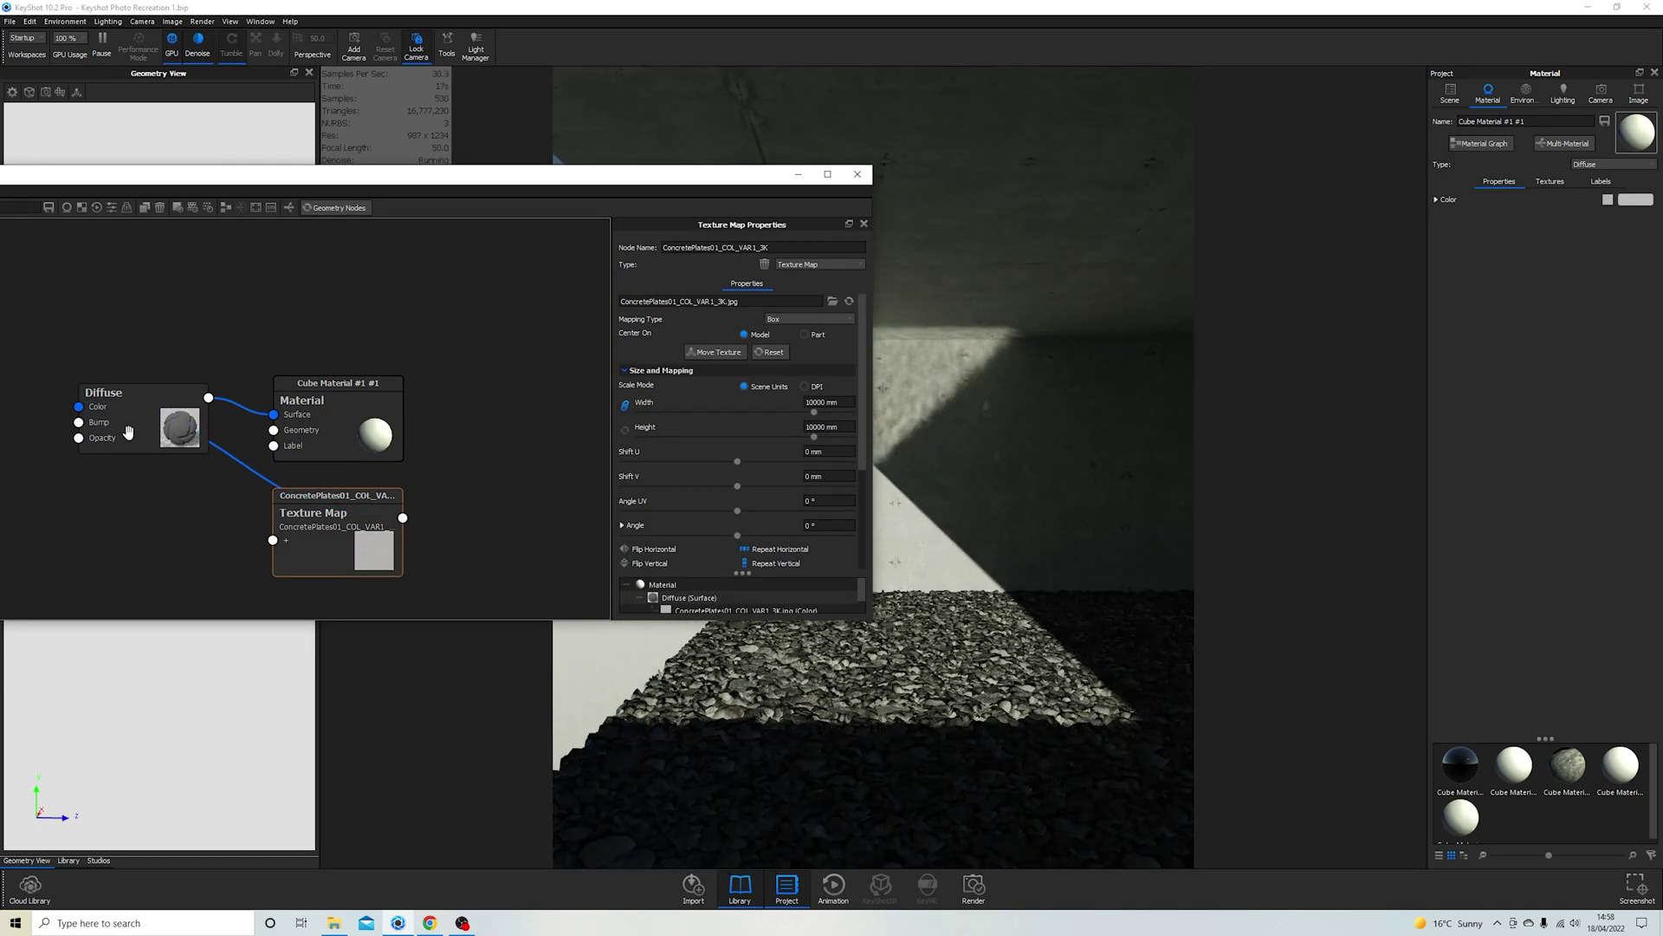
click(206, 372)
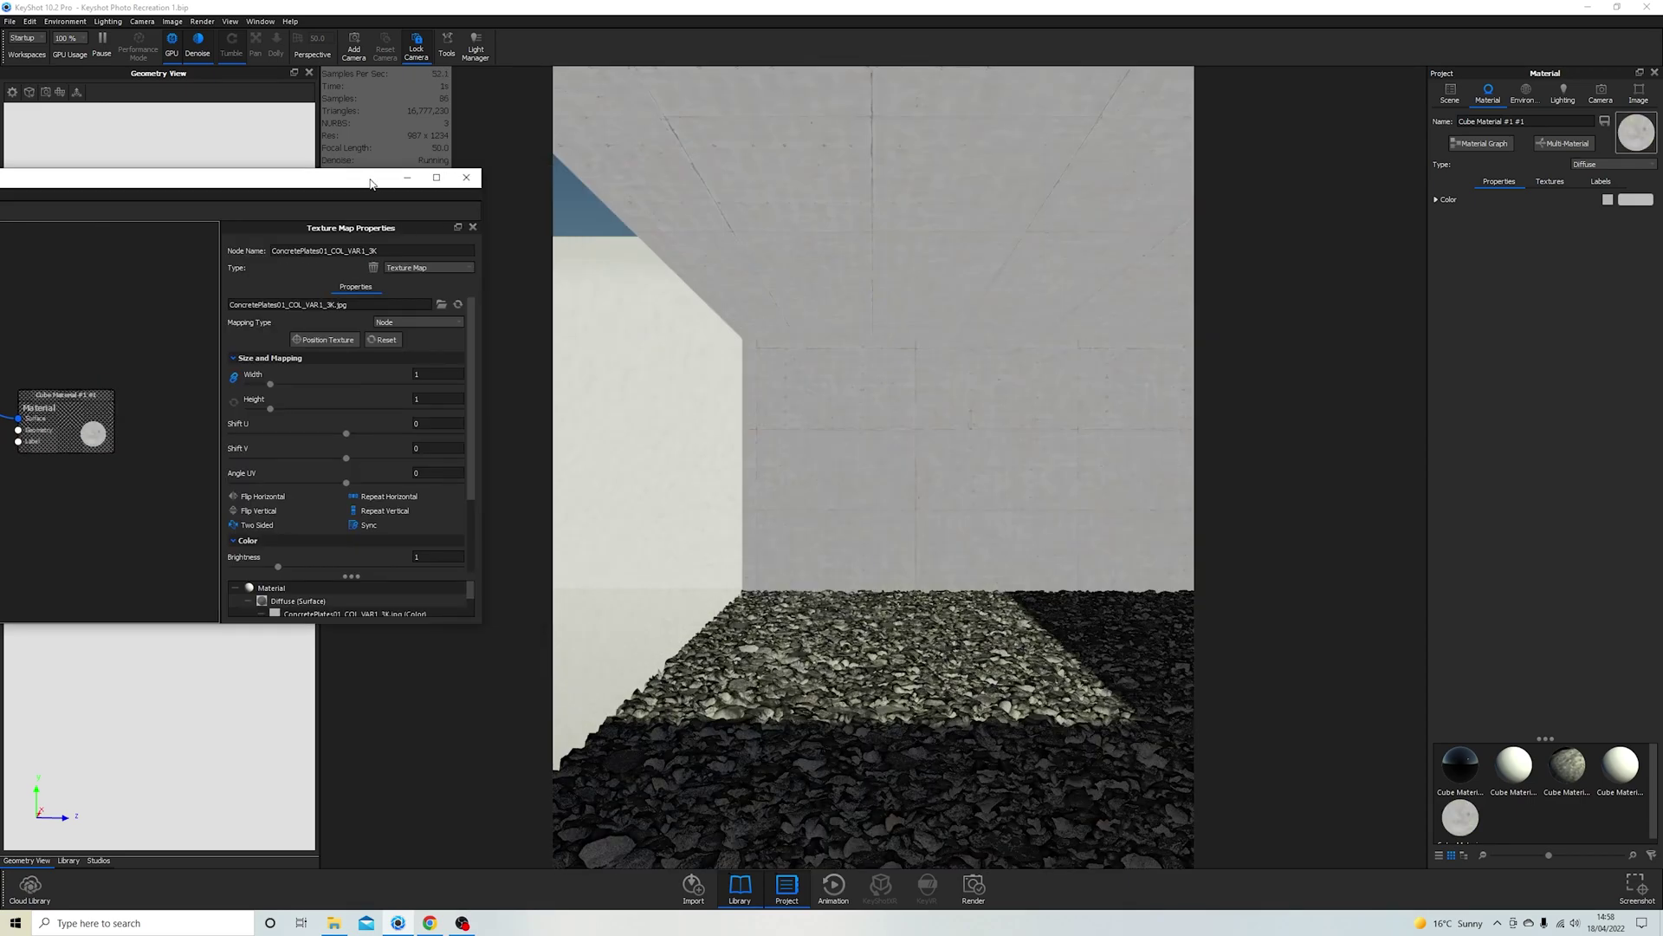
Step: Make the wall's concrete mapping 2600 mm square, centred on the part and rotated 90°
click(697, 208)
drag(696, 208, 528, 303)
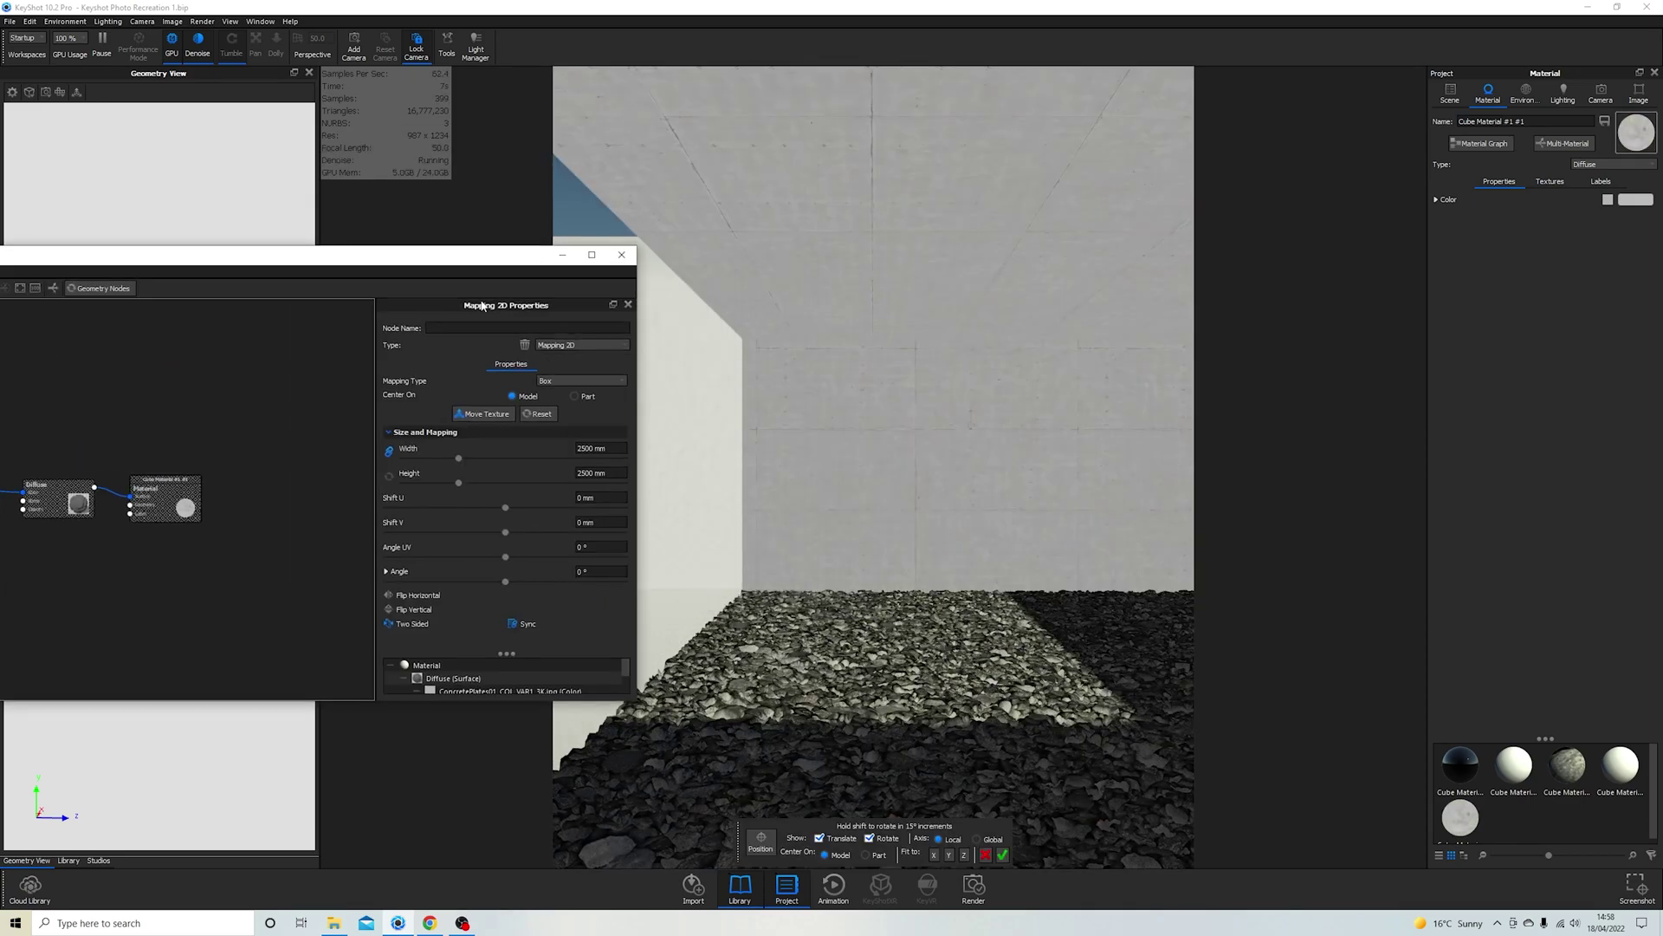
mouse_move(934, 636)
mouse_down()
mouse_move(1142, 448)
mouse_move(1018, 431)
mouse_up()
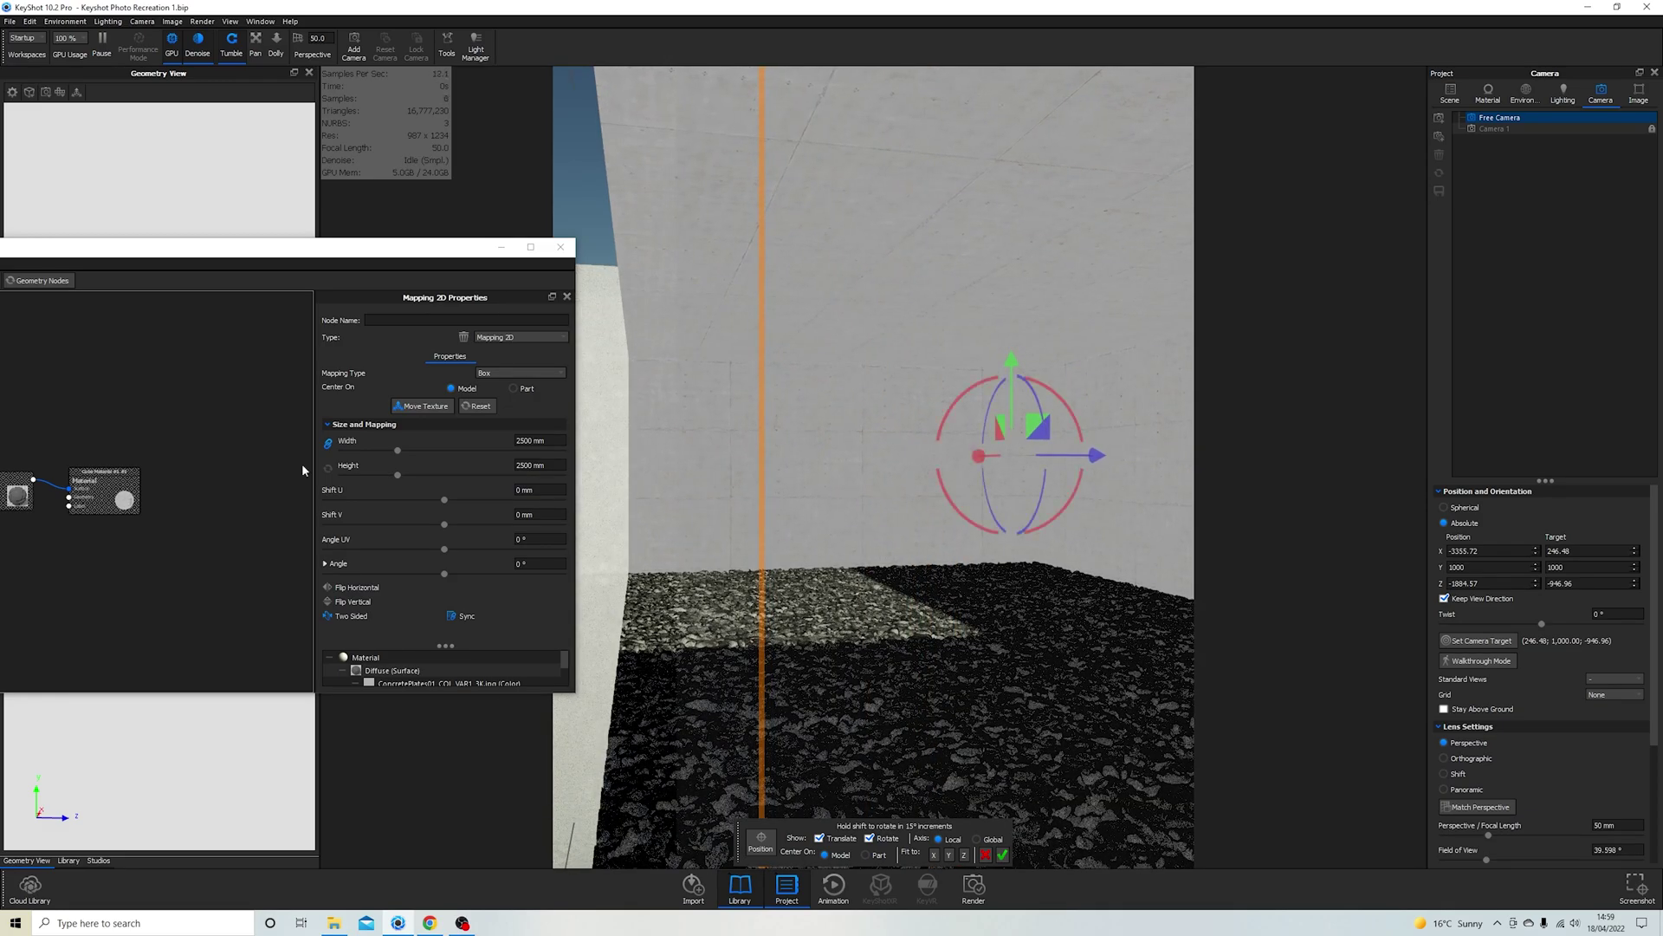
scroll(533, 465, up, 1)
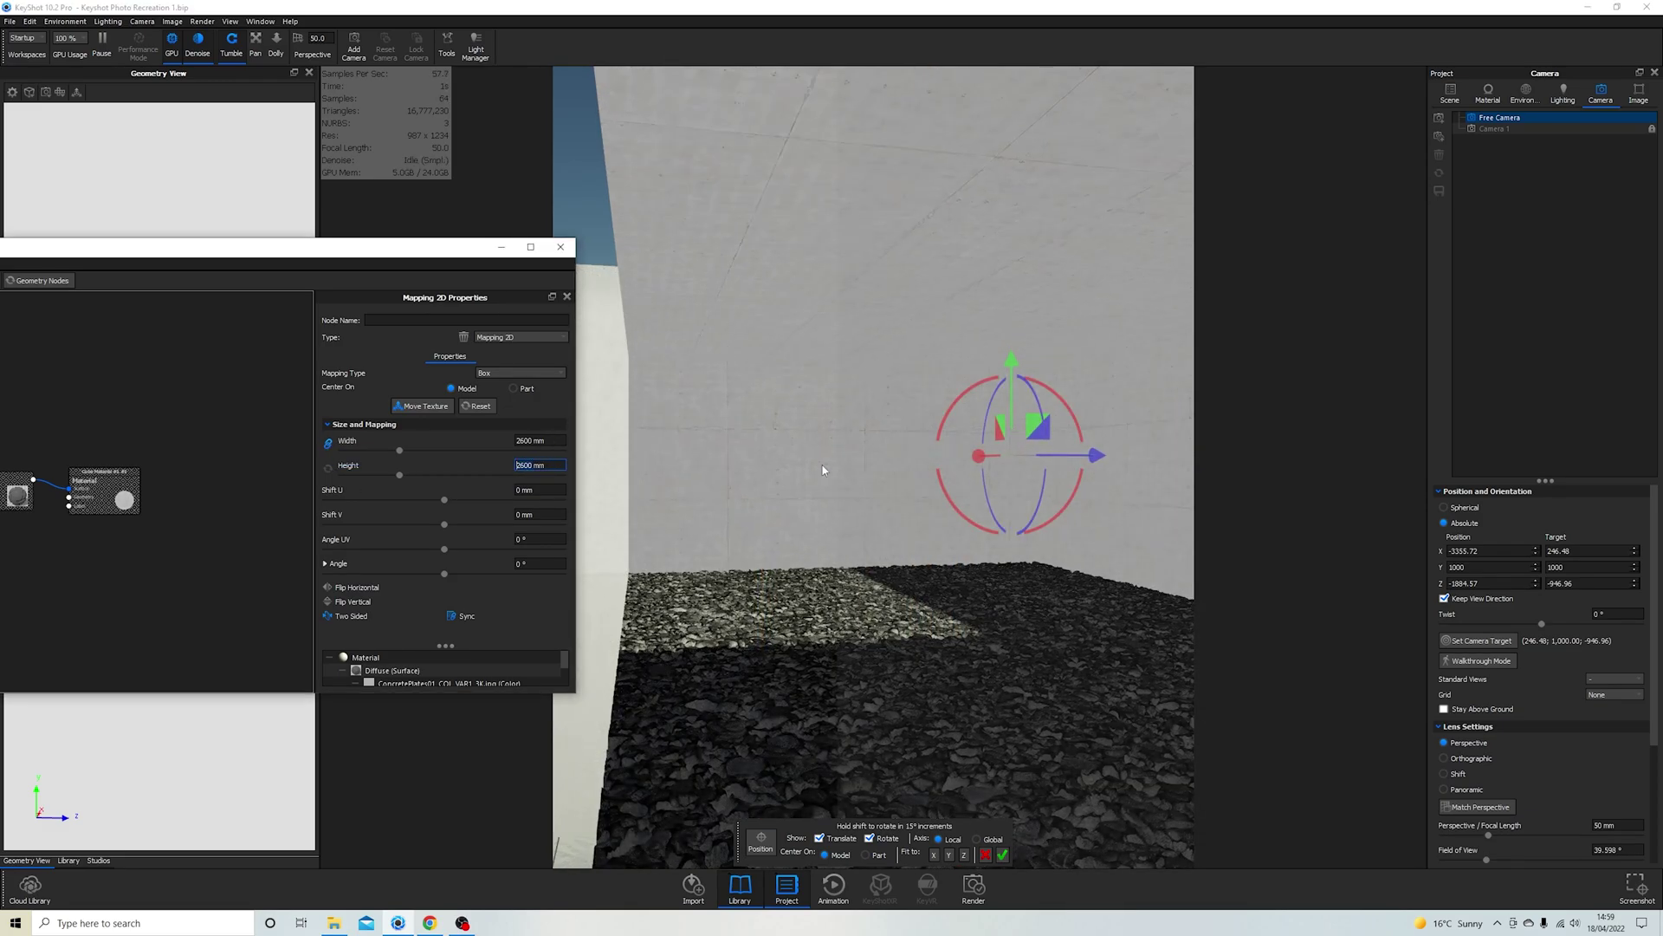
drag(1036, 468, 1041, 471)
scroll(449, 468, down, 3)
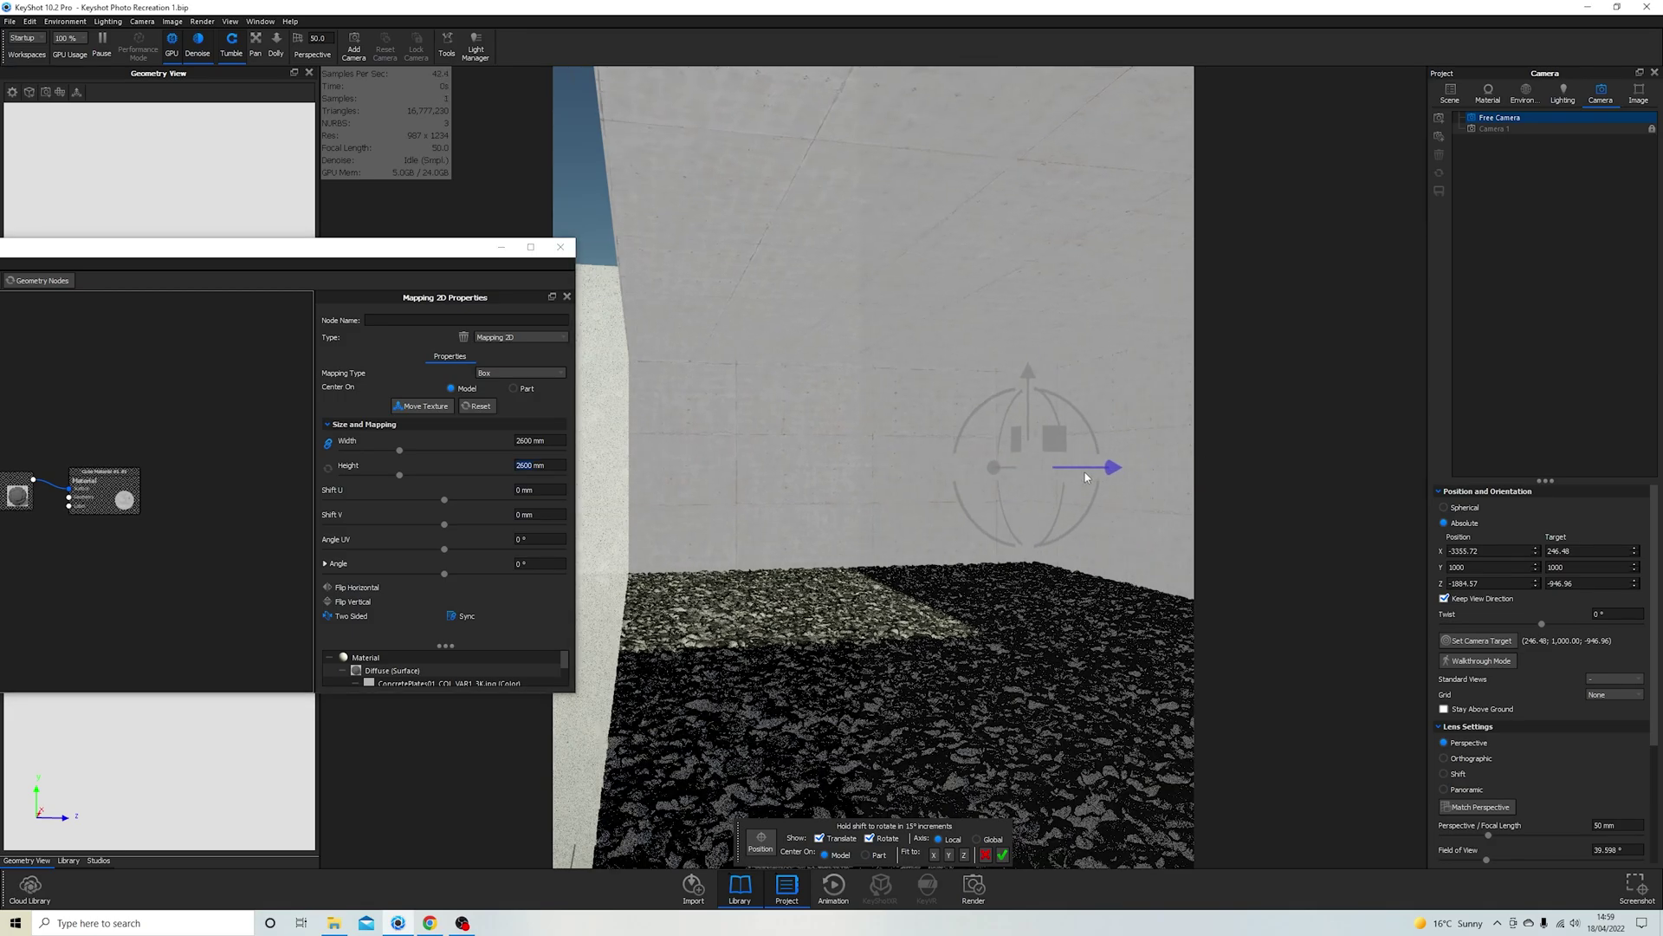
drag(1030, 364, 895, 583)
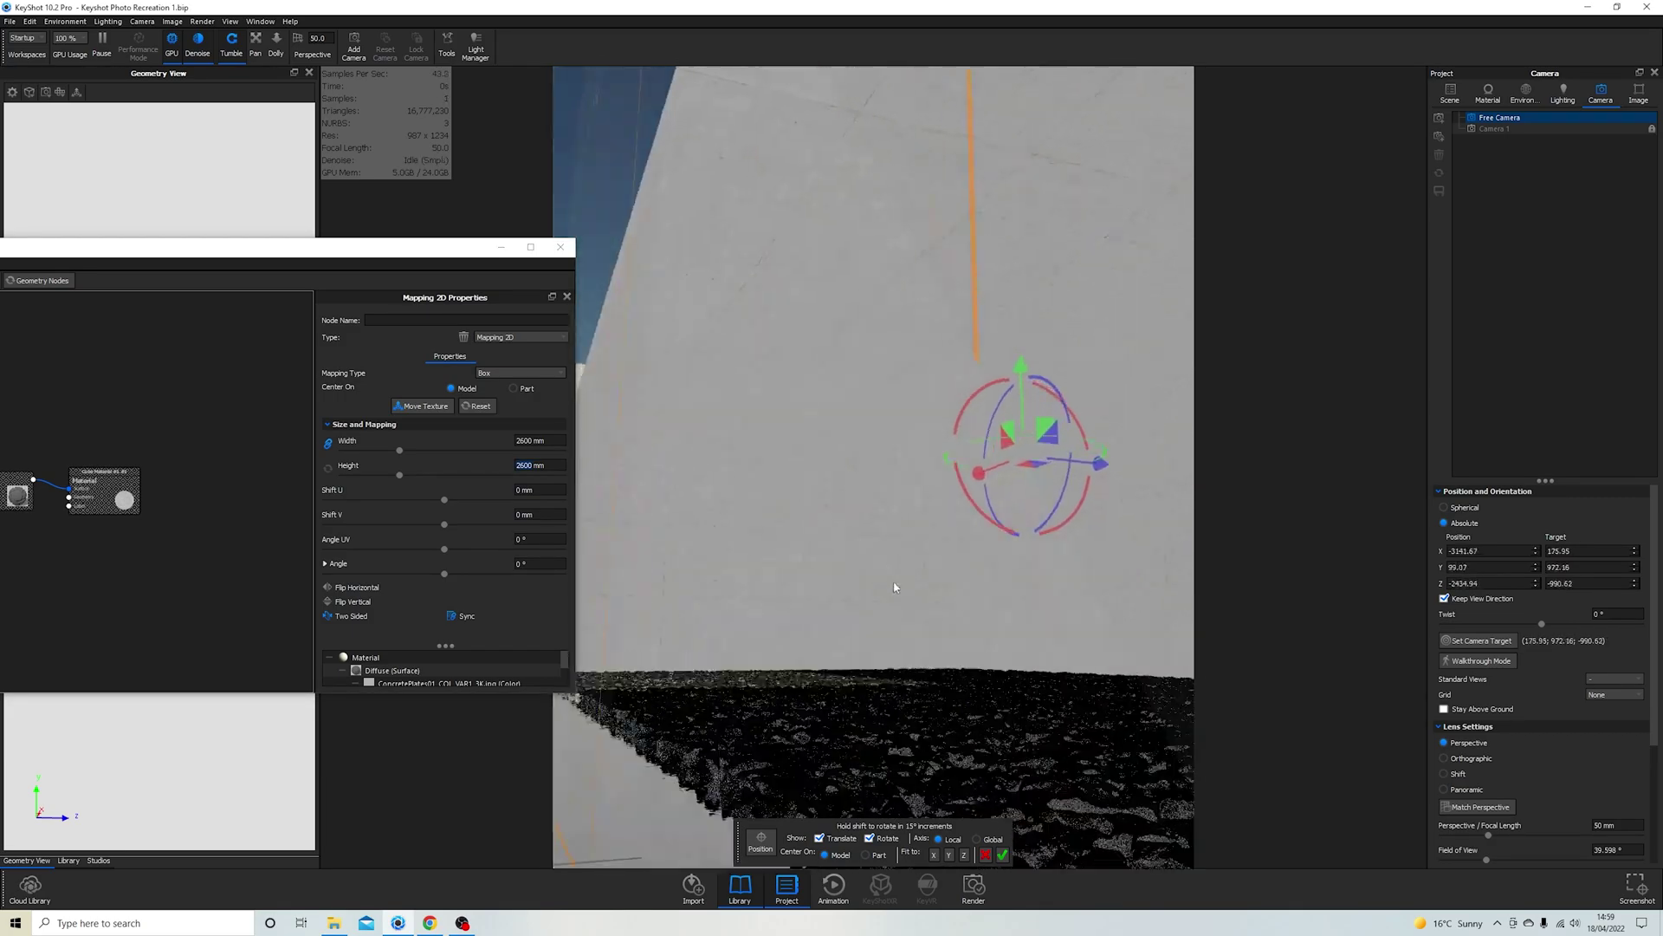
drag(672, 522, 780, 433)
scroll(780, 433, down, 5)
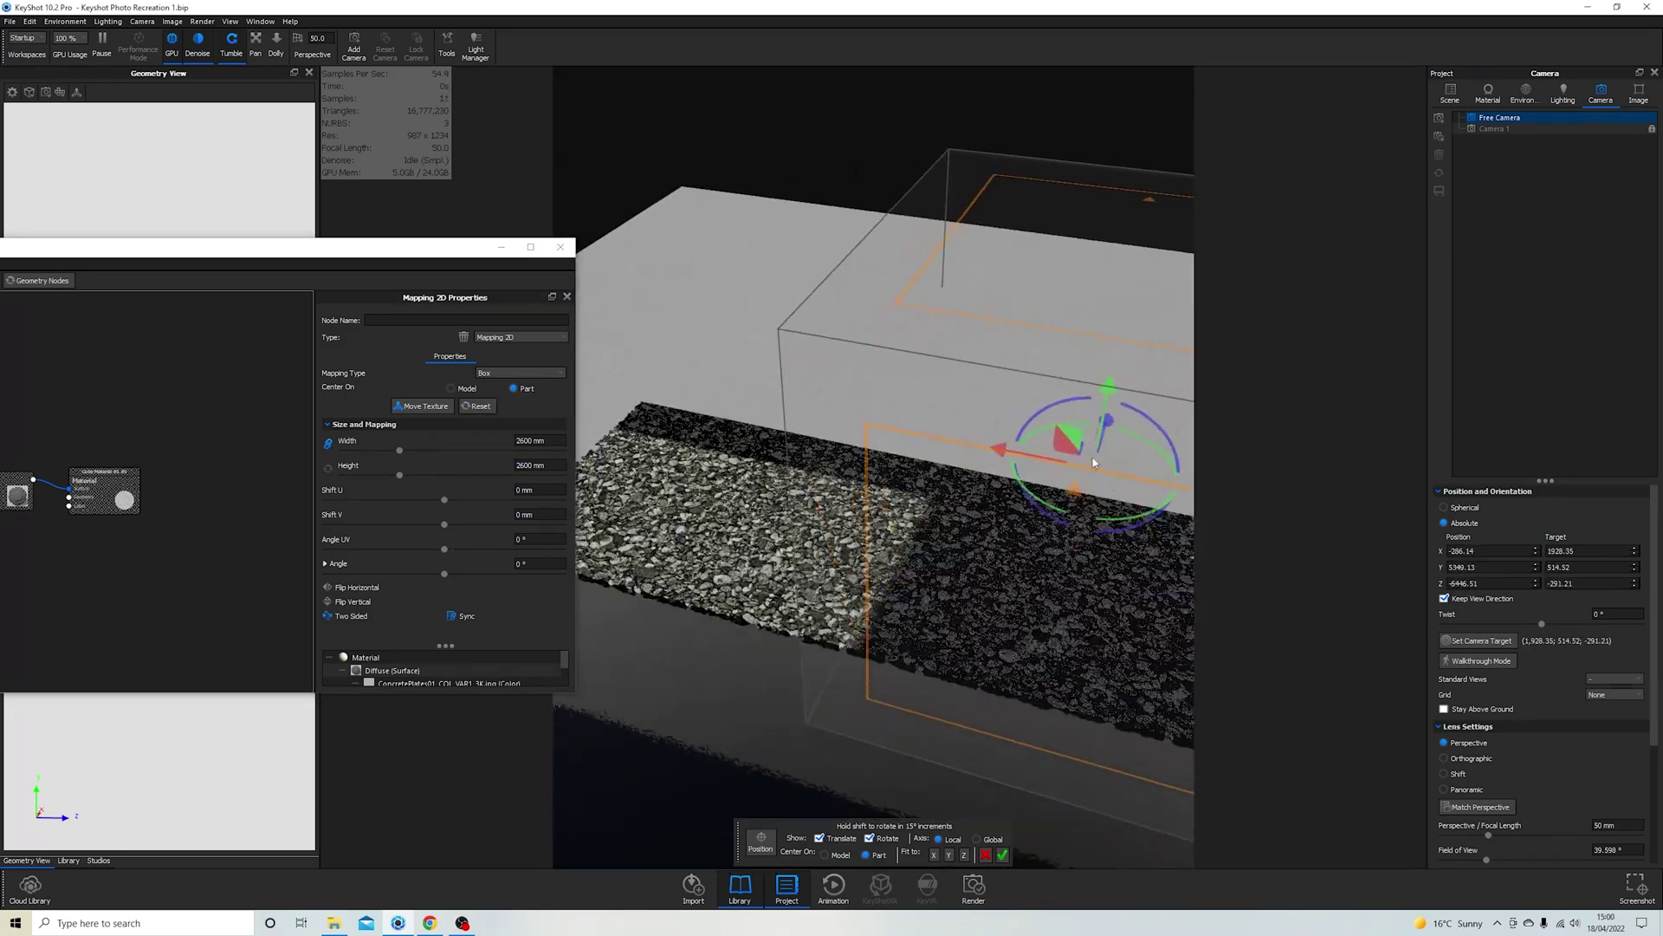
drag(1074, 407, 1119, 536)
scroll(903, 636, up, 5)
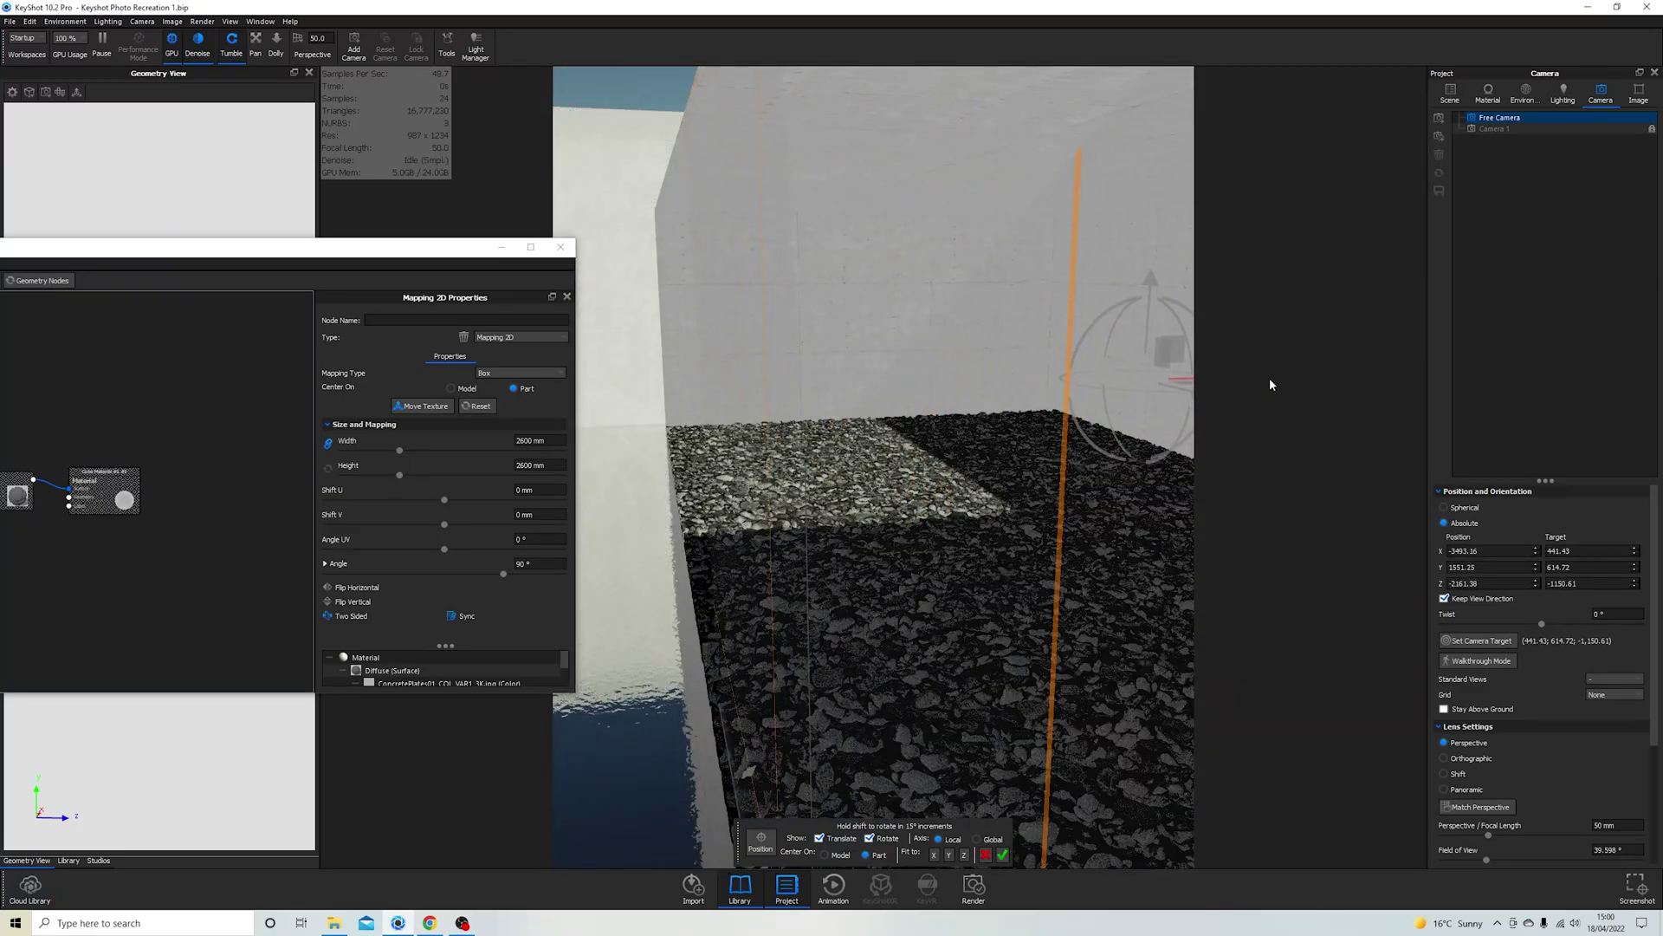
Step: From Camera 1, add the ConcretePlates01 normal and gloss maps to the wall material
click(1491, 129)
double_click(650, 372)
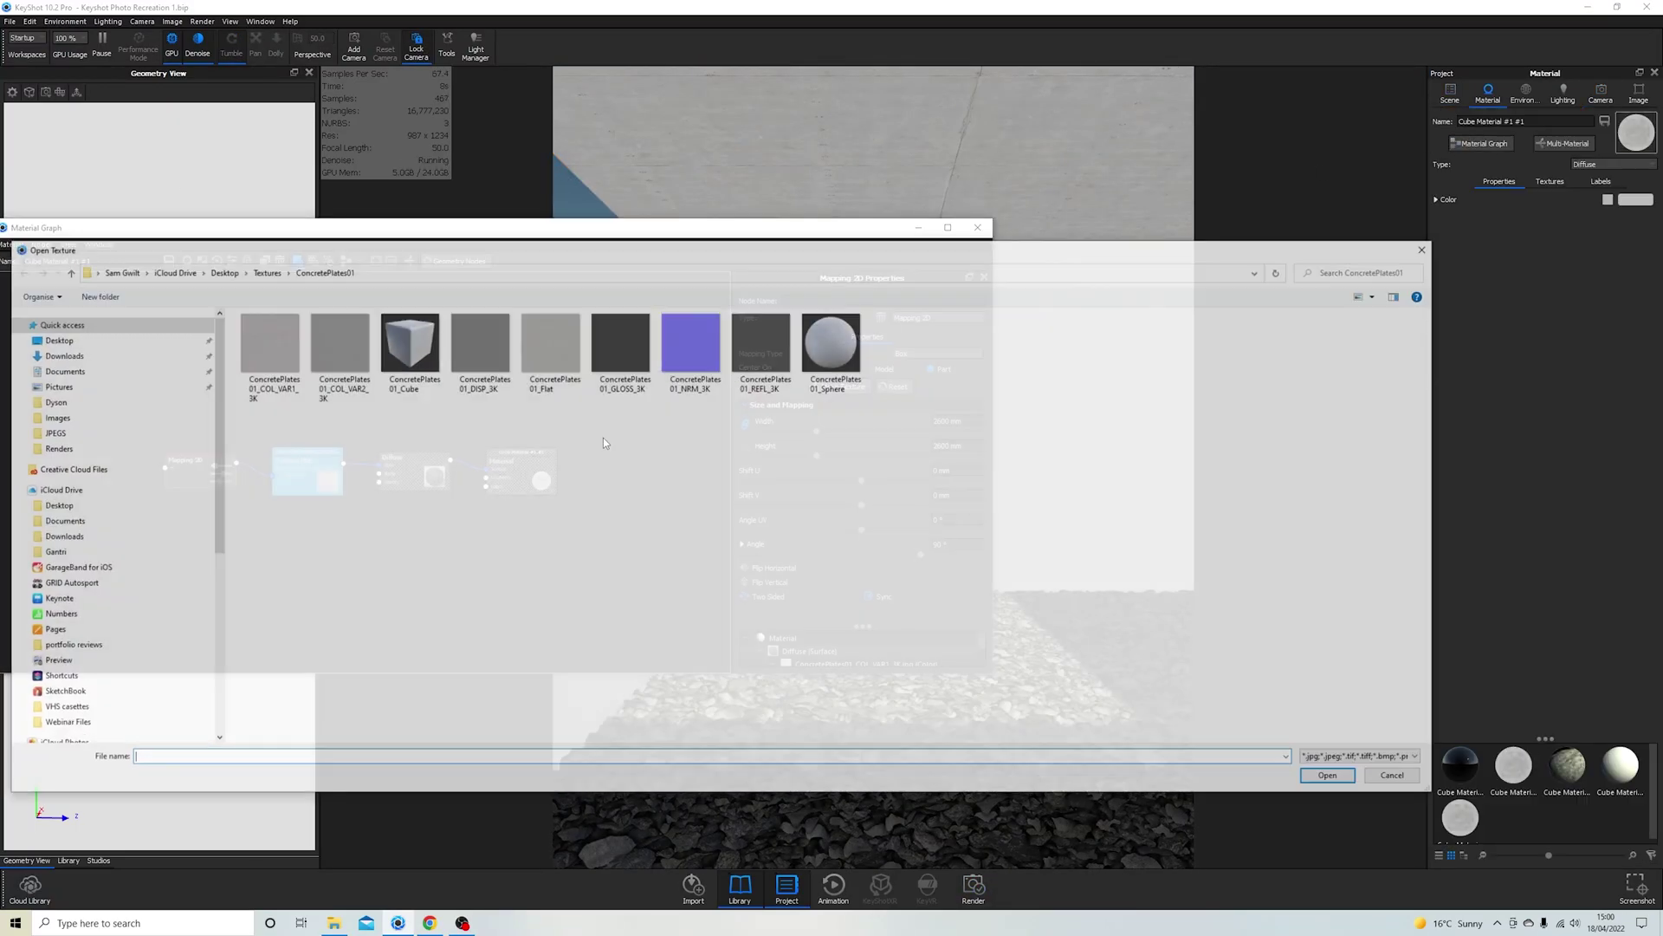
double_click(690, 342)
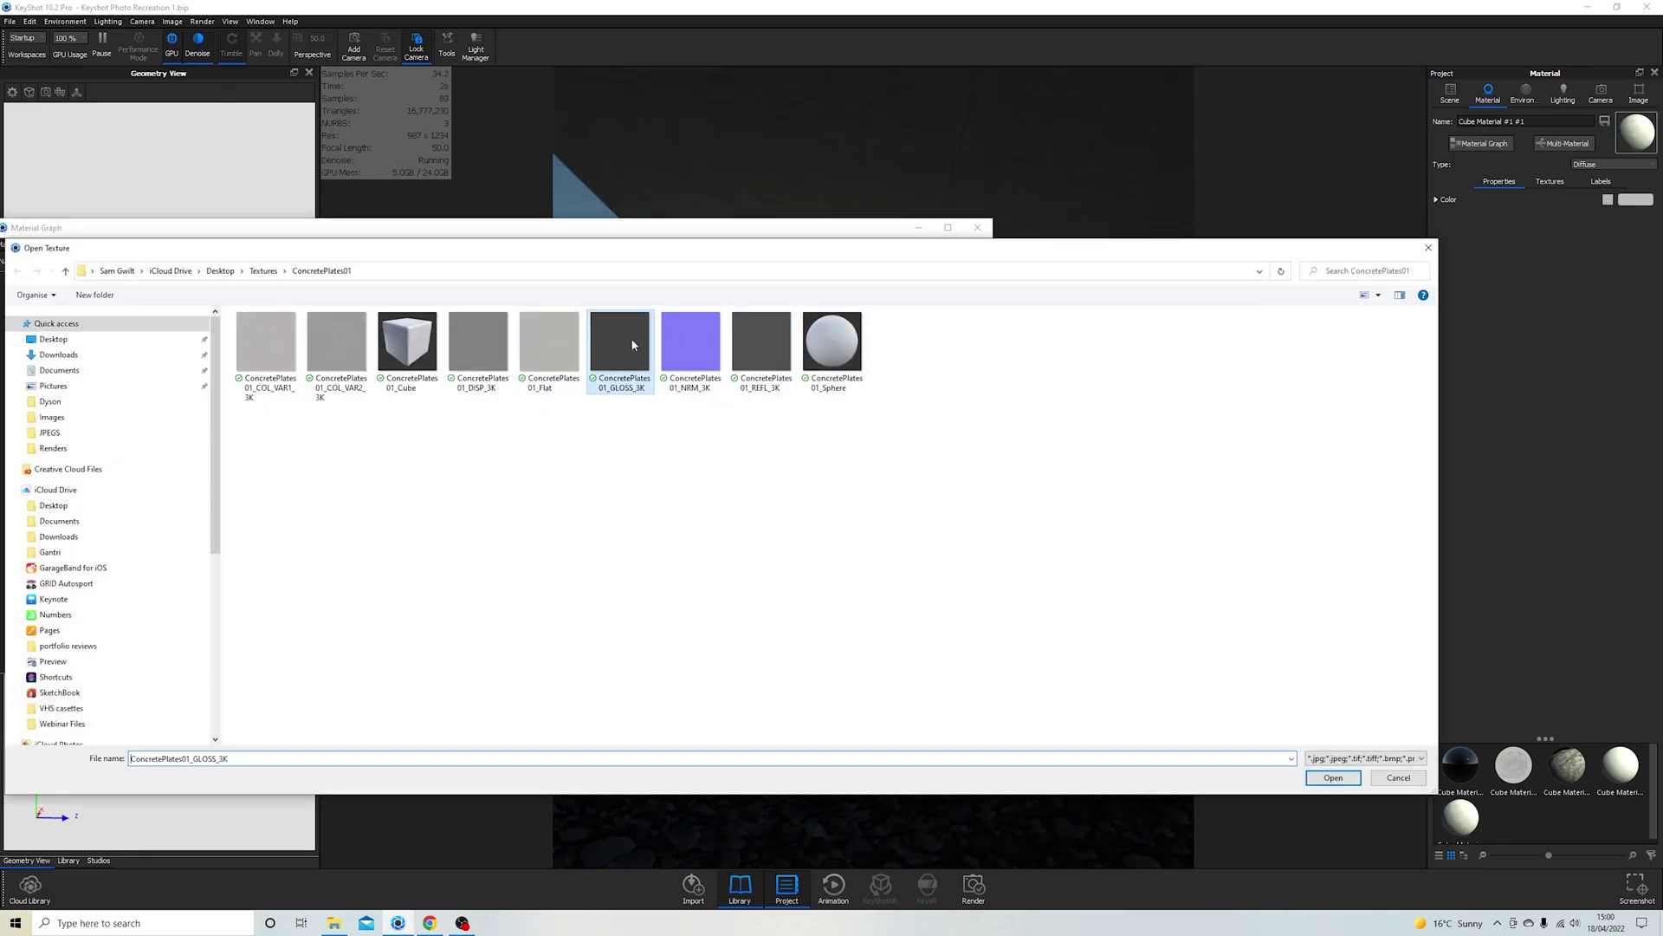
double_click(622, 346)
Step: Make the wall material Advanced and route the gloss map through Color To Number into Roughness
click(927, 317)
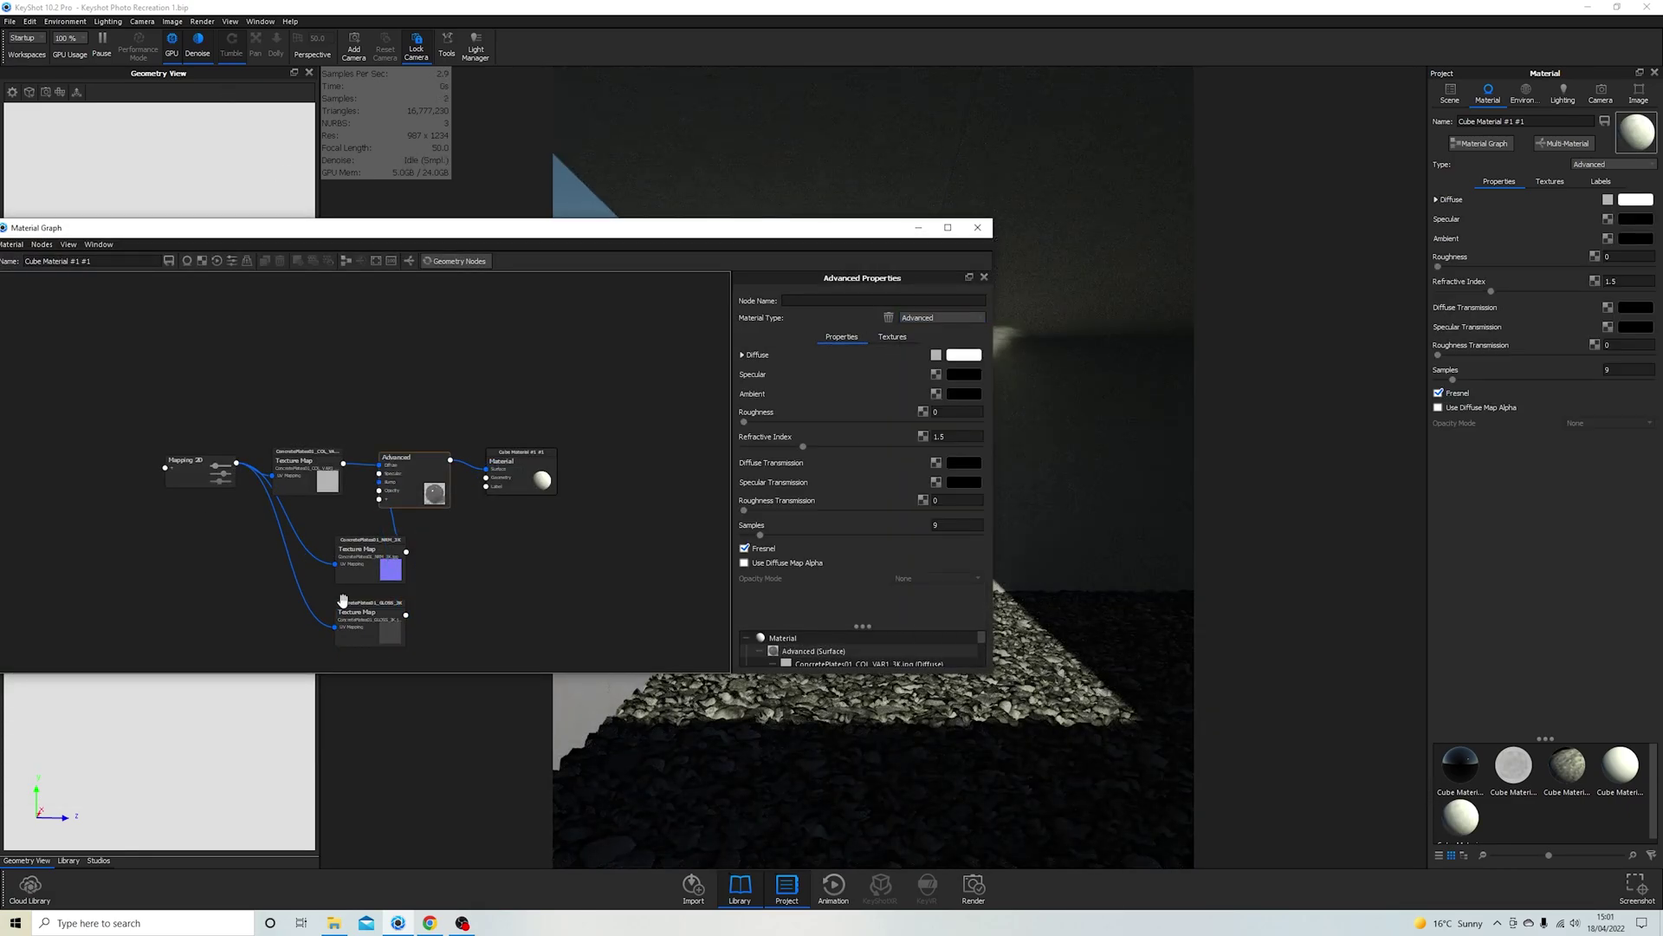
click(412, 594)
click(383, 619)
click(610, 709)
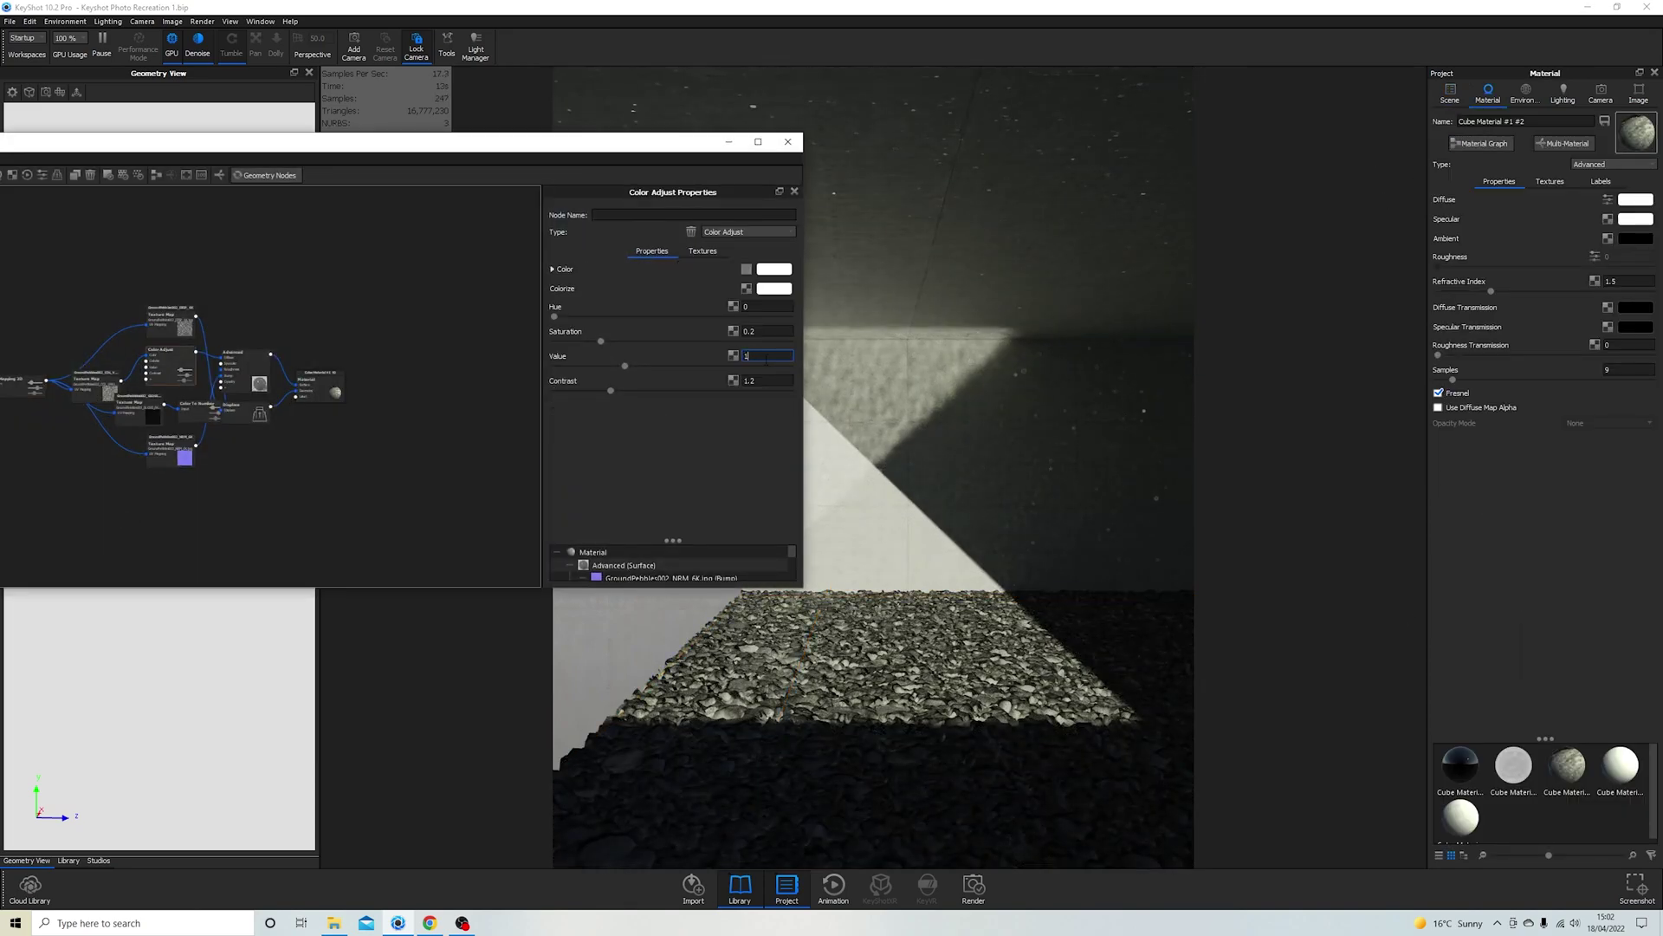
Step: Set the Color Gradient scale to 50 mm and position the dark band on the wall
key(Return)
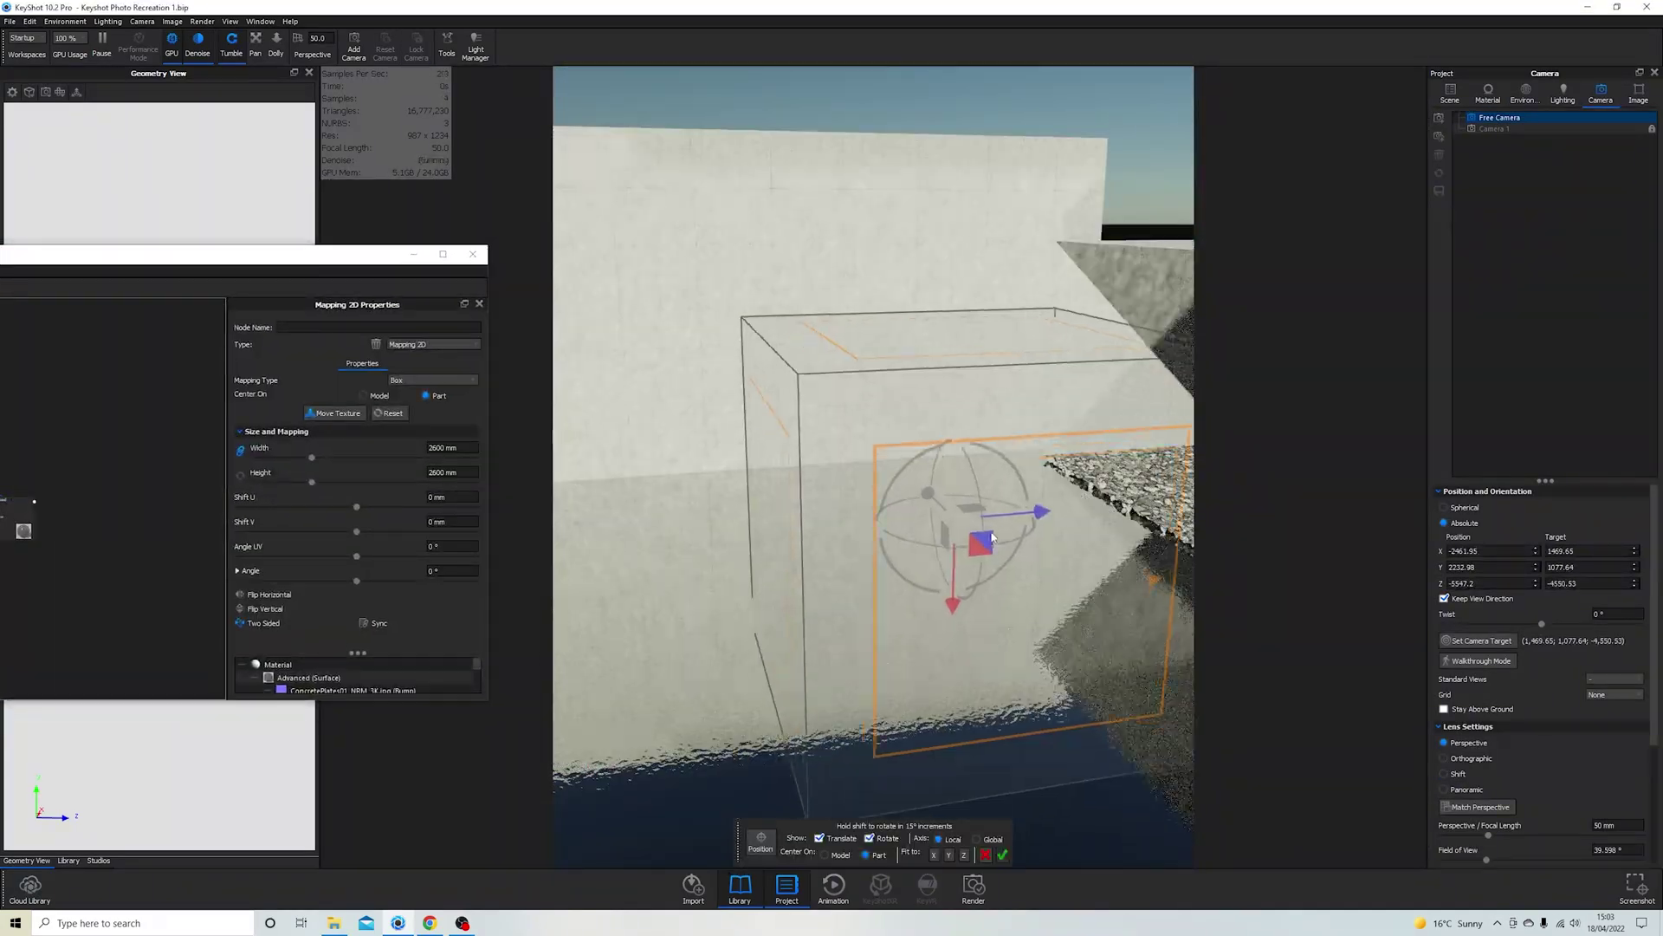
drag(992, 537, 1003, 513)
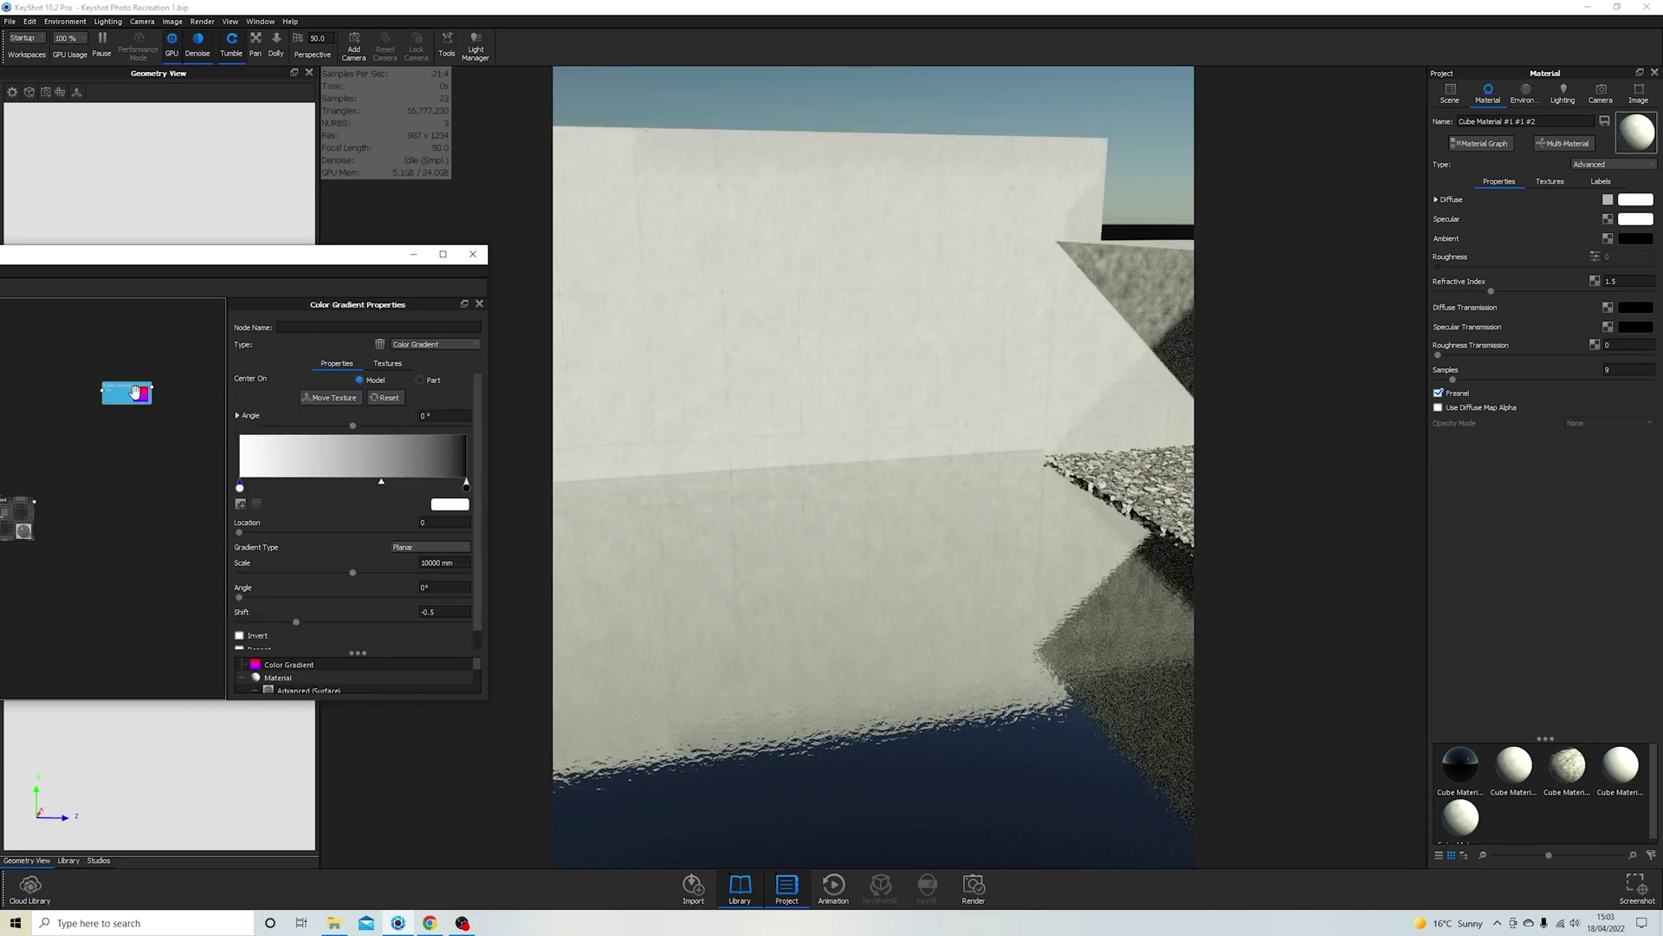
text(50)
key(Return)
mouse_move(616, 699)
mouse_down()
mouse_move(966, 685)
mouse_move(762, 607)
mouse_move(749, 576)
mouse_up()
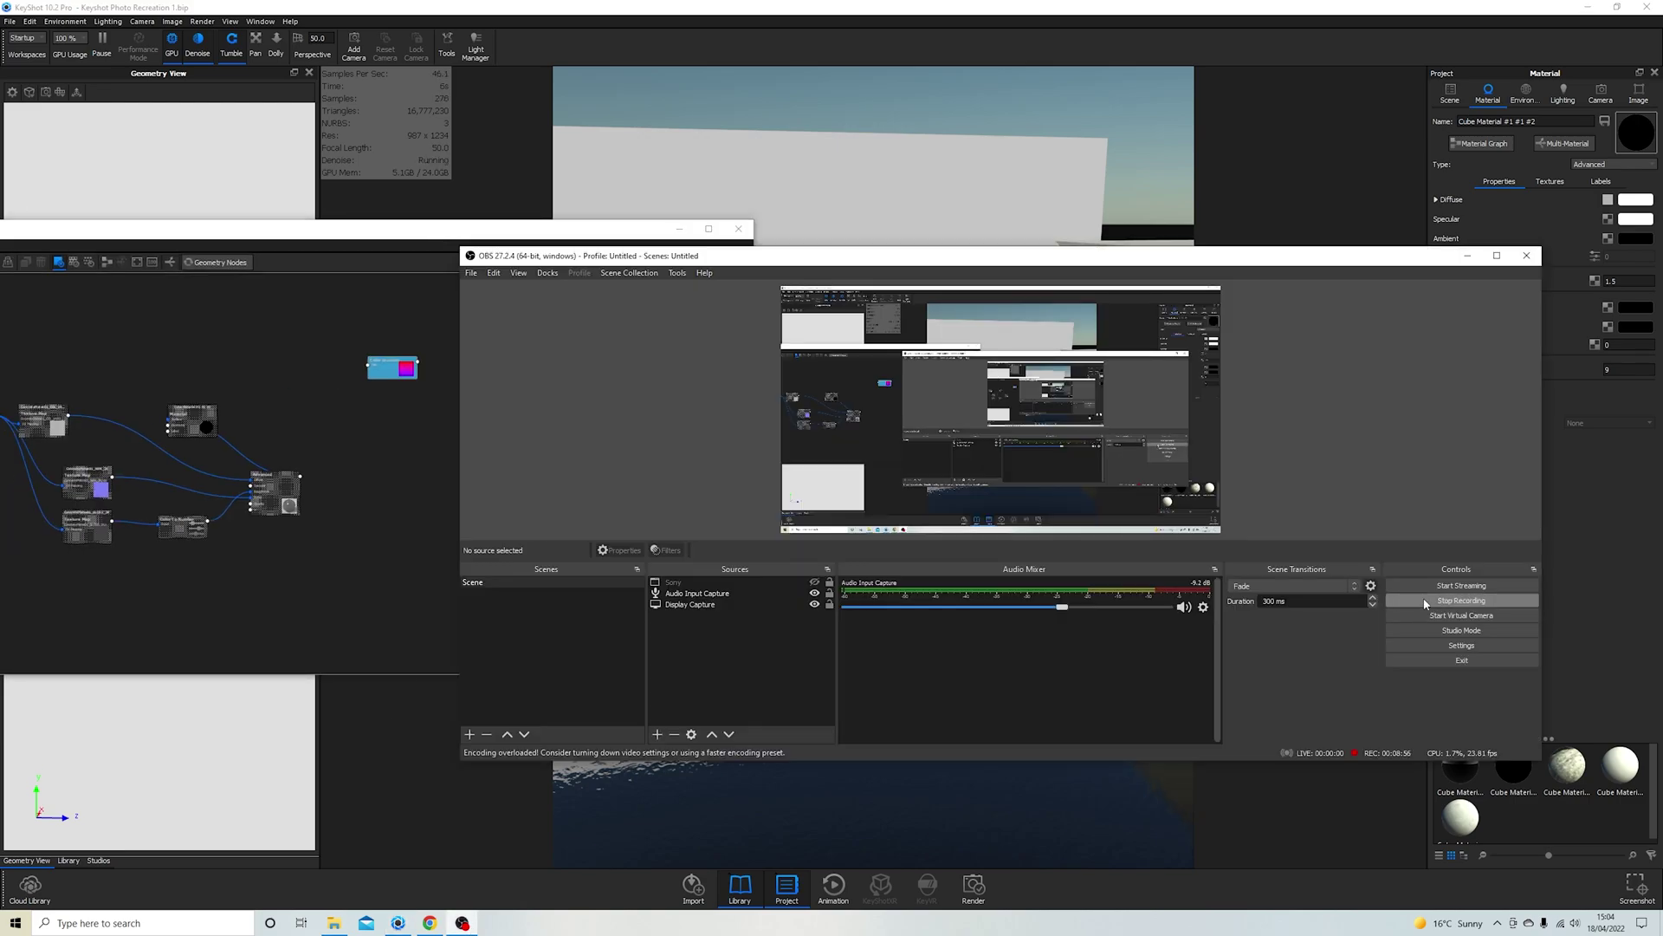
Step: Add a Color Composite node to blend the gradient into the concrete texture
drag(170, 260, 707, 239)
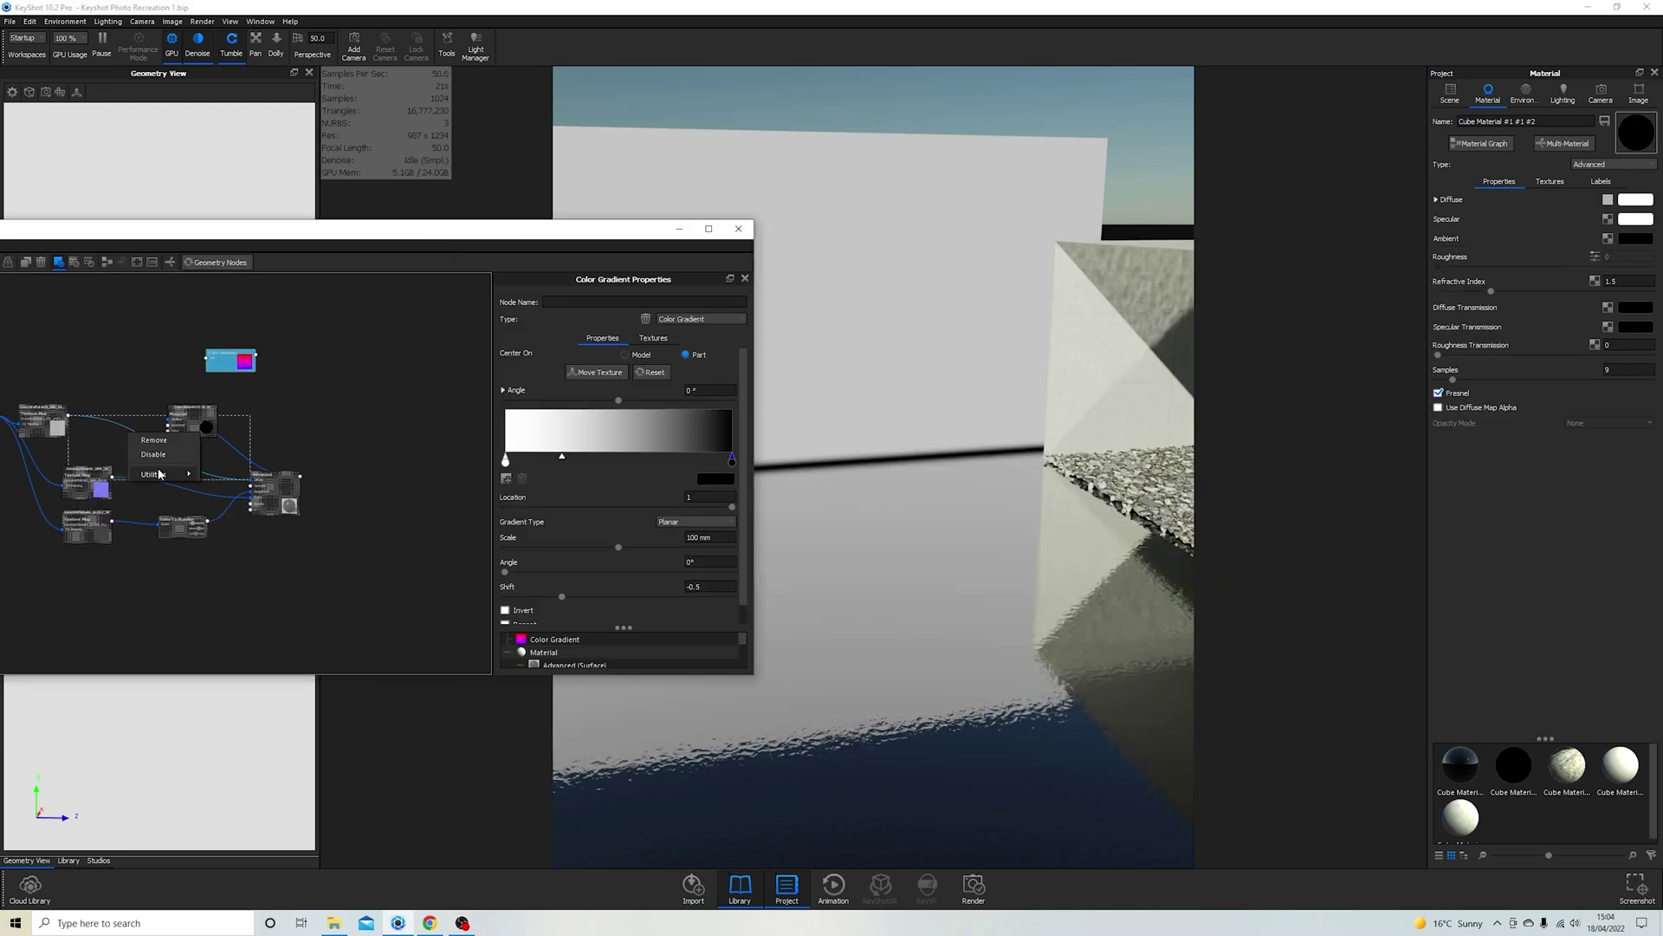
drag(1019, 416, 795, 416)
drag(485, 328, 150, 276)
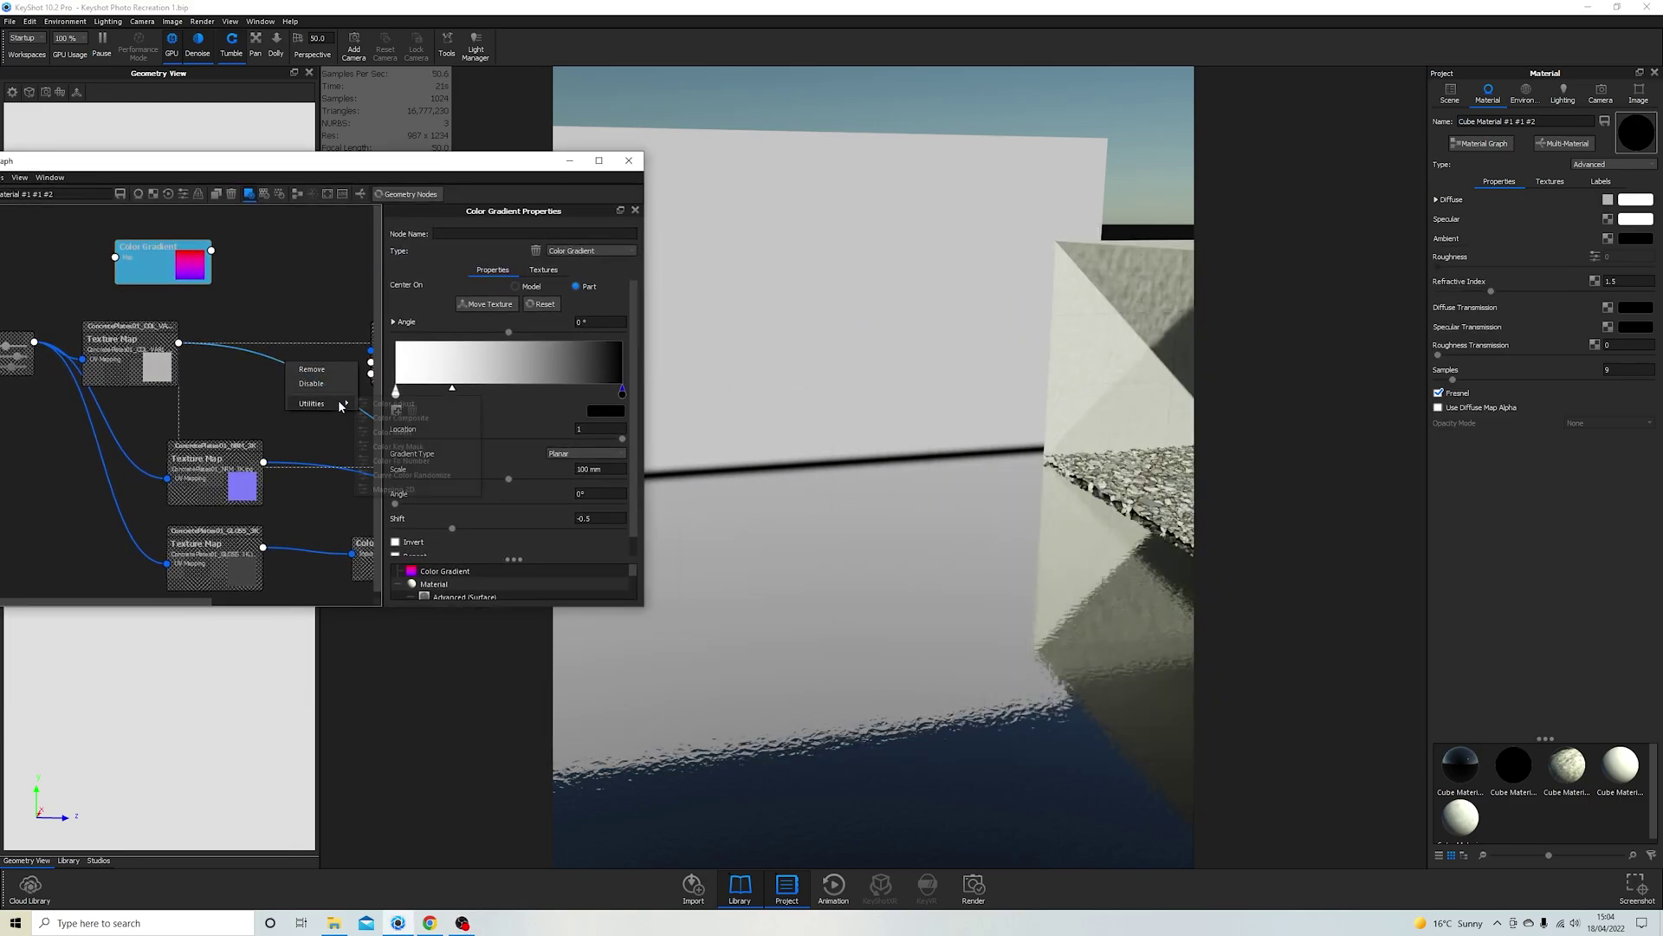
click(400, 417)
click(207, 398)
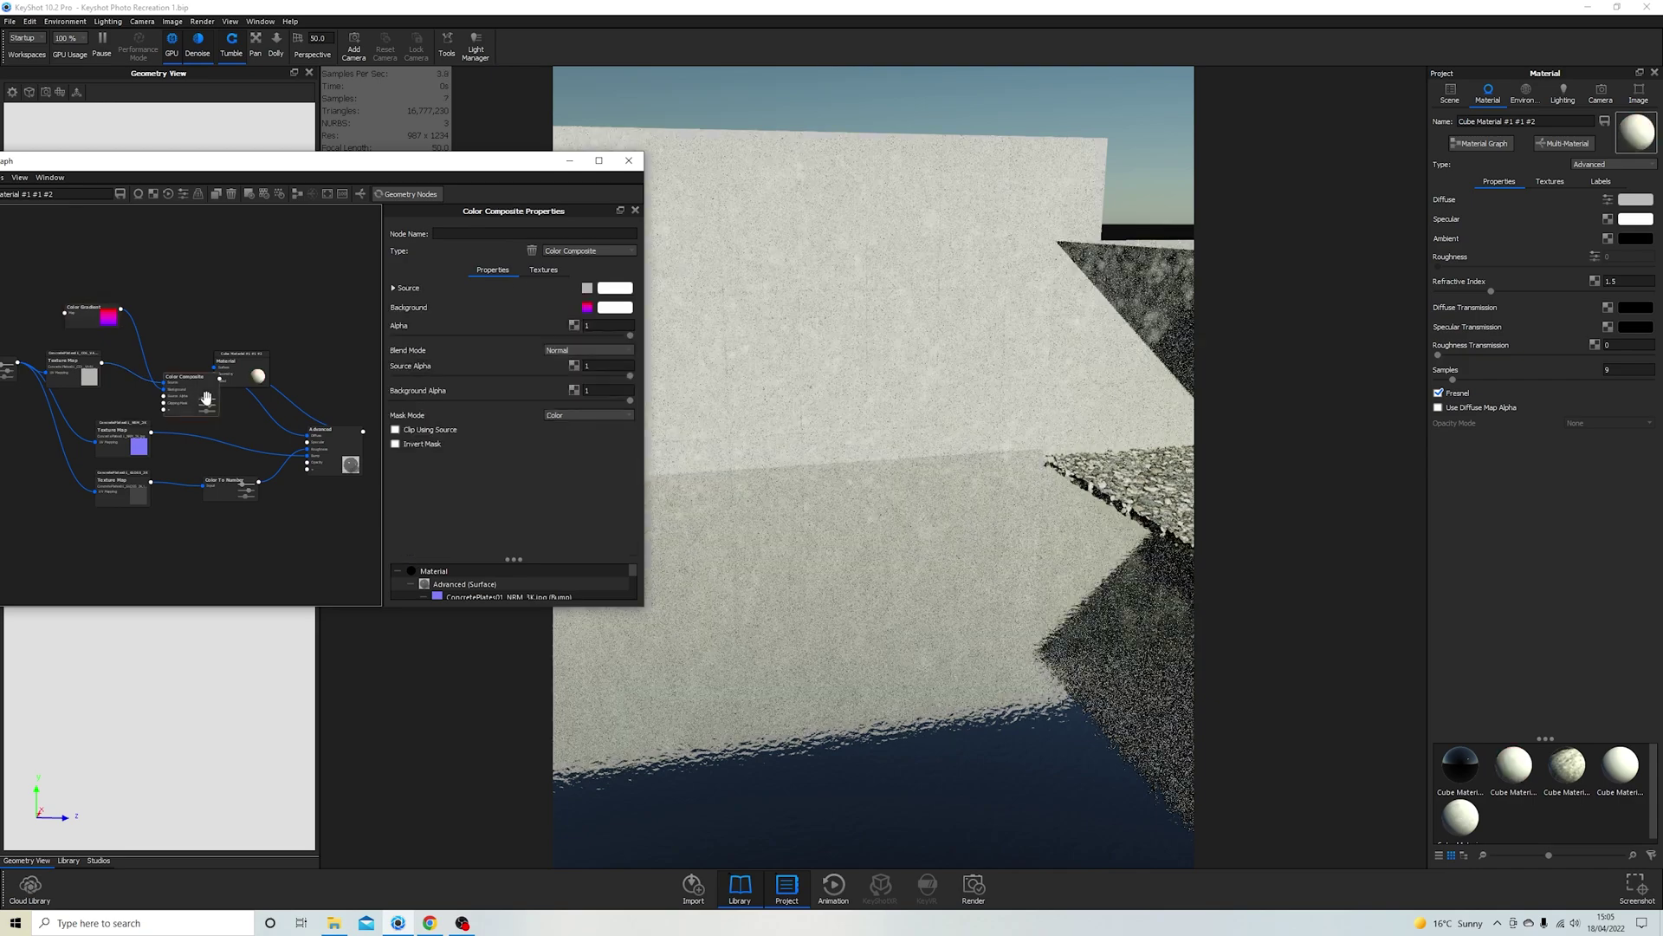
drag(206, 399, 220, 410)
Step: Duplicate the Color Gradient node and reposition the copy on the wall
click(93, 315)
double_click(622, 392)
click(598, 469)
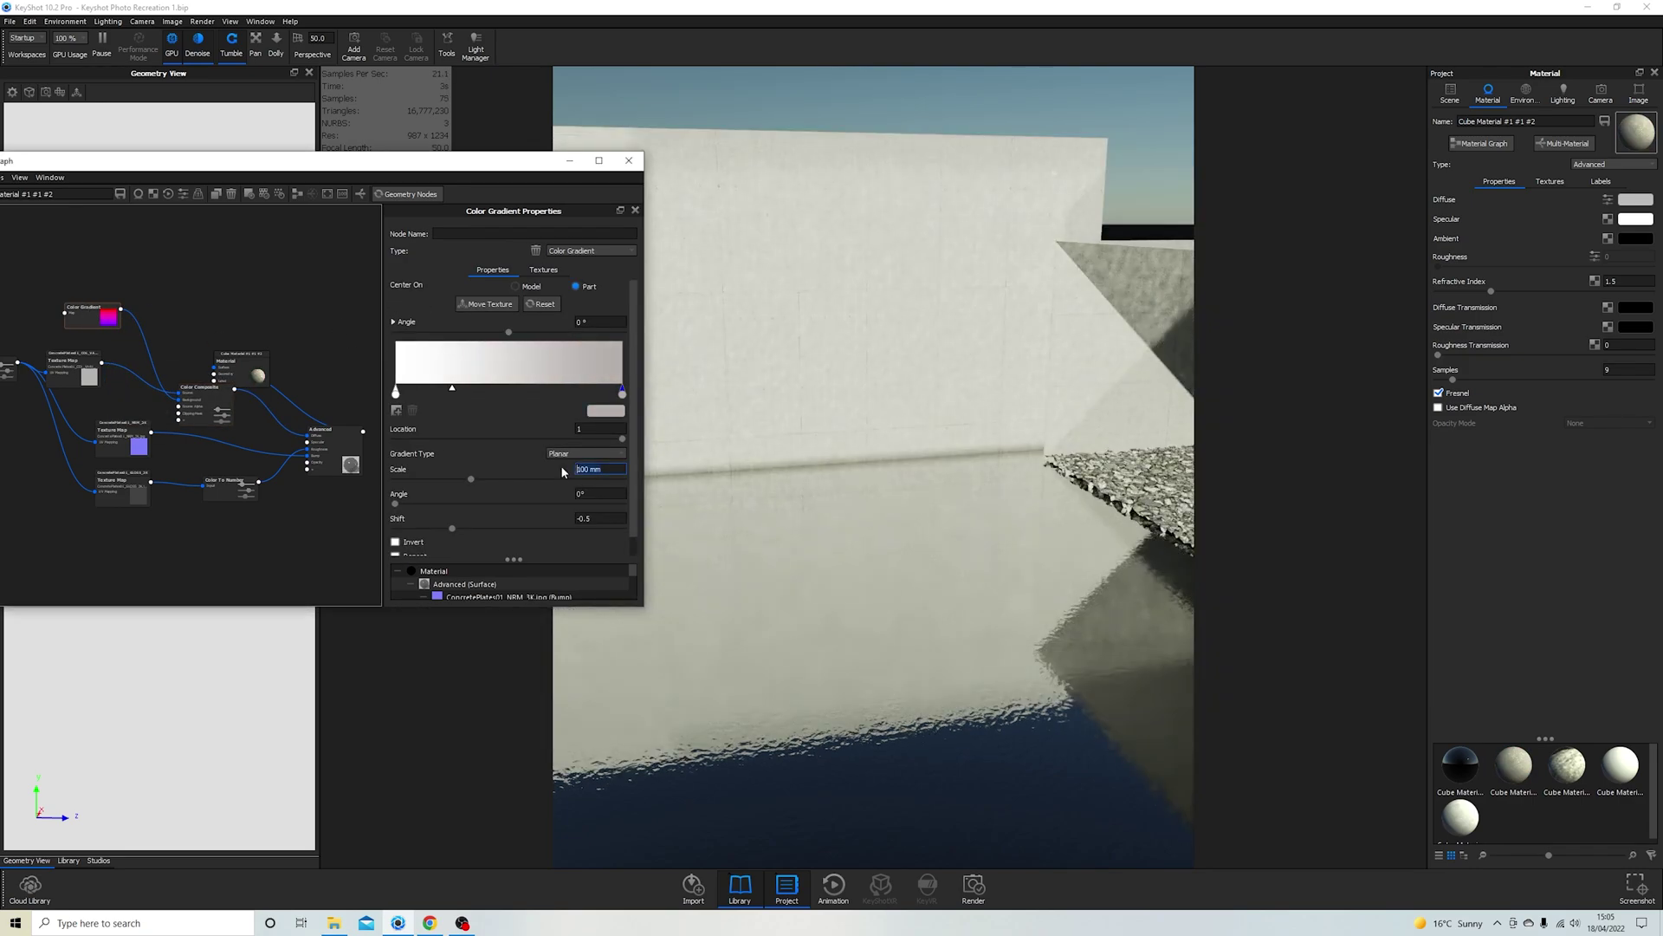
right_click(96, 313)
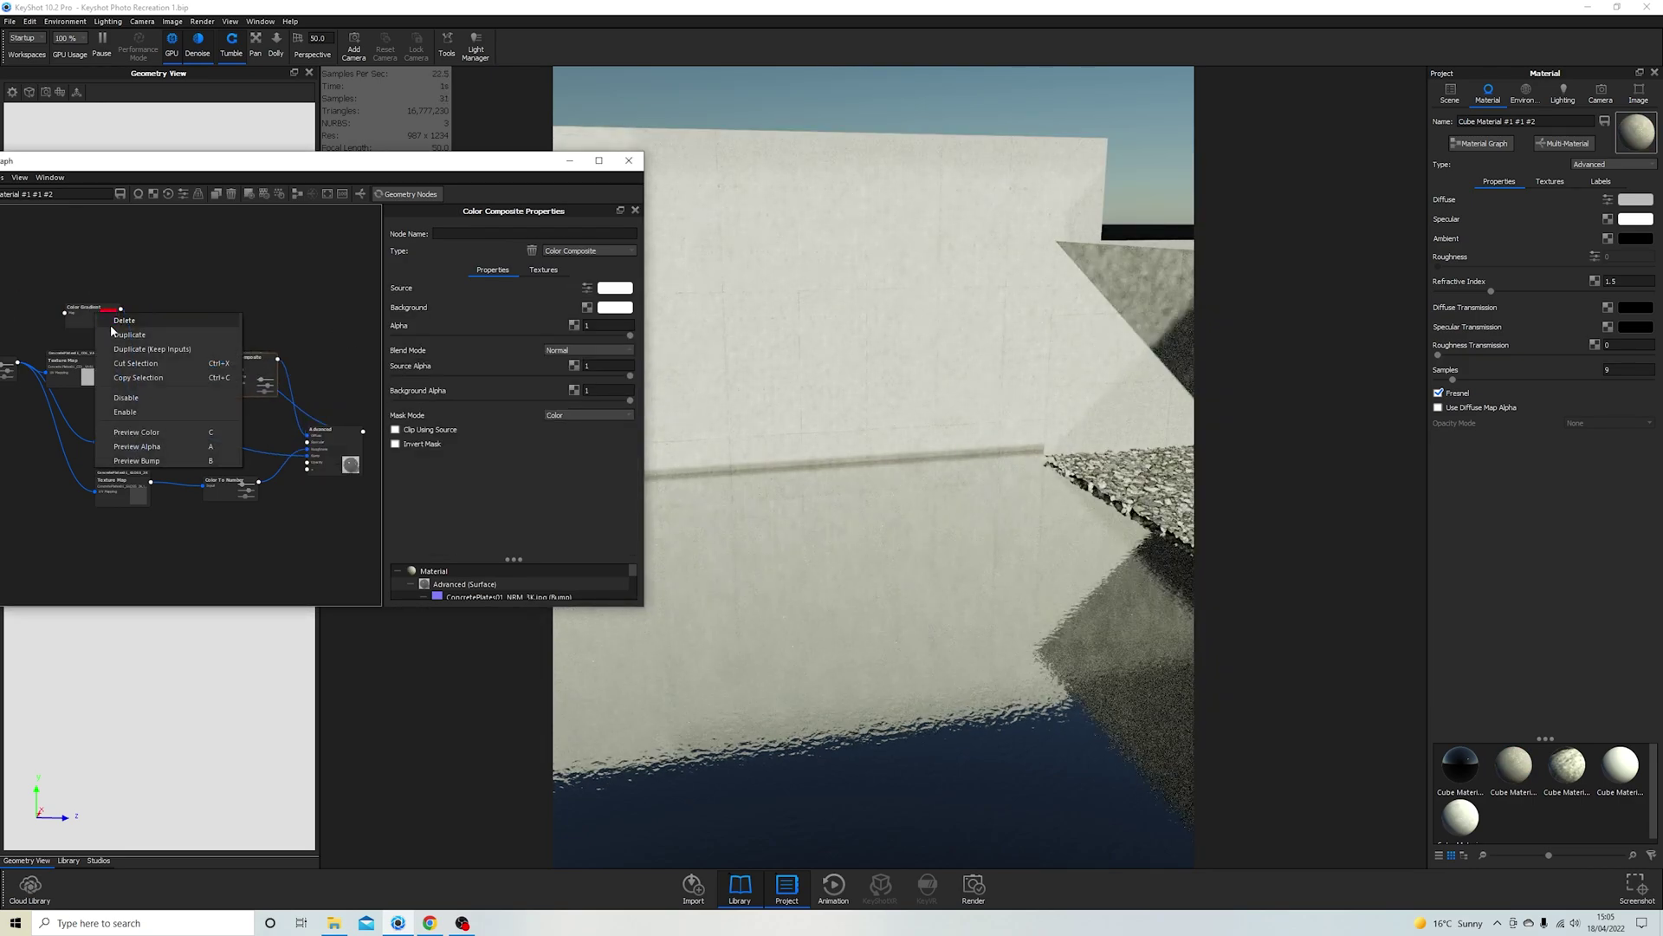
click(129, 334)
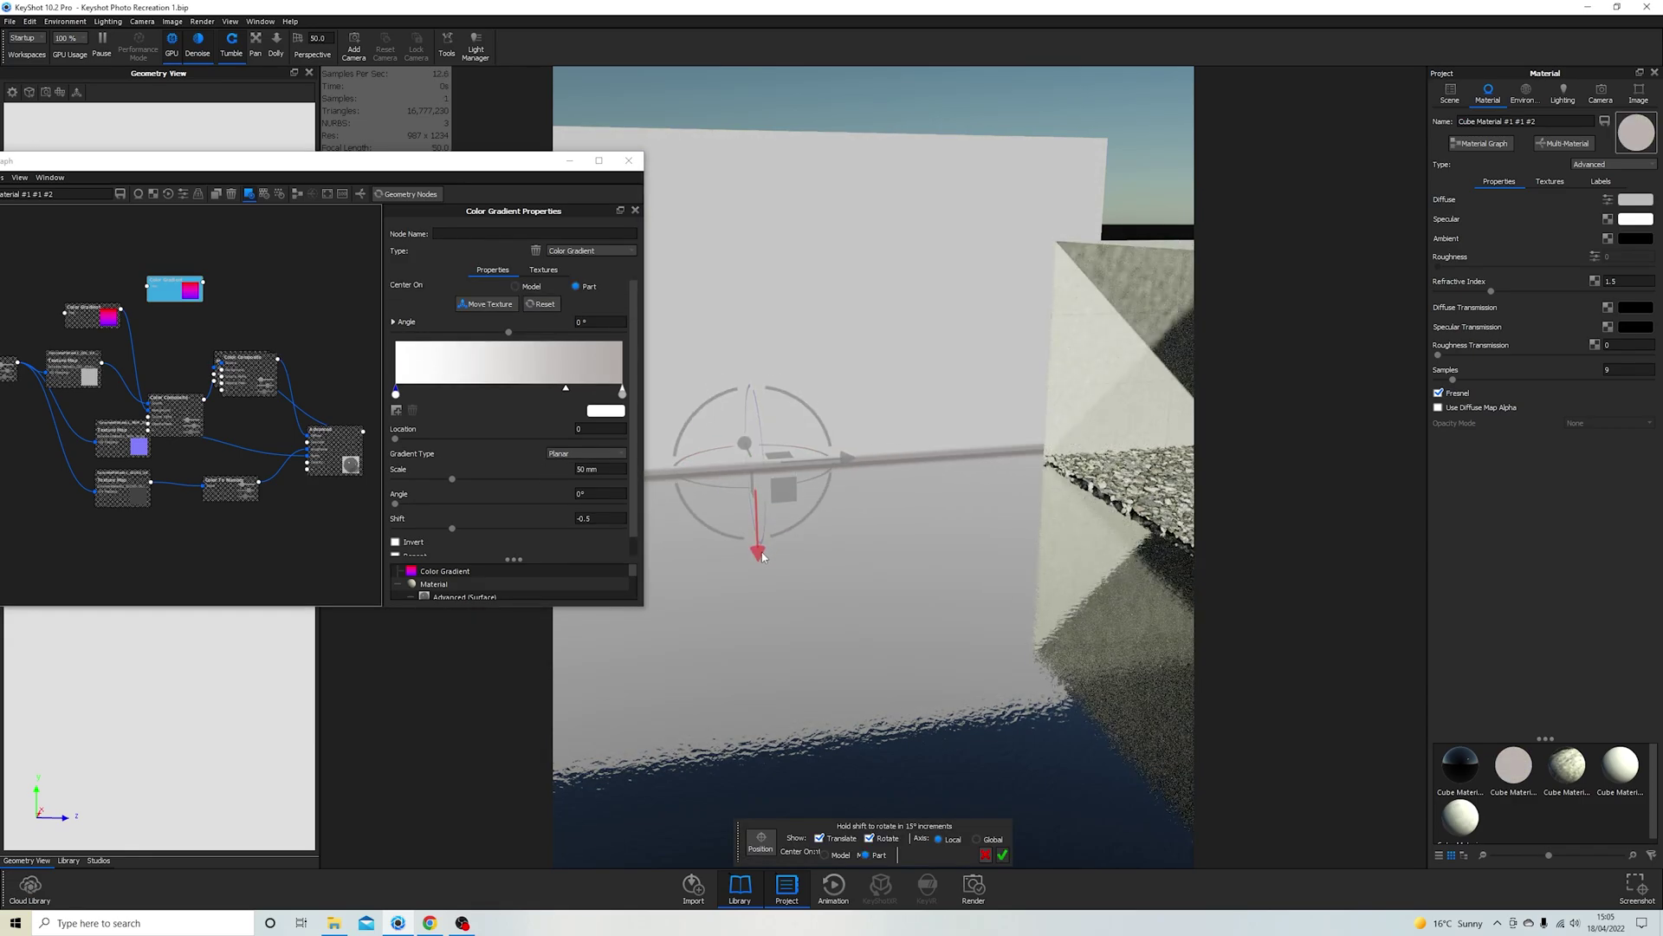
right_click(582, 374)
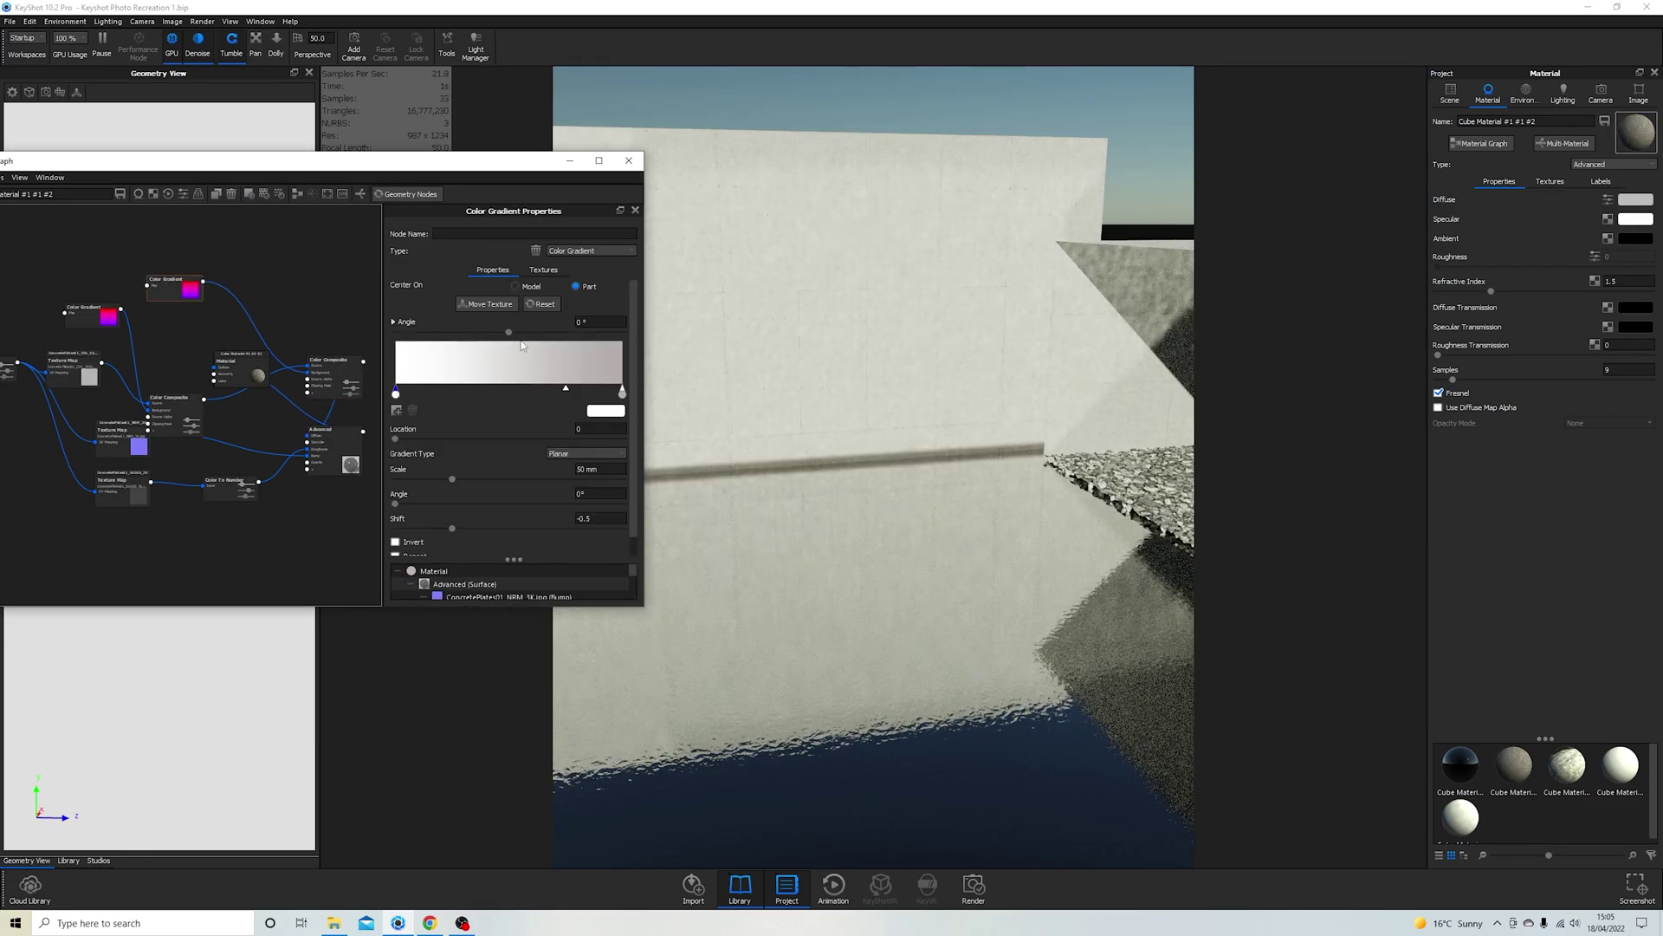
click(486, 304)
click(1001, 856)
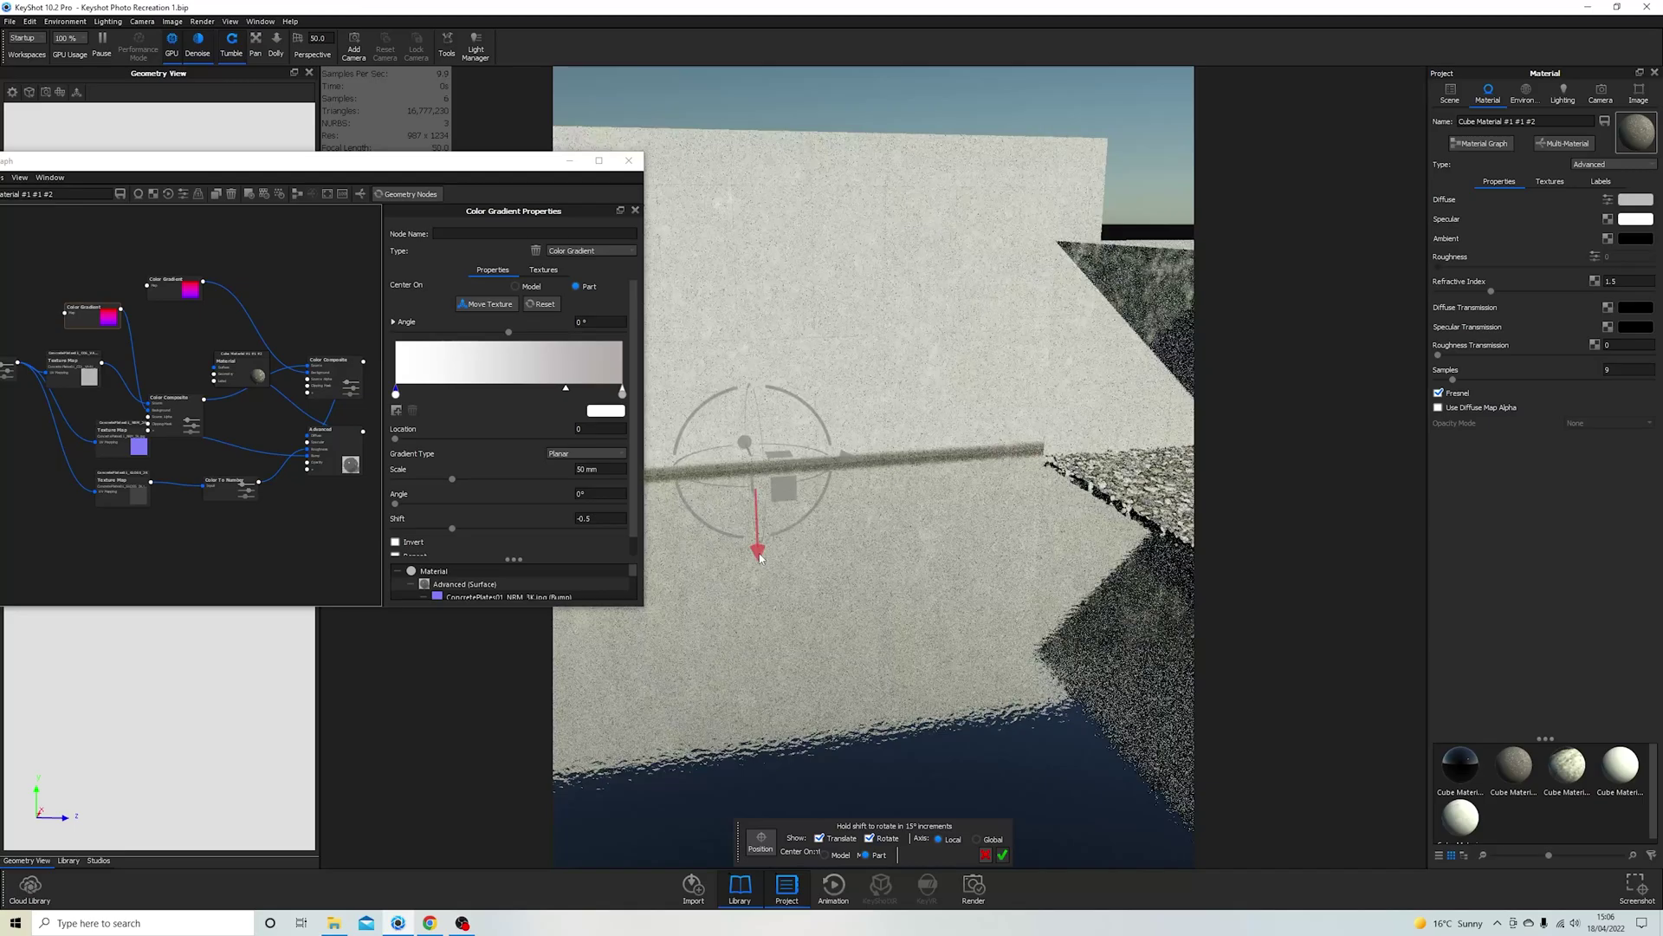
right_click(883, 438)
click(936, 26)
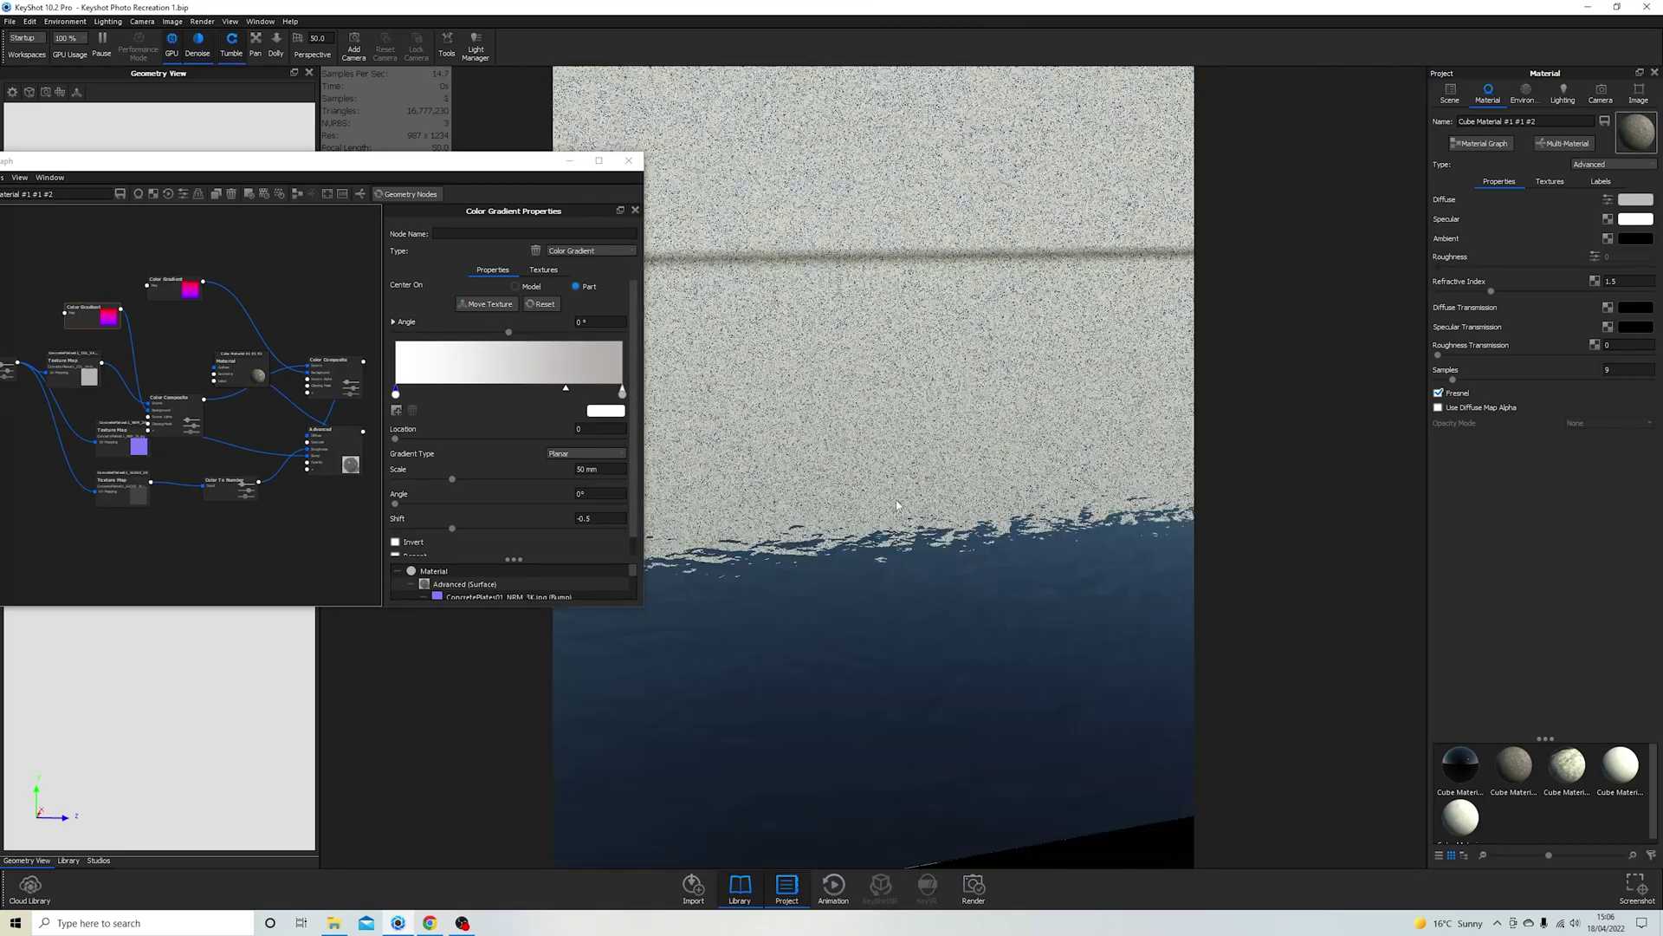
Step: Set the water's Noise (Fractal) scale to 800 mm and bump height to 0.02
key(alt+Tab)
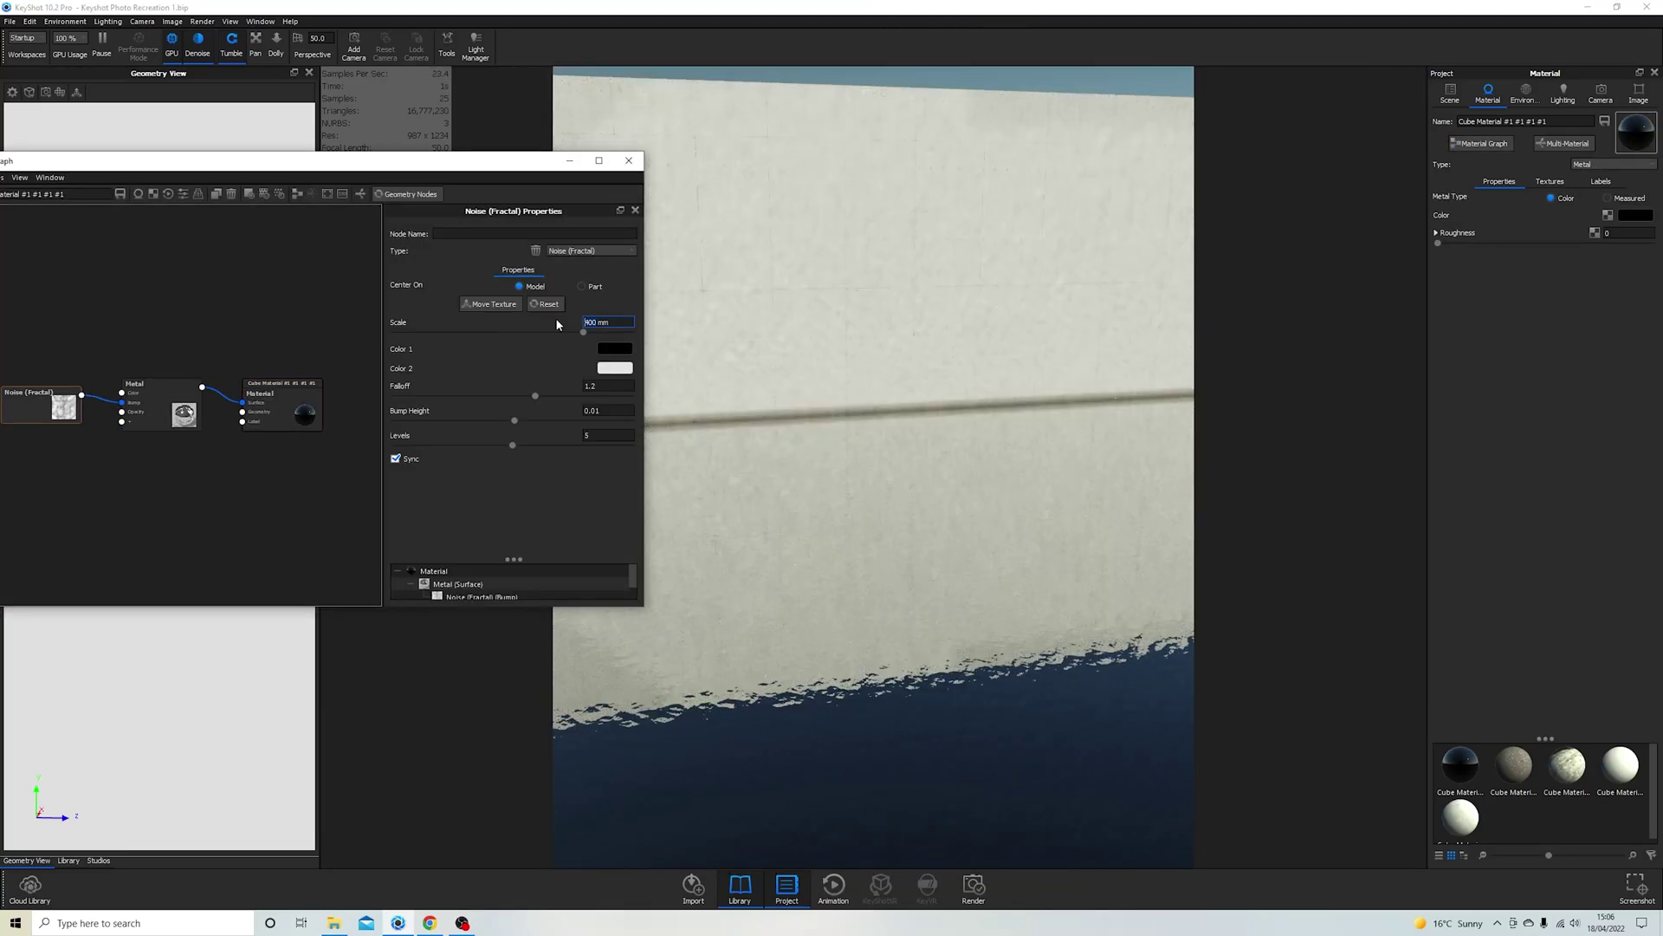
text(500)
key(Return)
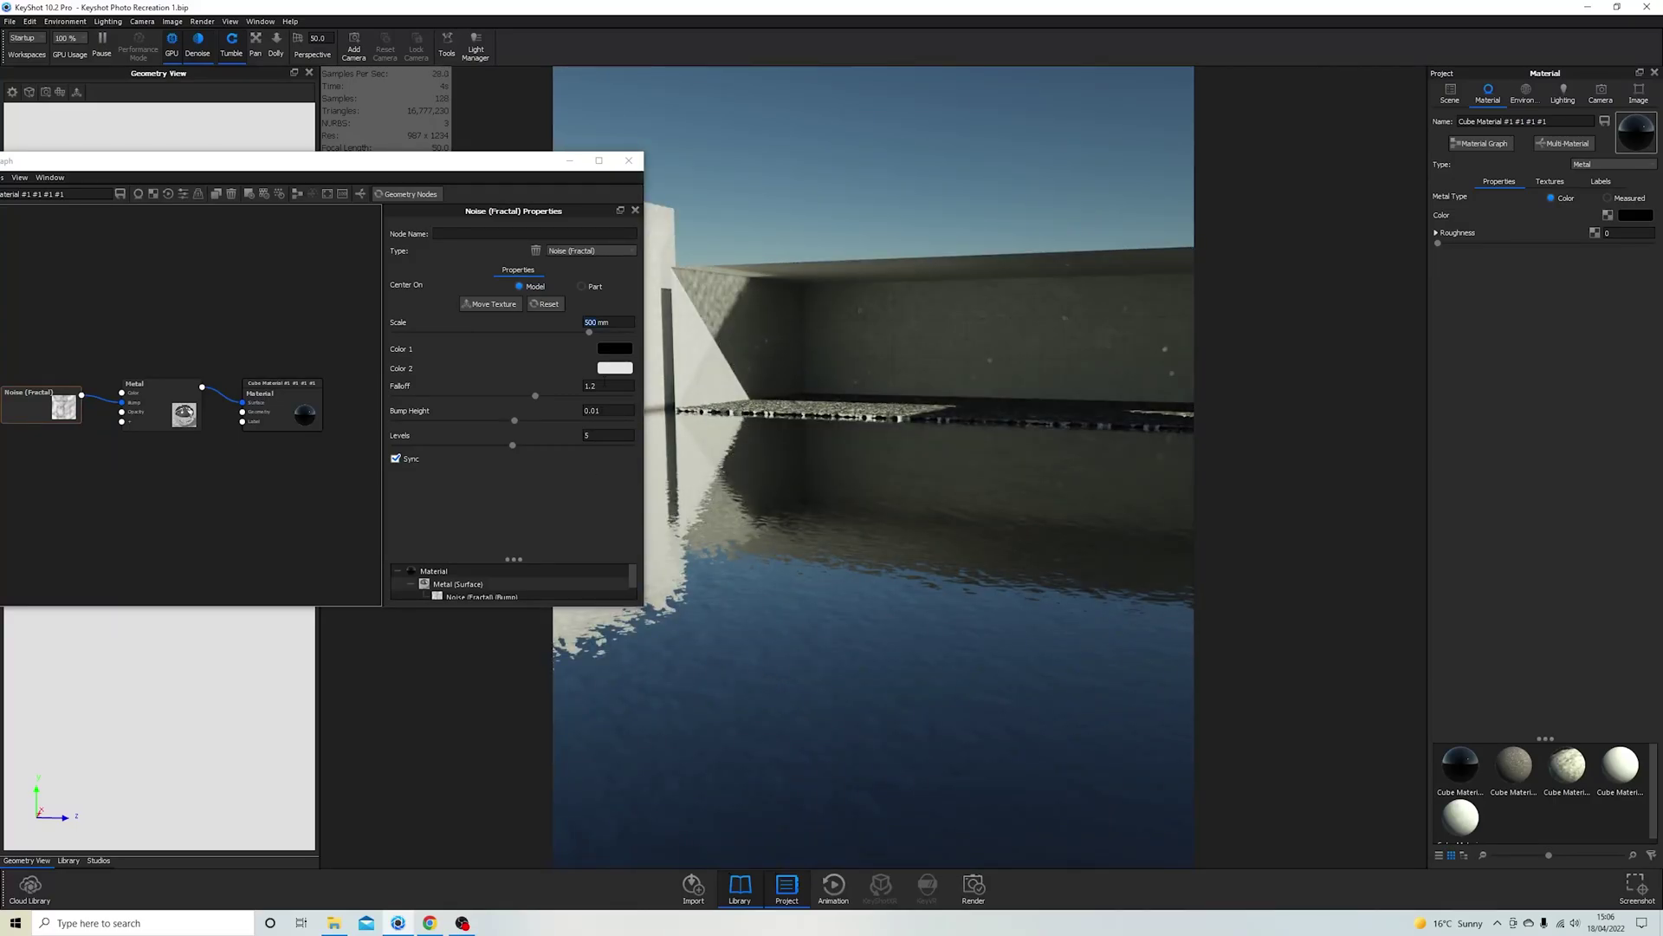
text(800)
click(608, 411)
text(0.02)
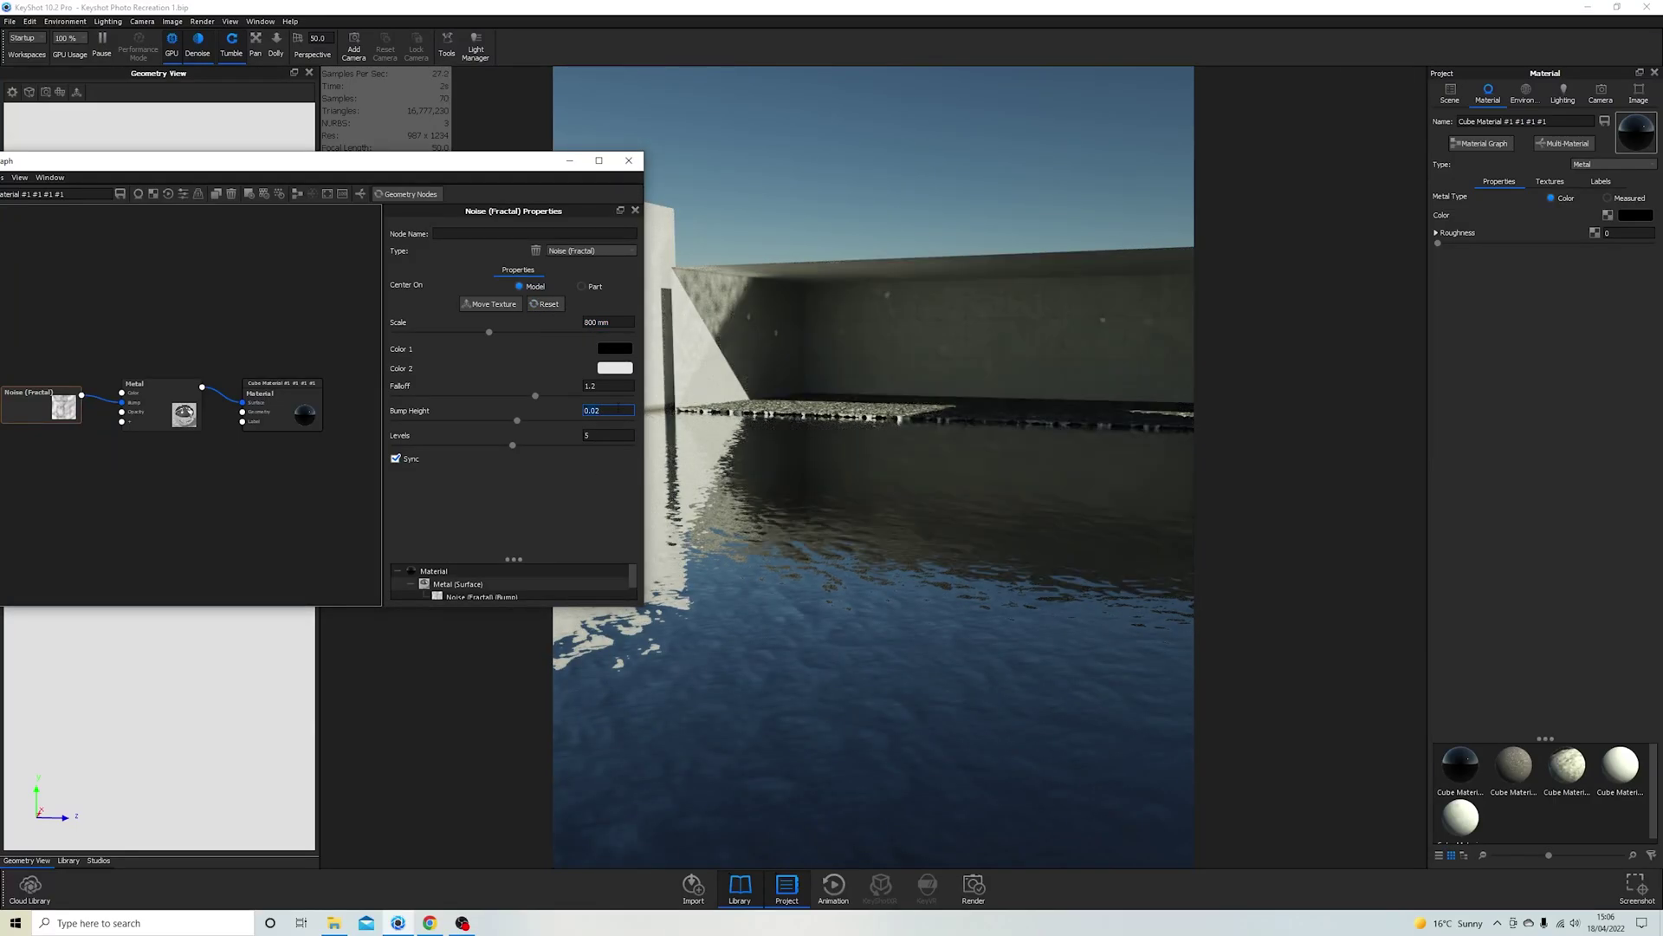
click(735, 158)
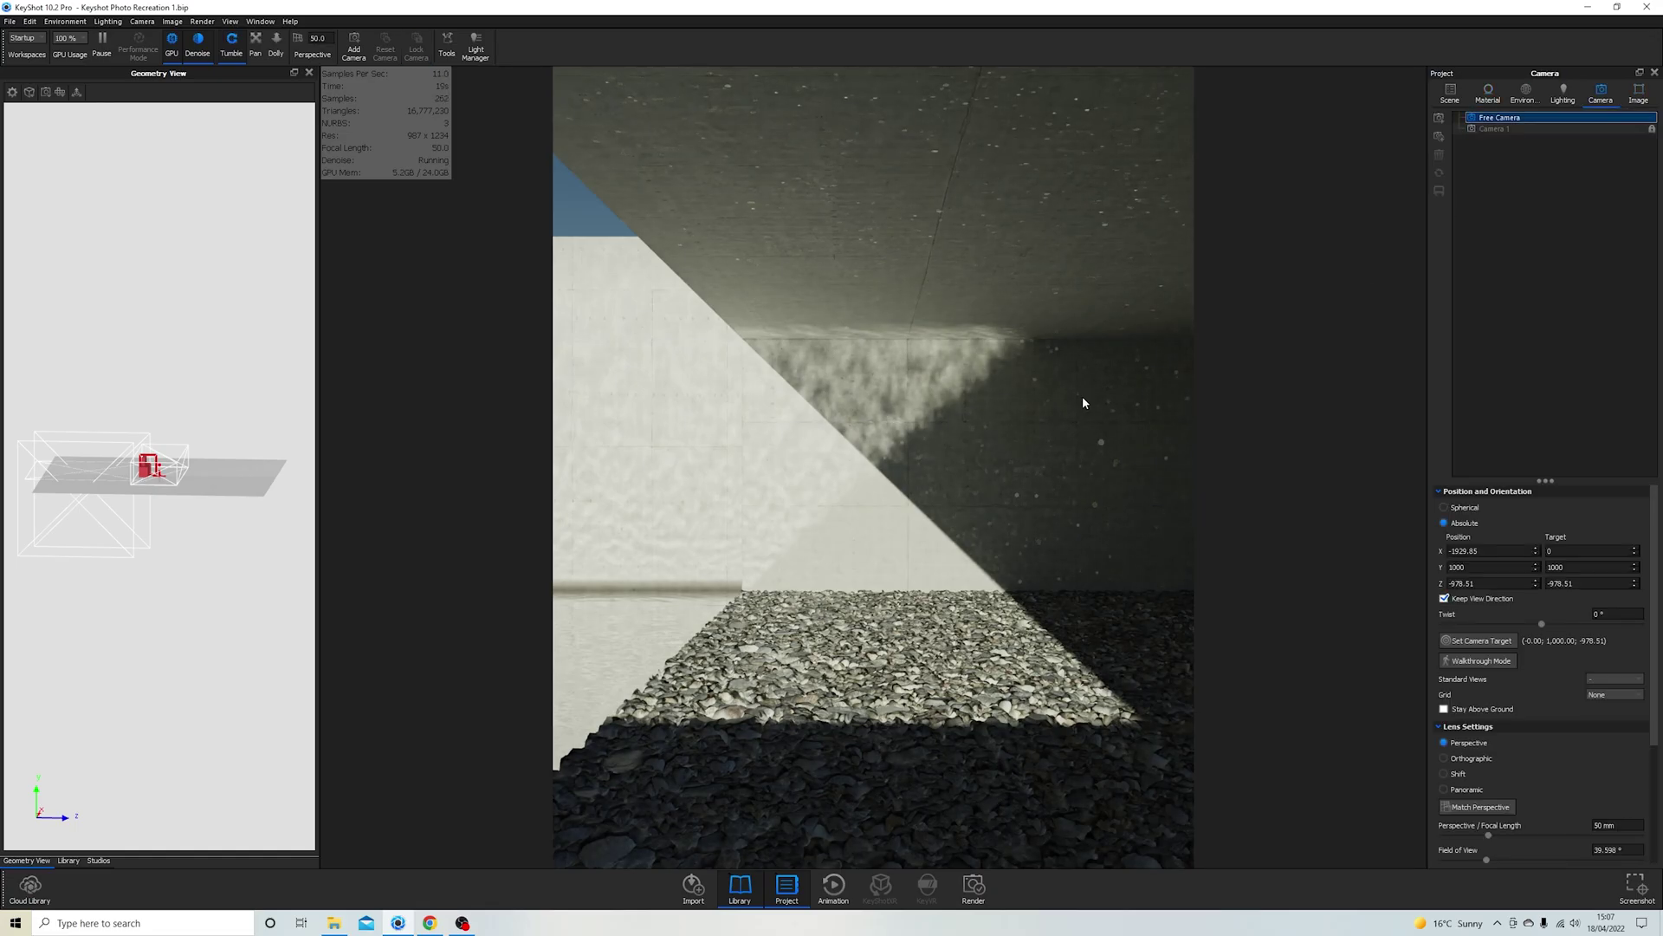
Step: Set the gravel material's Displace node height to -70 mm
drag(1083, 400, 722, 756)
double_click(551, 593)
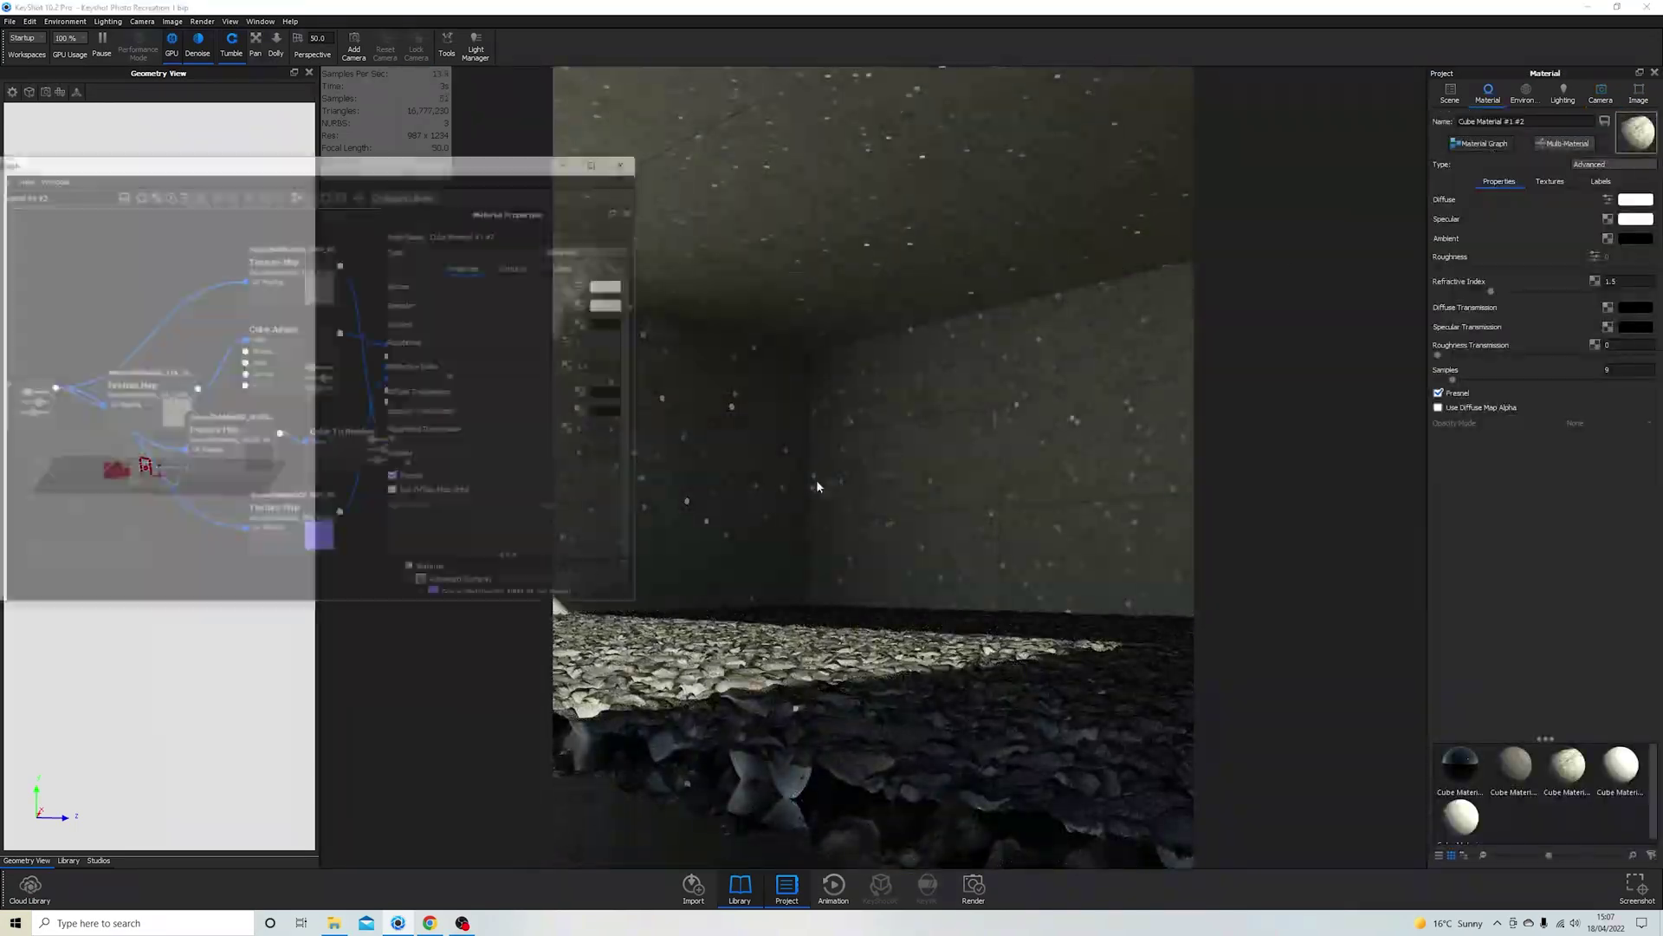
text(-)
click(884, 635)
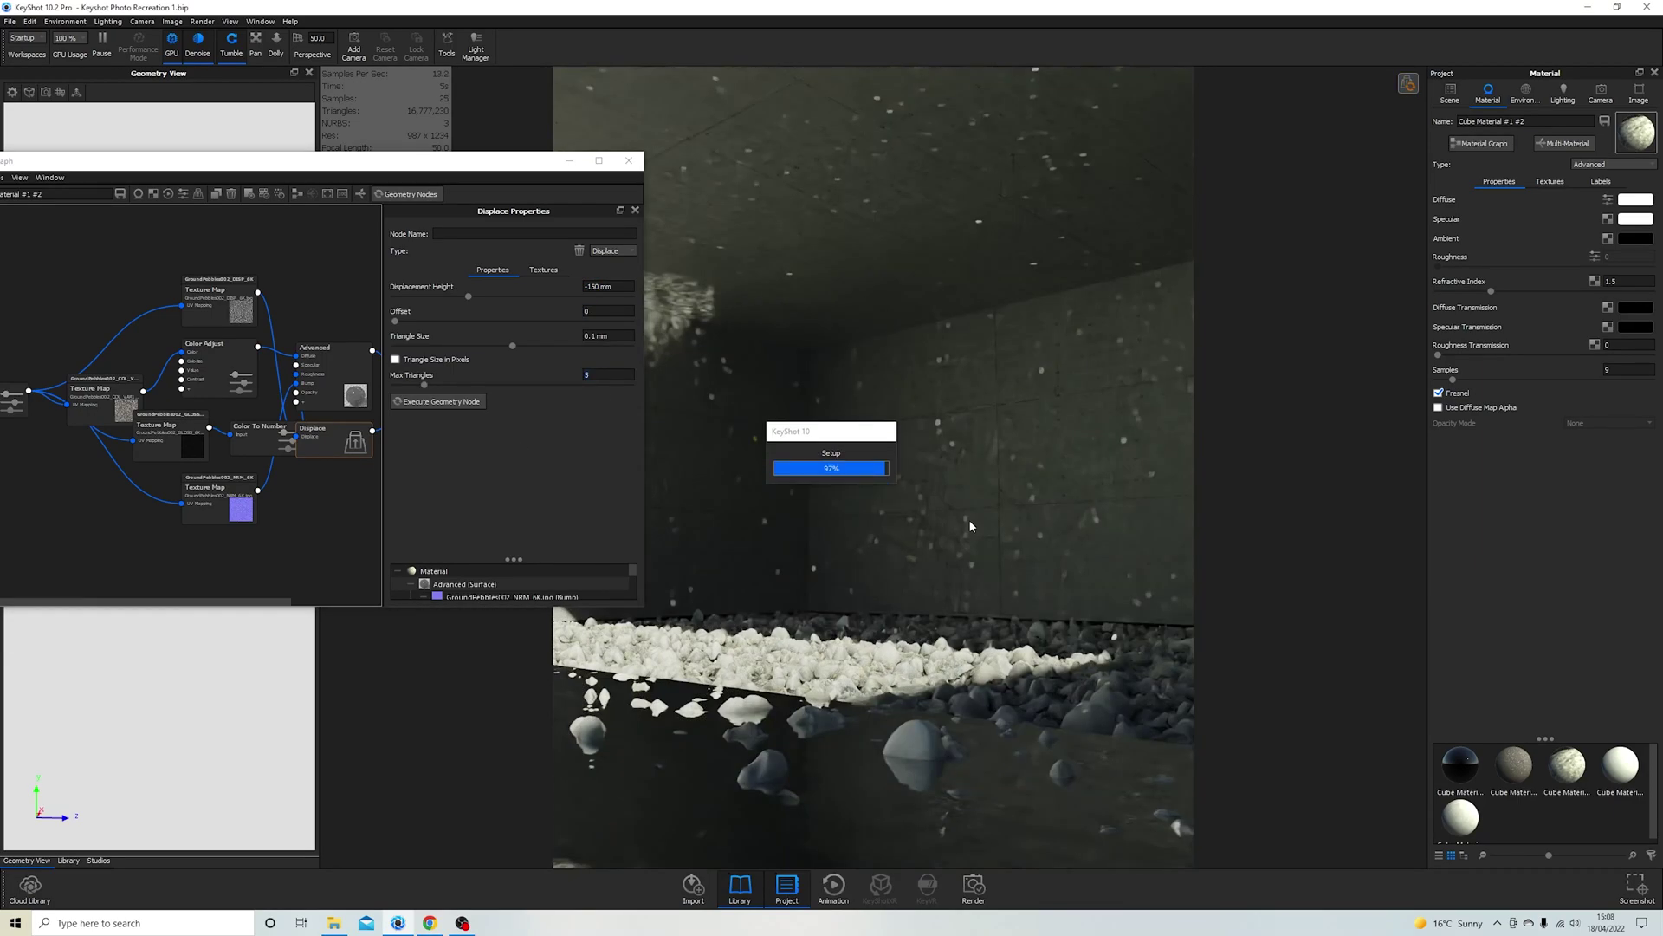
click(609, 286)
text(-70)
key(Return)
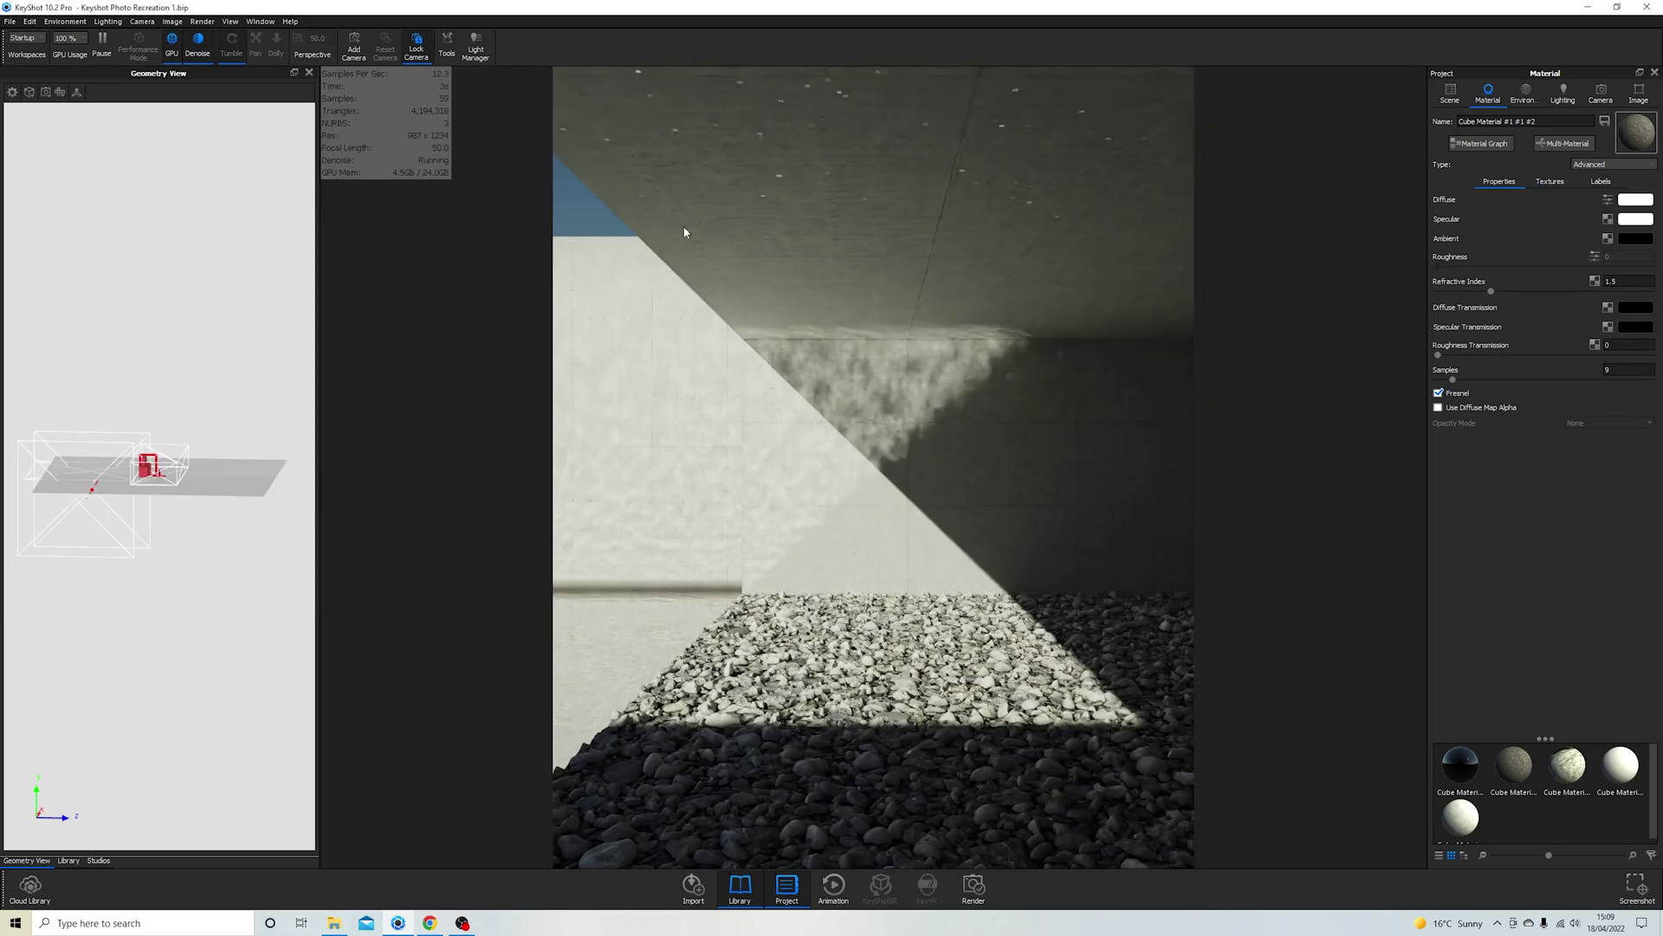
Step: Hide Cube_0 and flatten Cube_0 #1 to a Z scale of 0.01
click(684, 234)
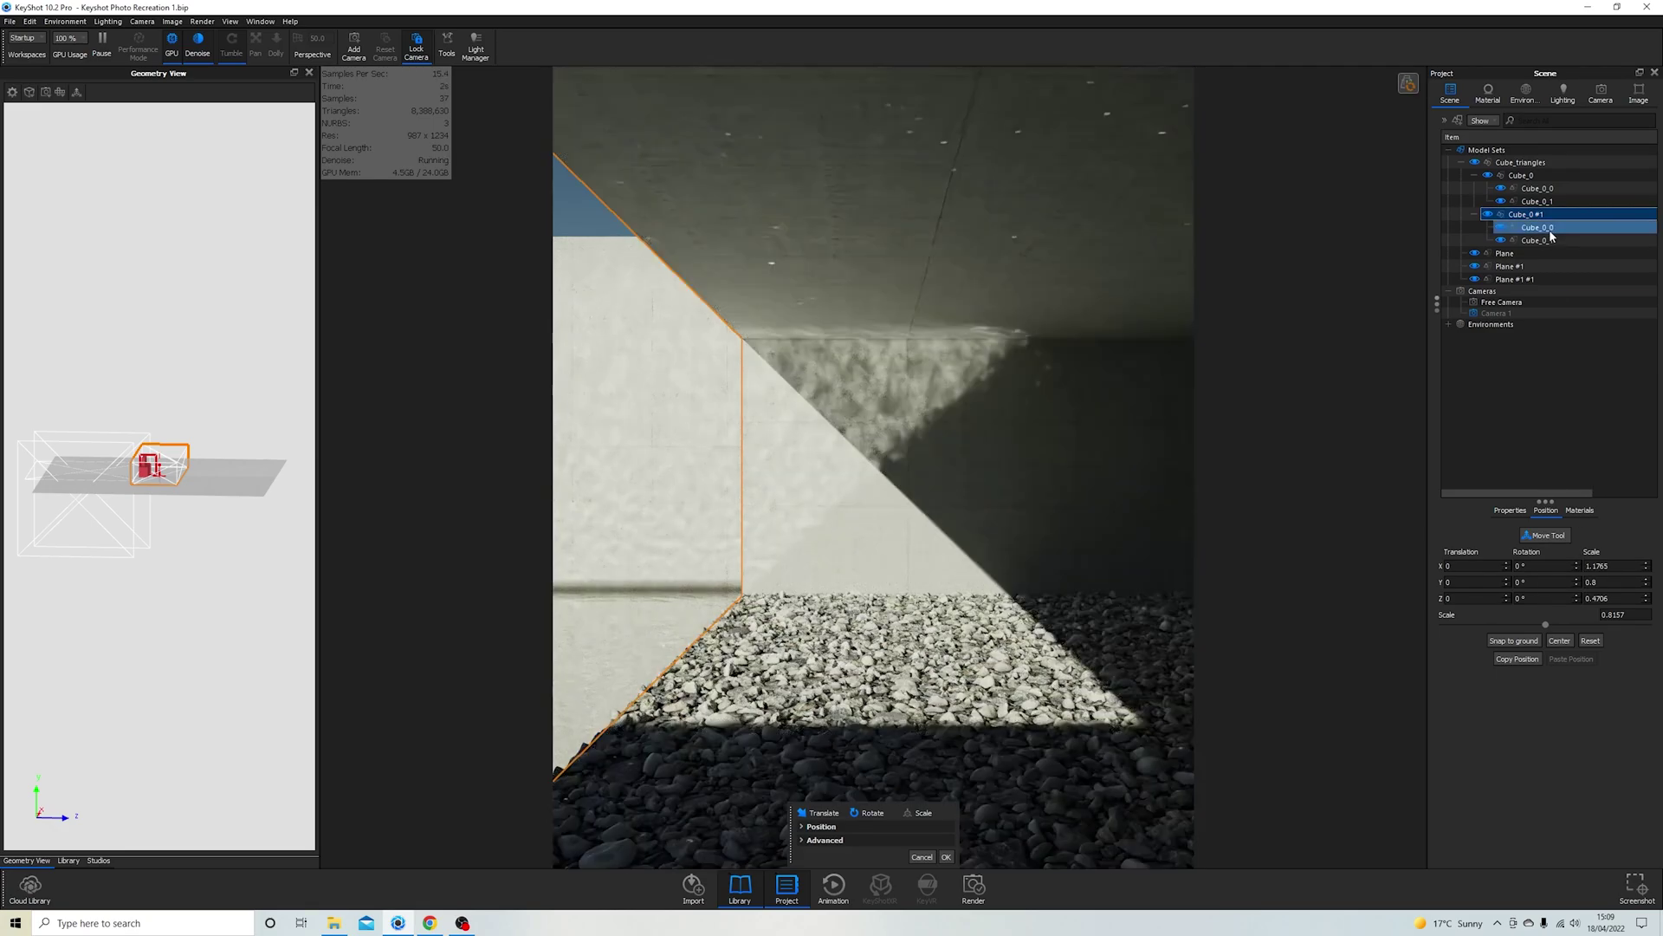
click(1488, 175)
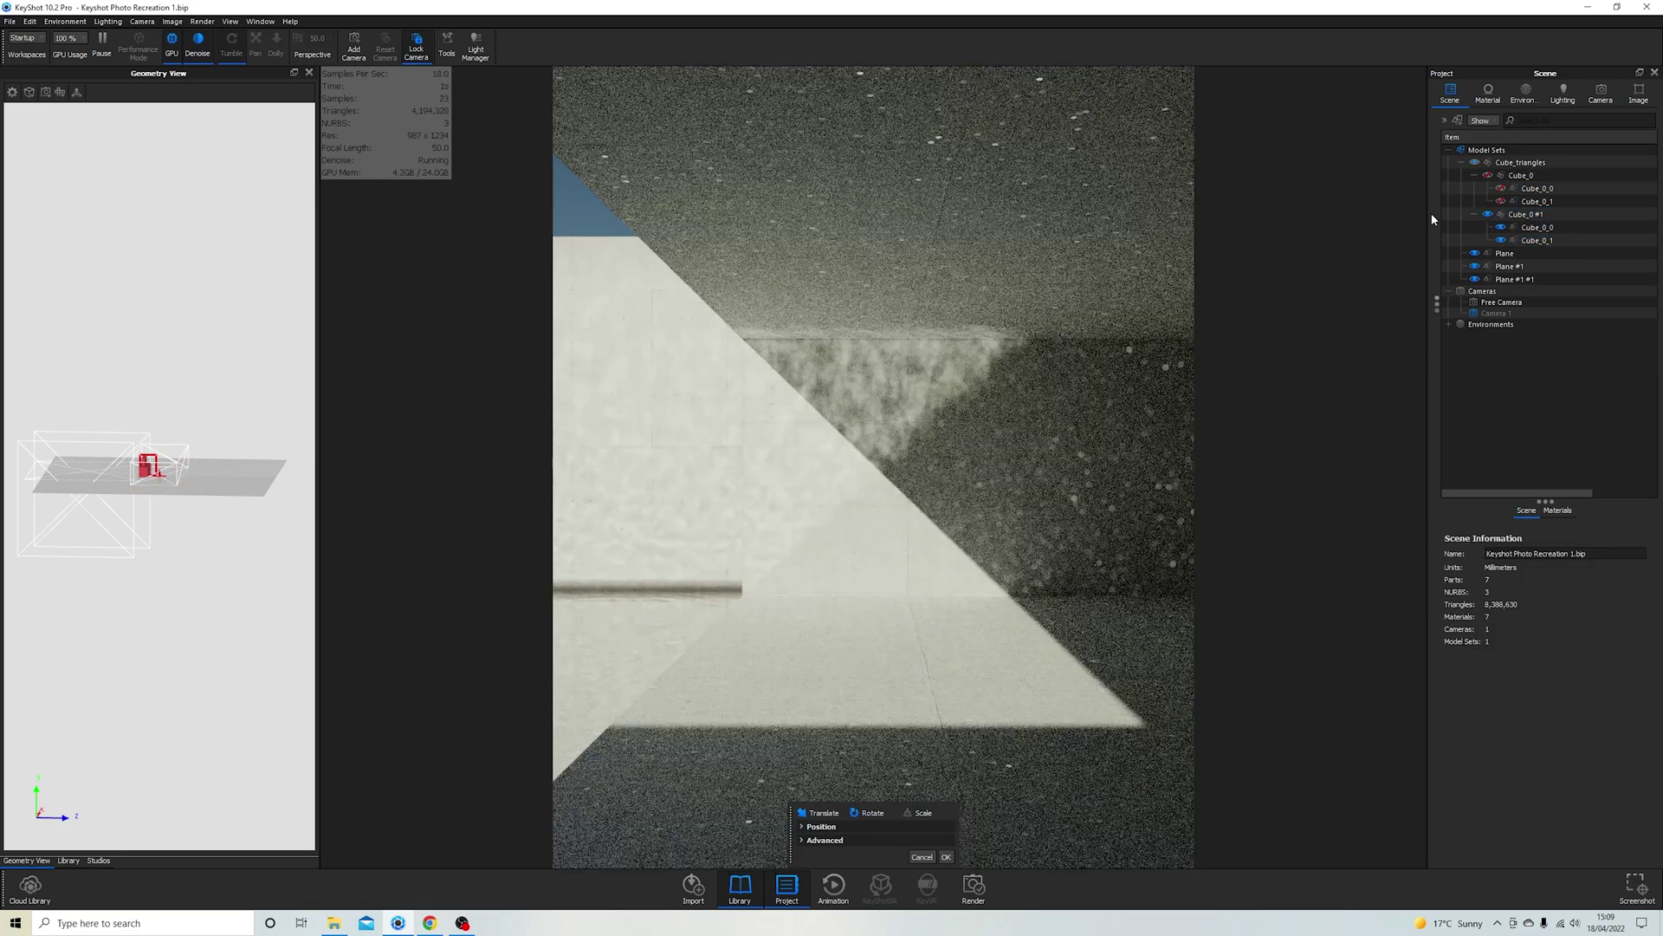
click(1515, 214)
key(Tab)
key(Tab)
text(0.01)
key(Return)
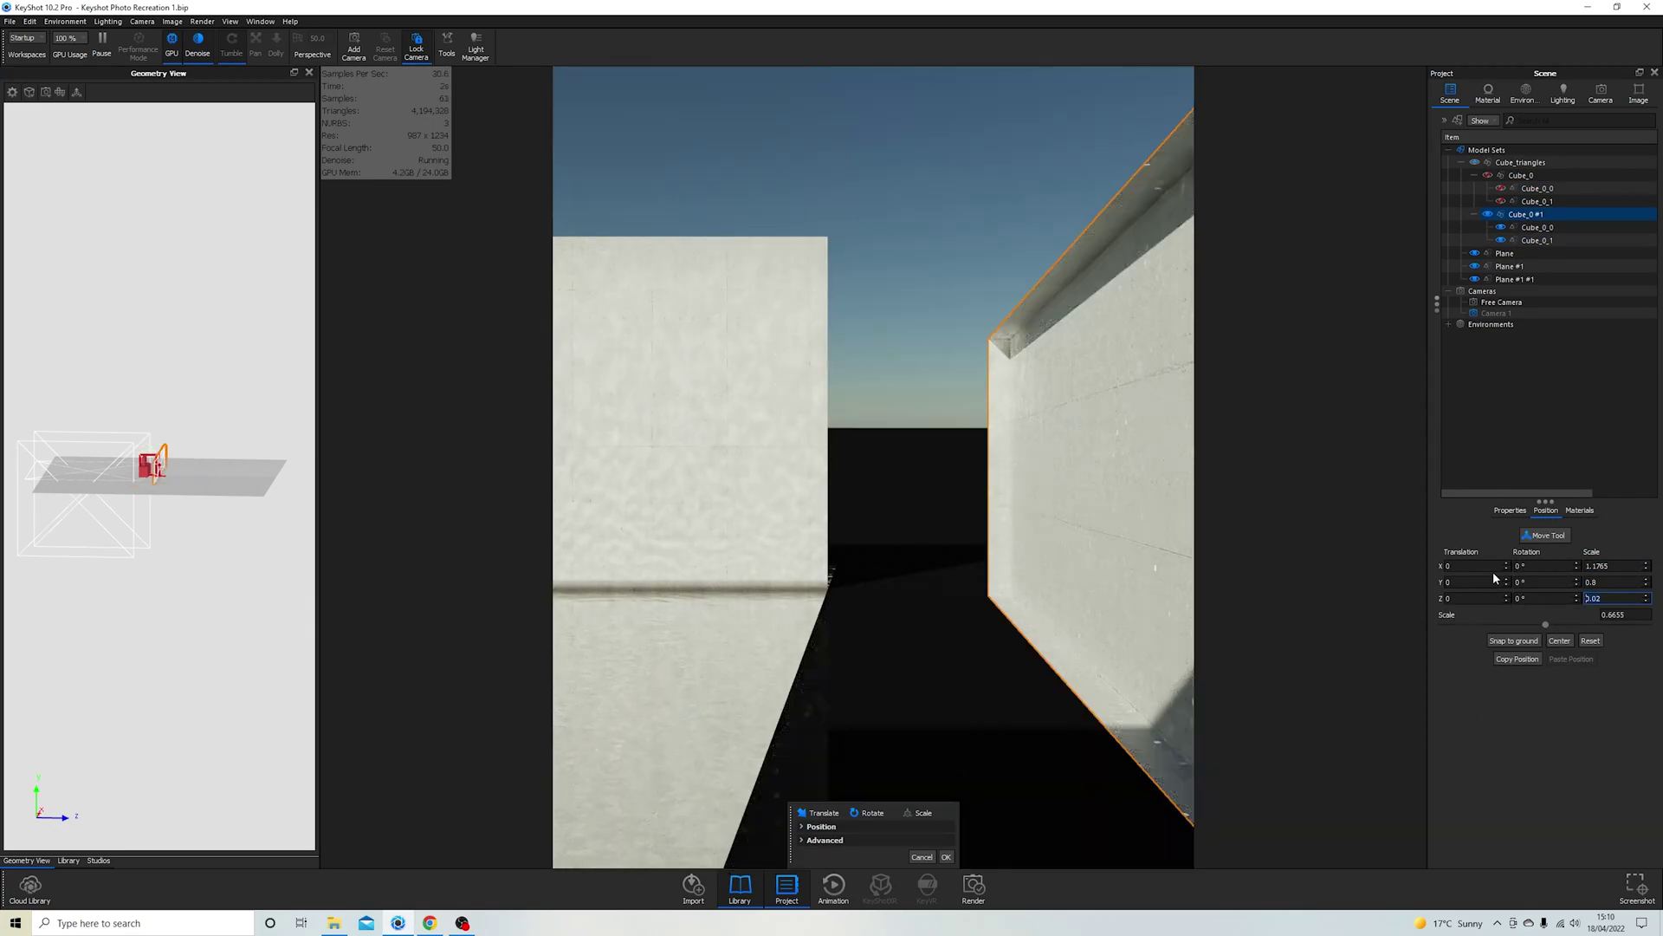
Step: Split the flattened cube's surfaces and delete the unwanted piece
right_click(1109, 548)
click(1180, 420)
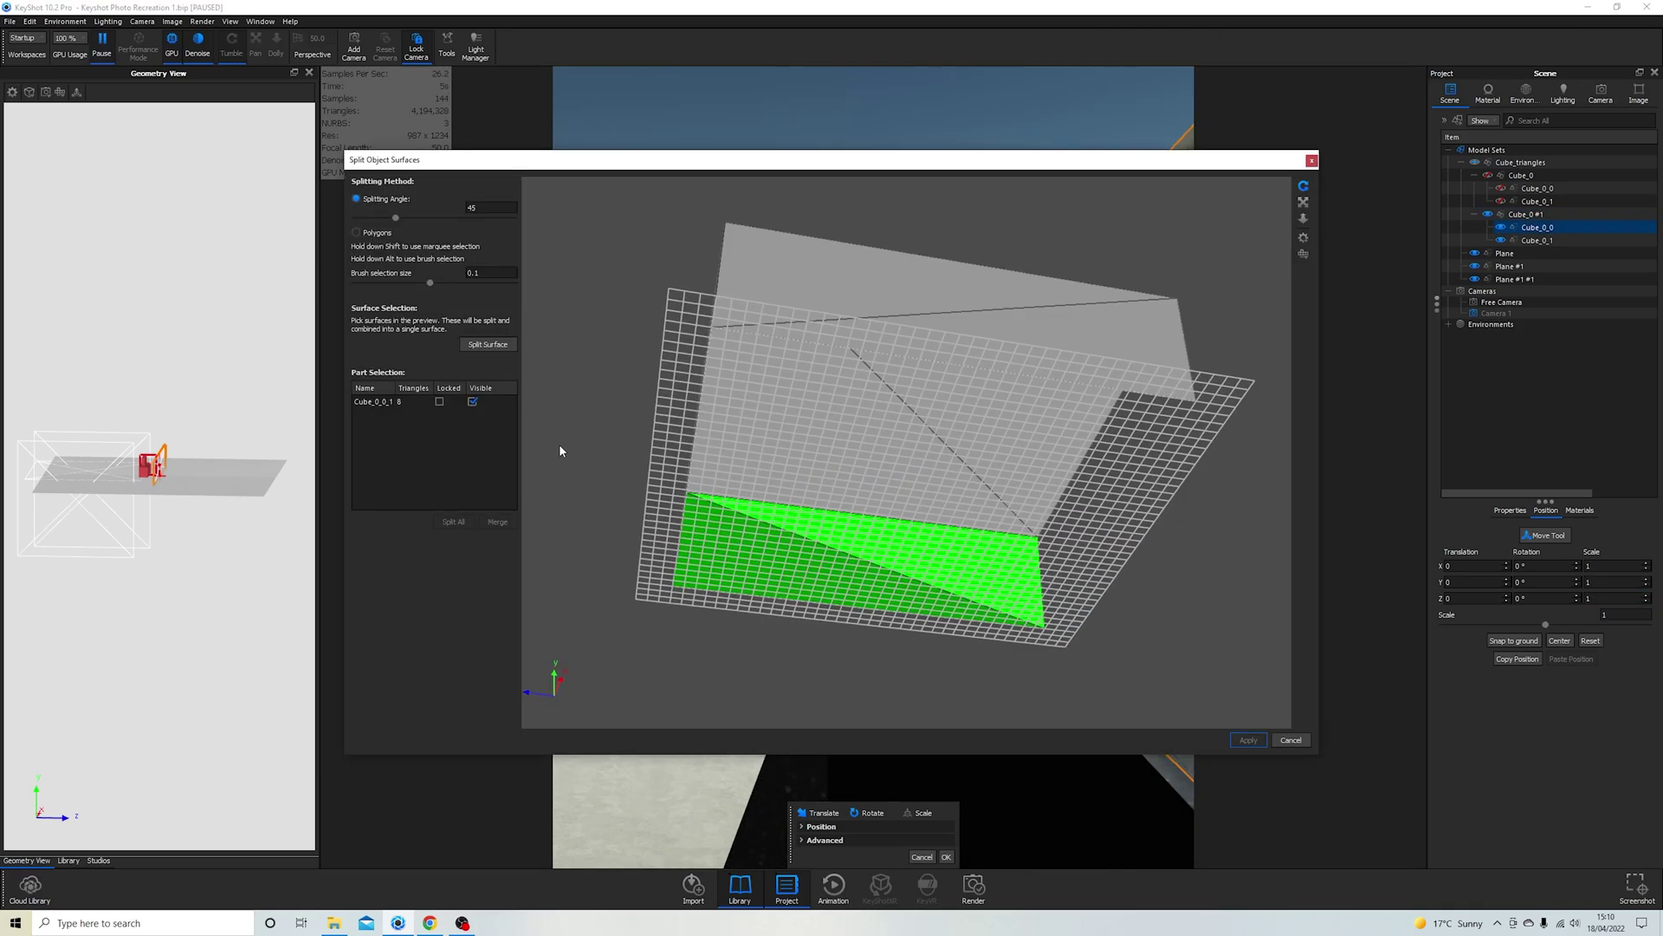
click(1260, 740)
key(Delete)
click(869, 472)
Step: Change the frame's material type to Metallic Paint
click(1483, 143)
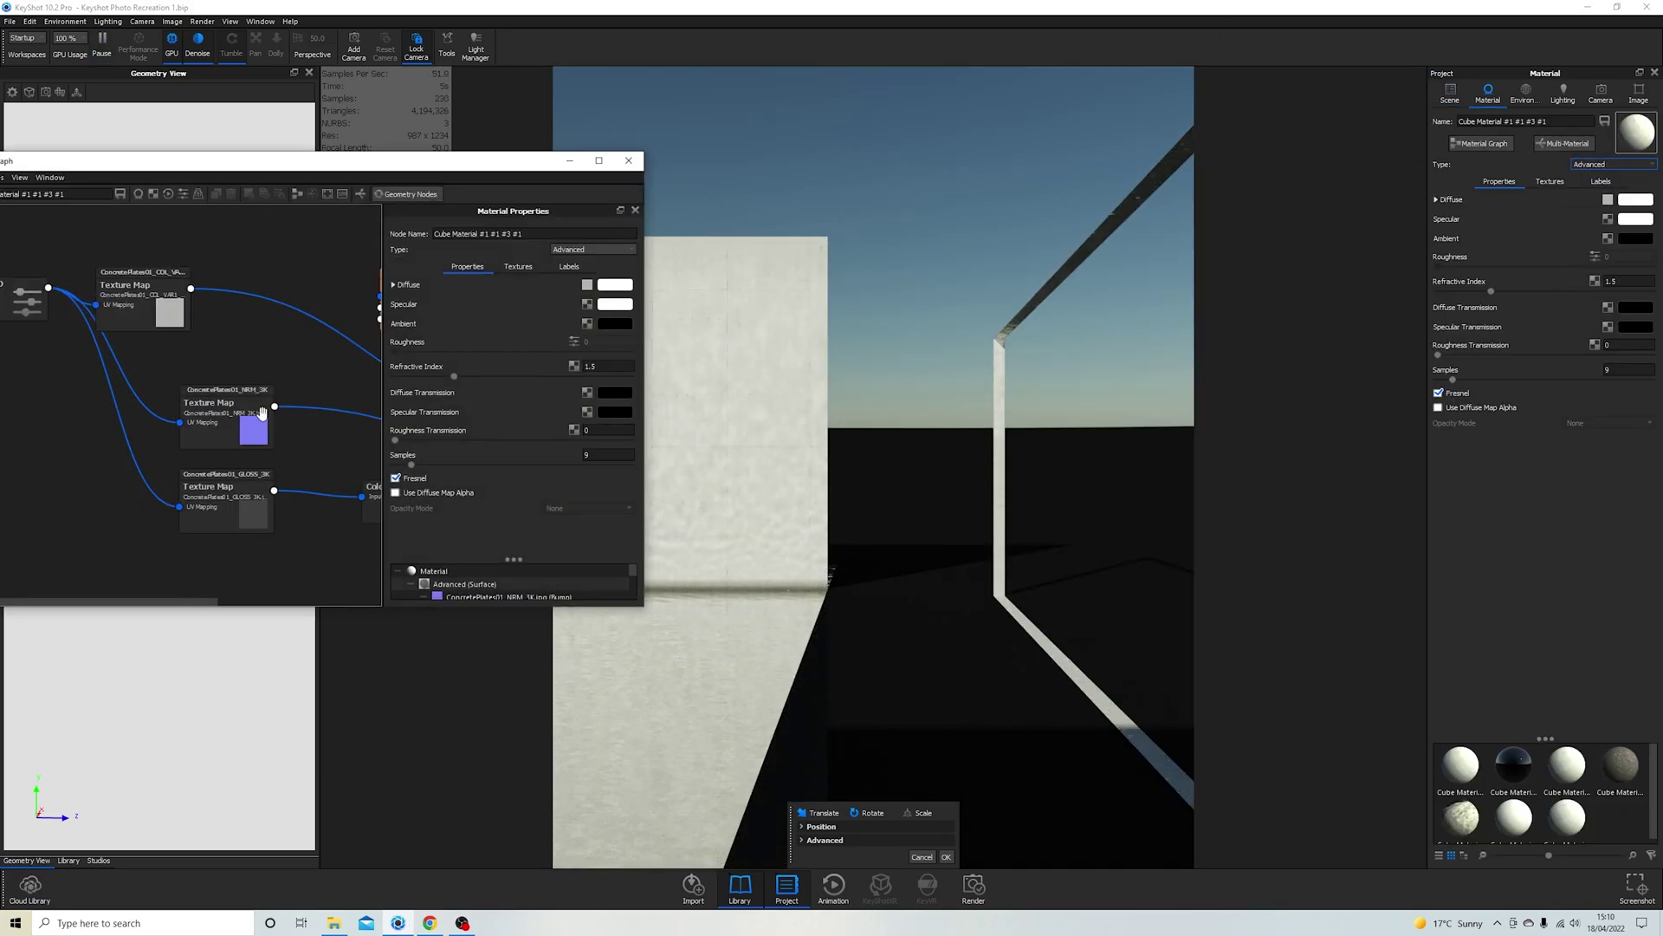
click(754, 253)
click(753, 349)
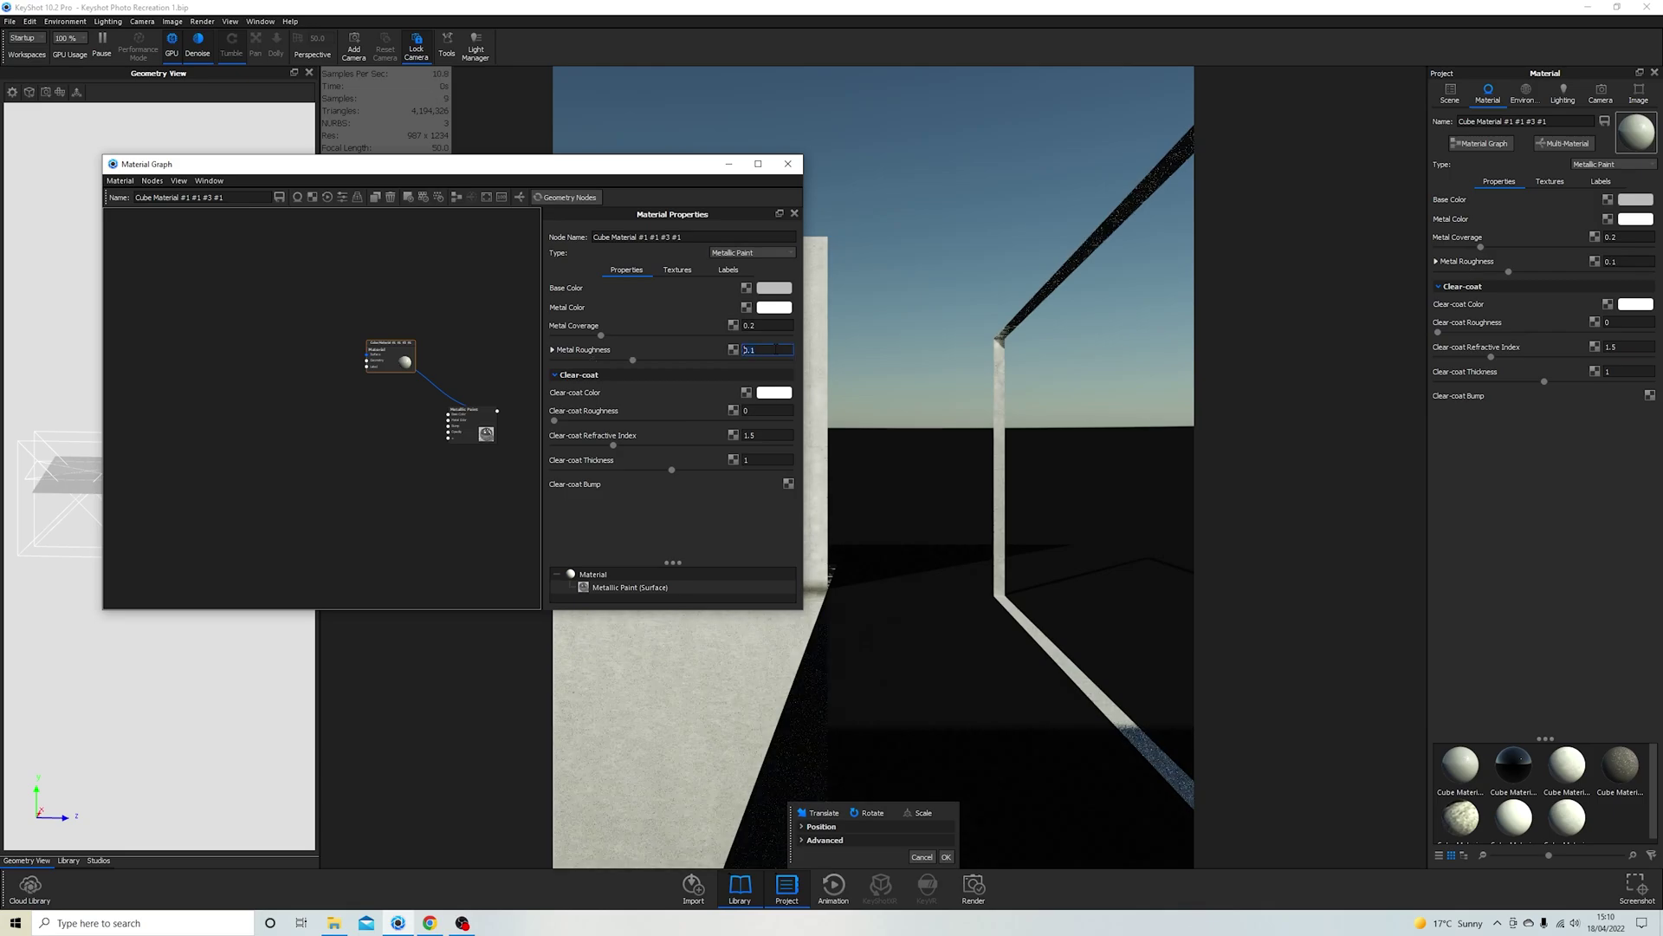
click(788, 164)
Step: Unhide Cube_0 to show the gravel floor again
click(1449, 93)
click(1521, 175)
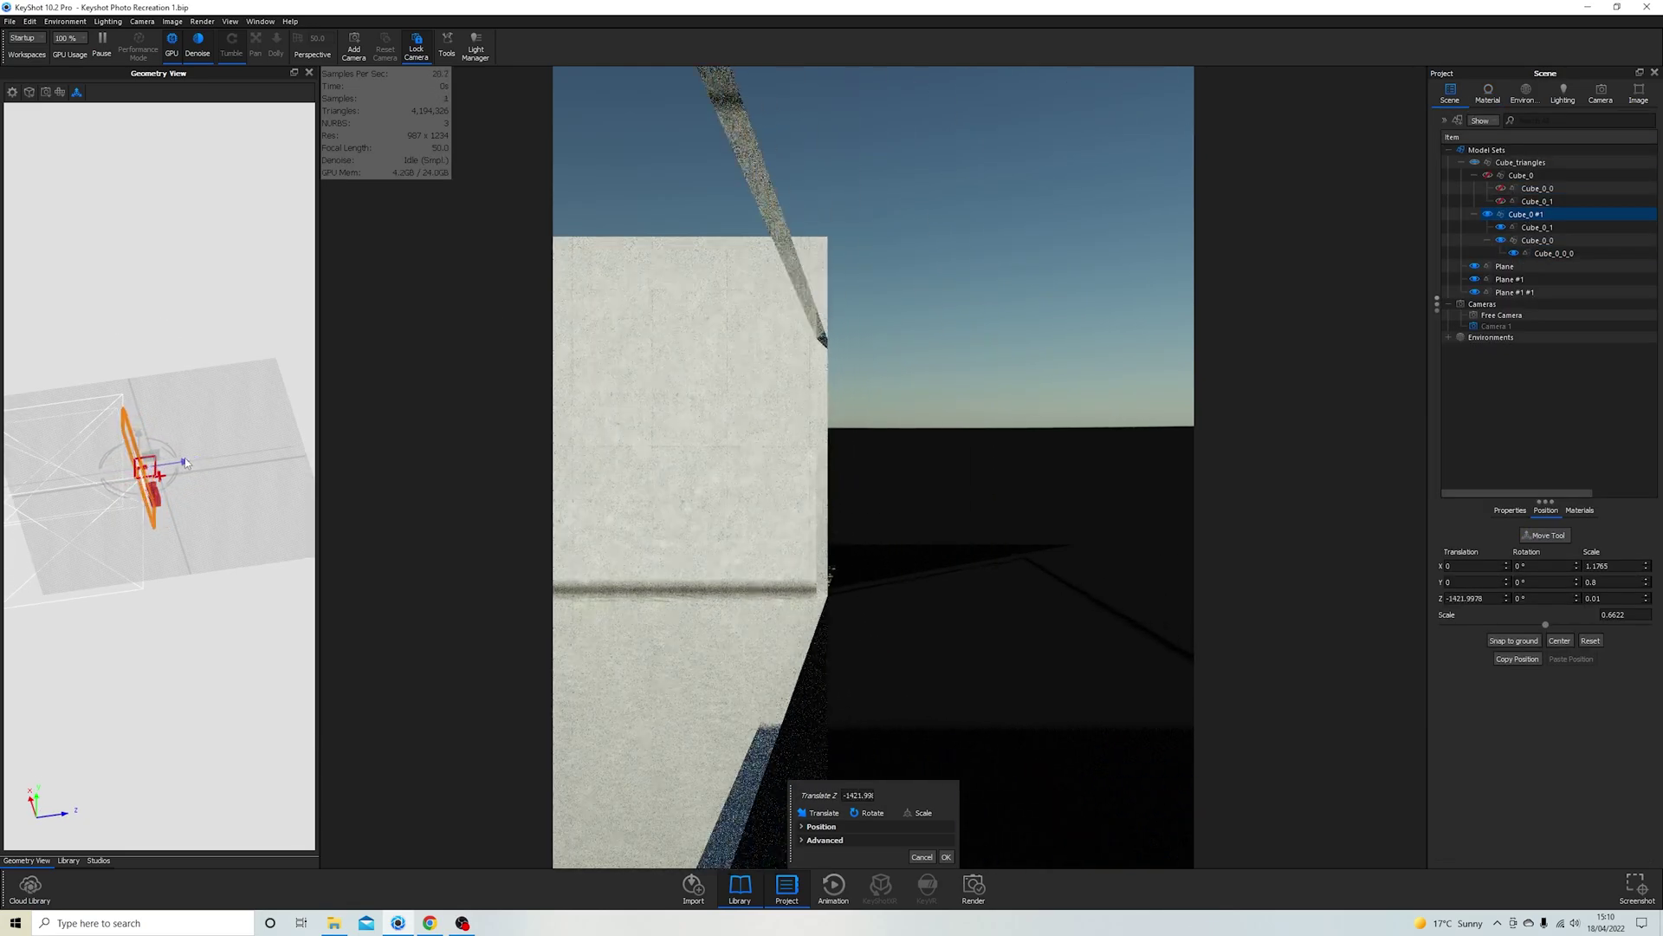
right_click(178, 256)
click(221, 271)
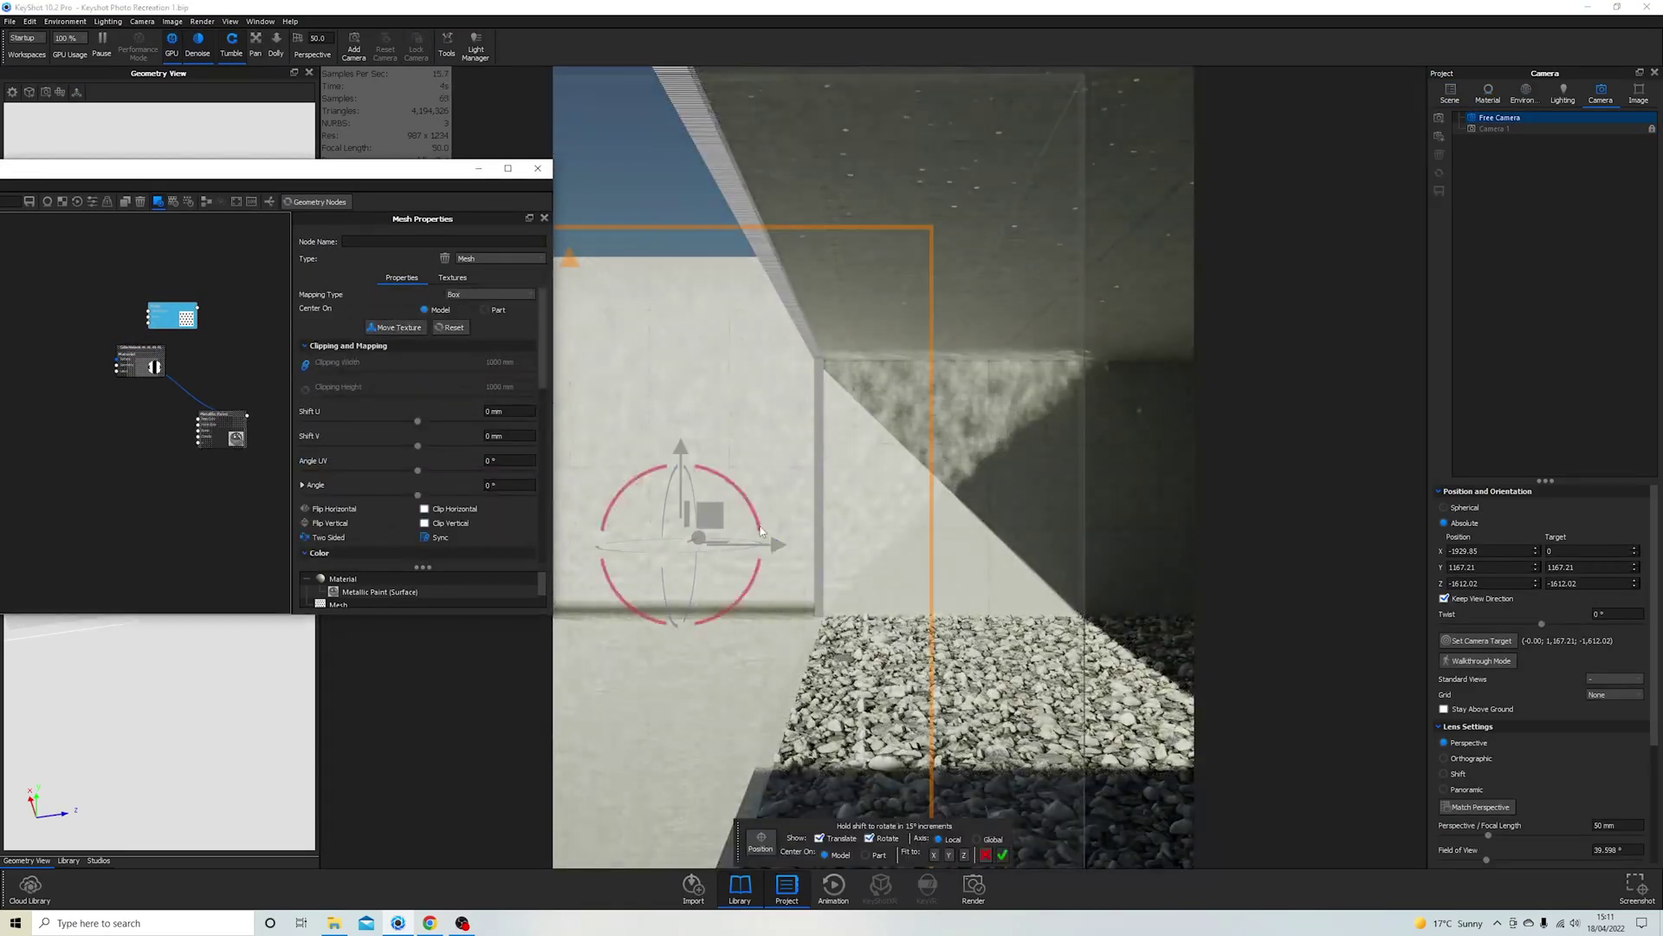
Step: Wire the Mesh pattern node into the Metallic Paint's Bump and Clear-coat Color inputs
scroll(446, 489, down, 5)
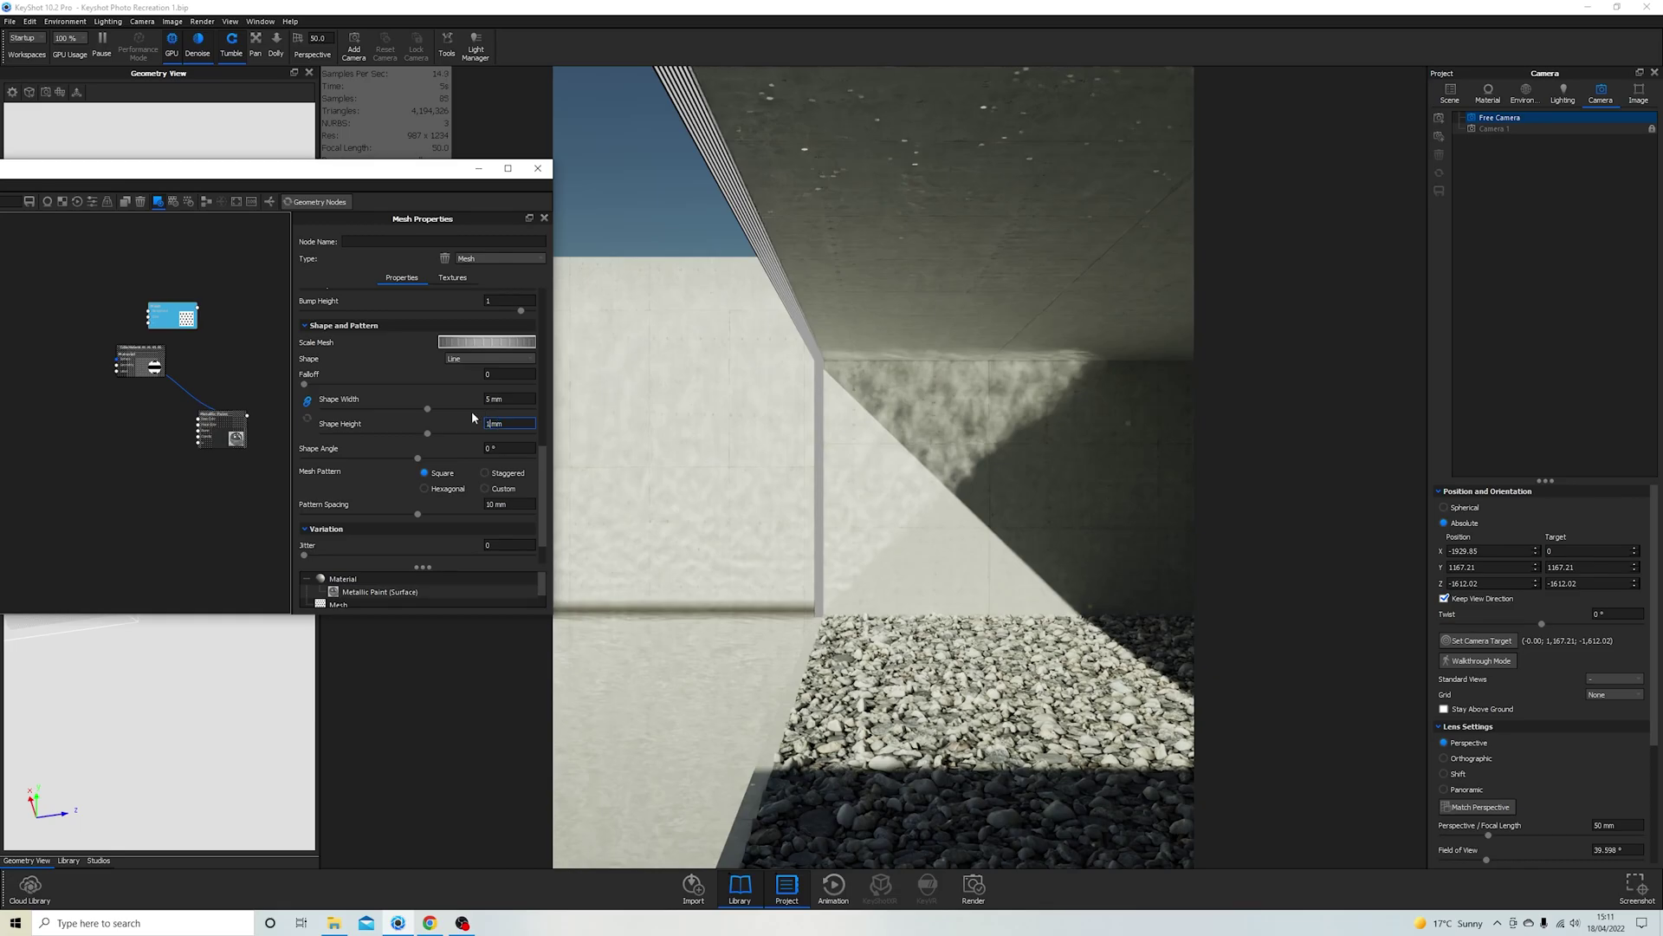
scroll(439, 443, up, 3)
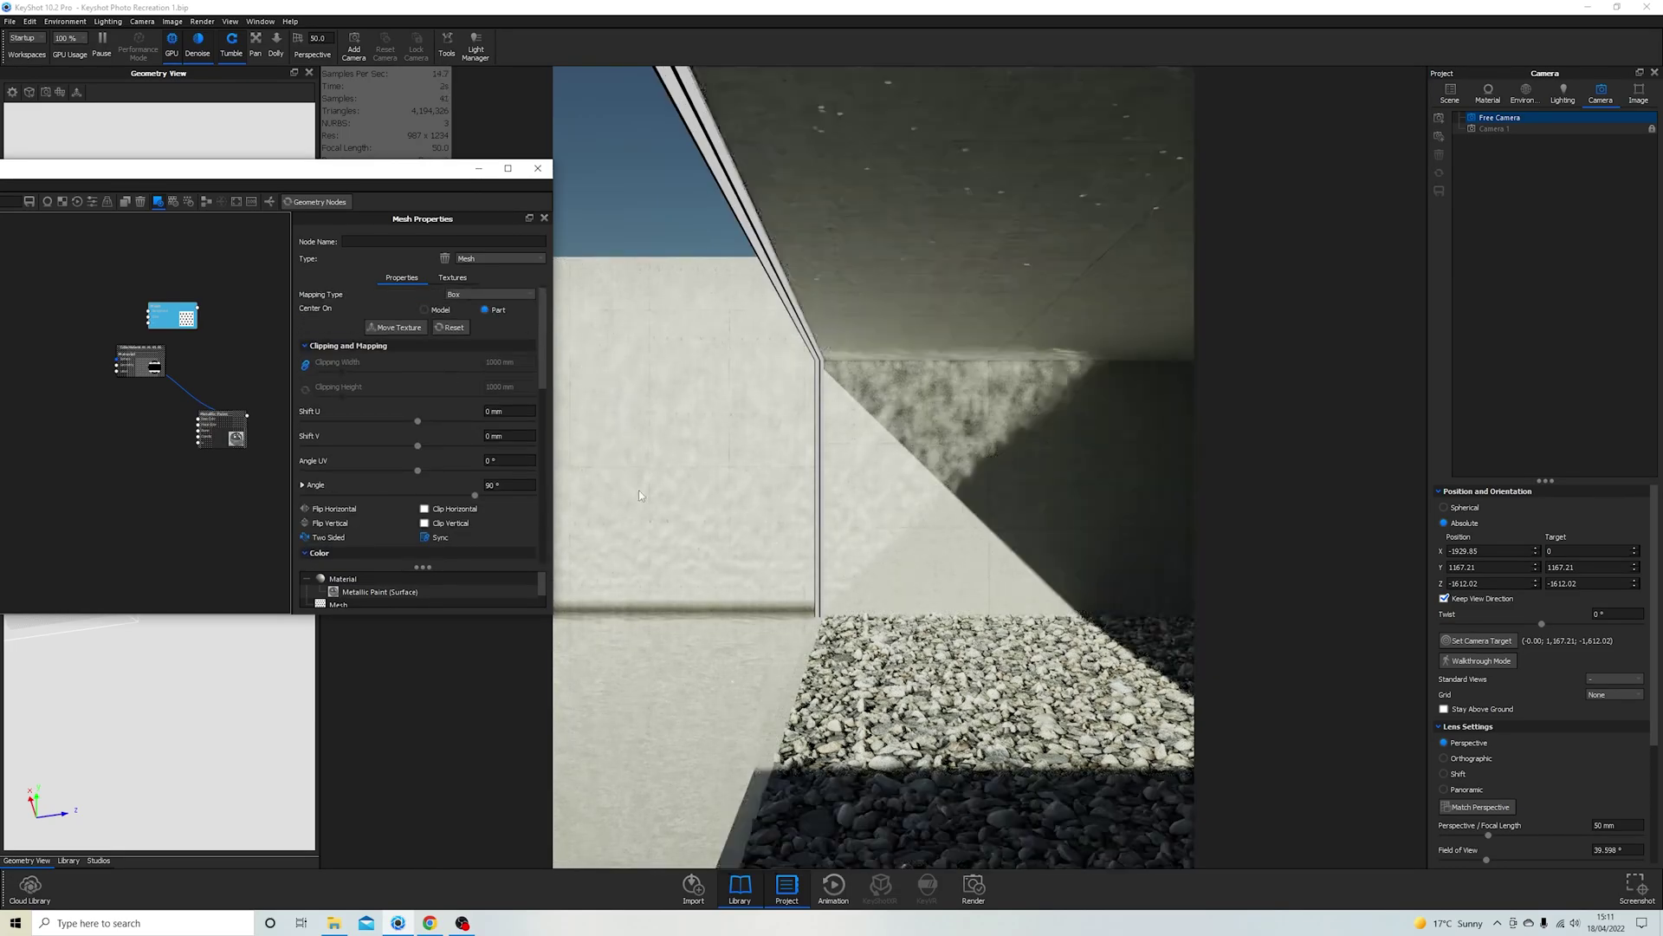
scroll(464, 451, down, 5)
click(491, 459)
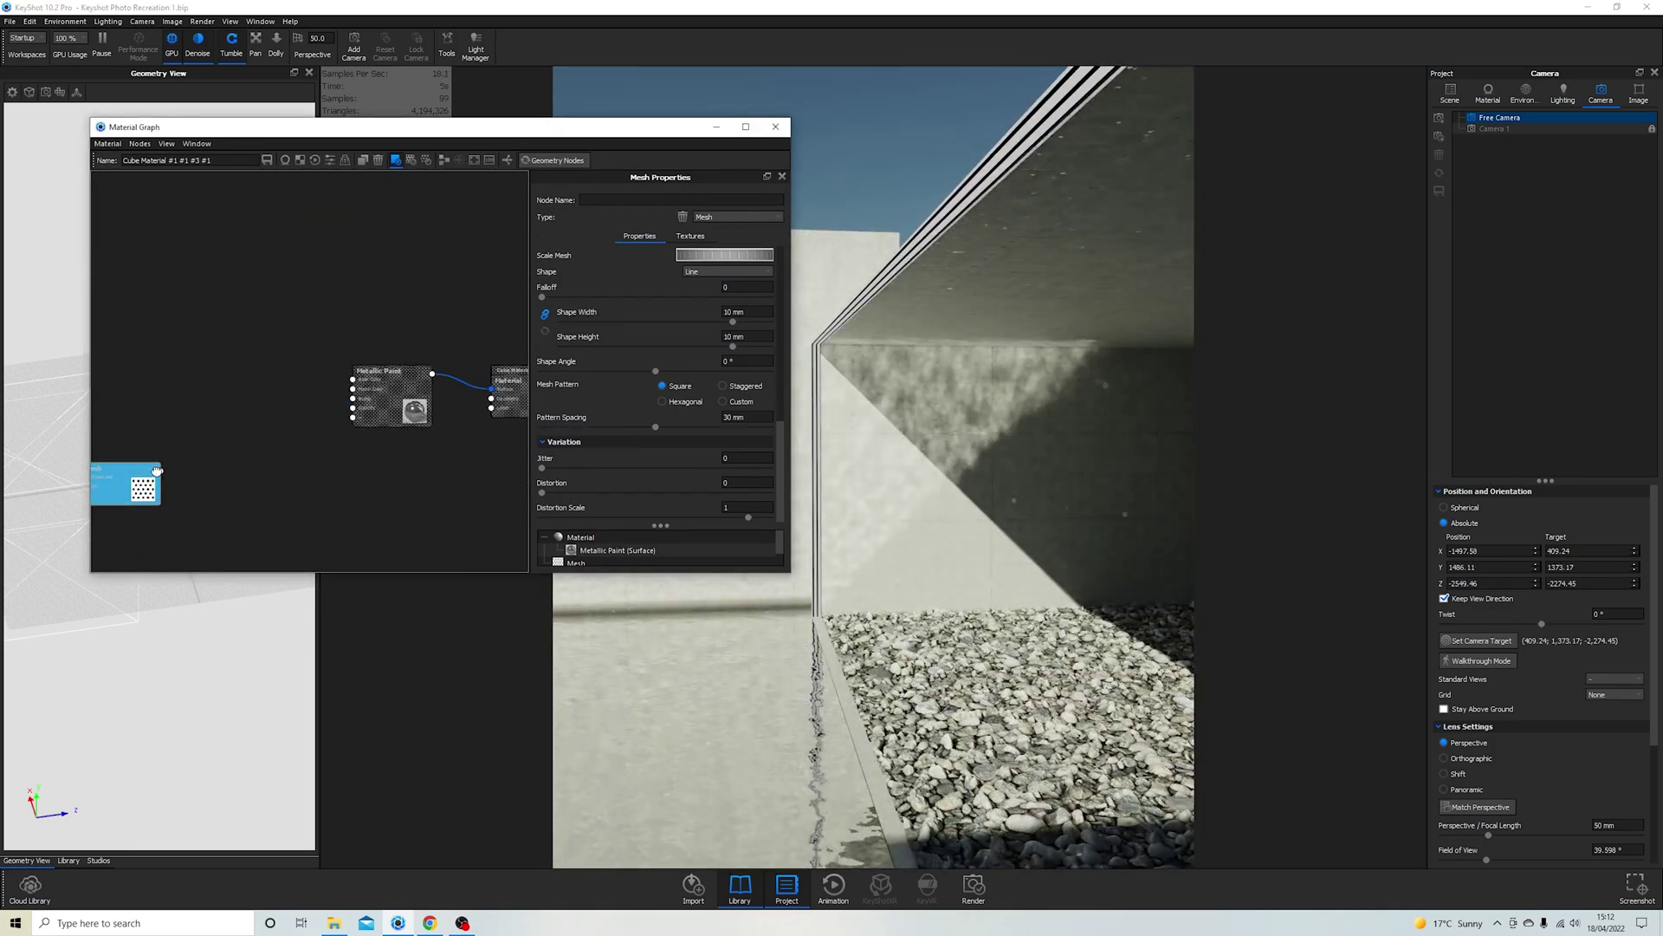
drag(157, 471, 352, 398)
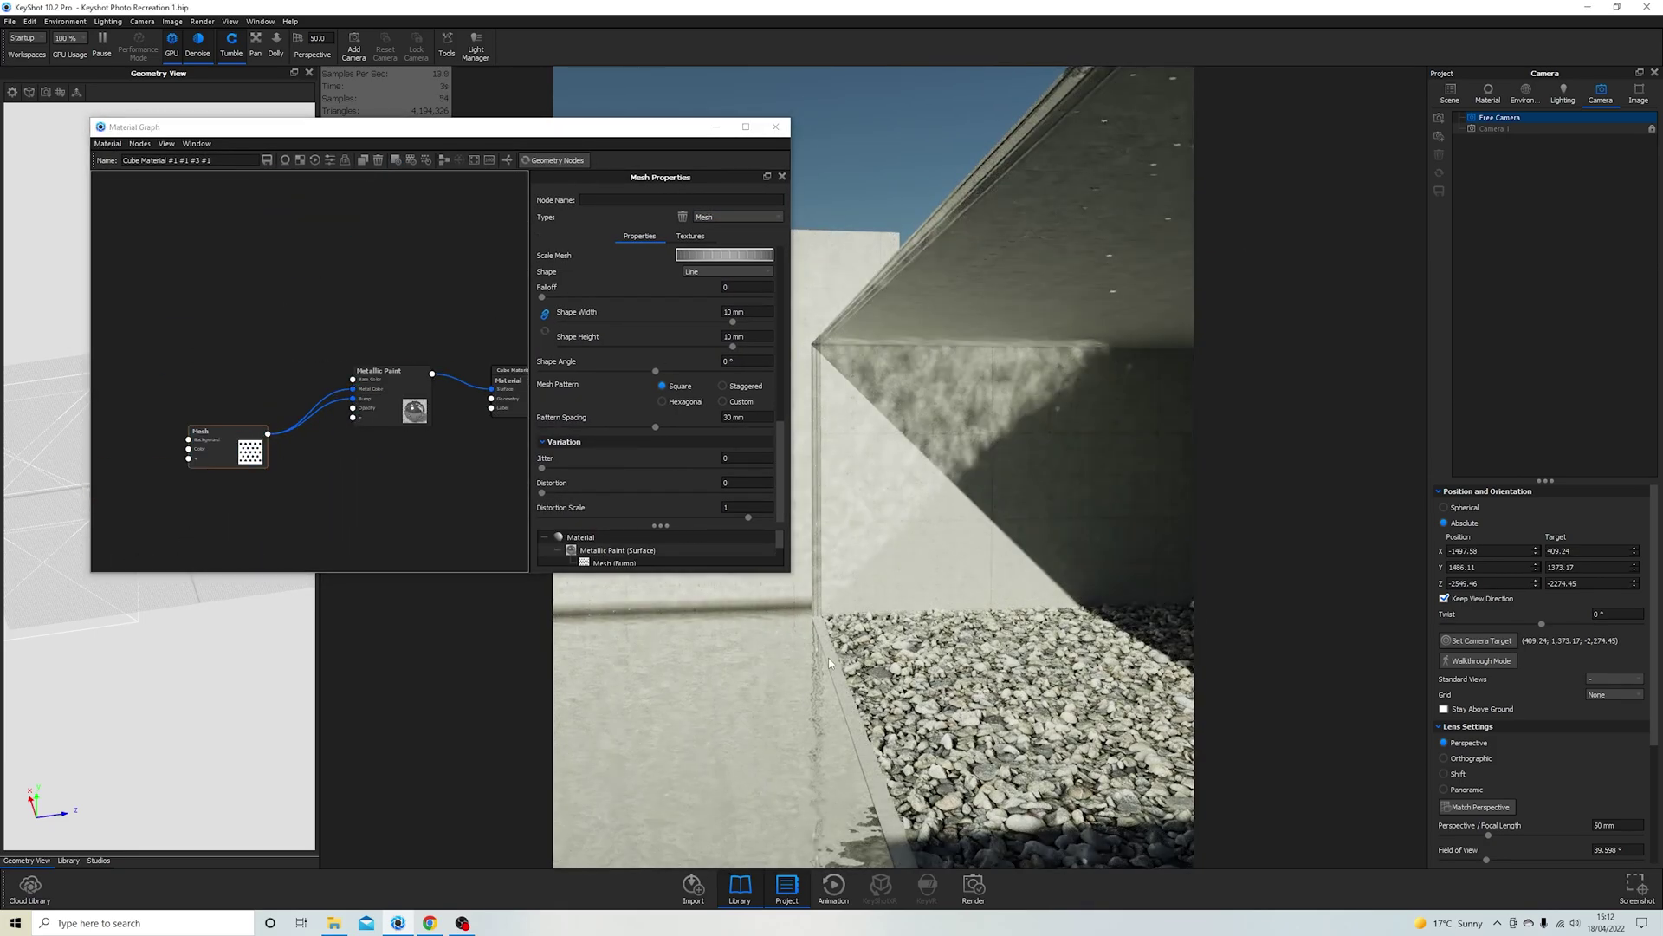
drag(271, 435, 214, 403)
click(355, 385)
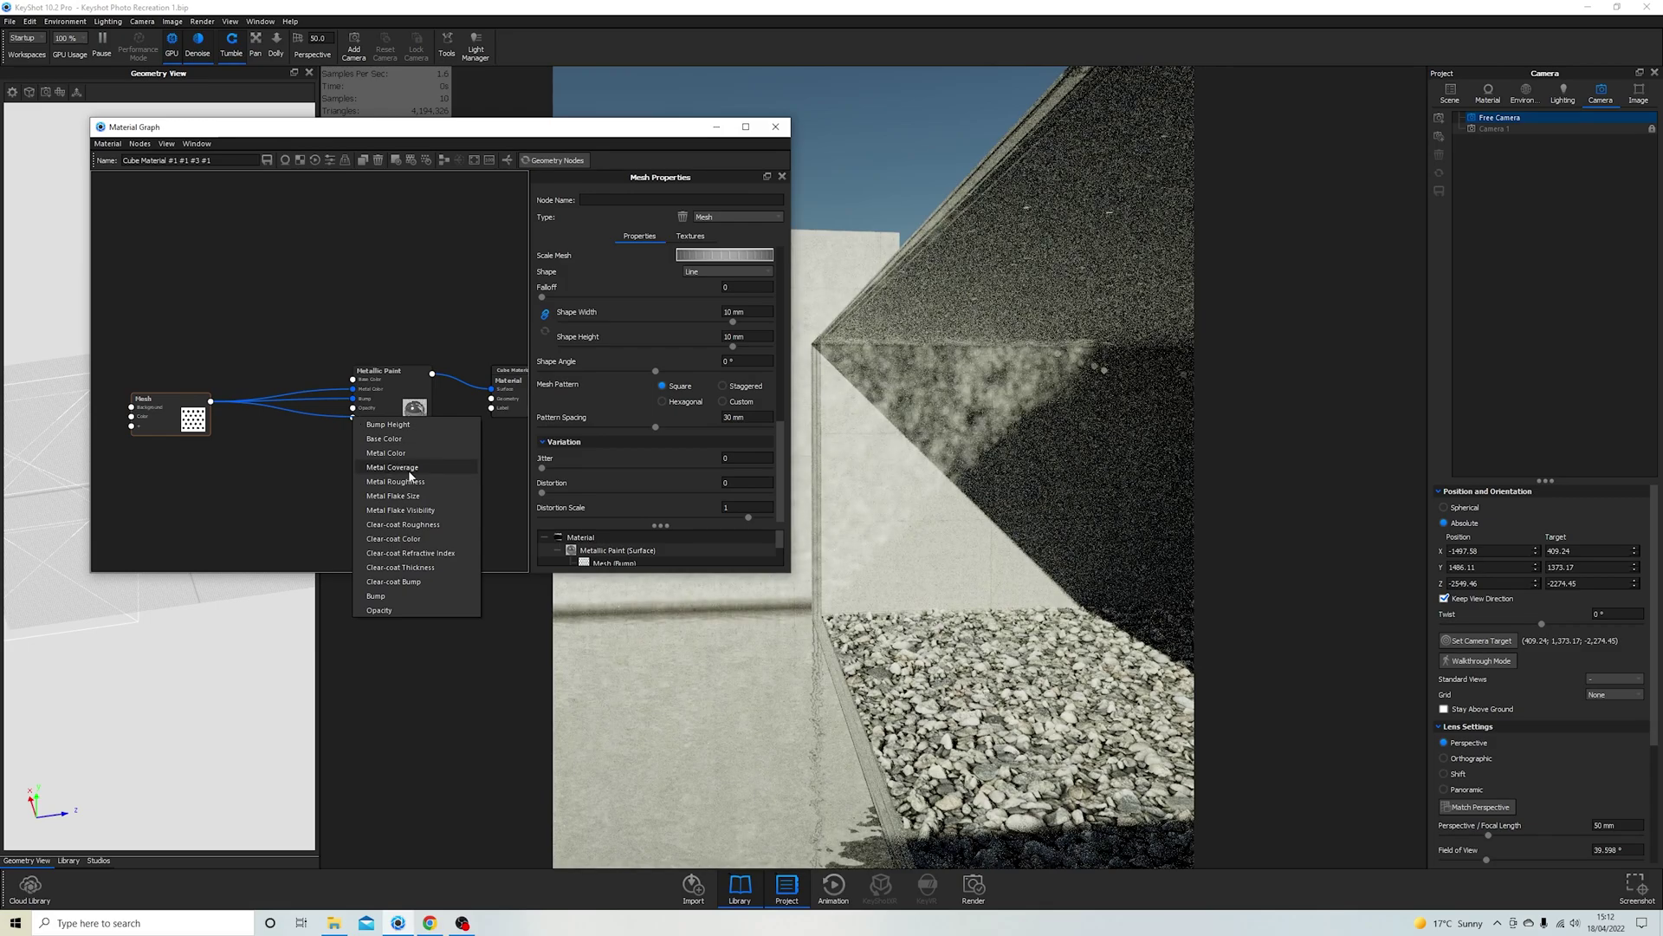
click(438, 563)
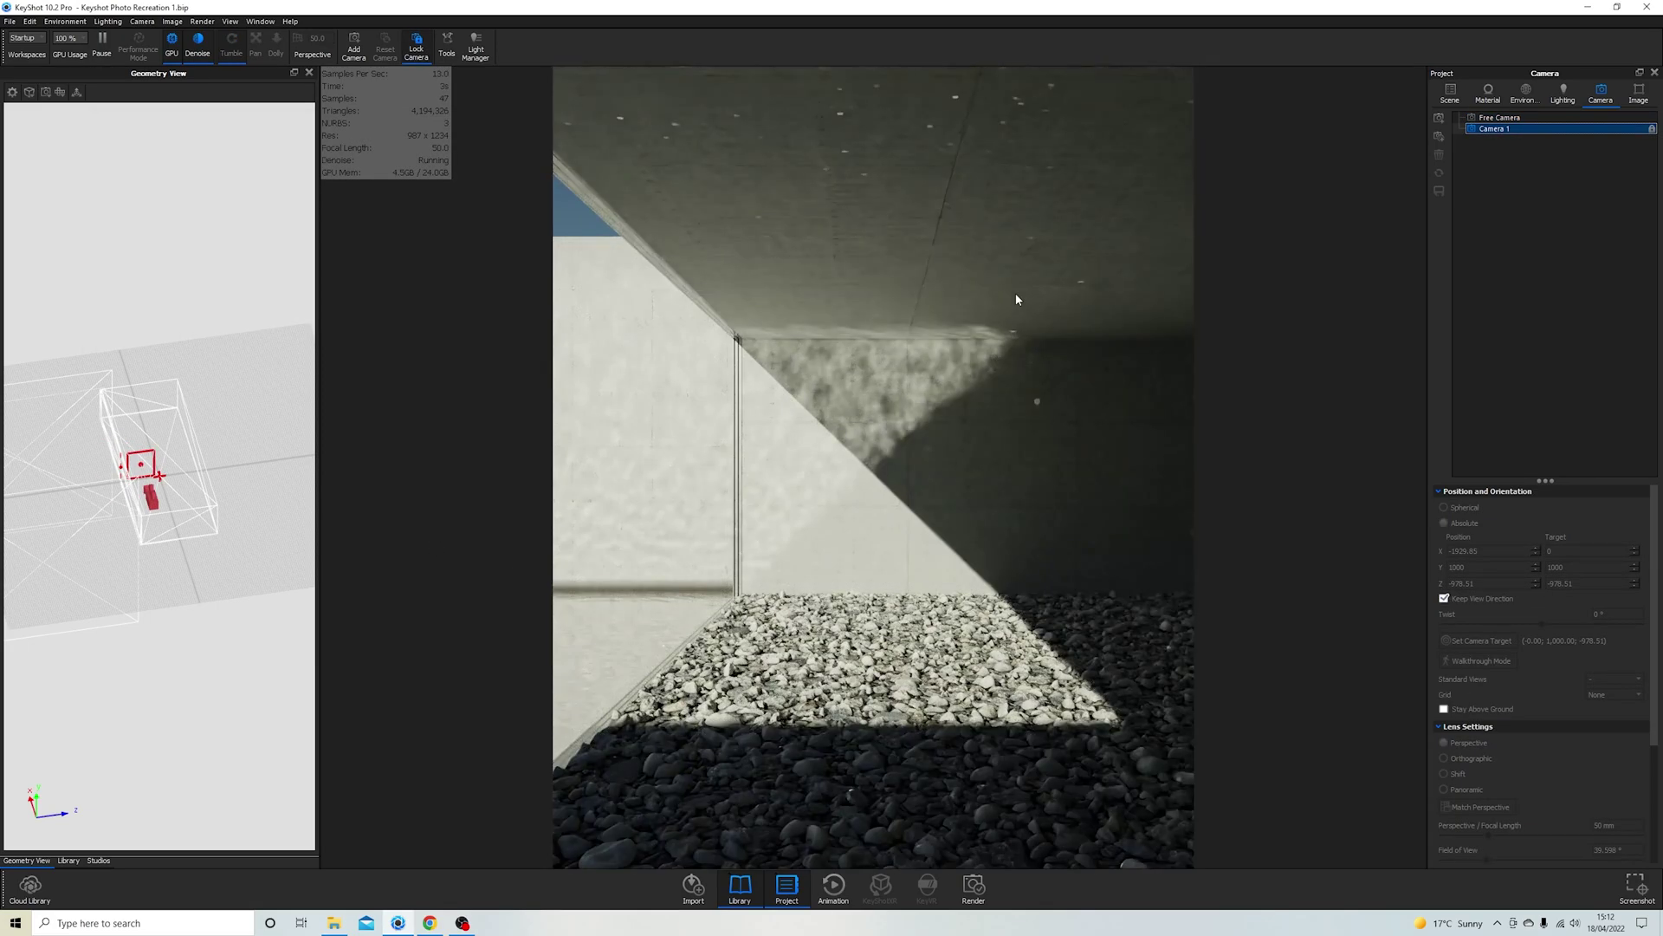
Step: Stand Plane #1 #1 upright with a -90° X rotation and adjust its Z position
click(653, 516)
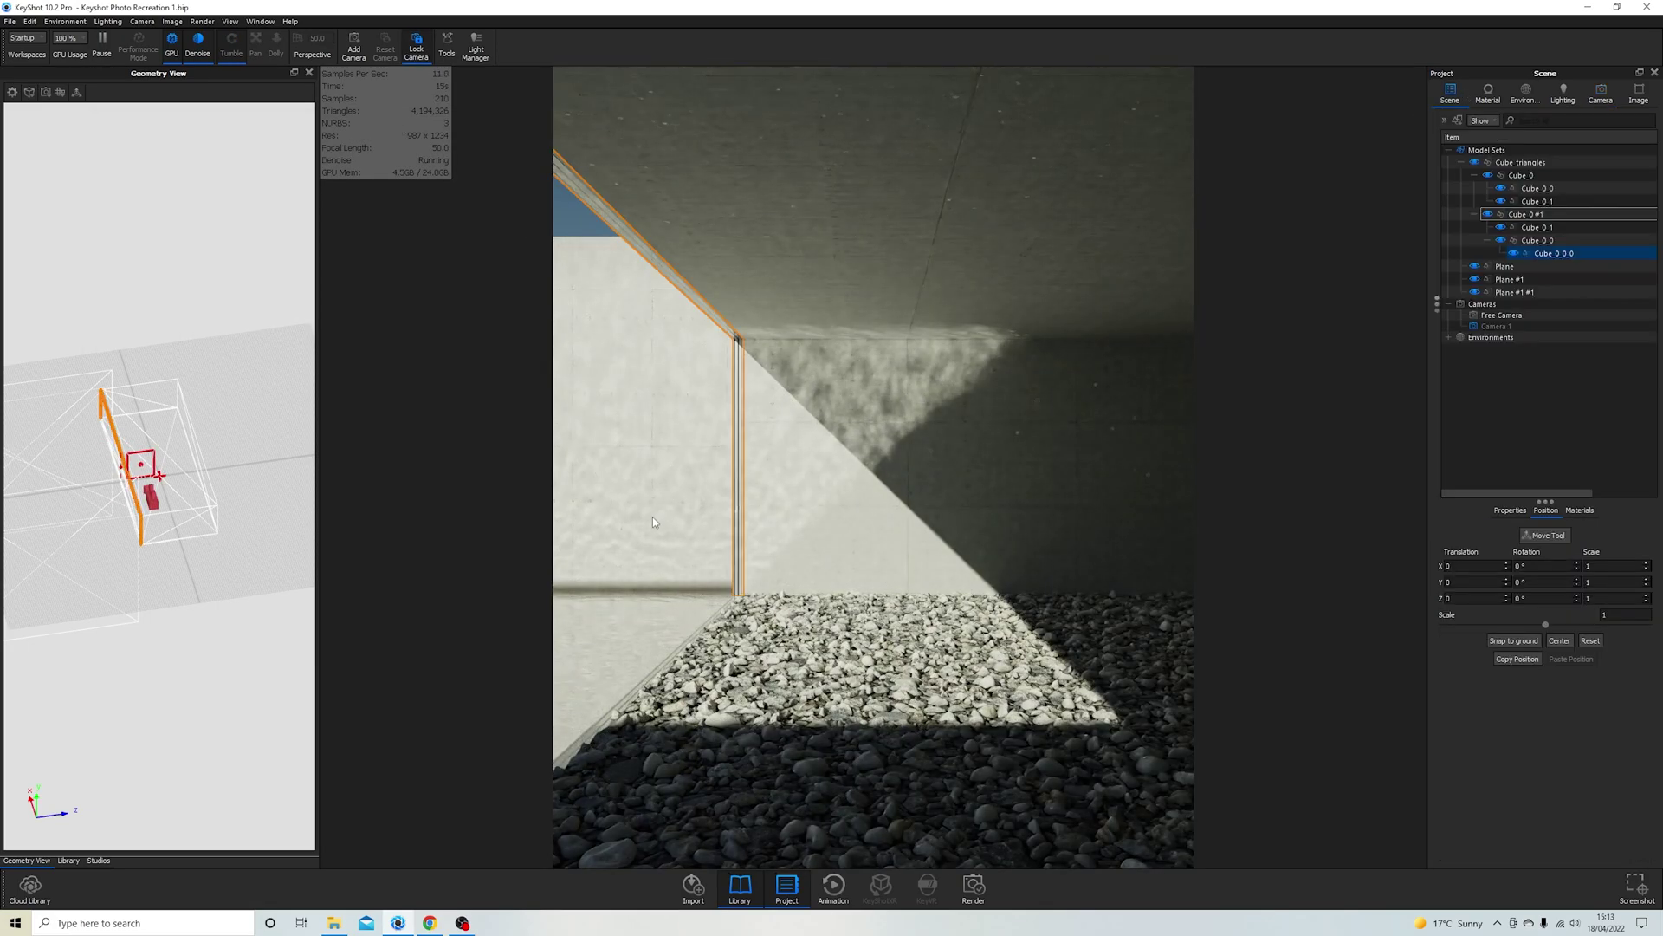
right_click(185, 337)
click(216, 413)
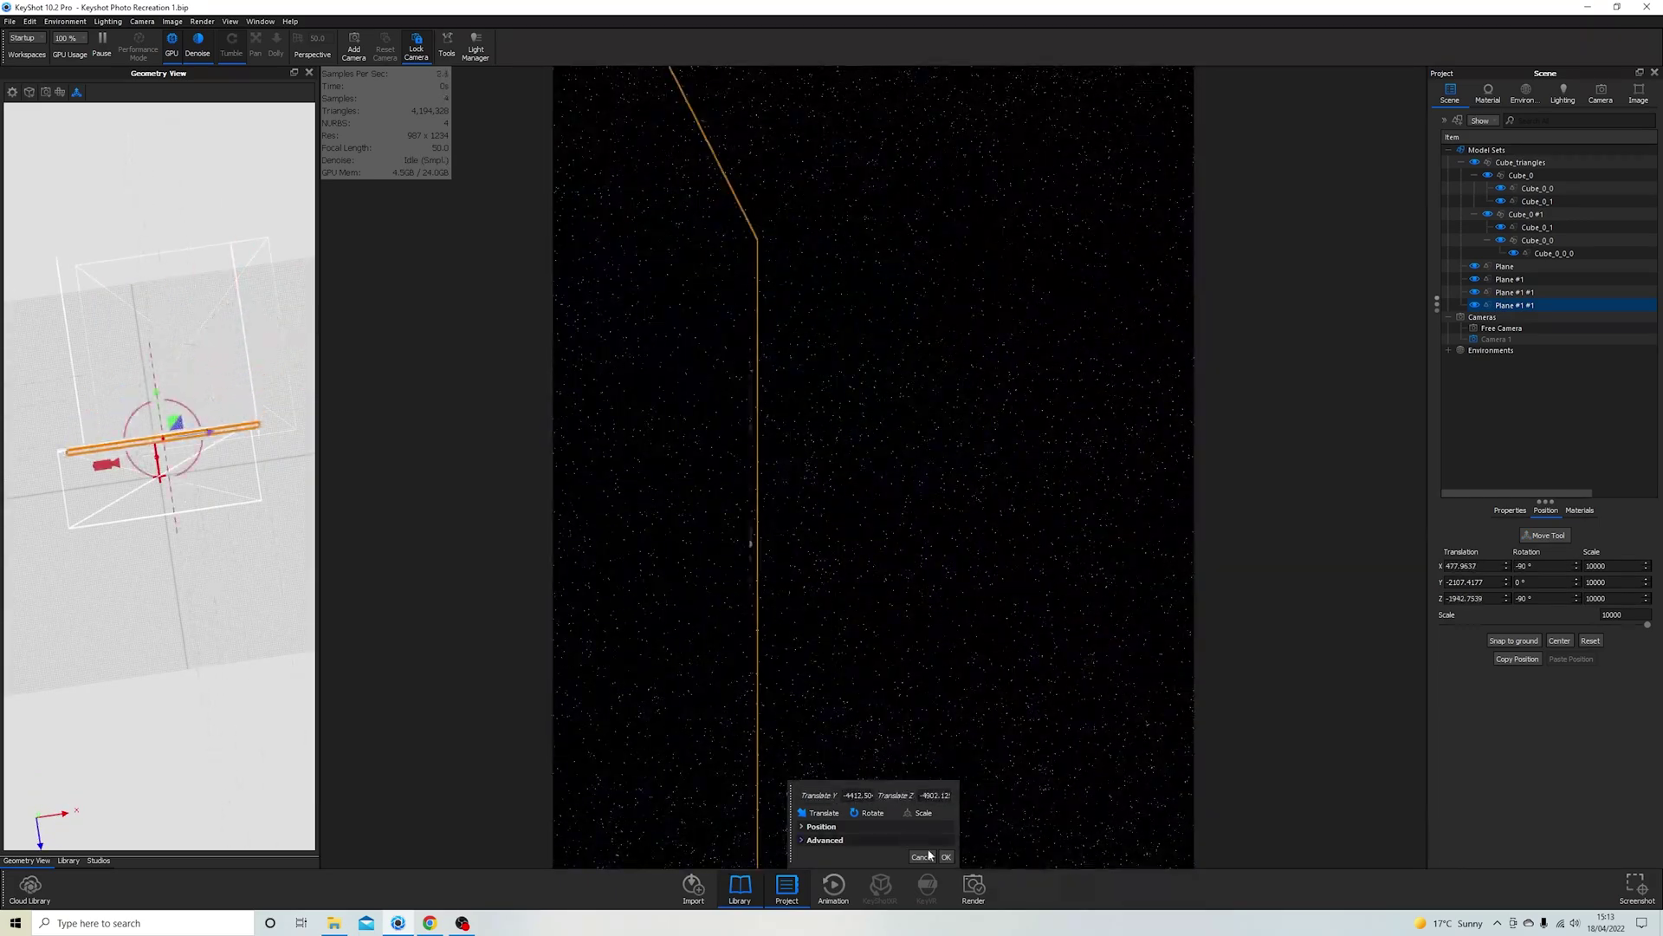
click(946, 857)
double_click(662, 474)
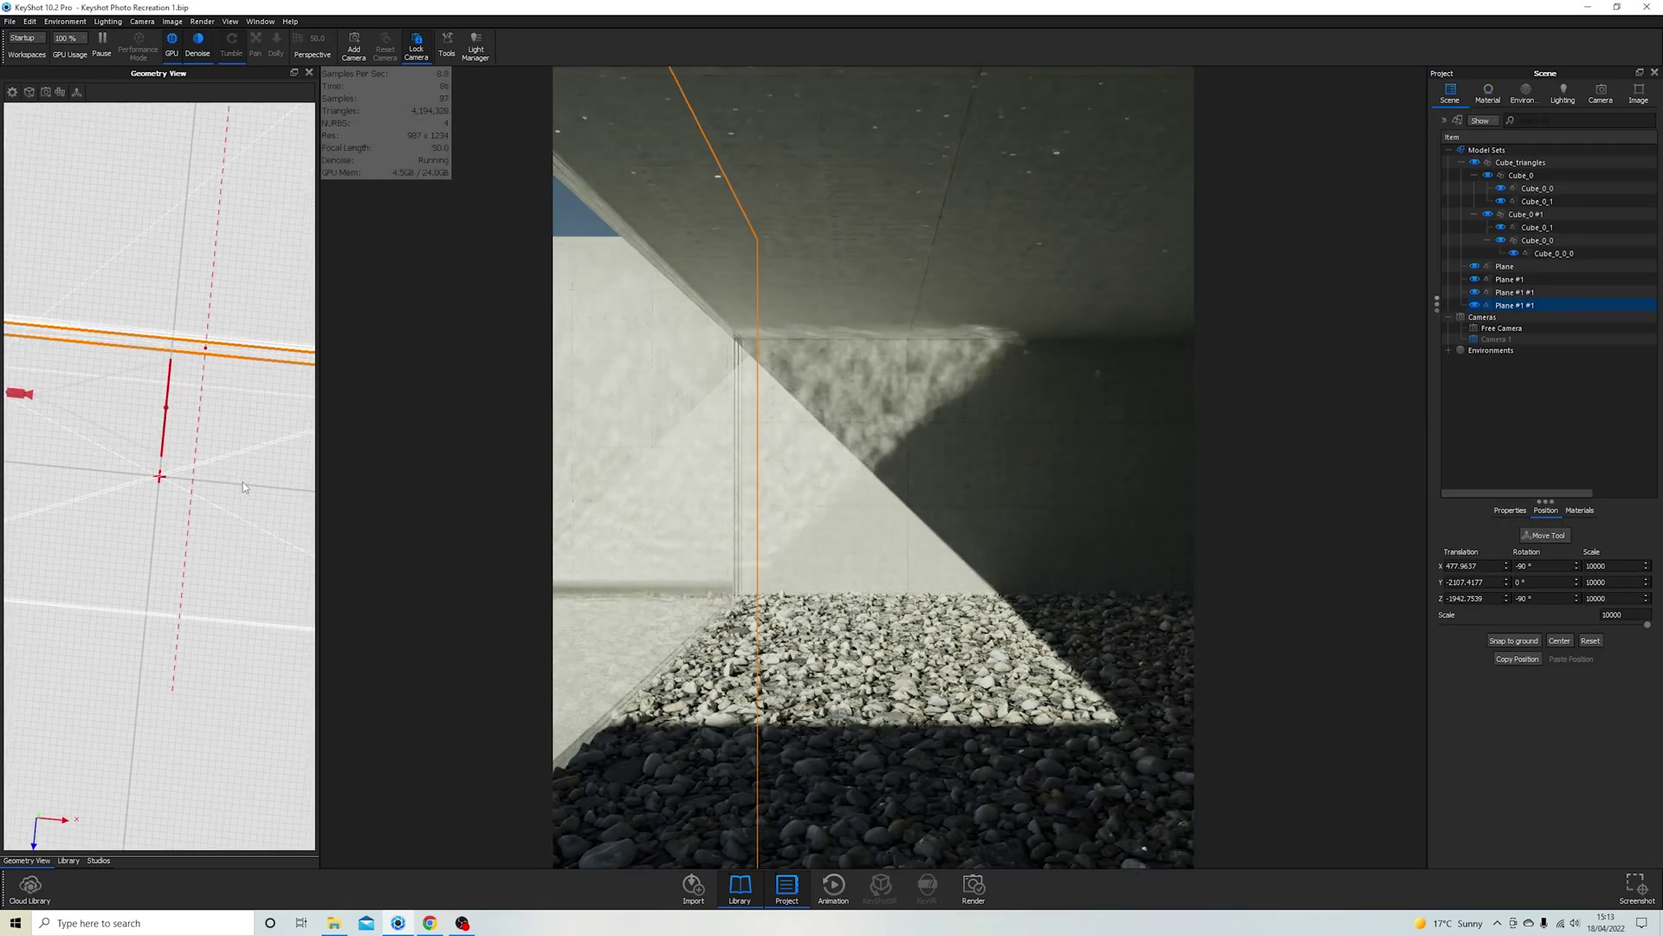
click(86, 169)
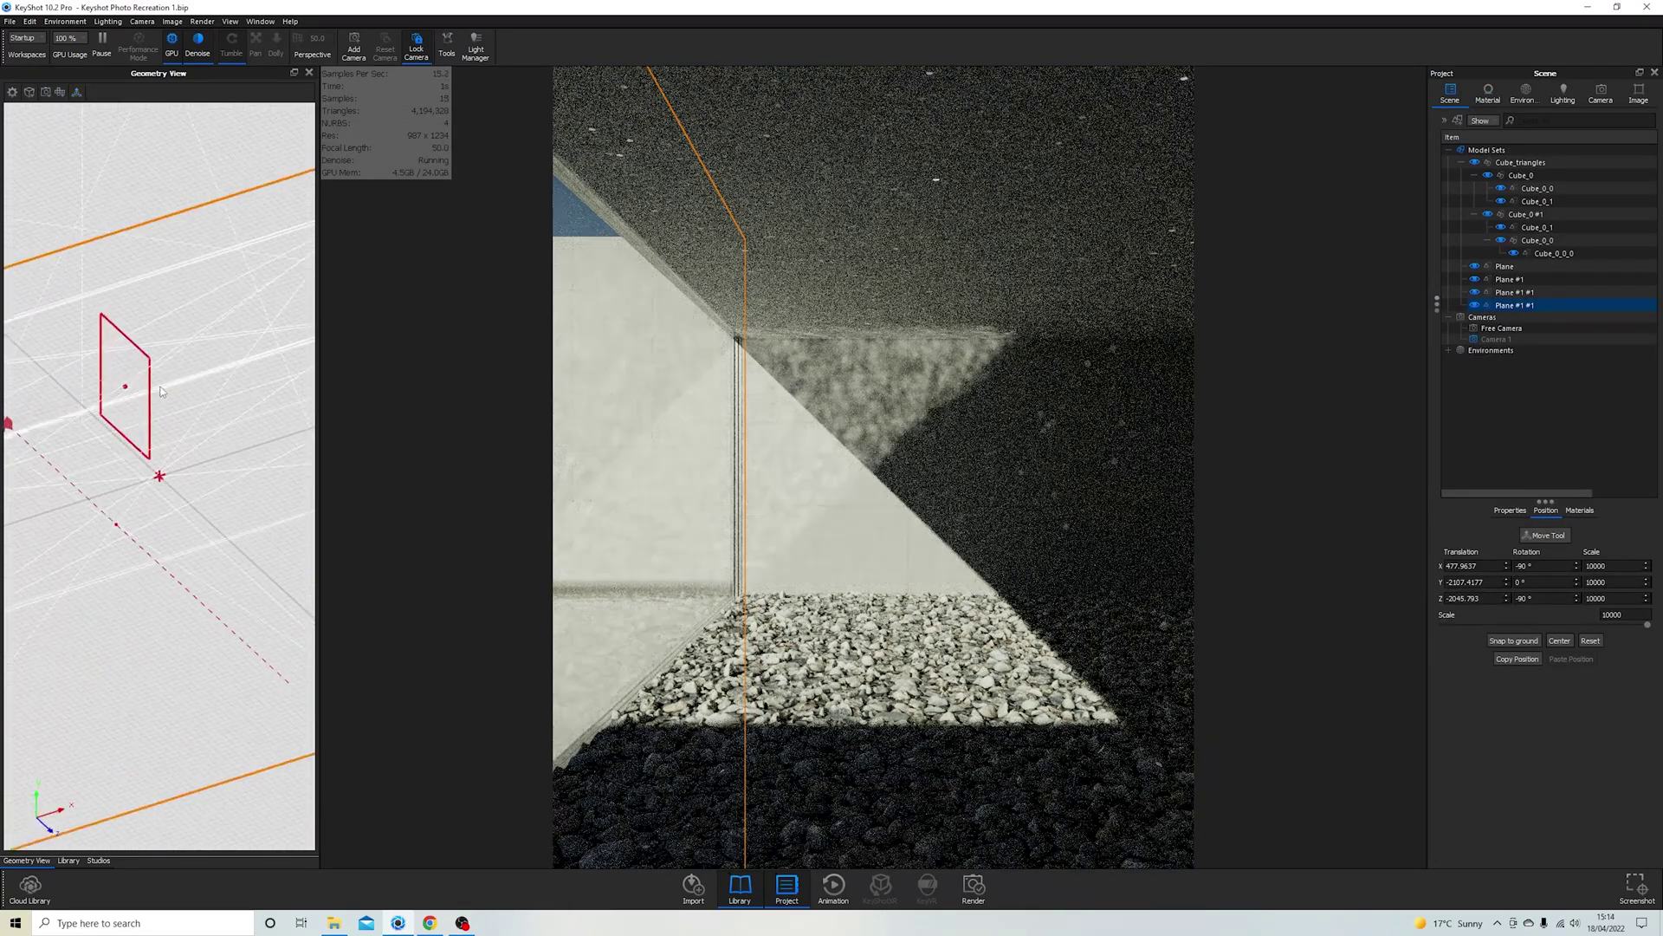
Step: Set the cube material's specular colour to white and review the textured wall material
click(1563, 93)
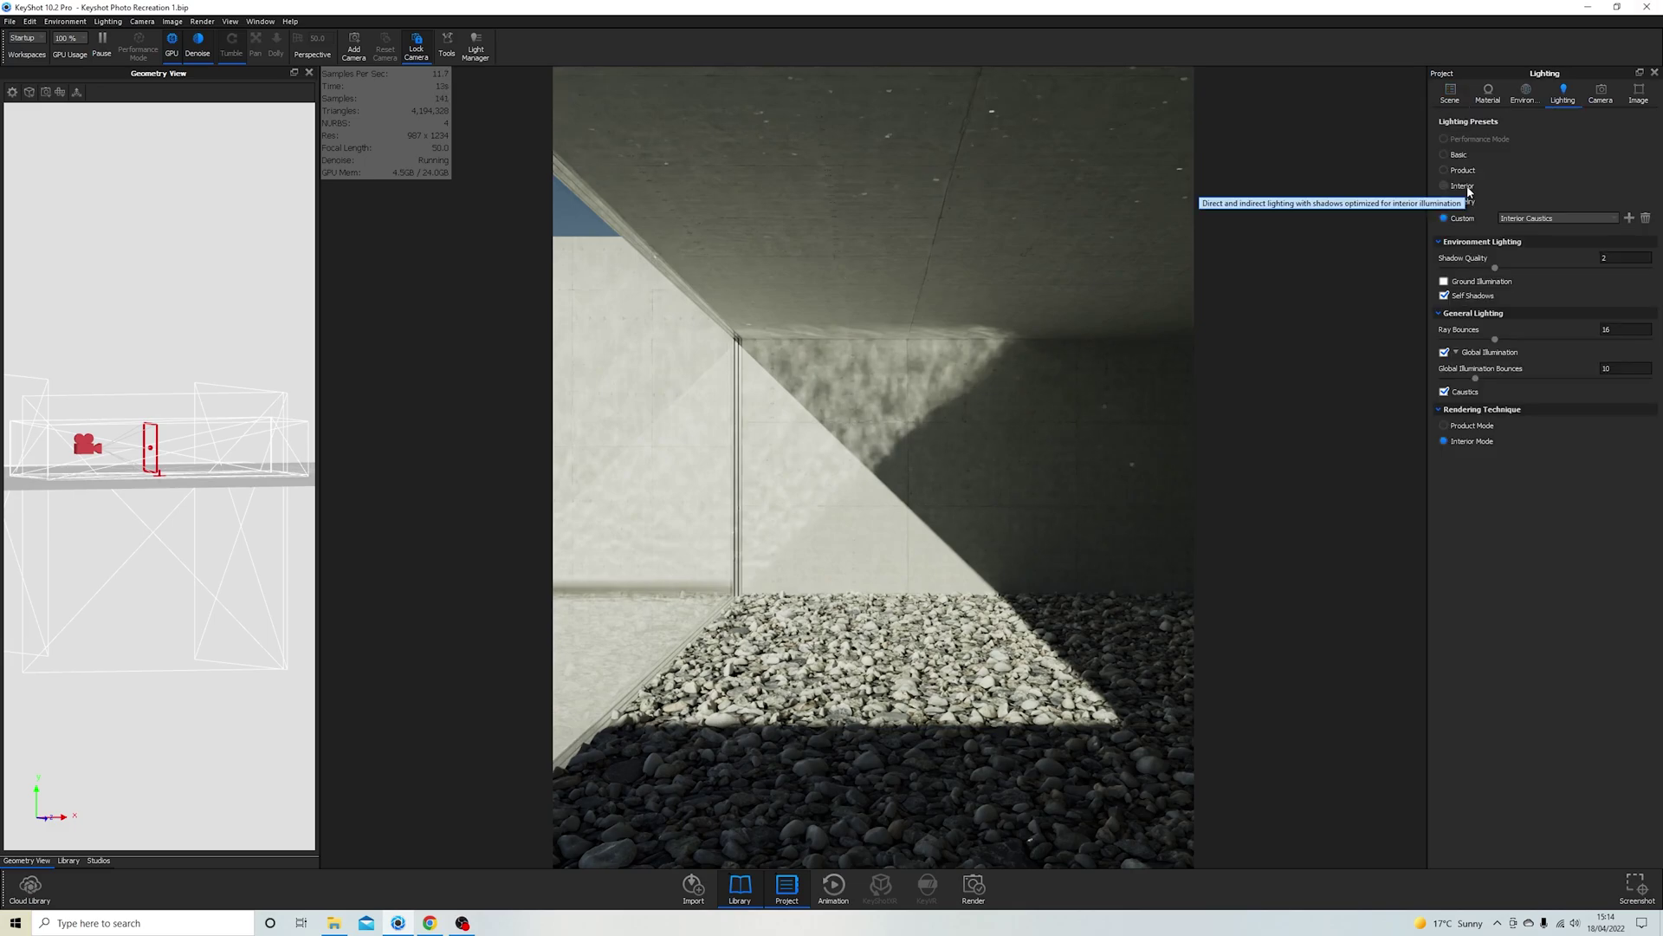
double_click(862, 206)
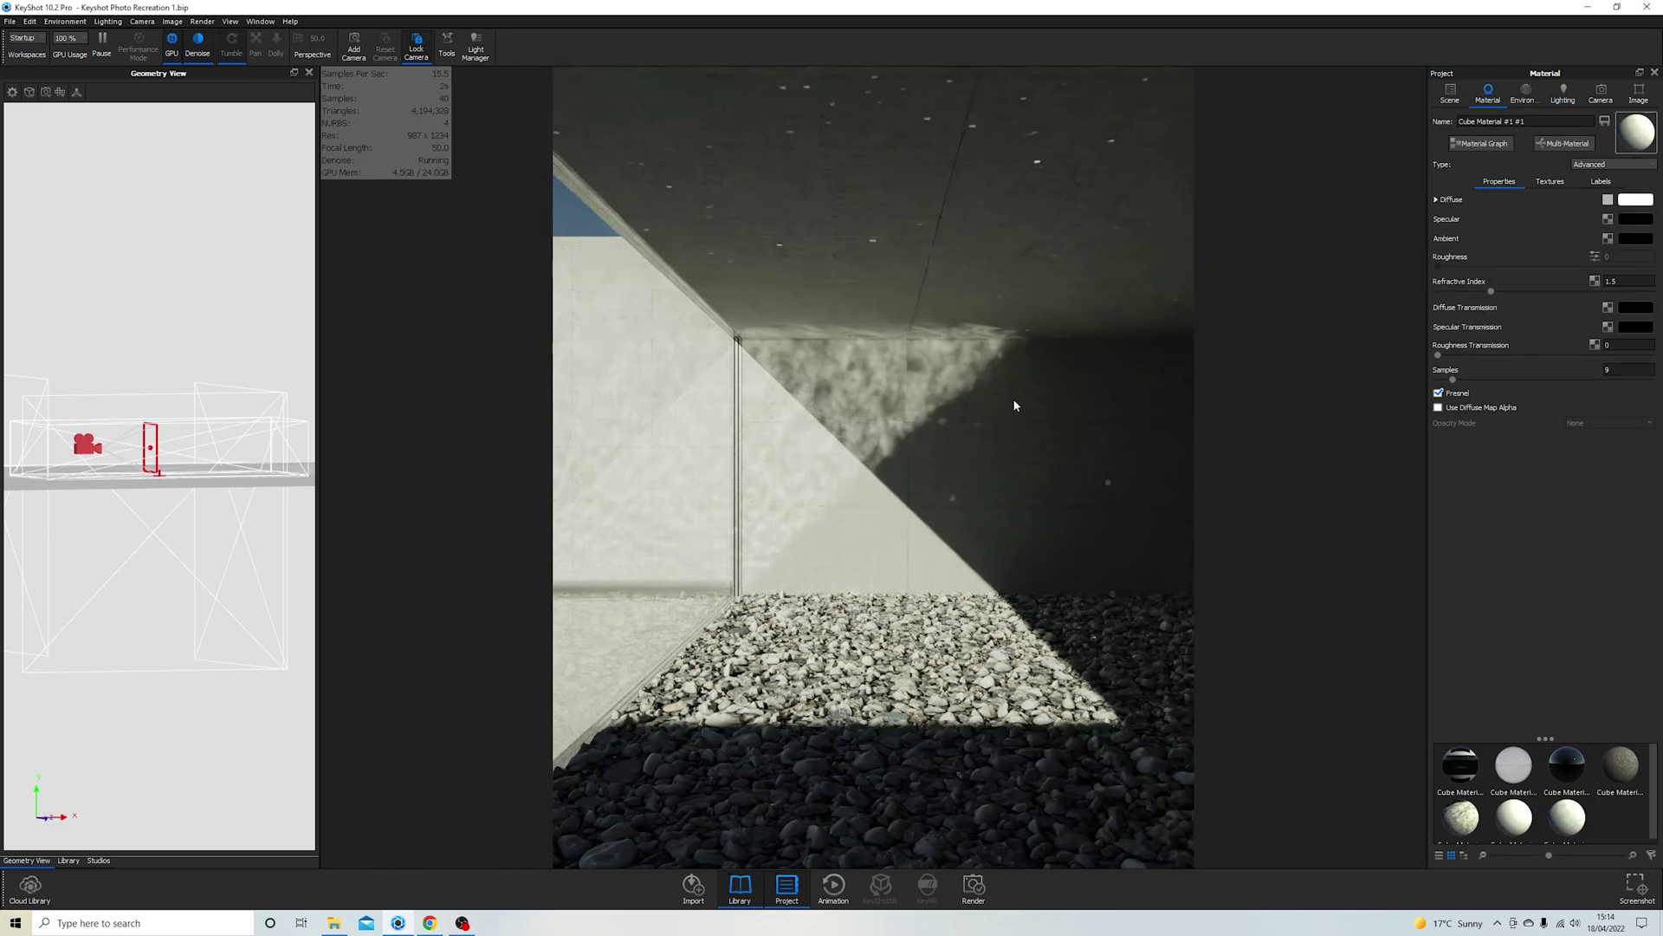
click(1635, 218)
click(1296, 659)
double_click(830, 642)
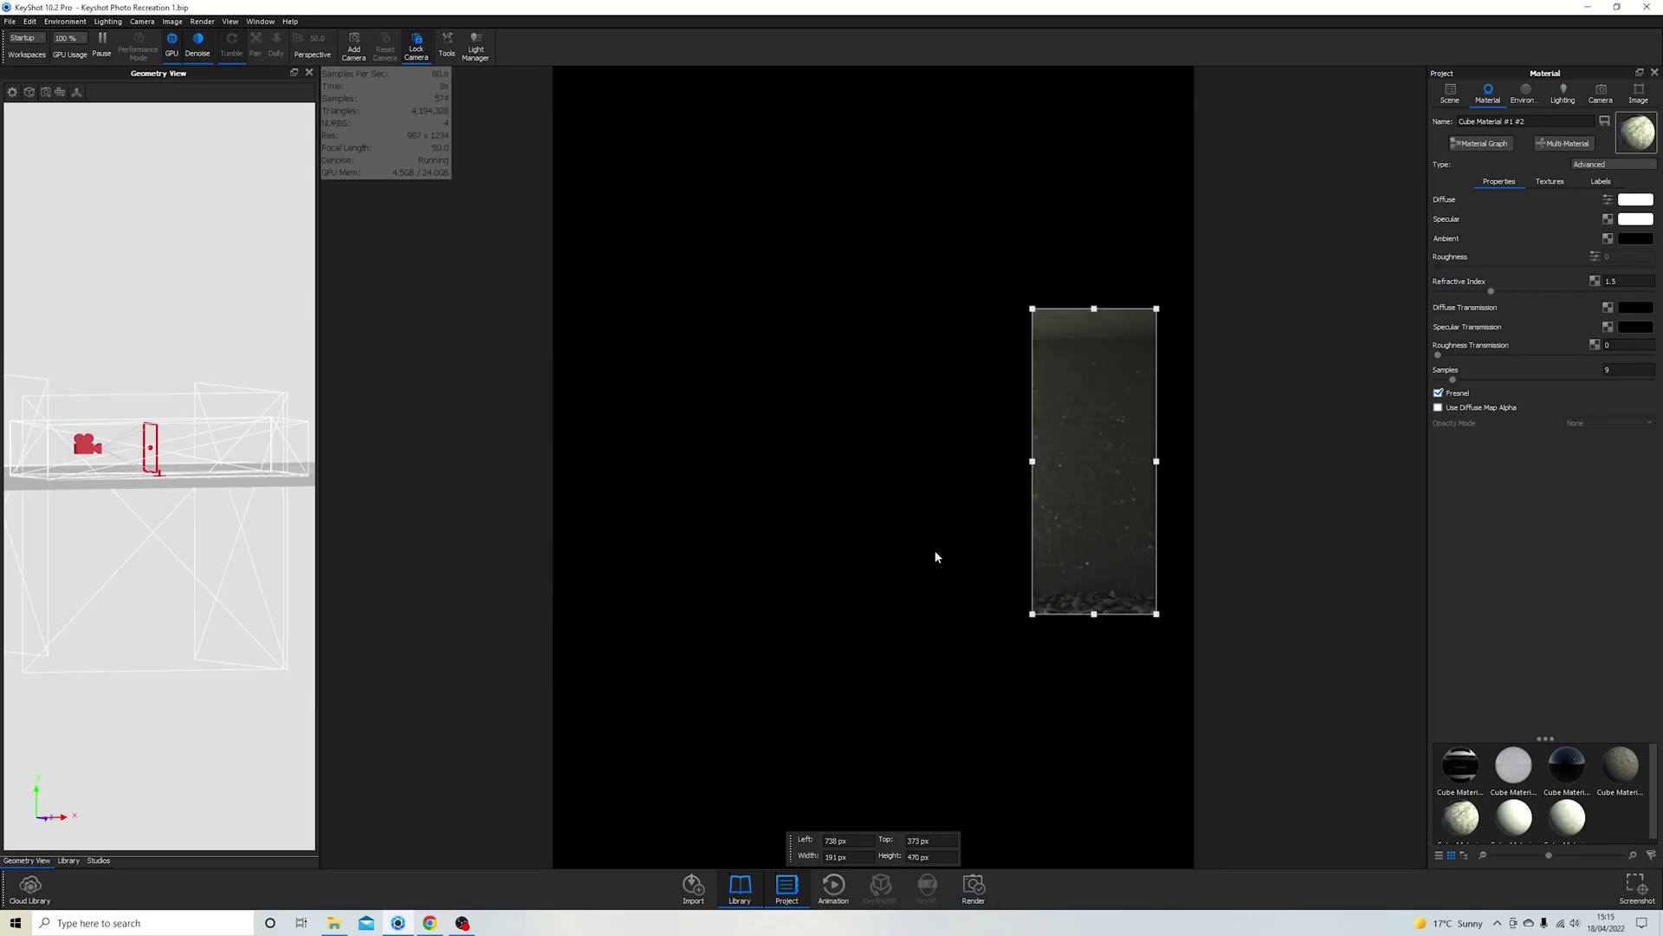
click(1639, 94)
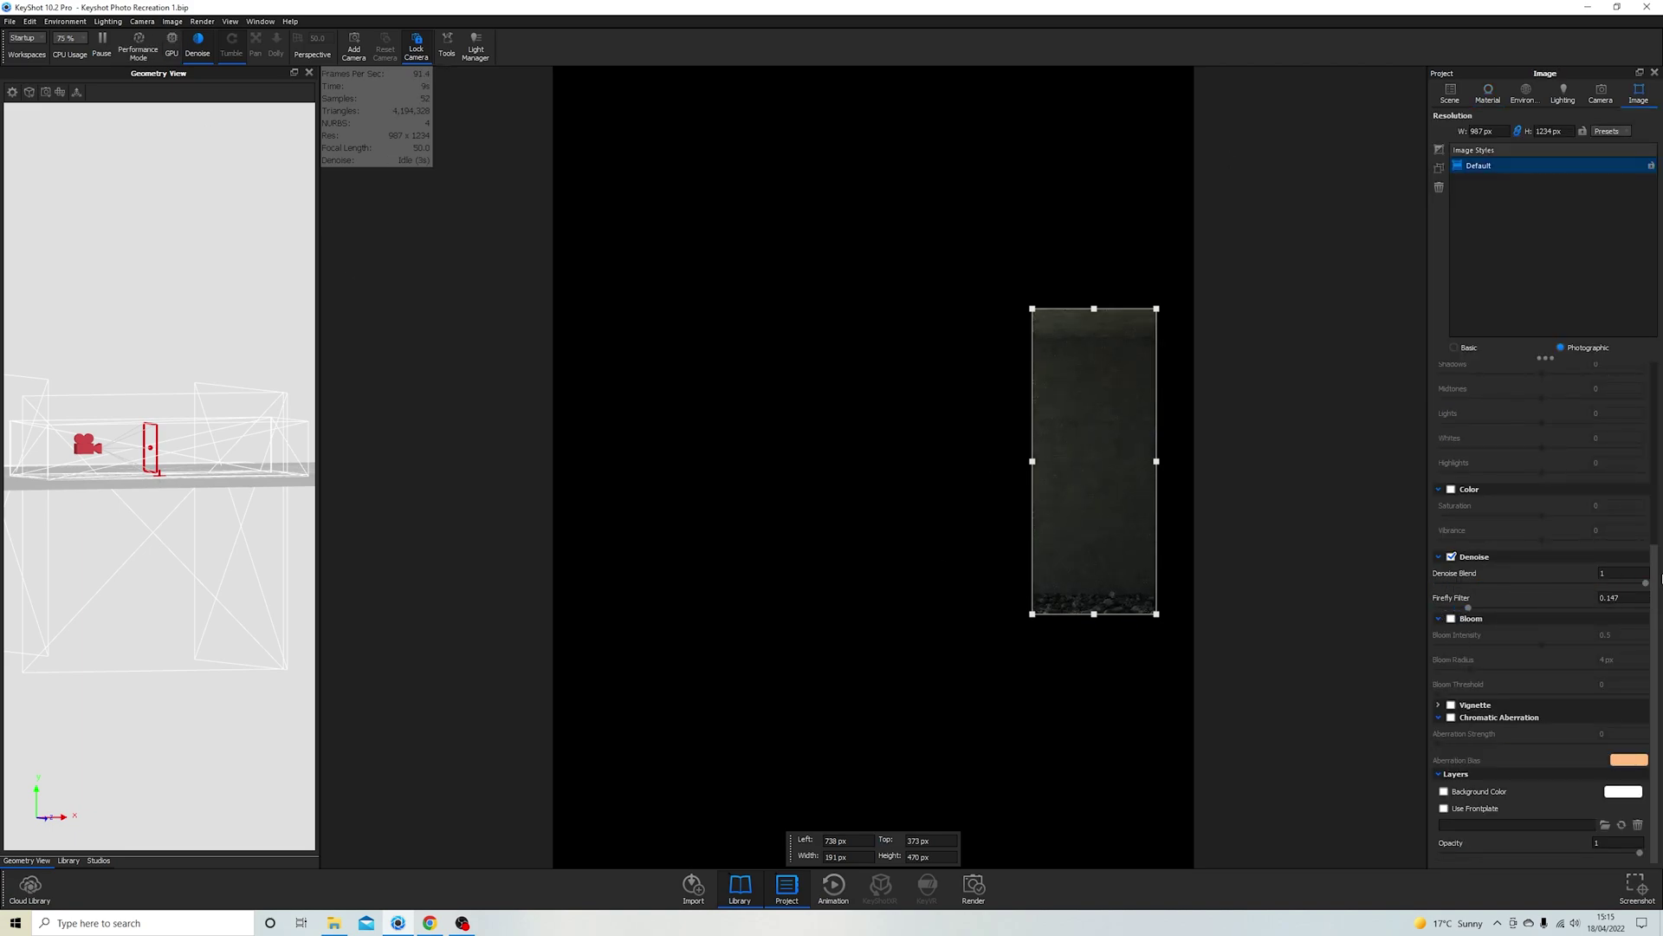
Step: Lift the tone curve's shadows, midtones and highlights and lower exposure to 0.332 EV
click(1563, 94)
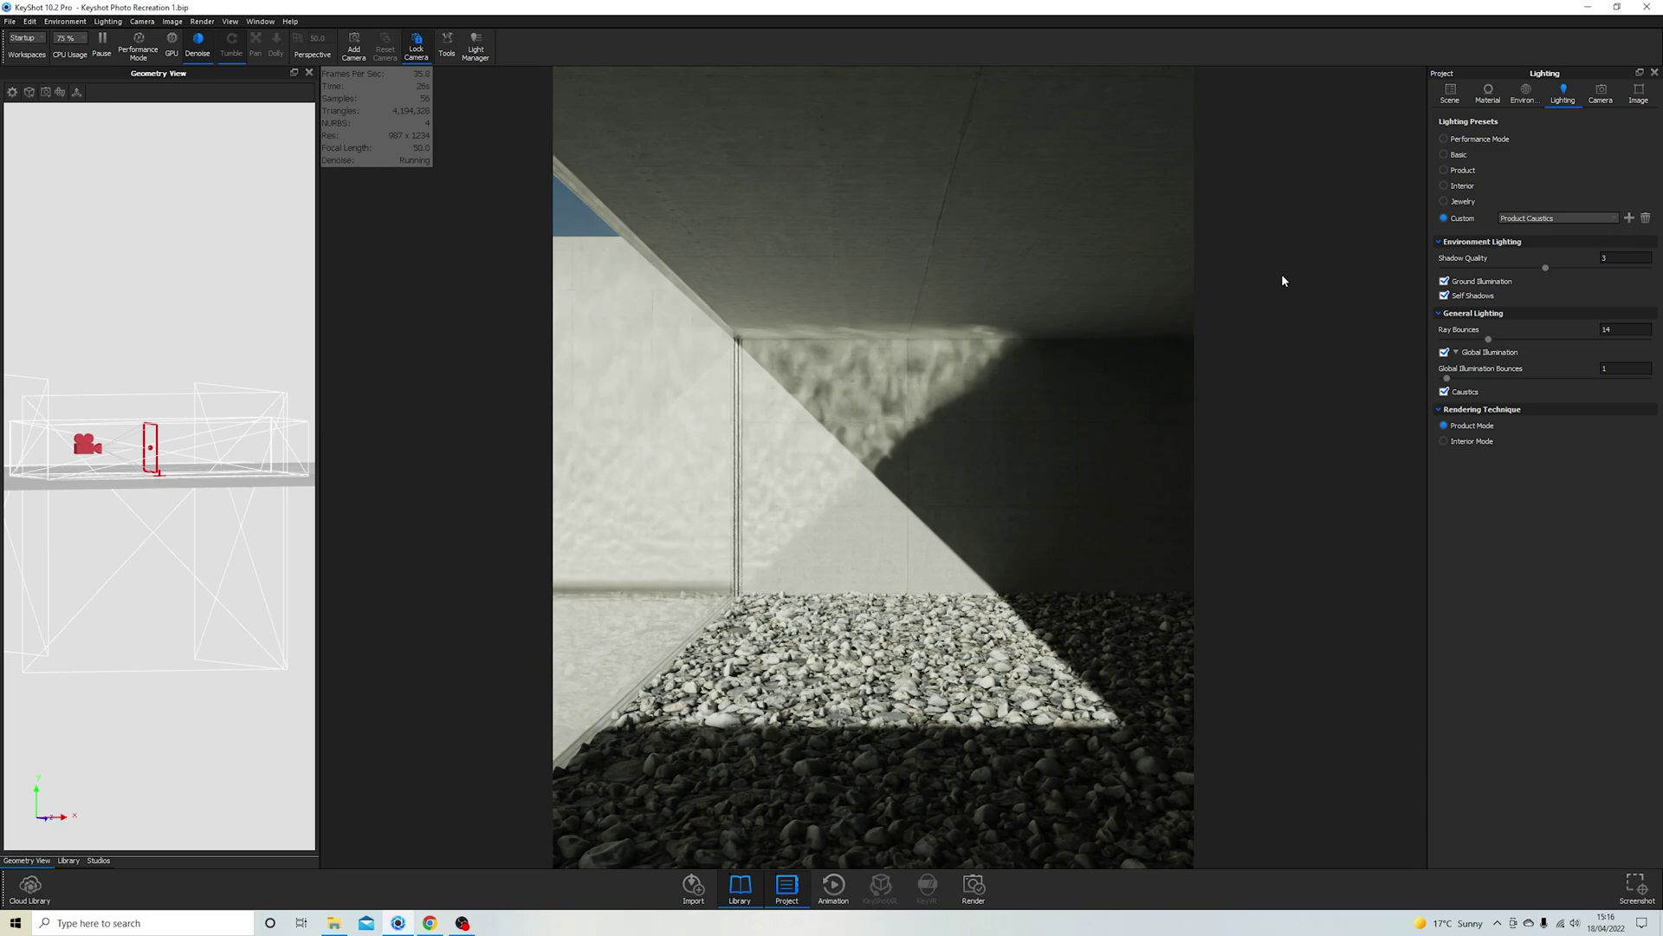
click(1638, 94)
drag(1551, 396, 1583, 396)
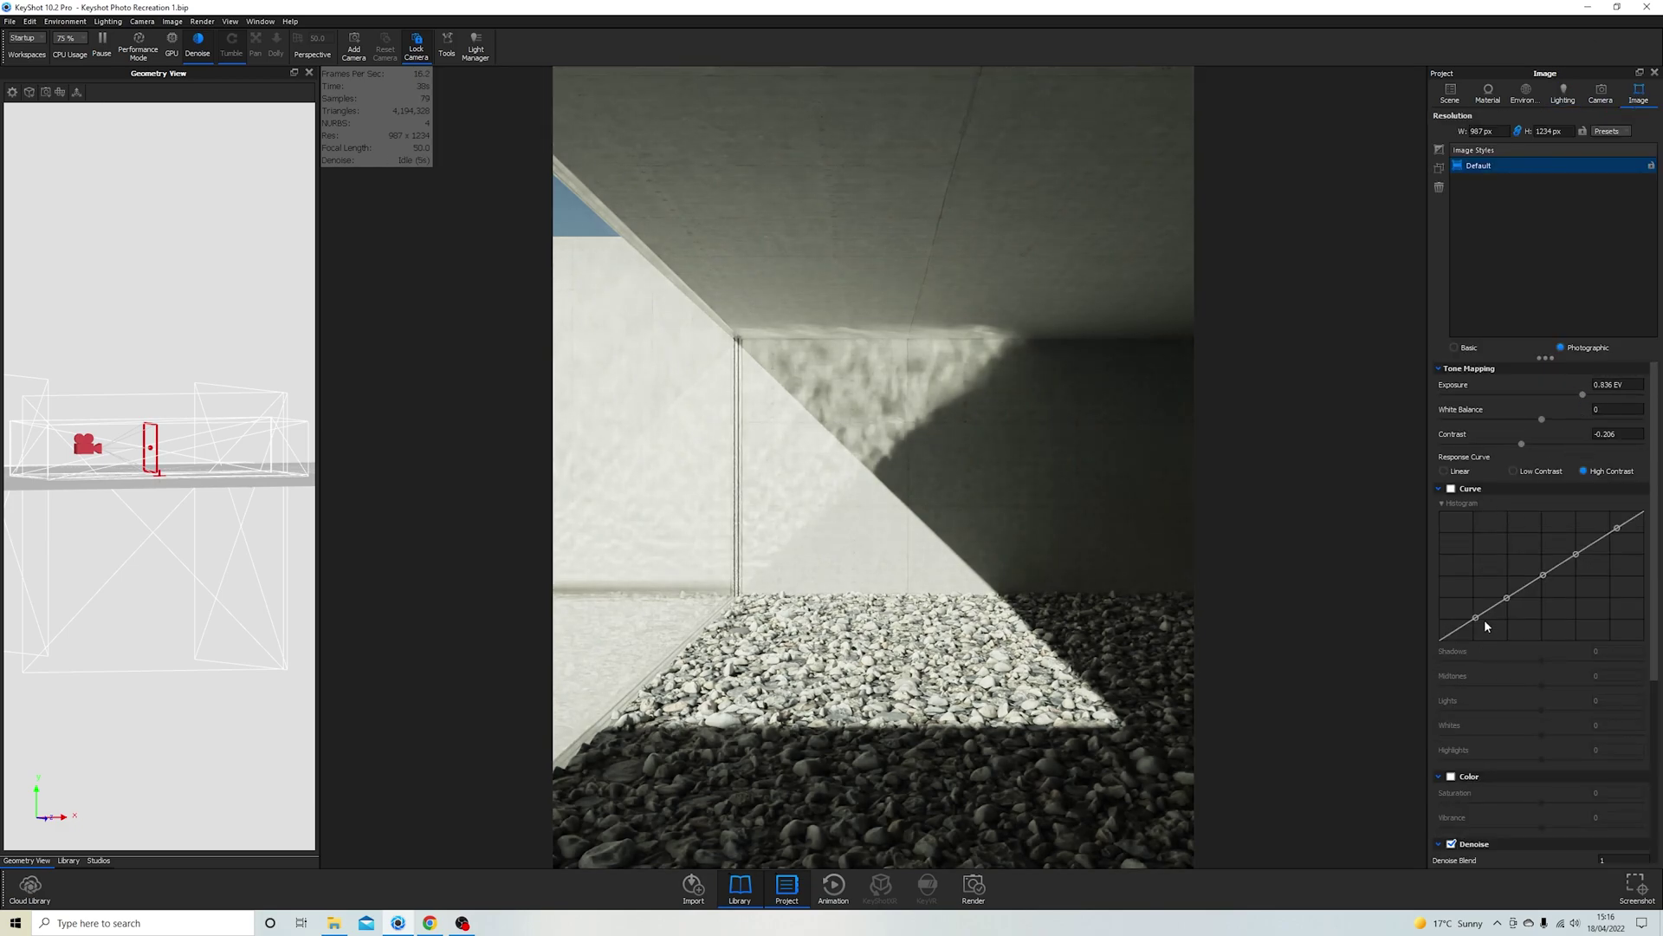
drag(1563, 663, 1569, 663)
drag(1541, 685, 1594, 689)
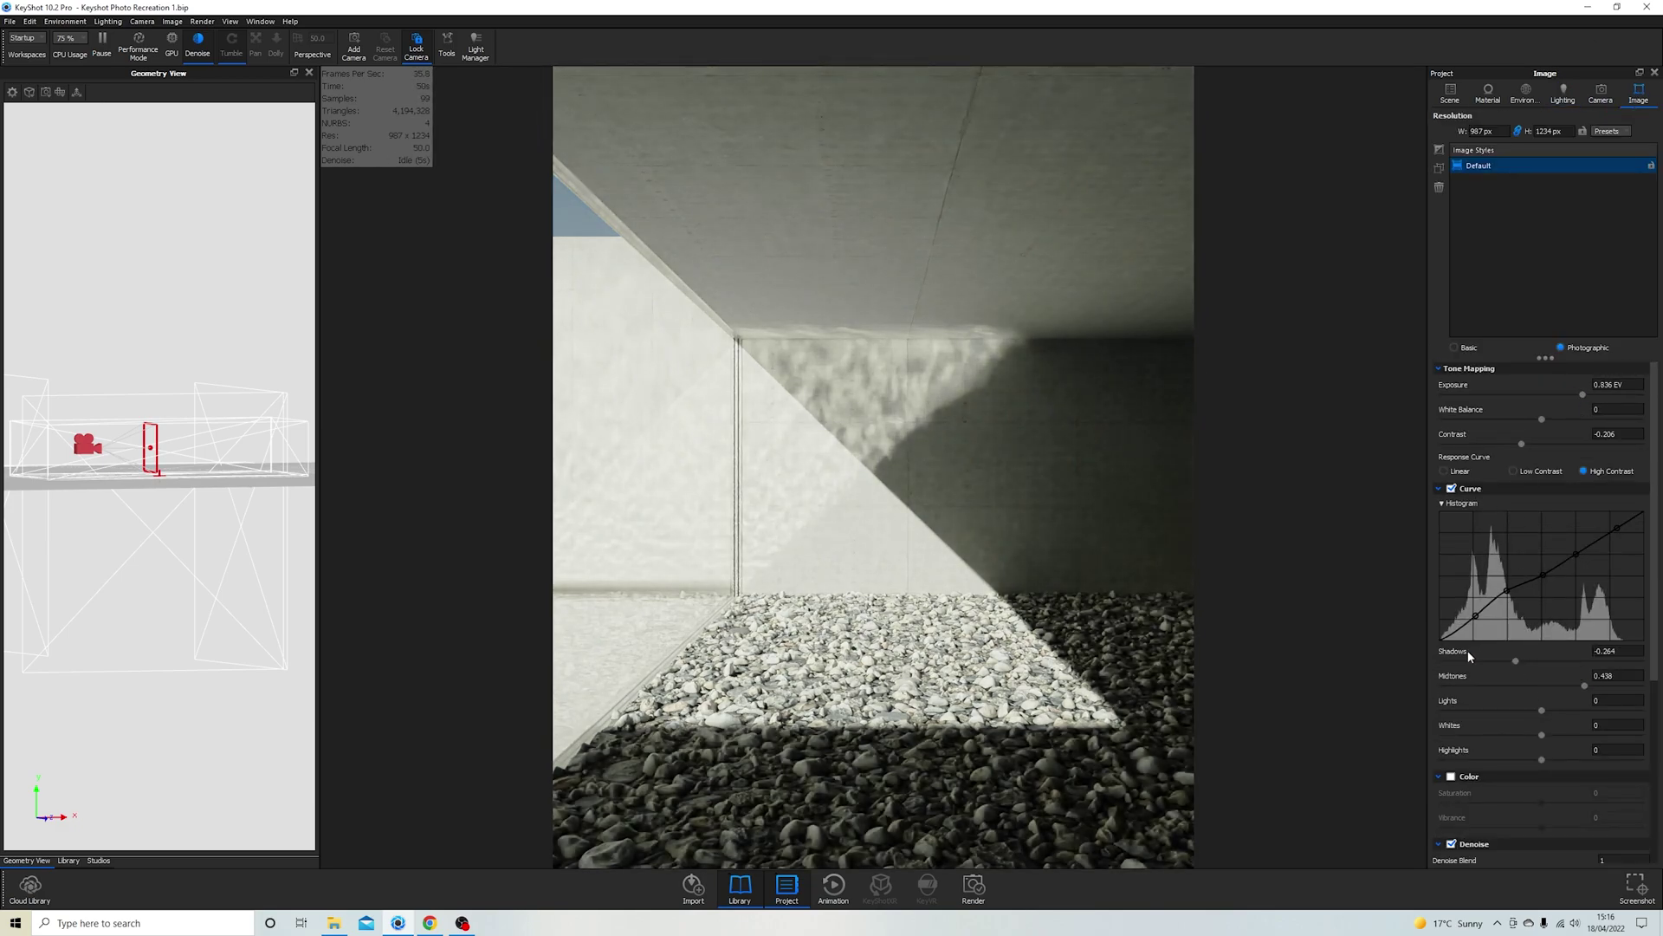
mouse_move(1531, 759)
mouse_down()
mouse_move(1613, 759)
mouse_move(1554, 735)
mouse_up()
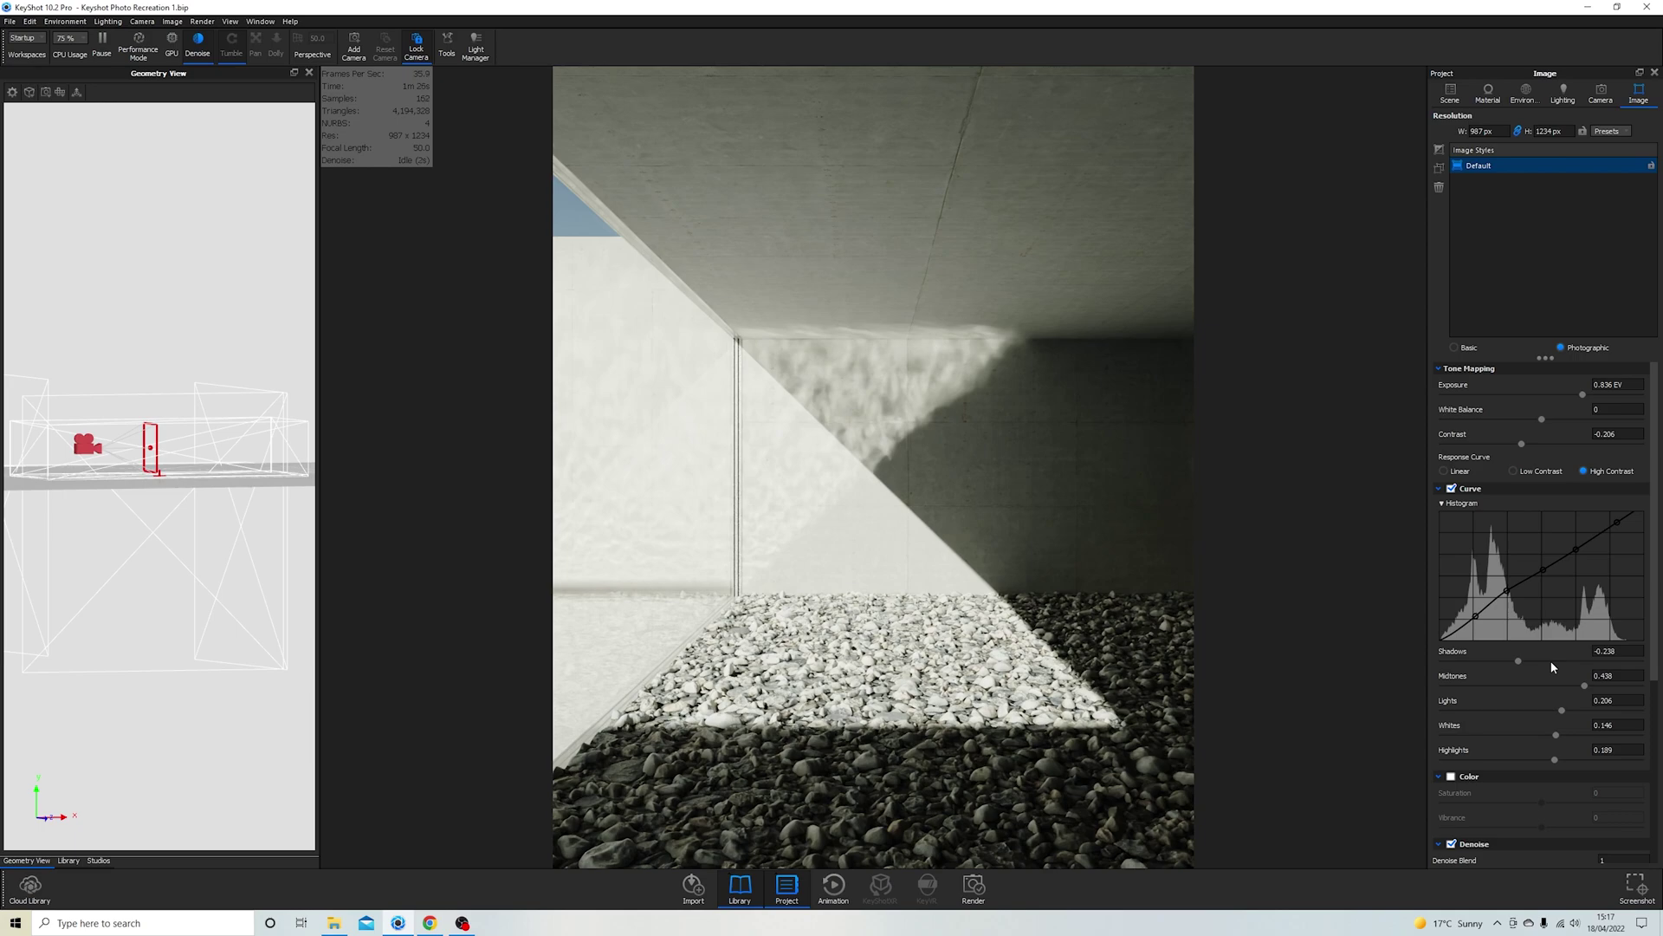
drag(1578, 400, 1556, 403)
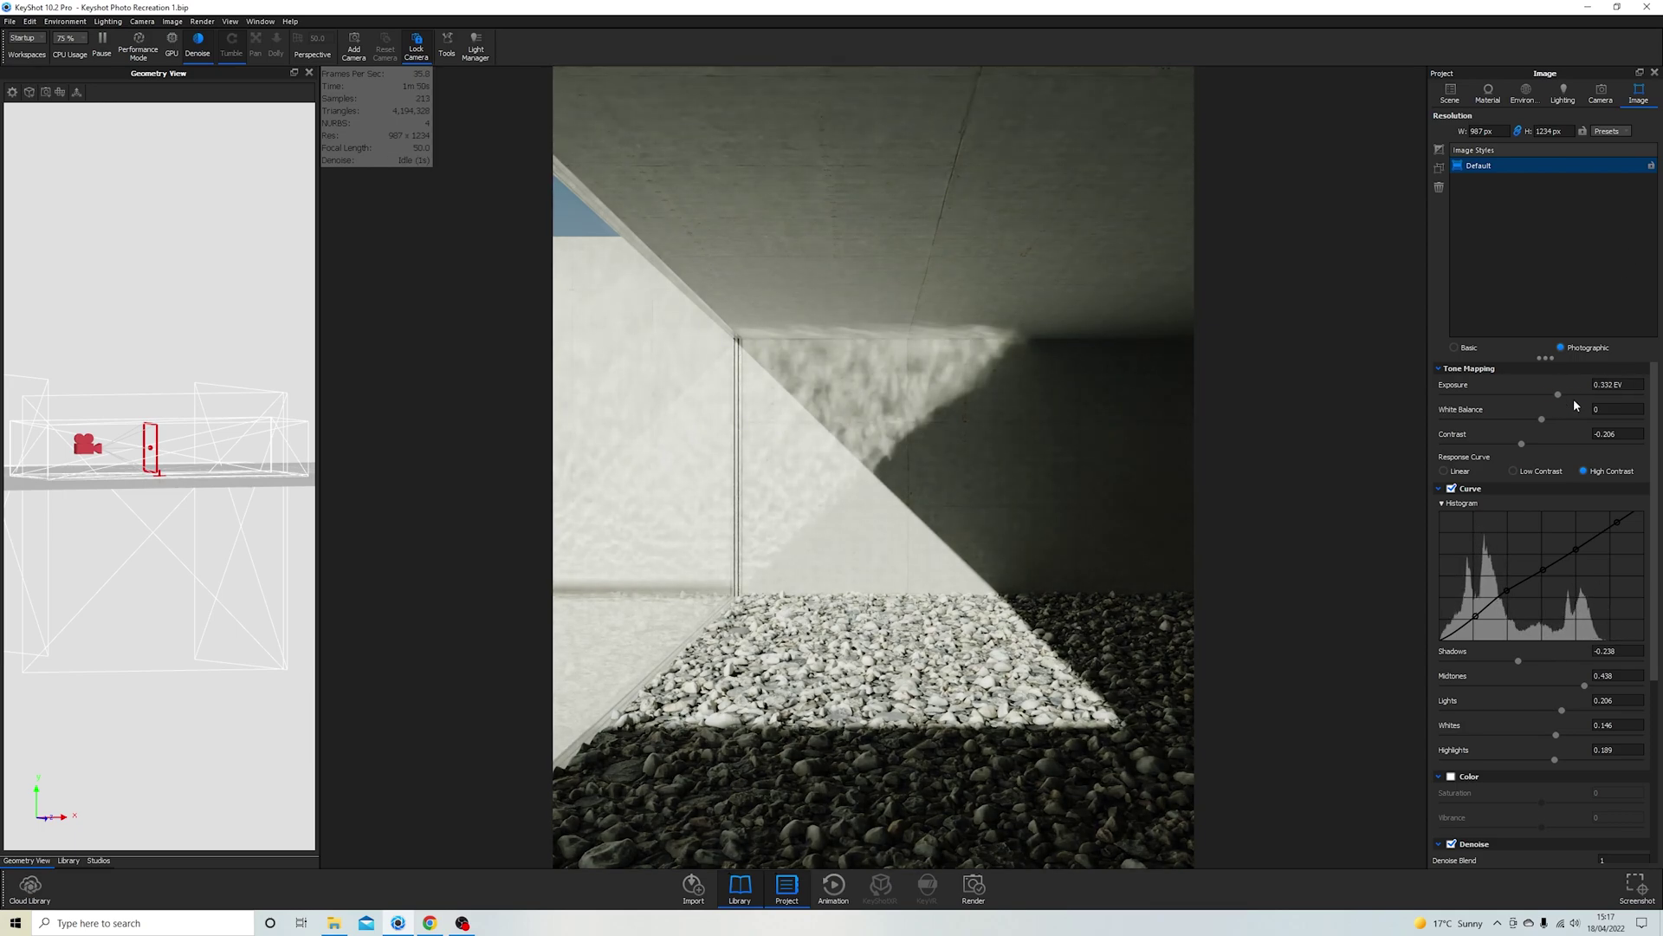
Step: Adjust the concrete's Color To Number remap and set the normal map bump height to -2
double_click(1103, 414)
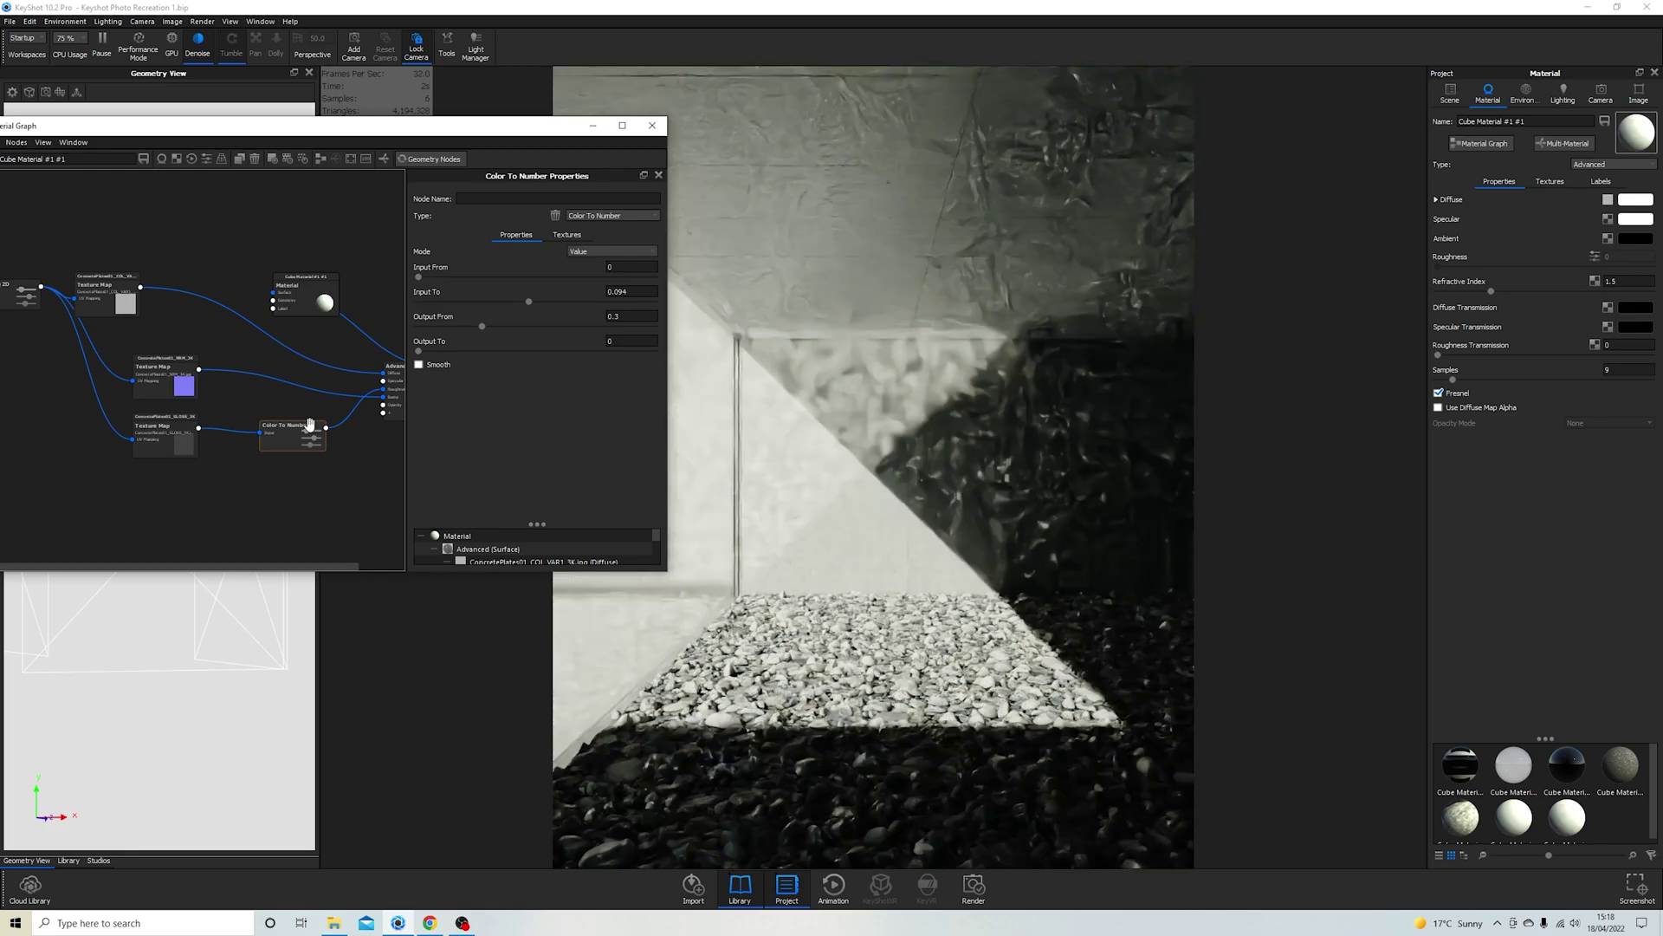
key(Down)
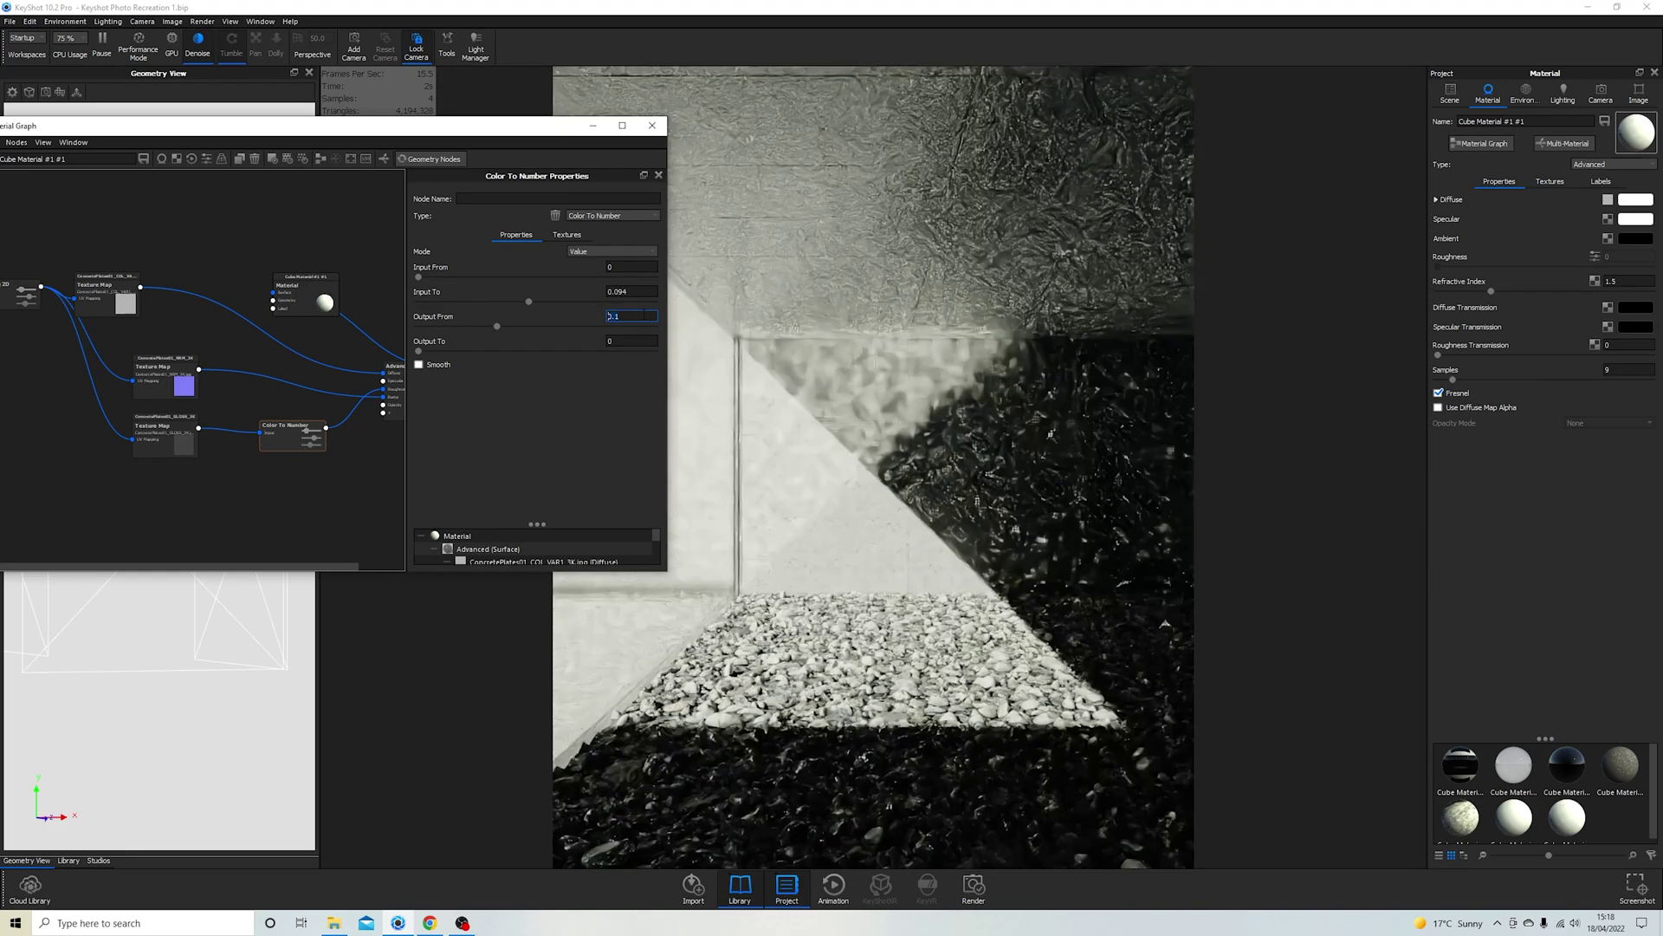
key(BackSpace)
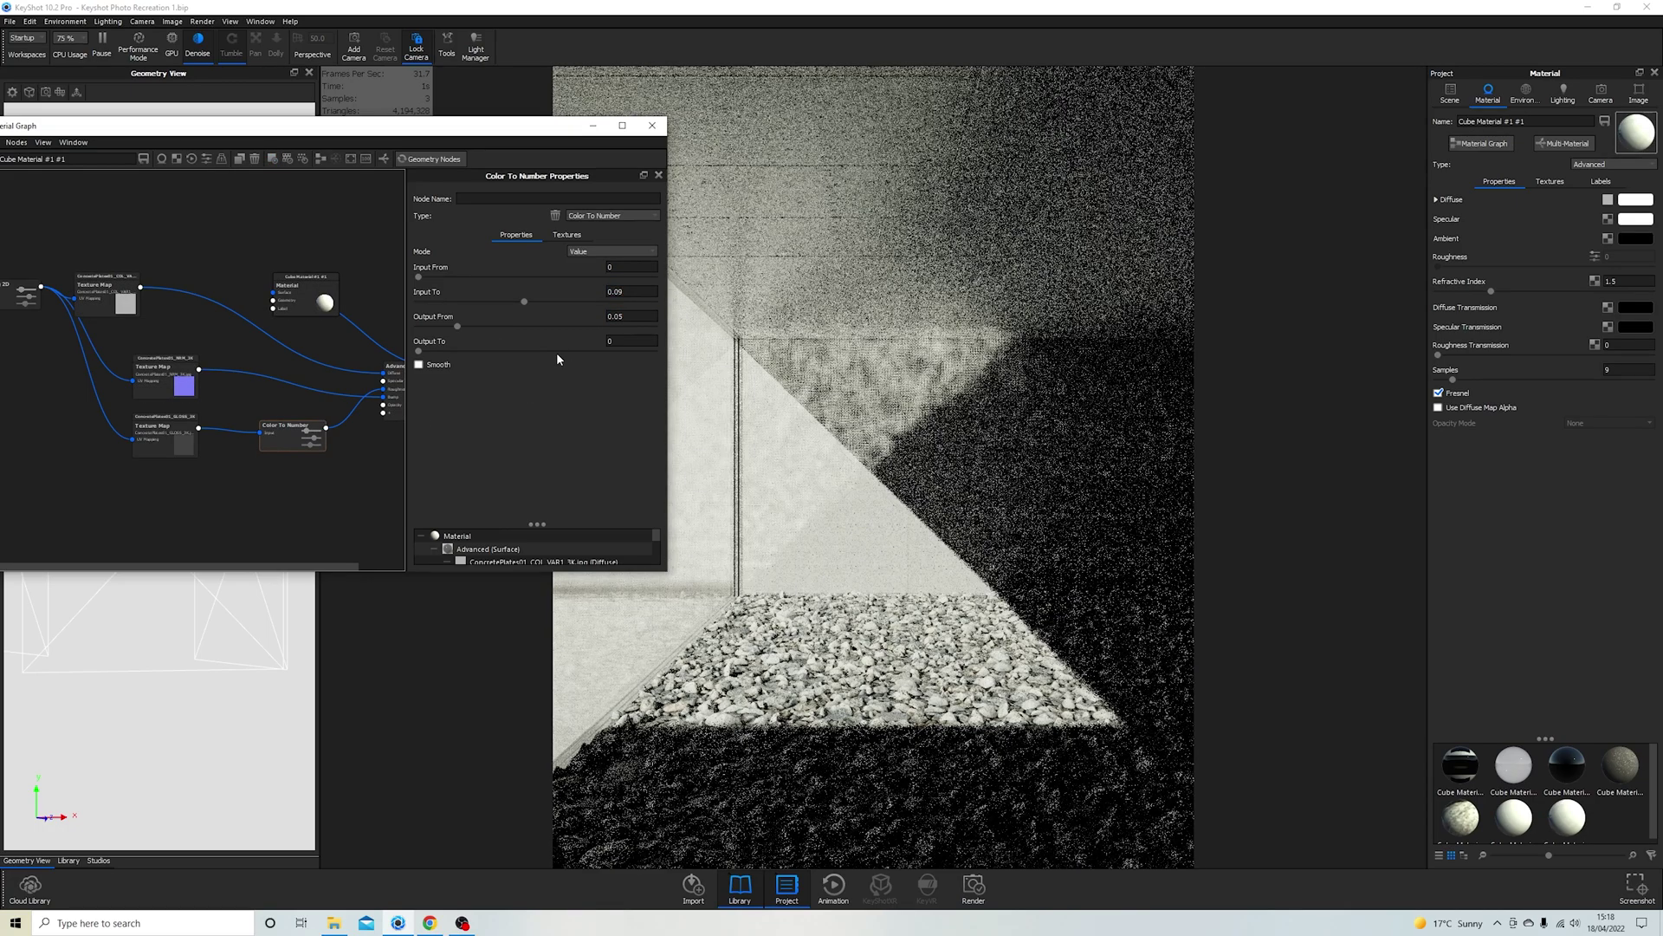
click(165, 381)
click(624, 491)
text(-2)
key(Return)
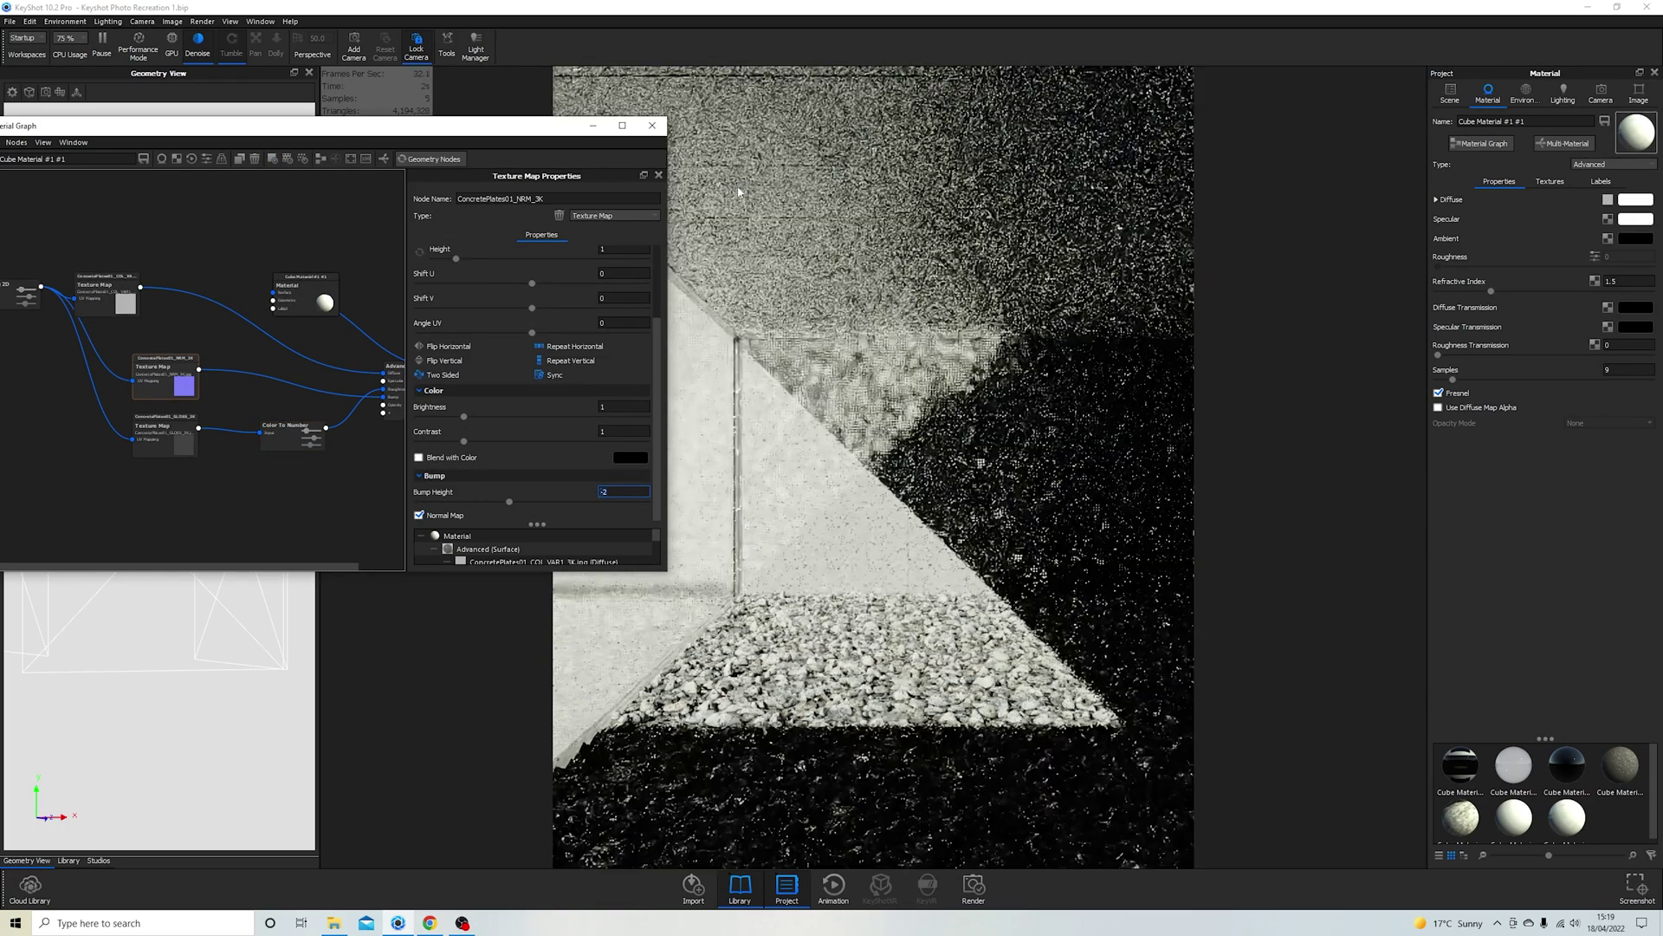
mouse_move(494, 129)
mouse_down()
mouse_move(285, 150)
mouse_move(500, 132)
mouse_up()
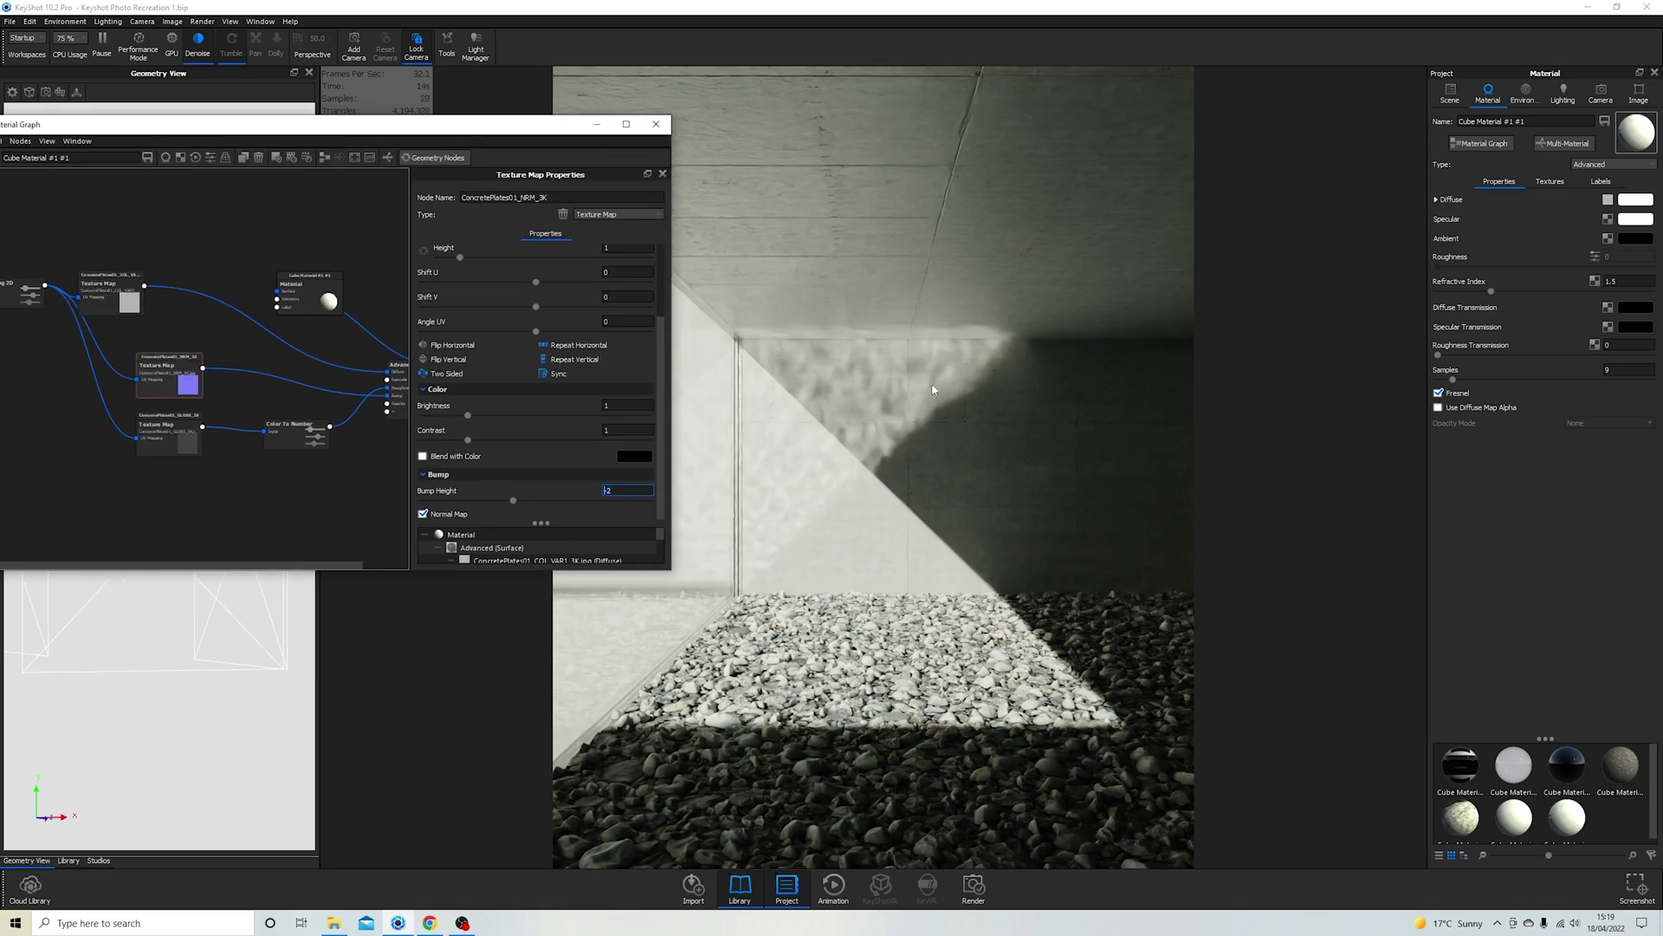
Step: Set the environment sun size to 0.5
click(1525, 91)
click(1612, 604)
text(0.5)
key(Return)
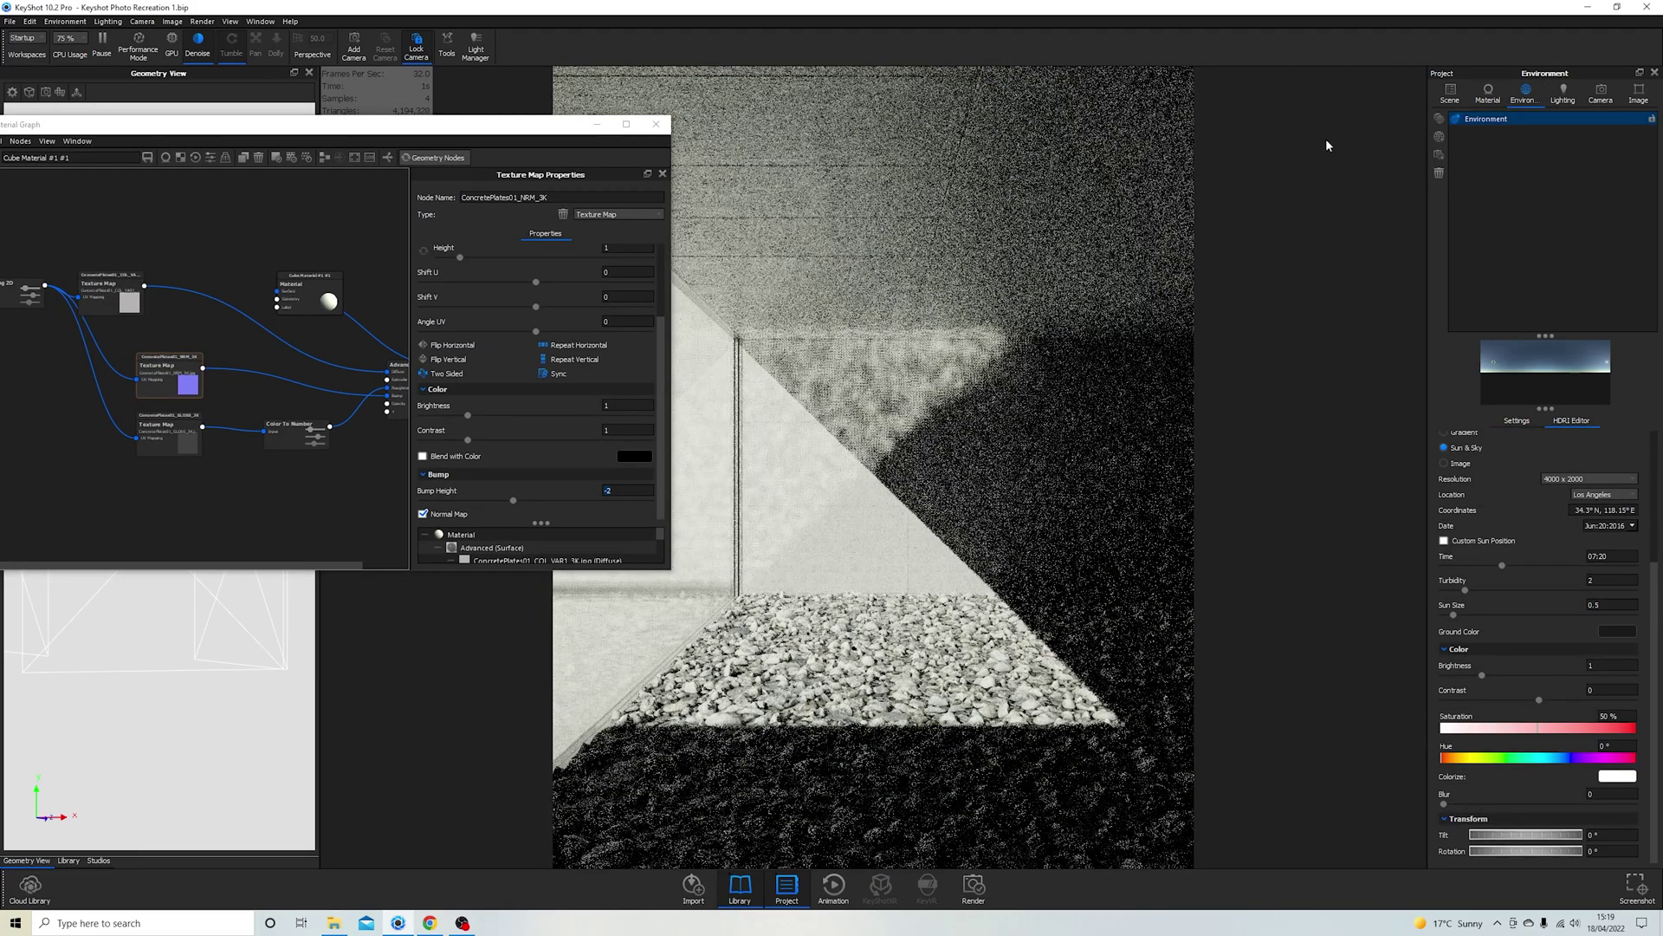
click(981, 27)
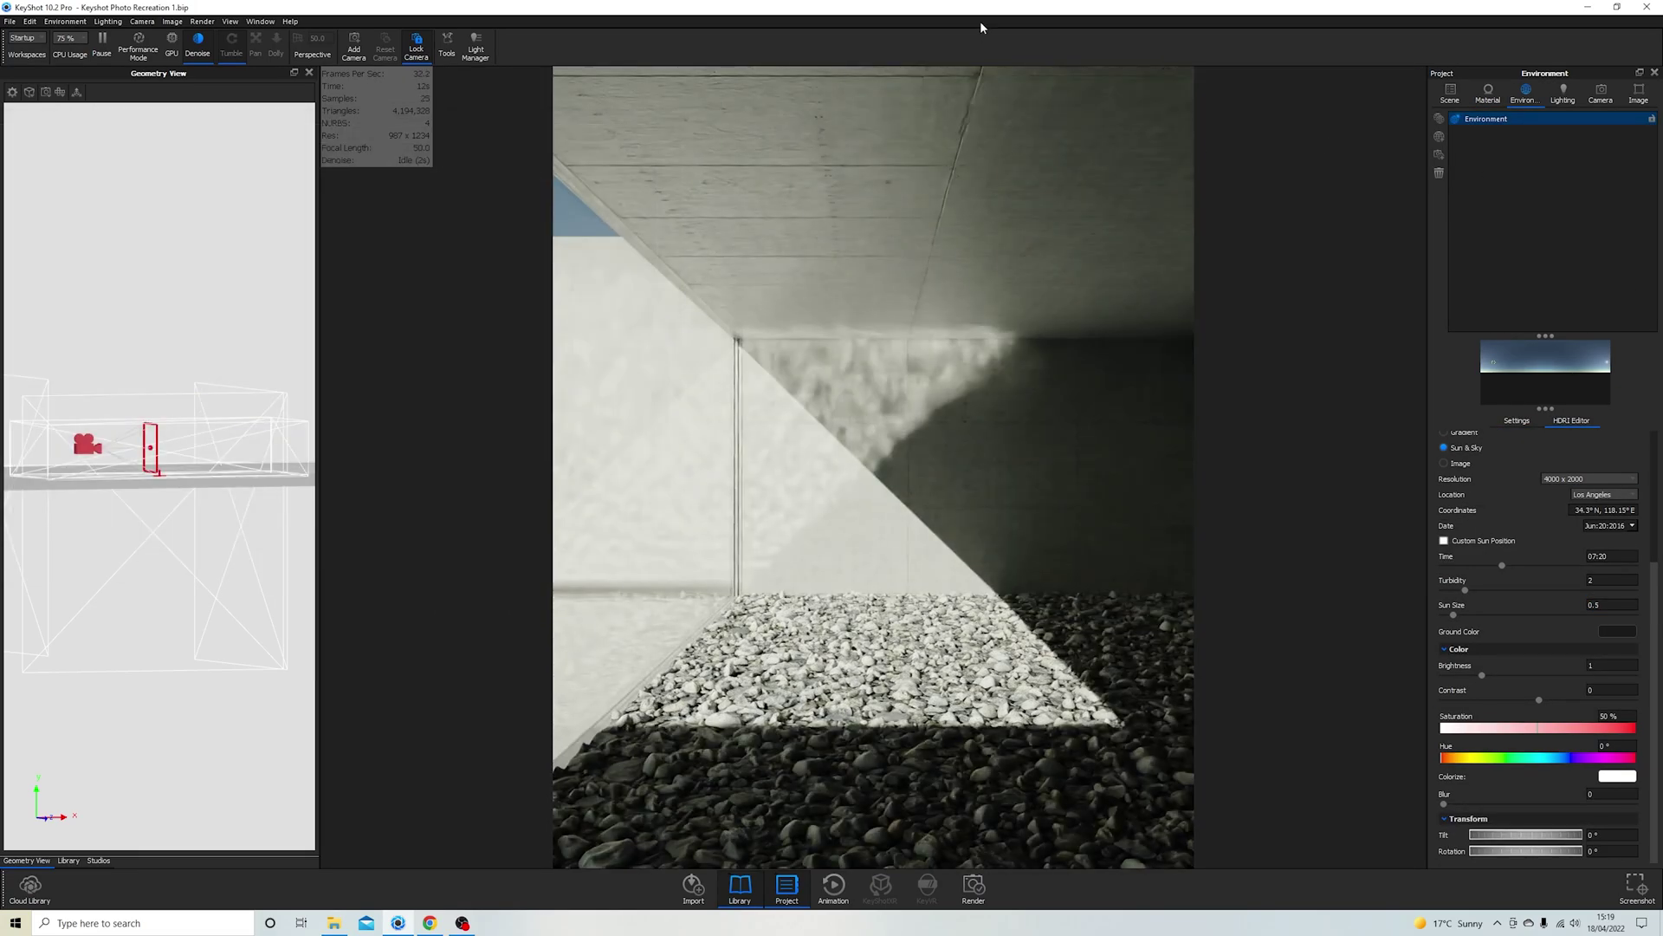
Step: Rotate the environment lighting to 30° and set the sun's time of day to 06:30
click(1647, 102)
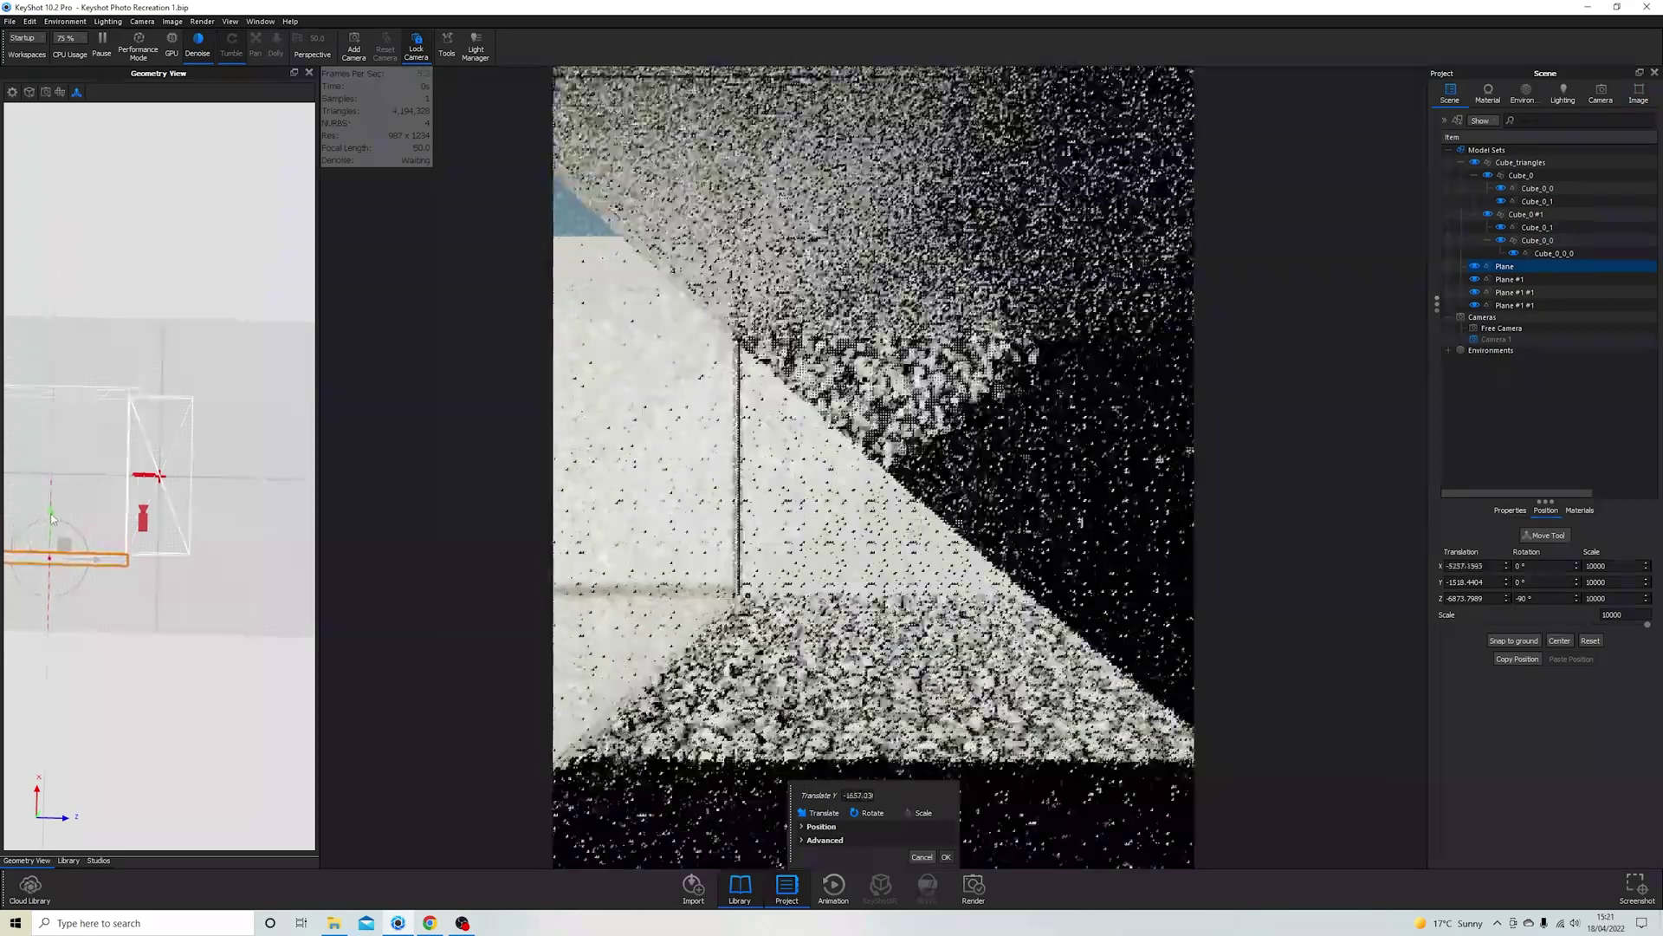
click(1525, 93)
drag(1535, 589, 1578, 590)
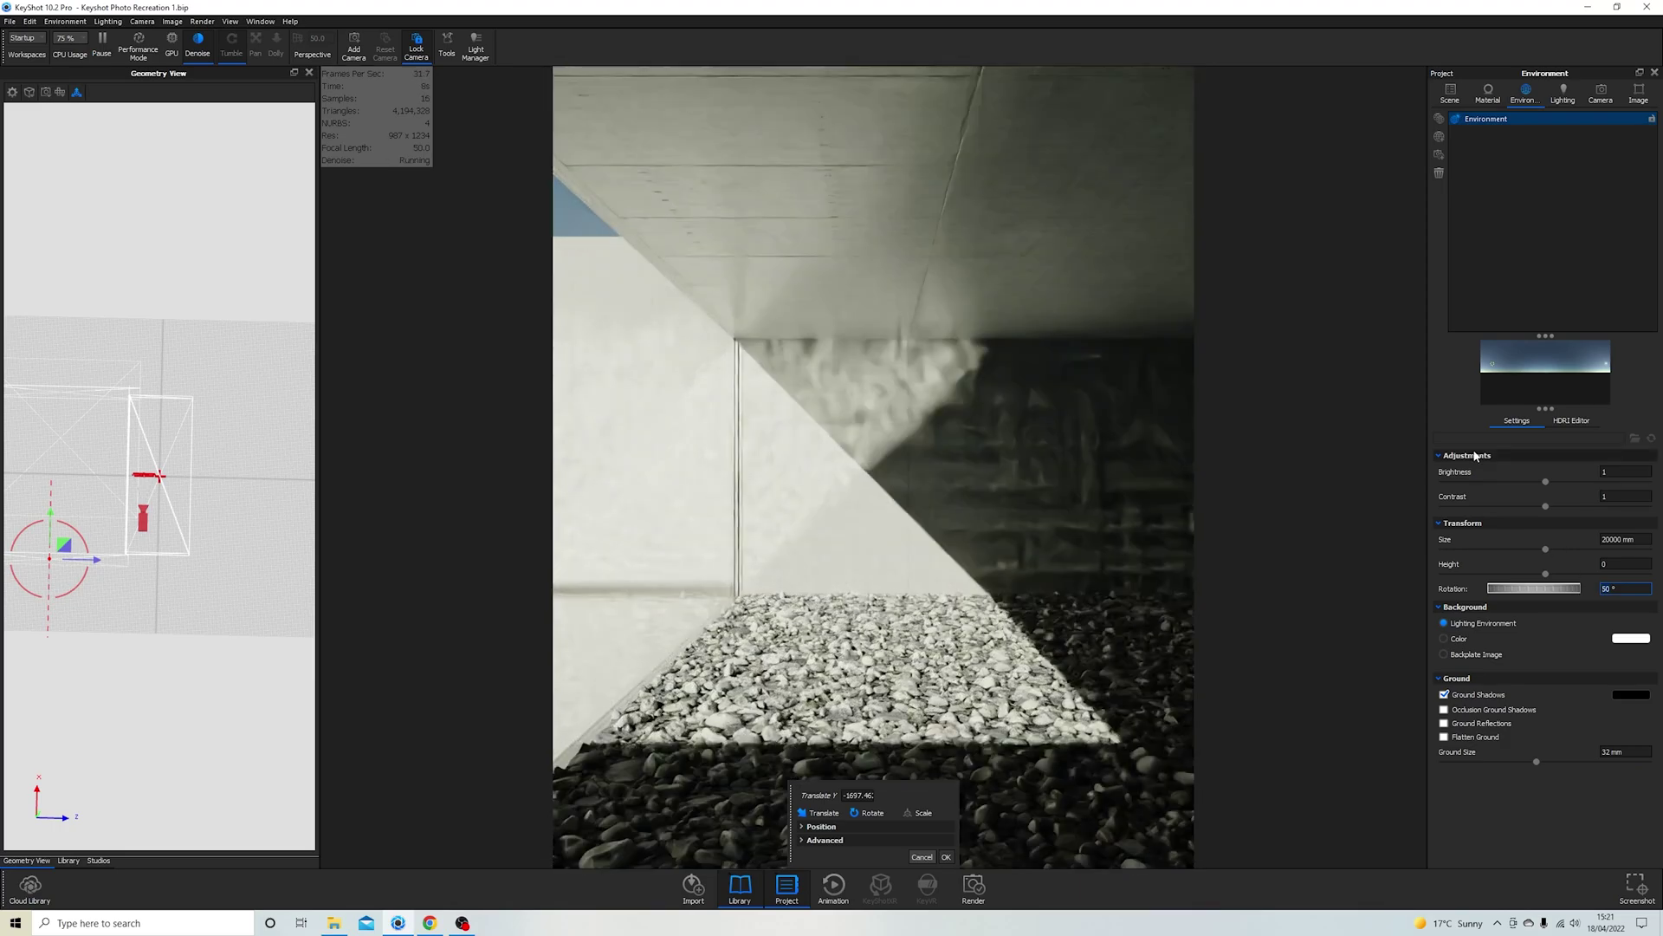
click(1572, 420)
scroll(1600, 561, down, 3)
text(06:30)
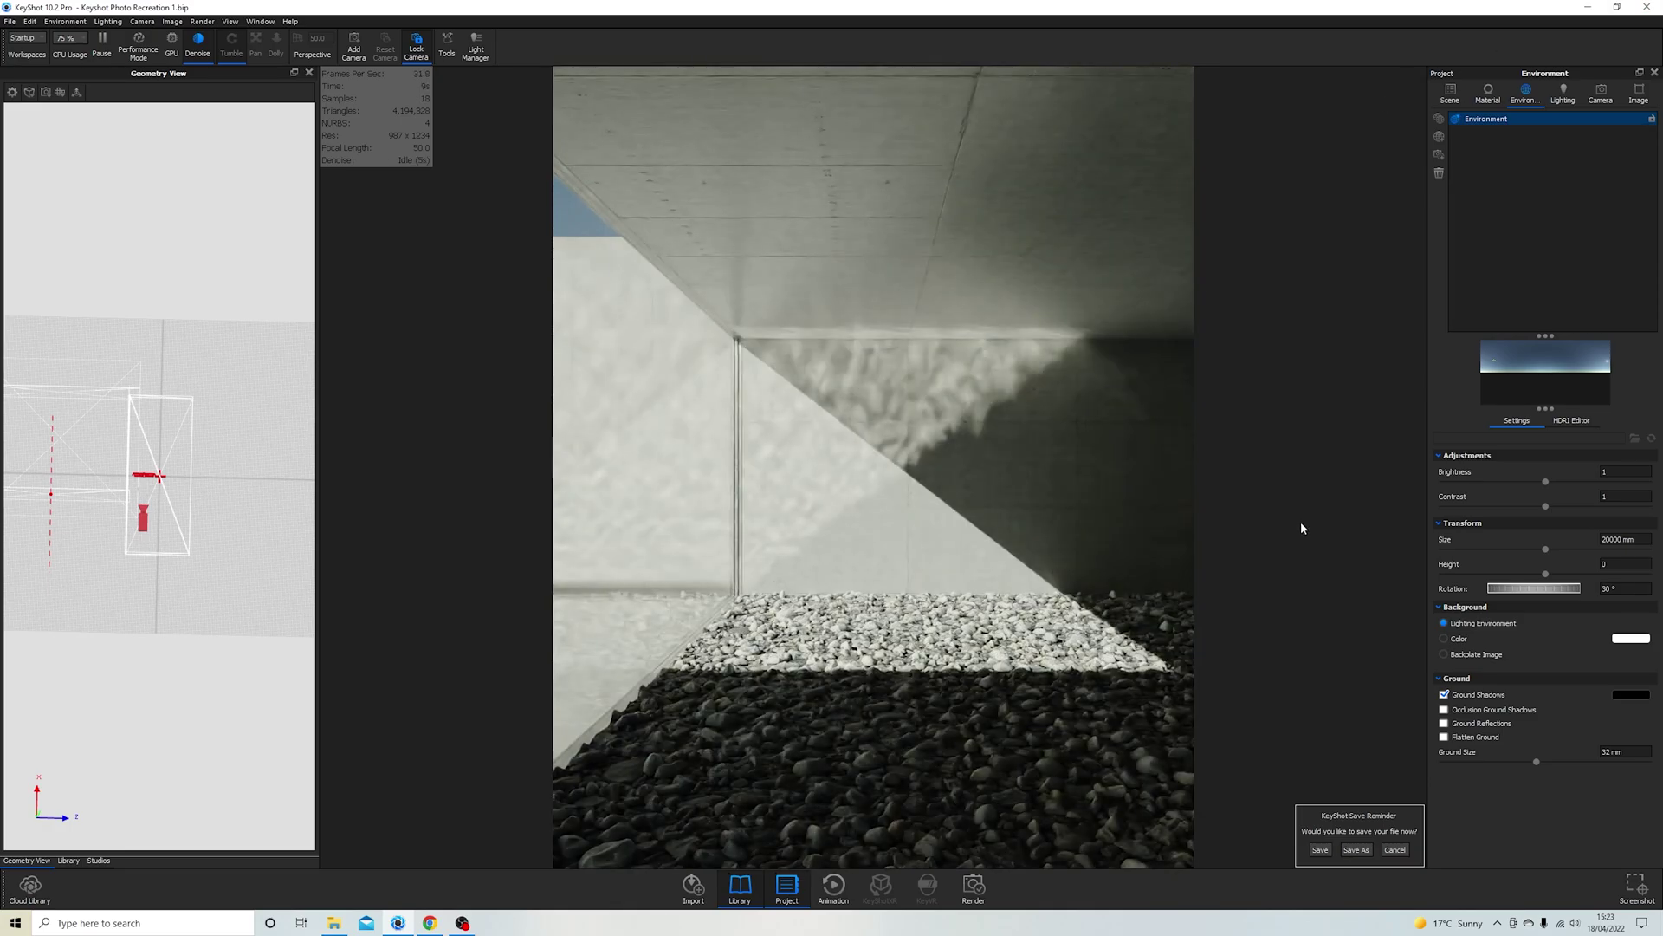
click(1638, 92)
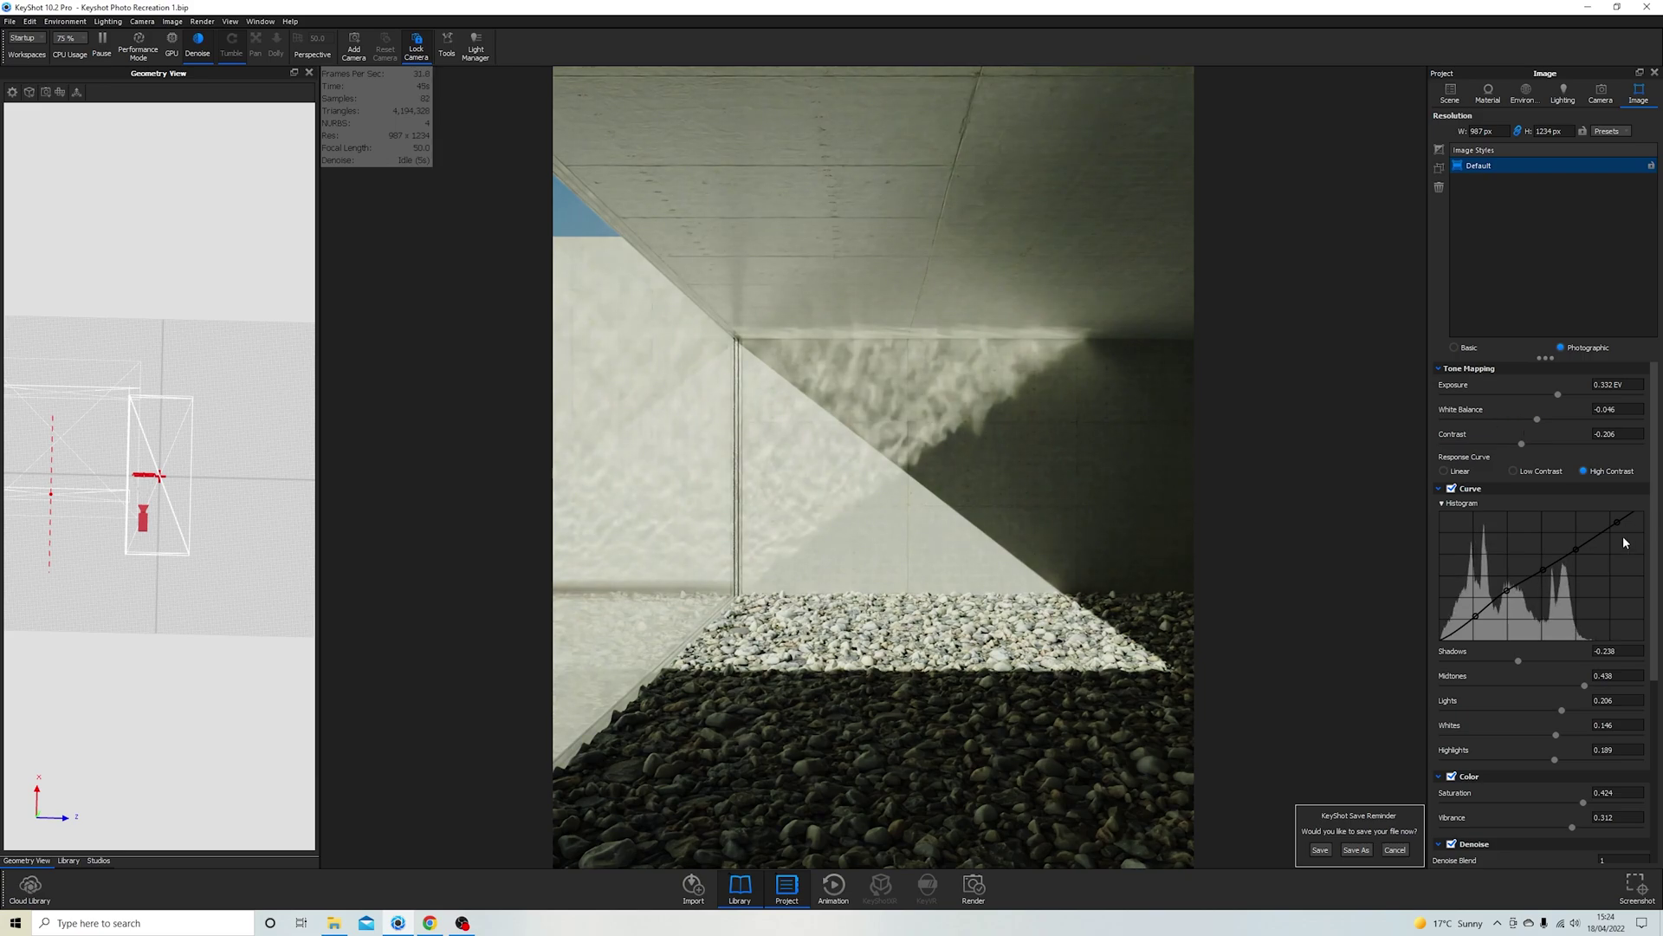
Step: Set a 30 mm focal length, orbit inside the room and save it as a locked new camera
click(1601, 94)
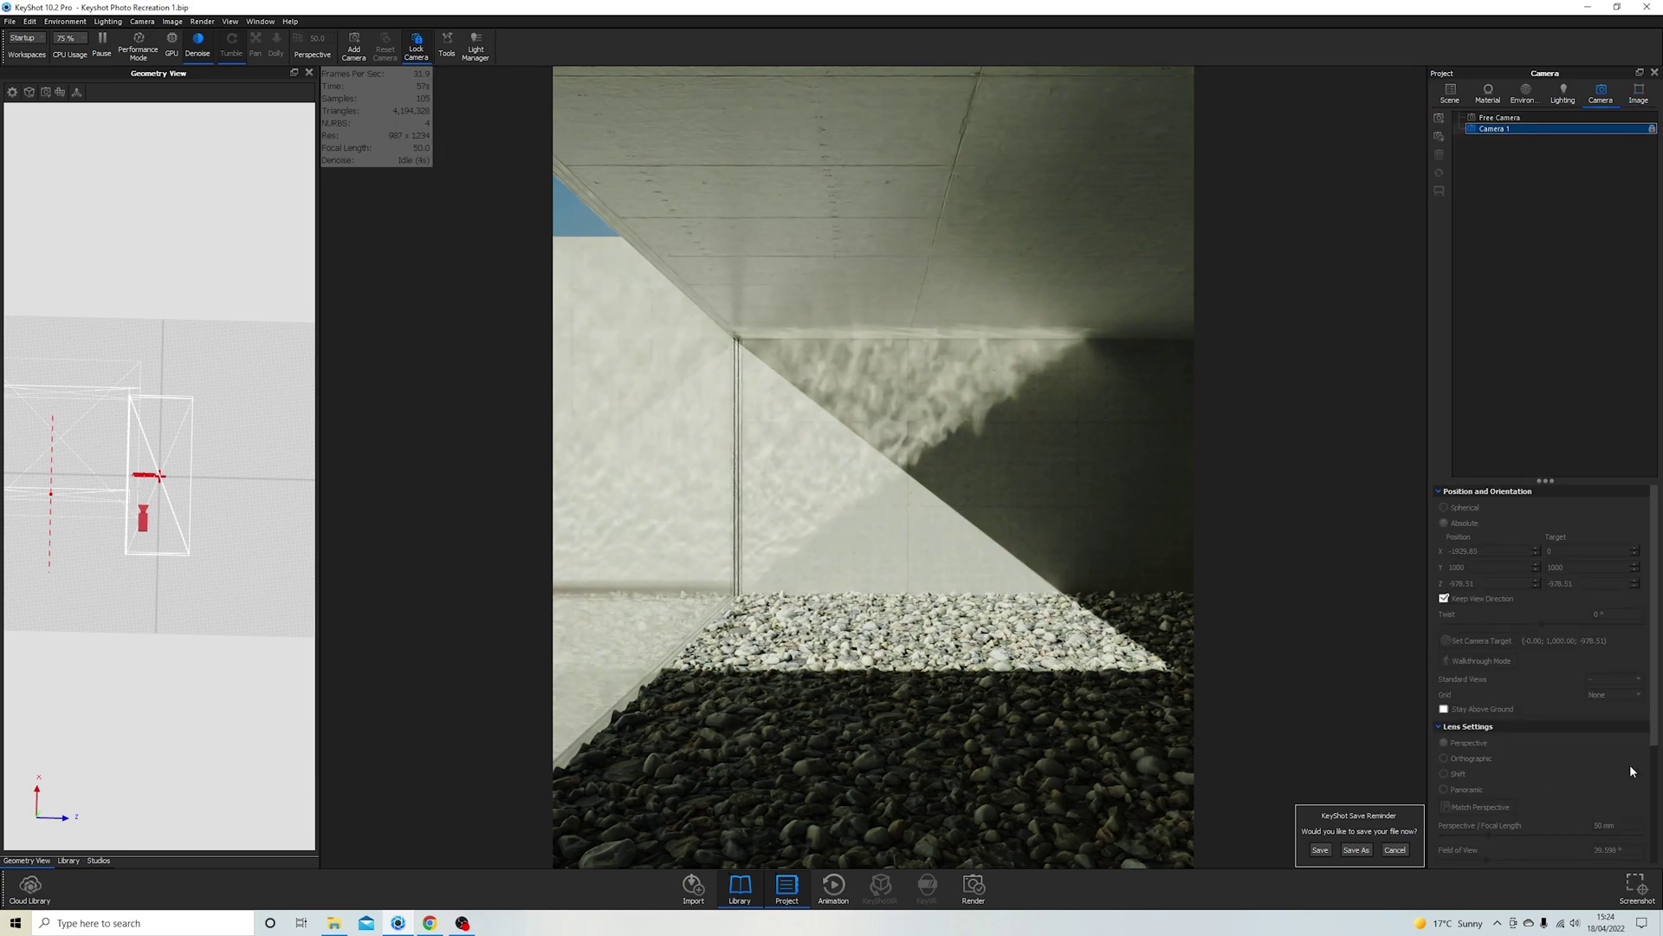
text(30)
key(Return)
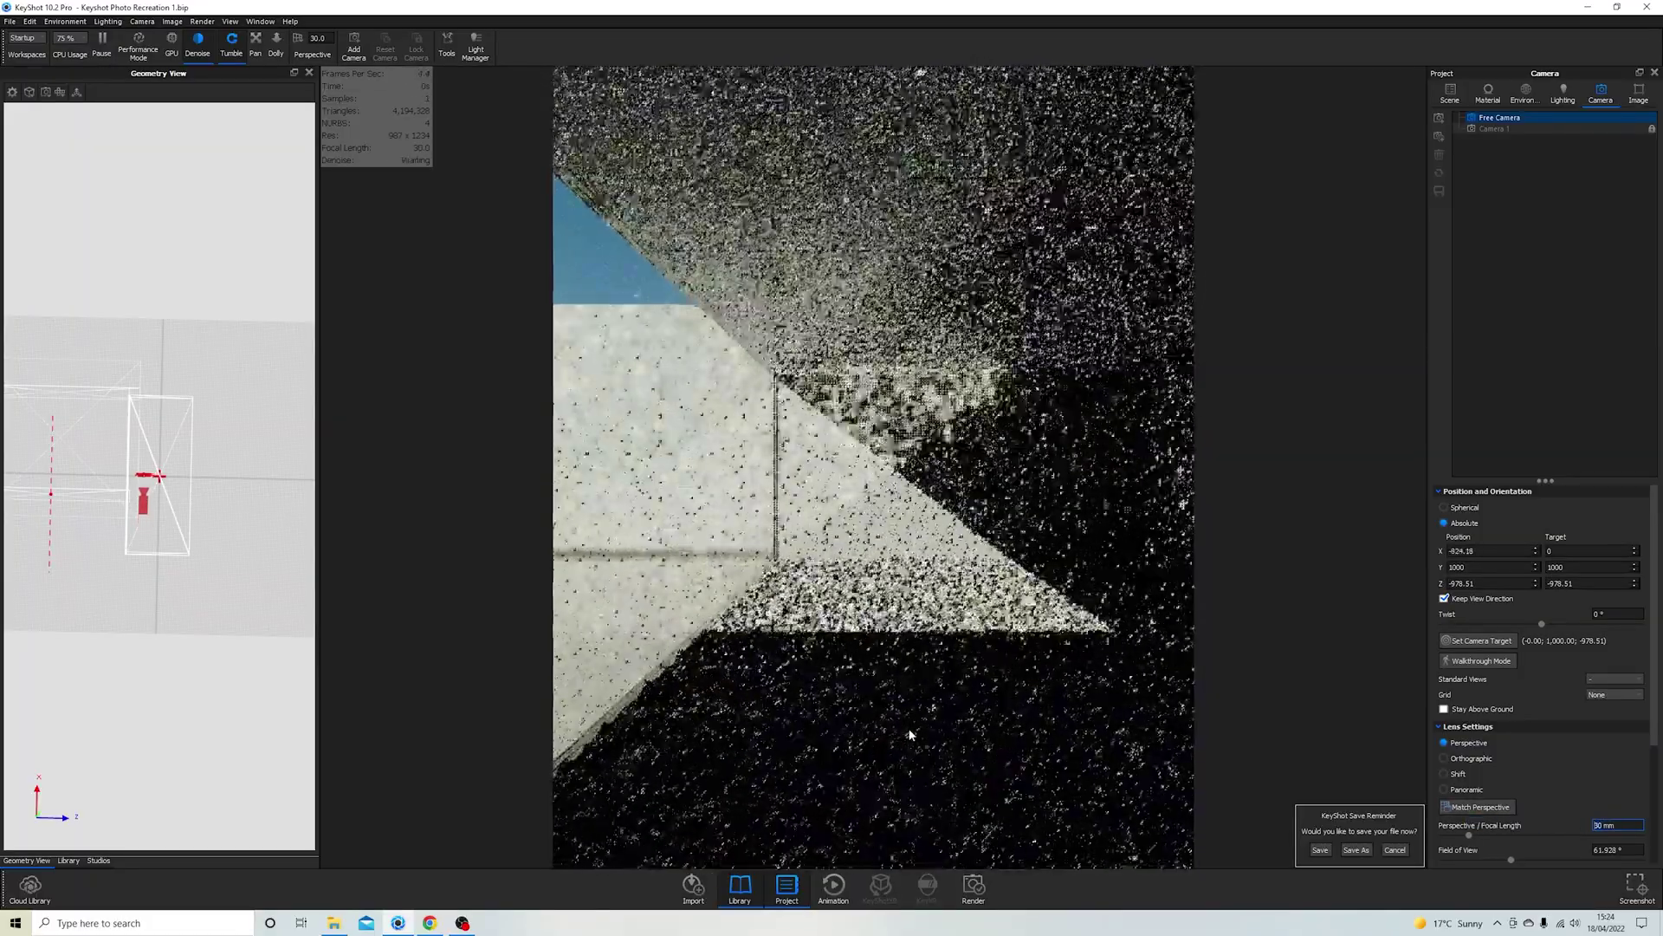
right_click(910, 734)
click(1028, 719)
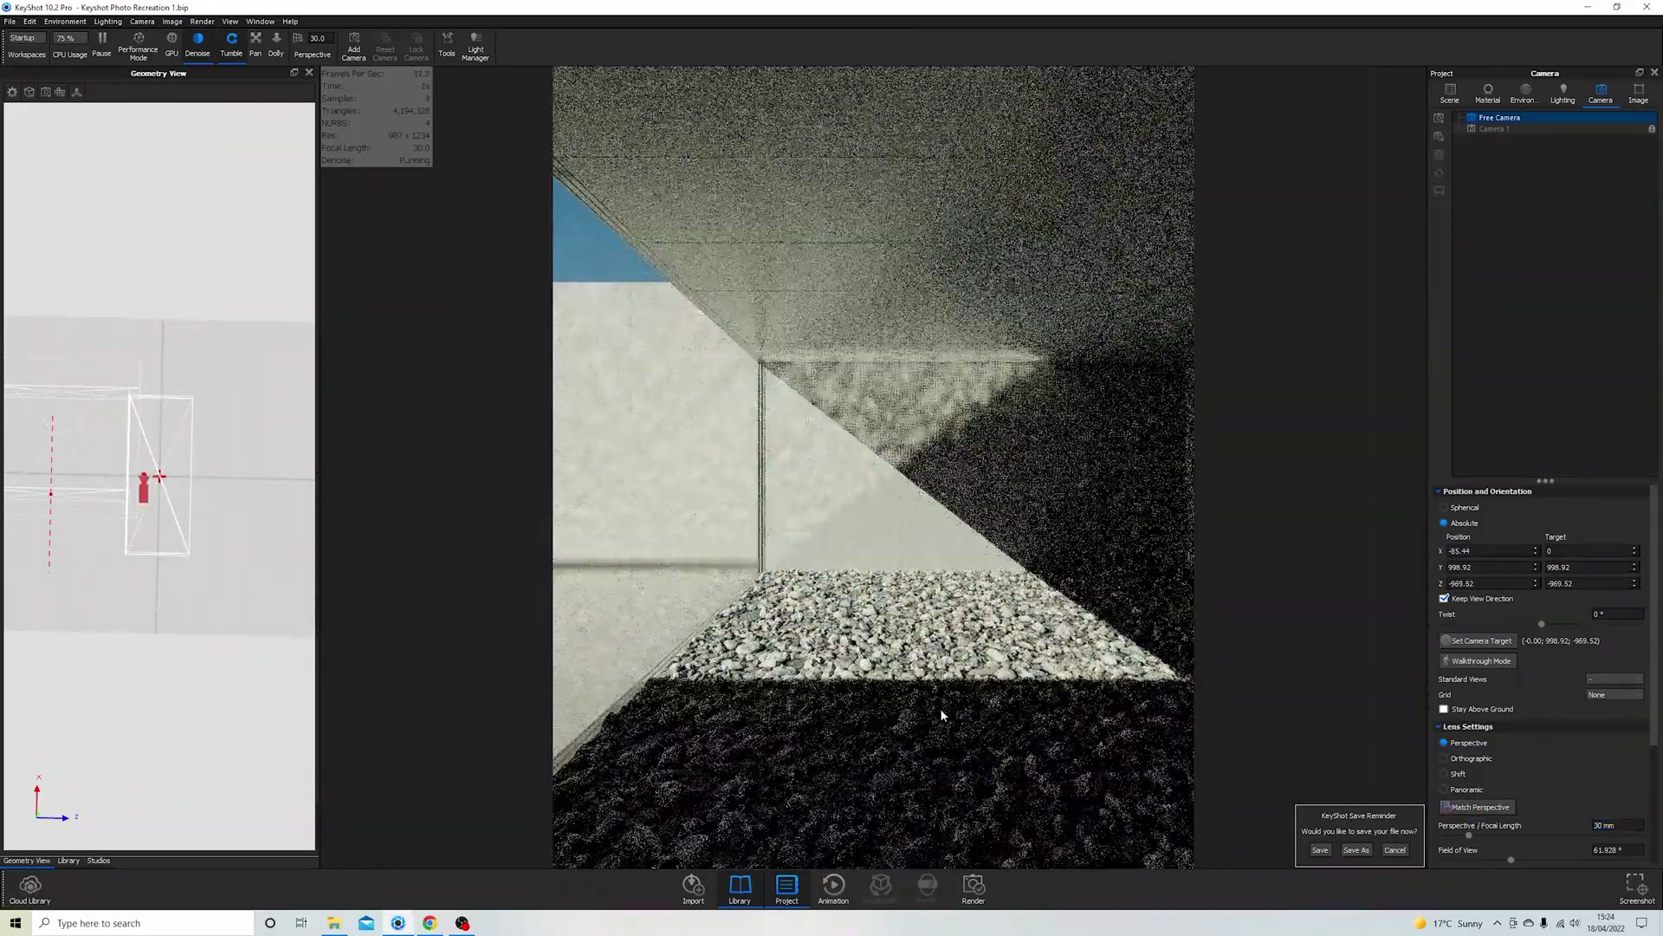
drag(964, 713, 814, 918)
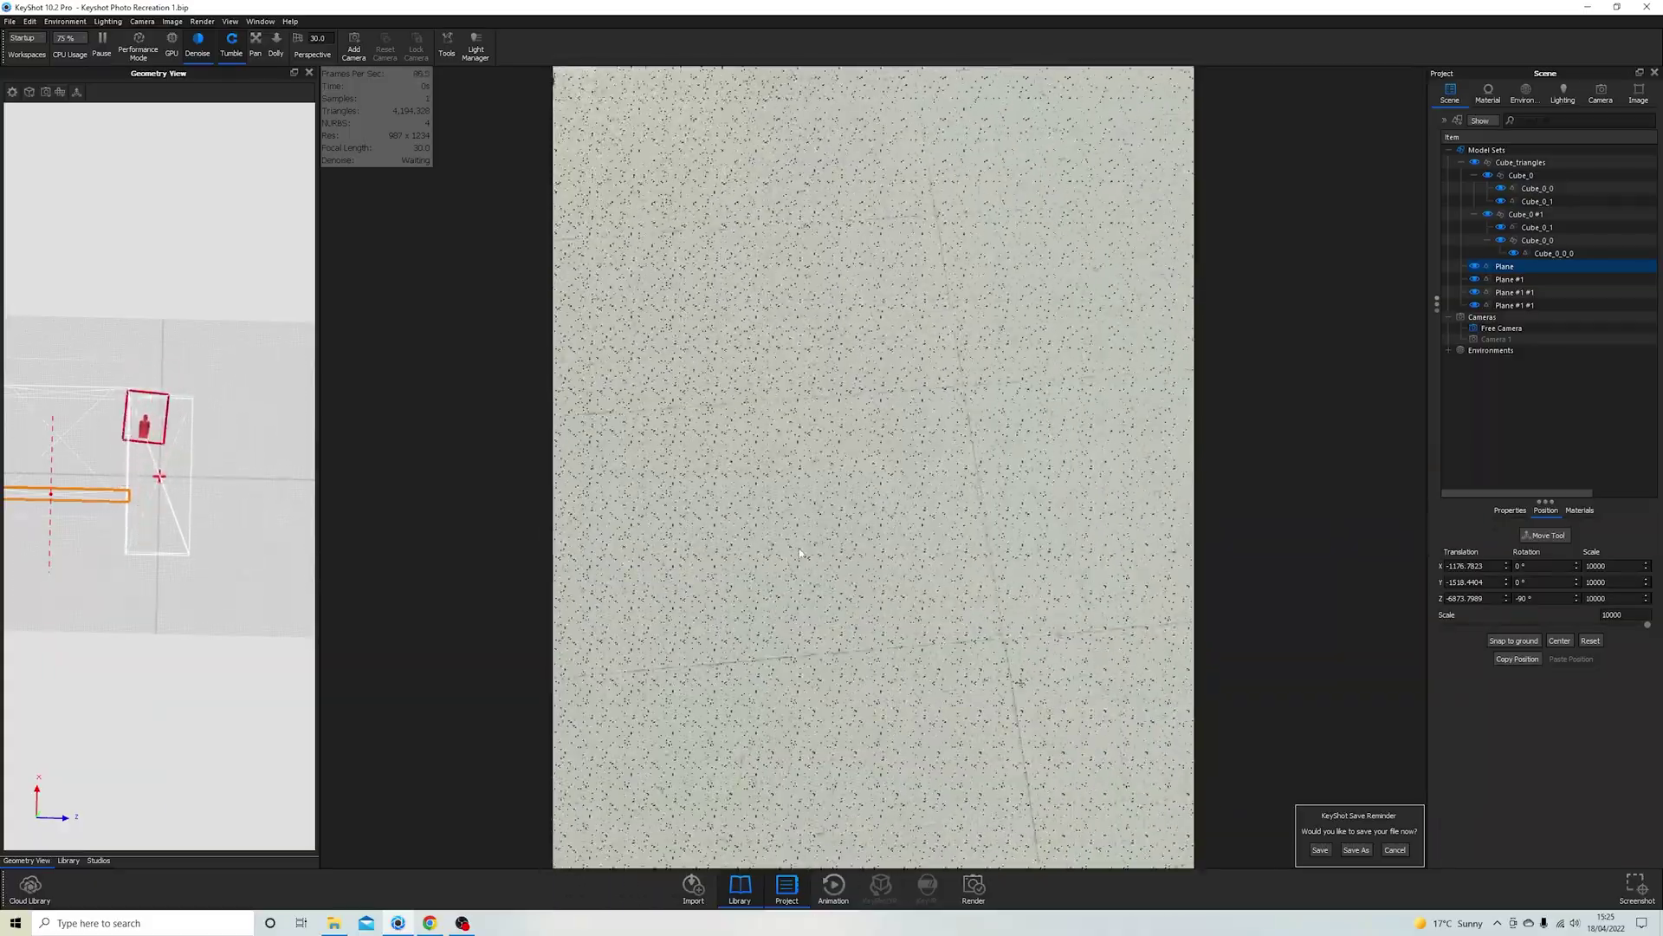
drag(880, 396, 957, 564)
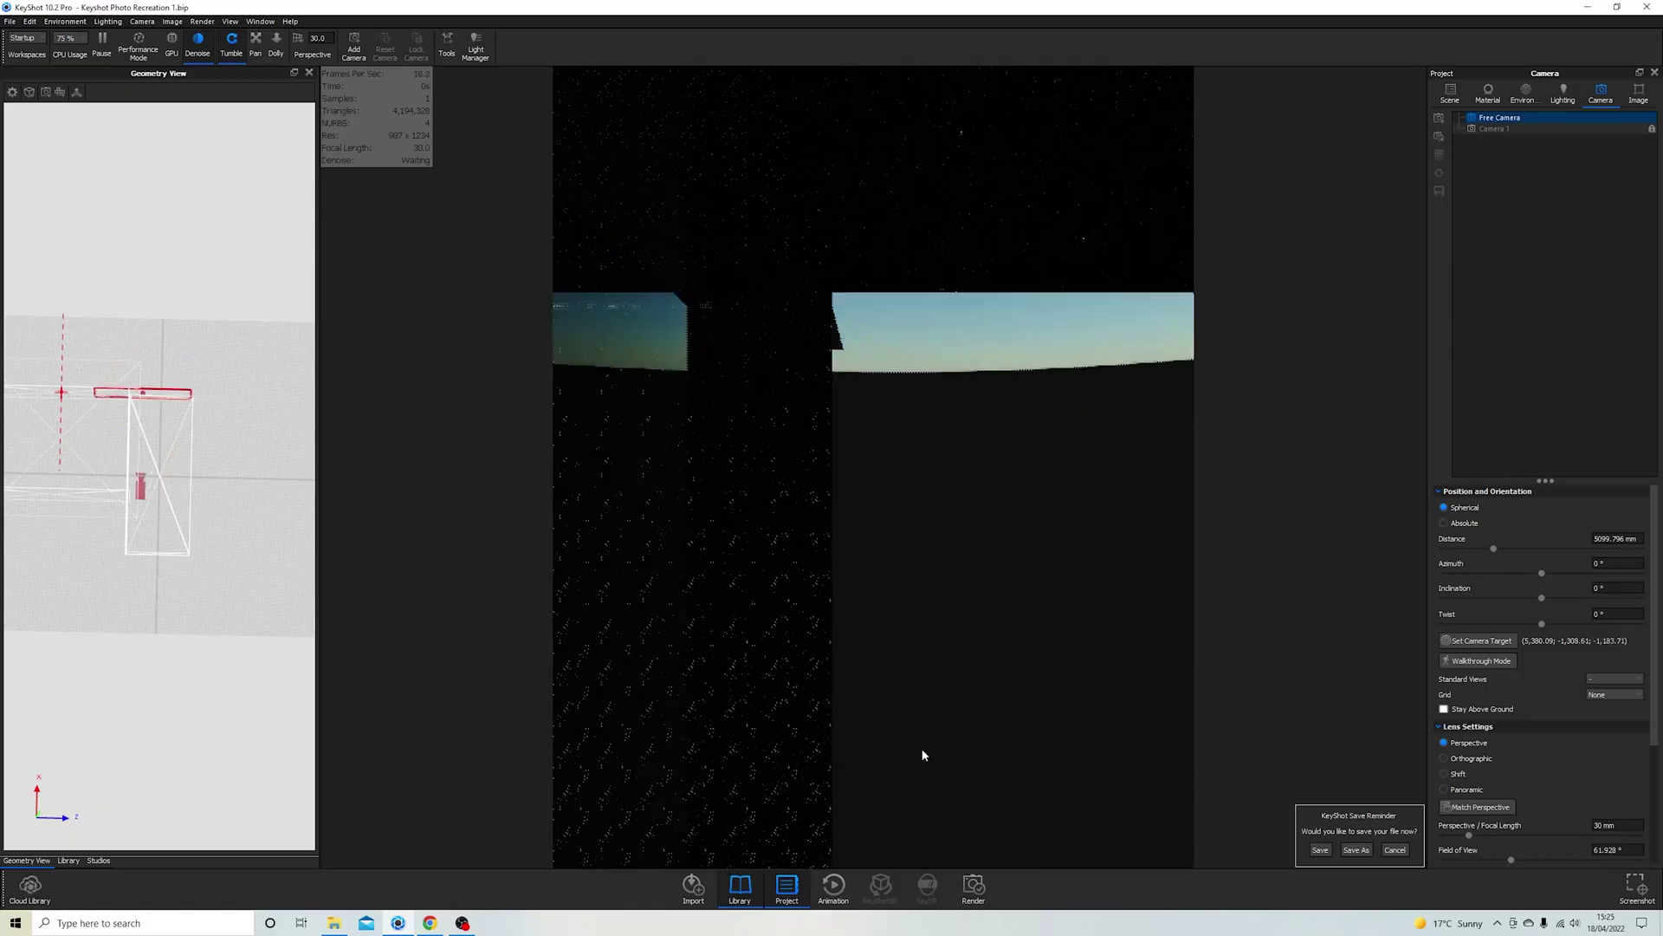
mouse_move(923, 756)
middle_down()
mouse_move(826, 671)
mouse_move(801, 673)
middle_up()
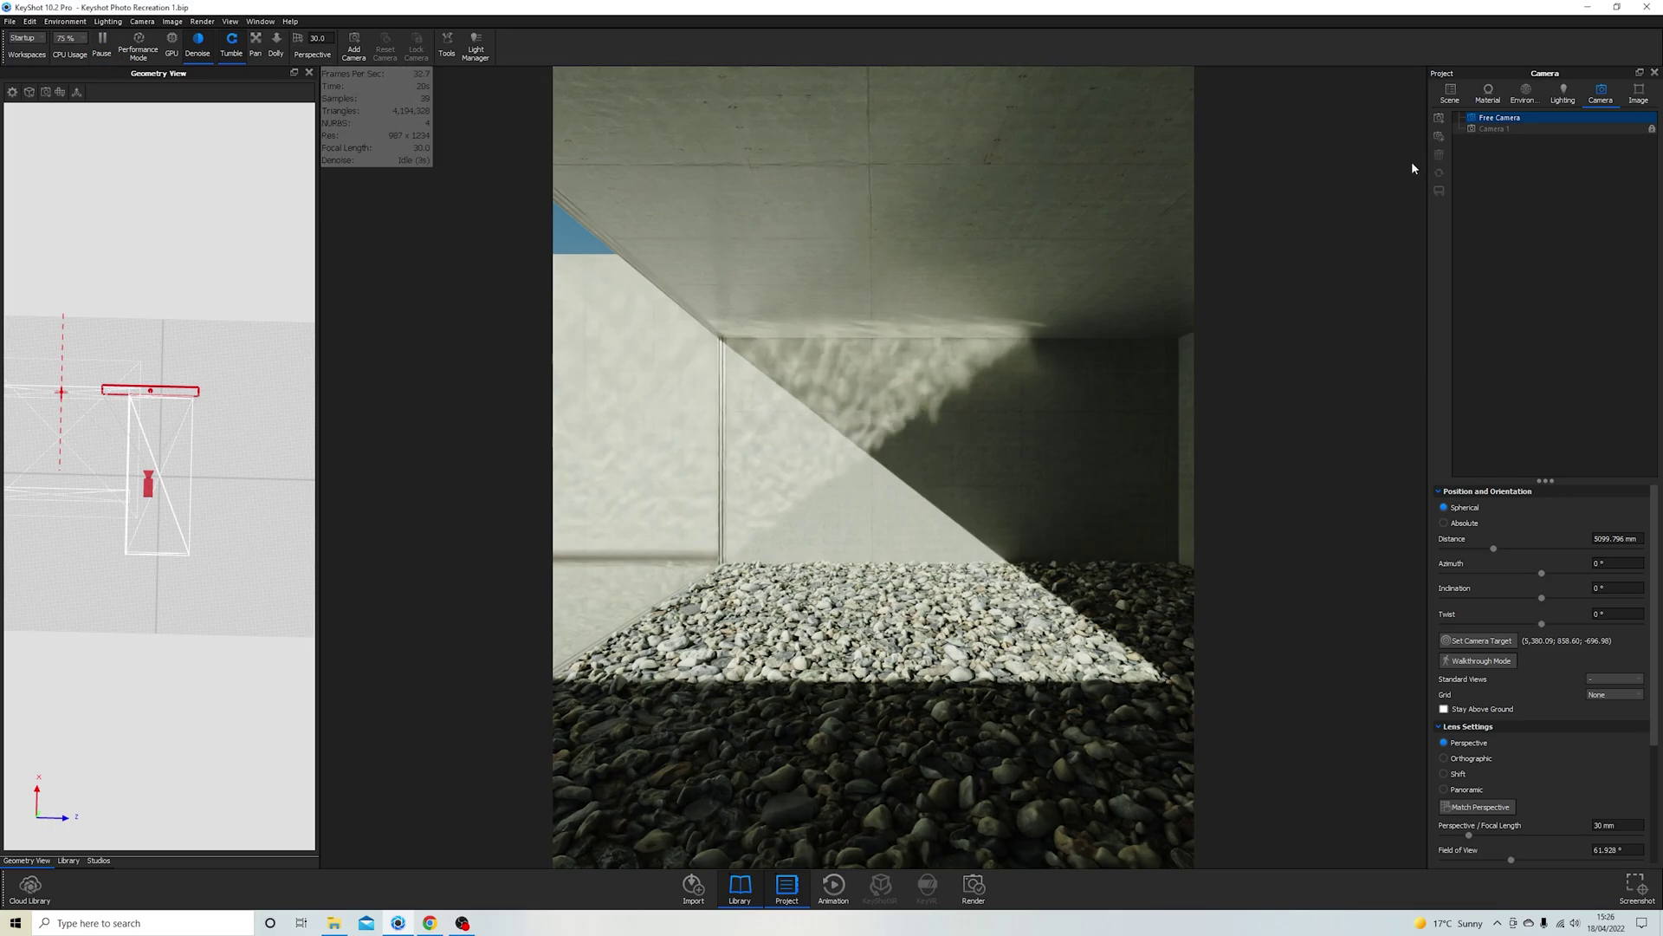
click(1619, 123)
click(1080, 397)
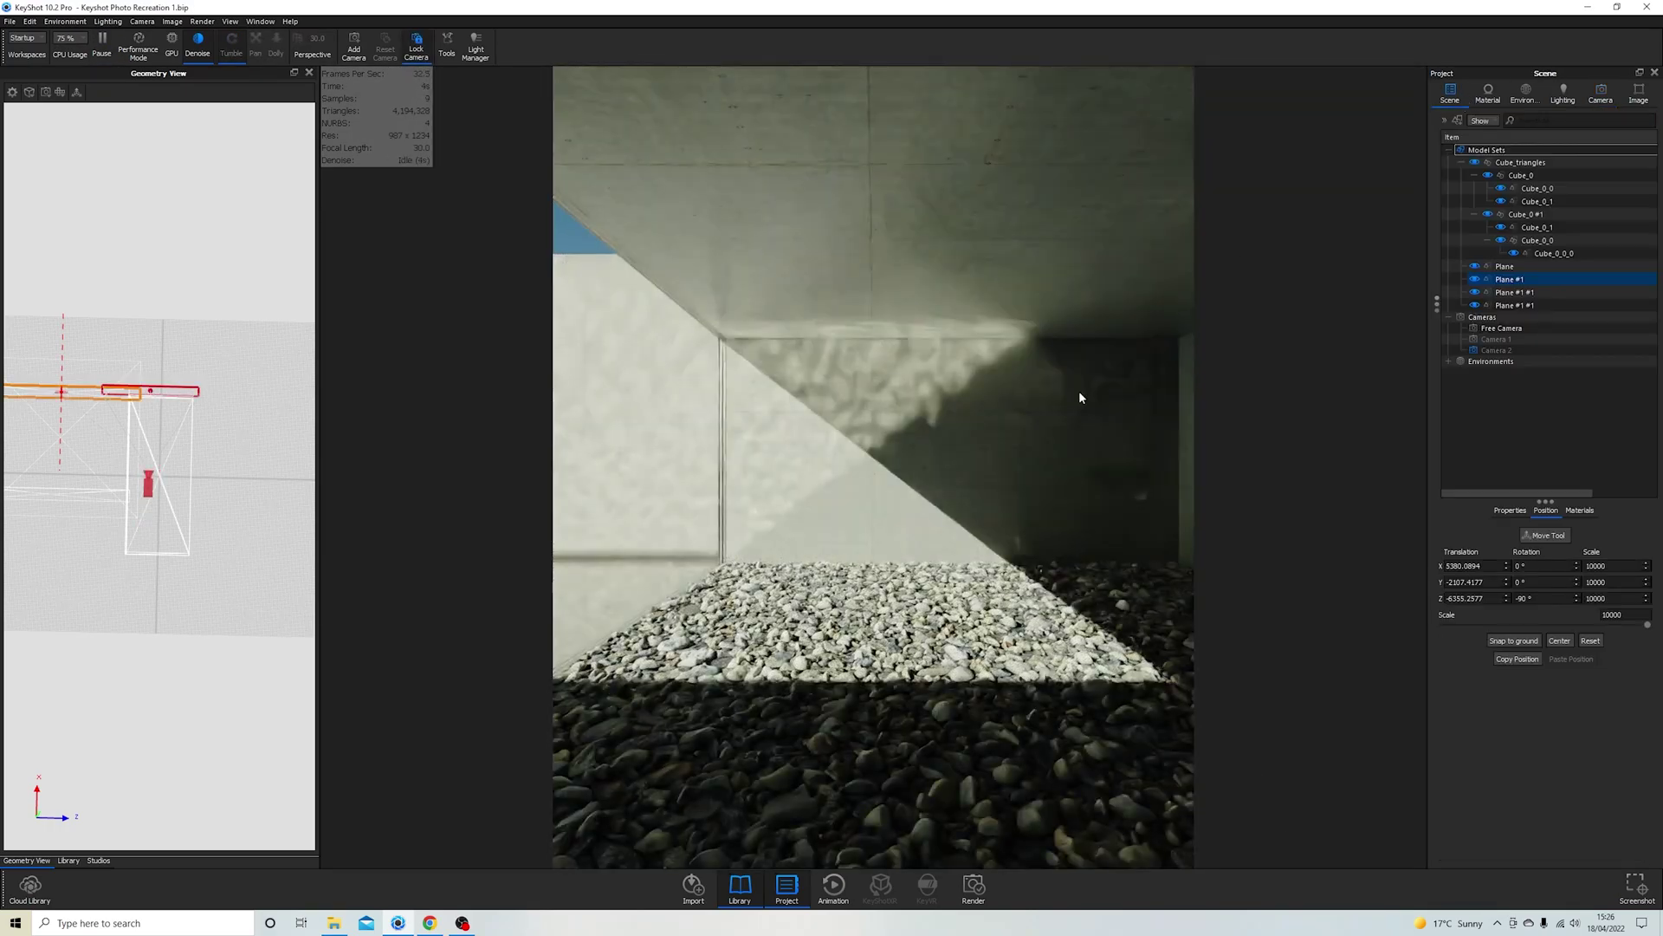
Step: Scale Cube_0 to 0.55 along Z and shift it about 336 mm in depth
triple_click(1612, 598)
text(0.55)
key(Return)
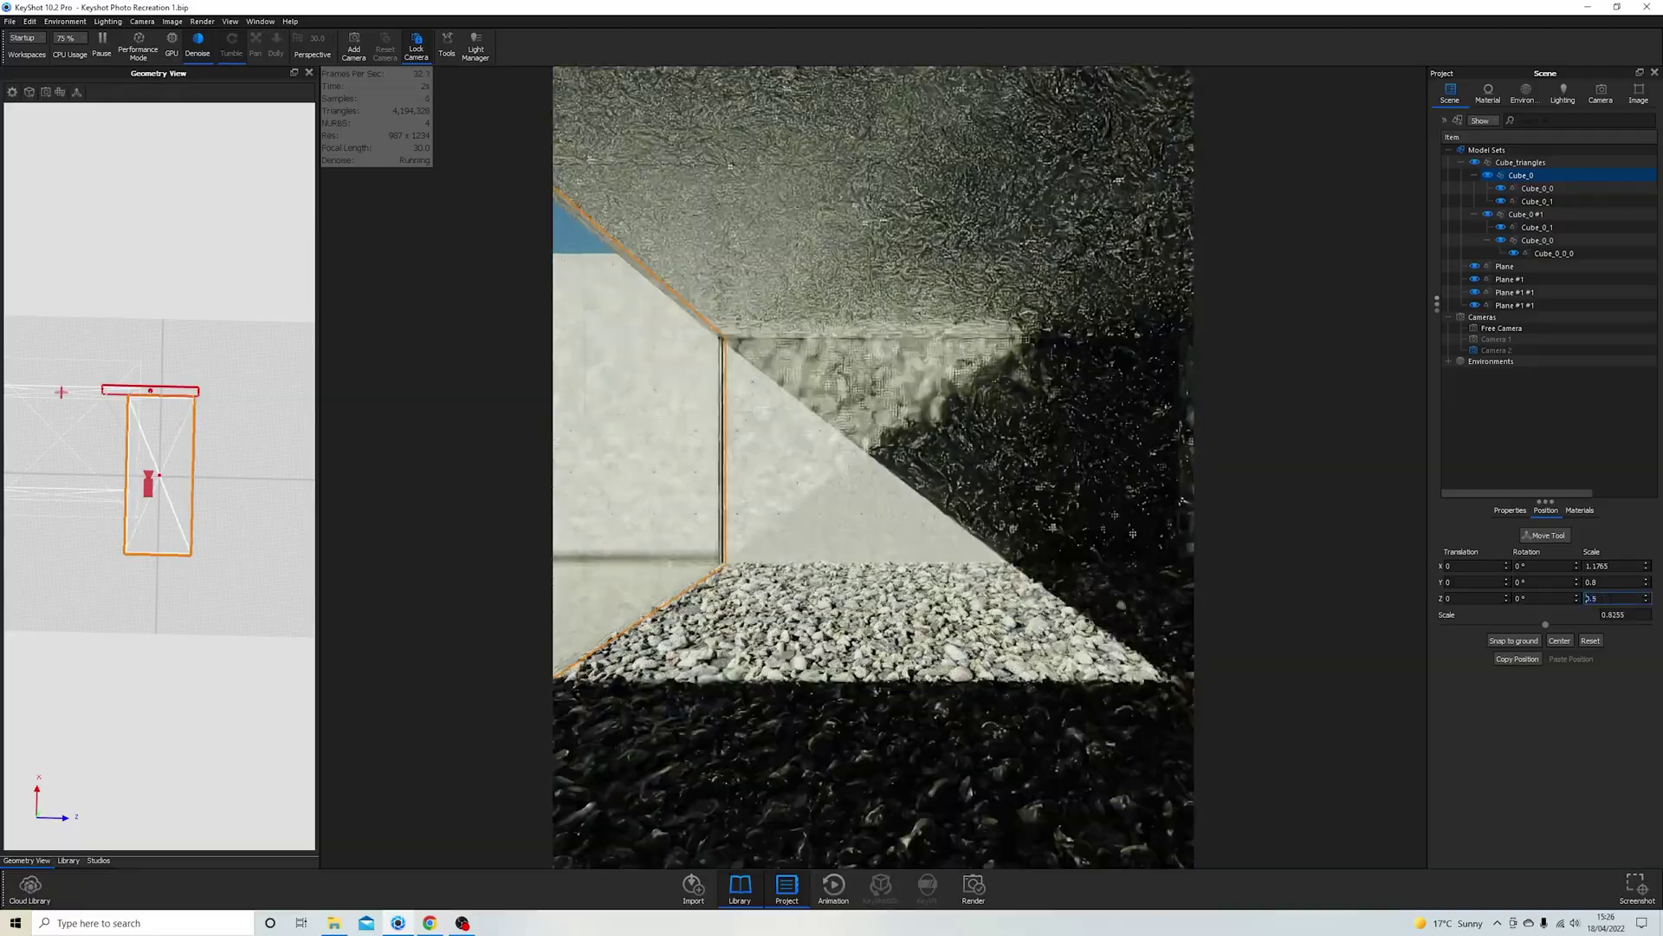
right_click(210, 277)
click(210, 277)
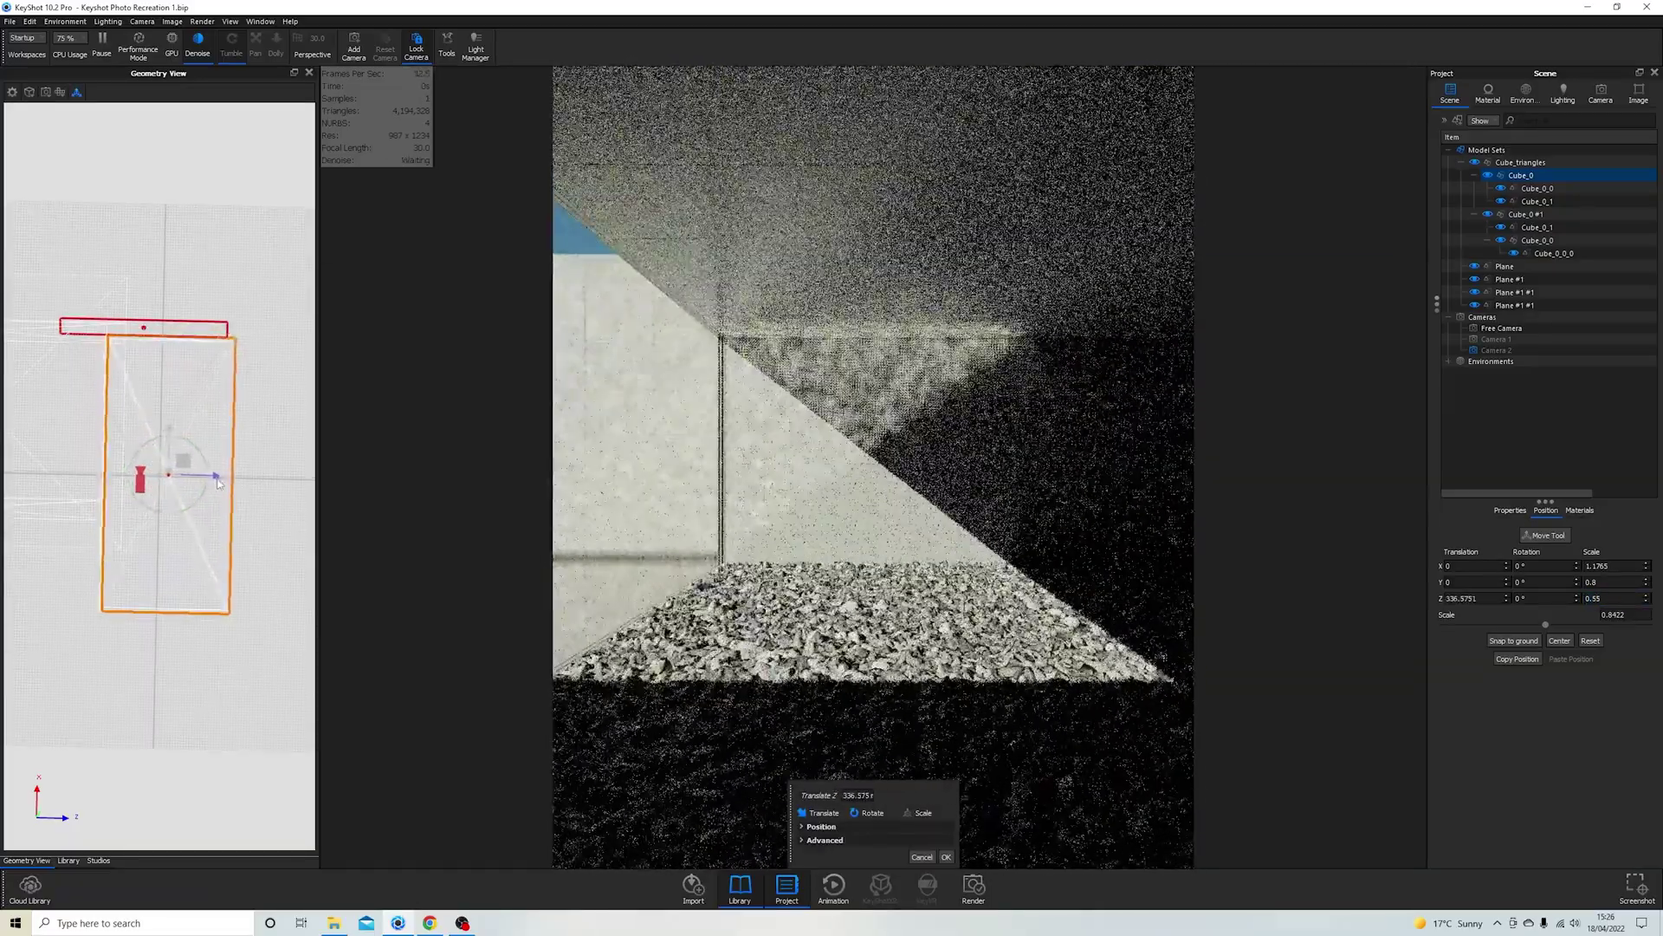
double_click(959, 520)
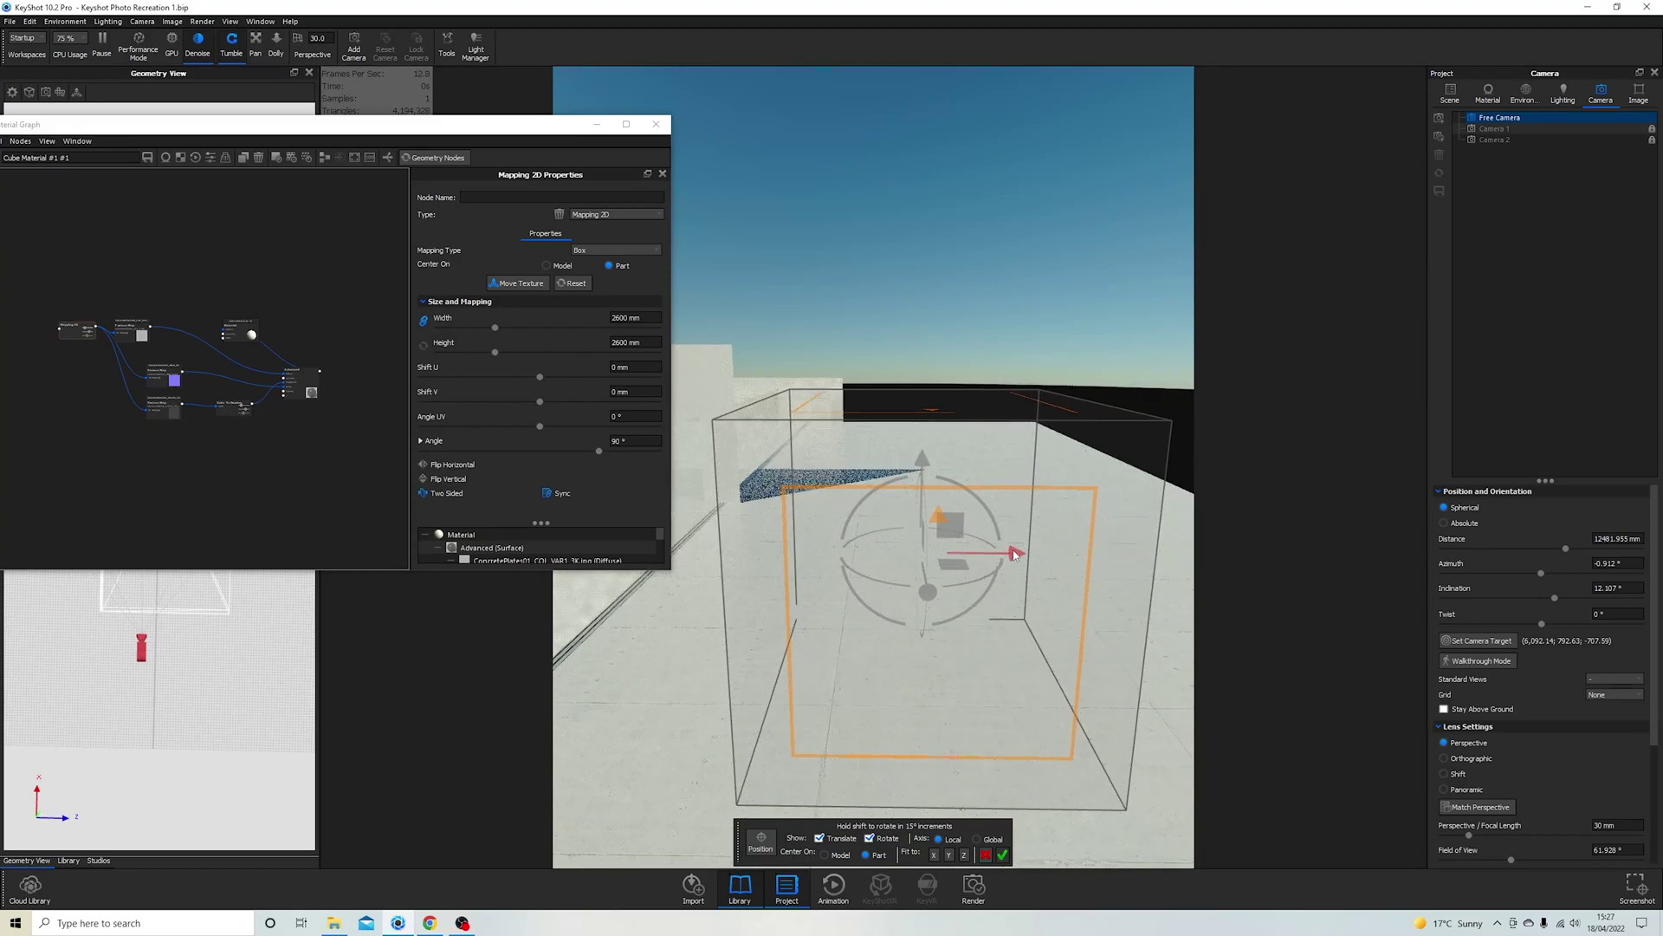
Step: On Camera 2, load 'burn mark png' from Burn marks as a texture and stretch its width and height
click(1551, 139)
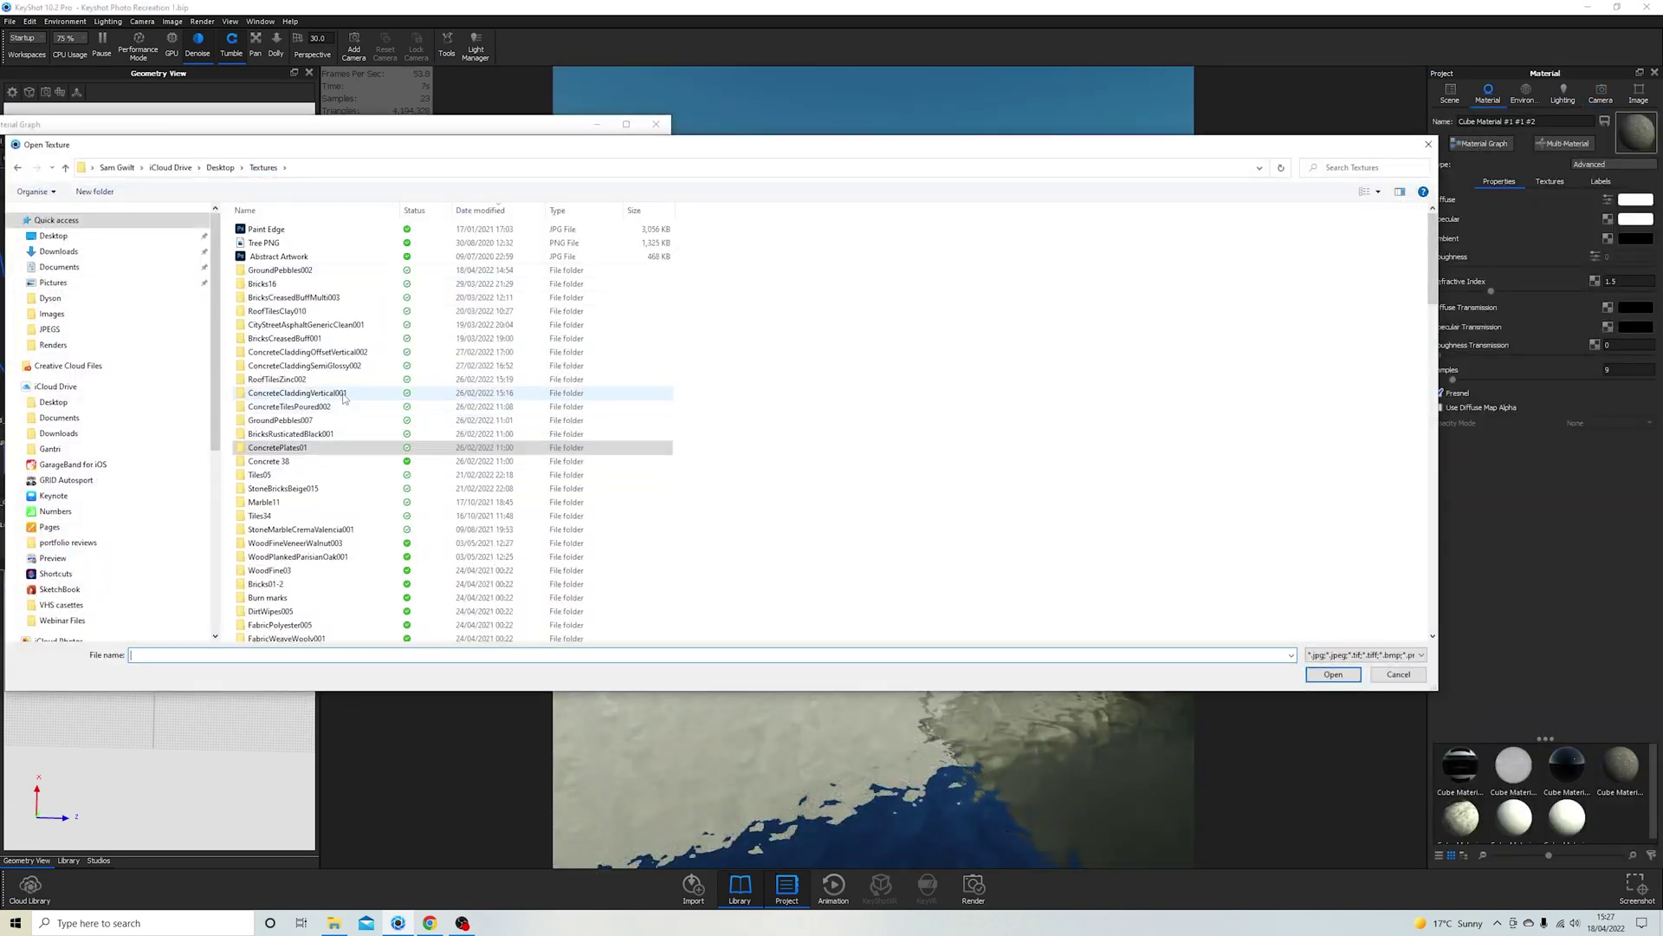
double_click(268, 597)
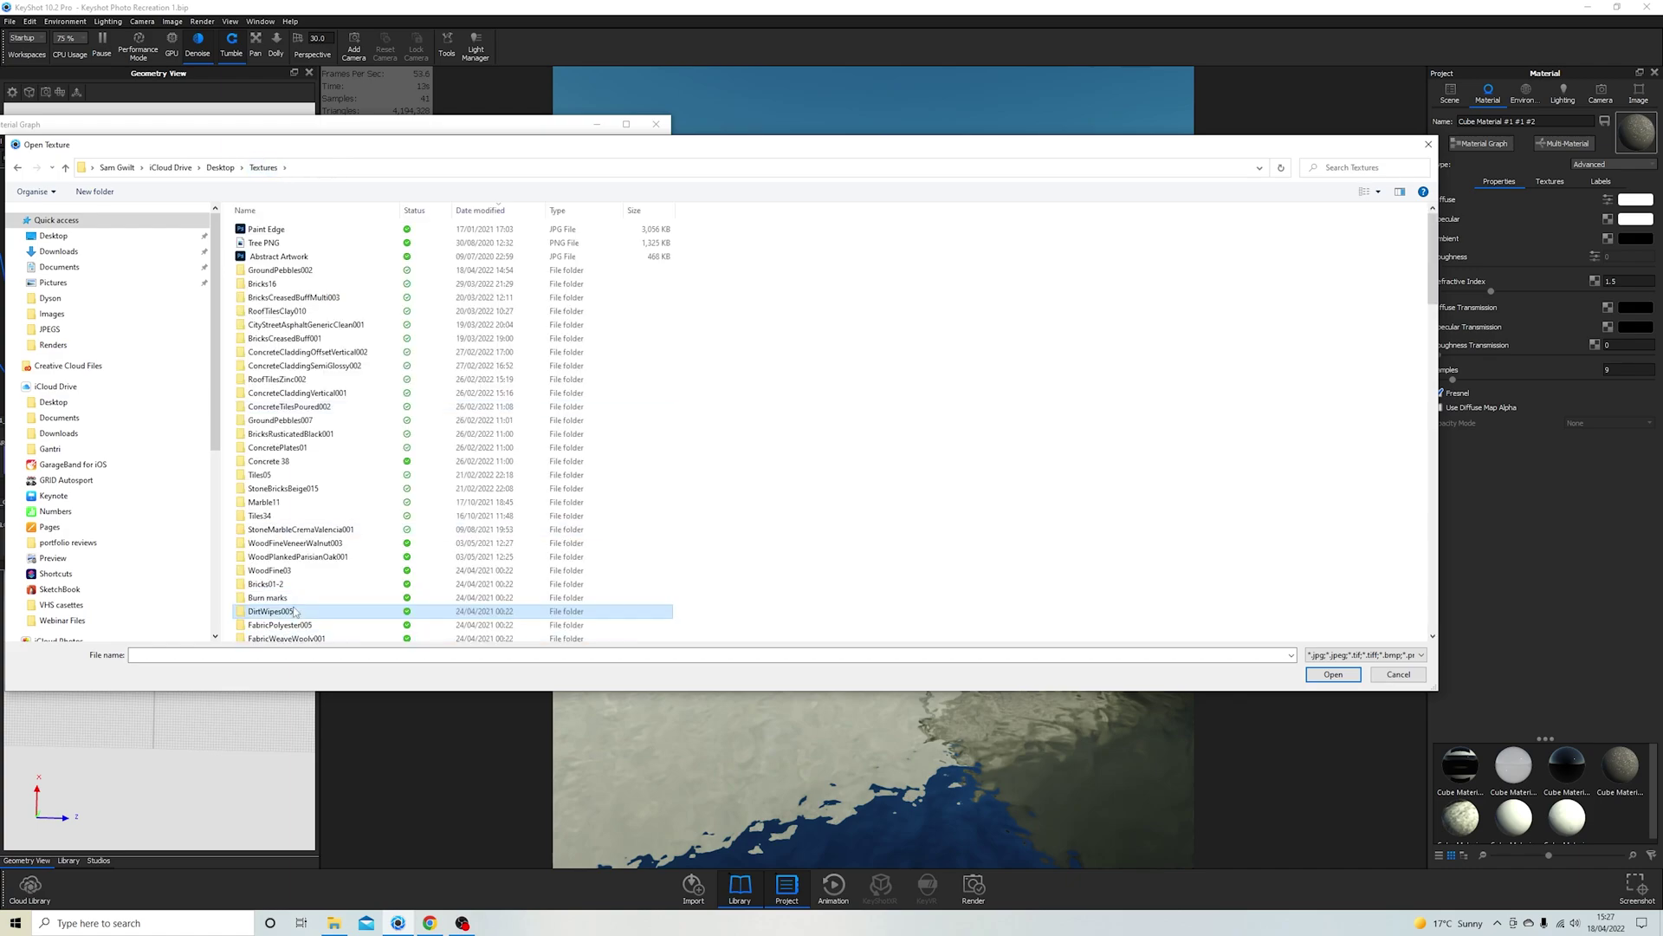
double_click(267, 252)
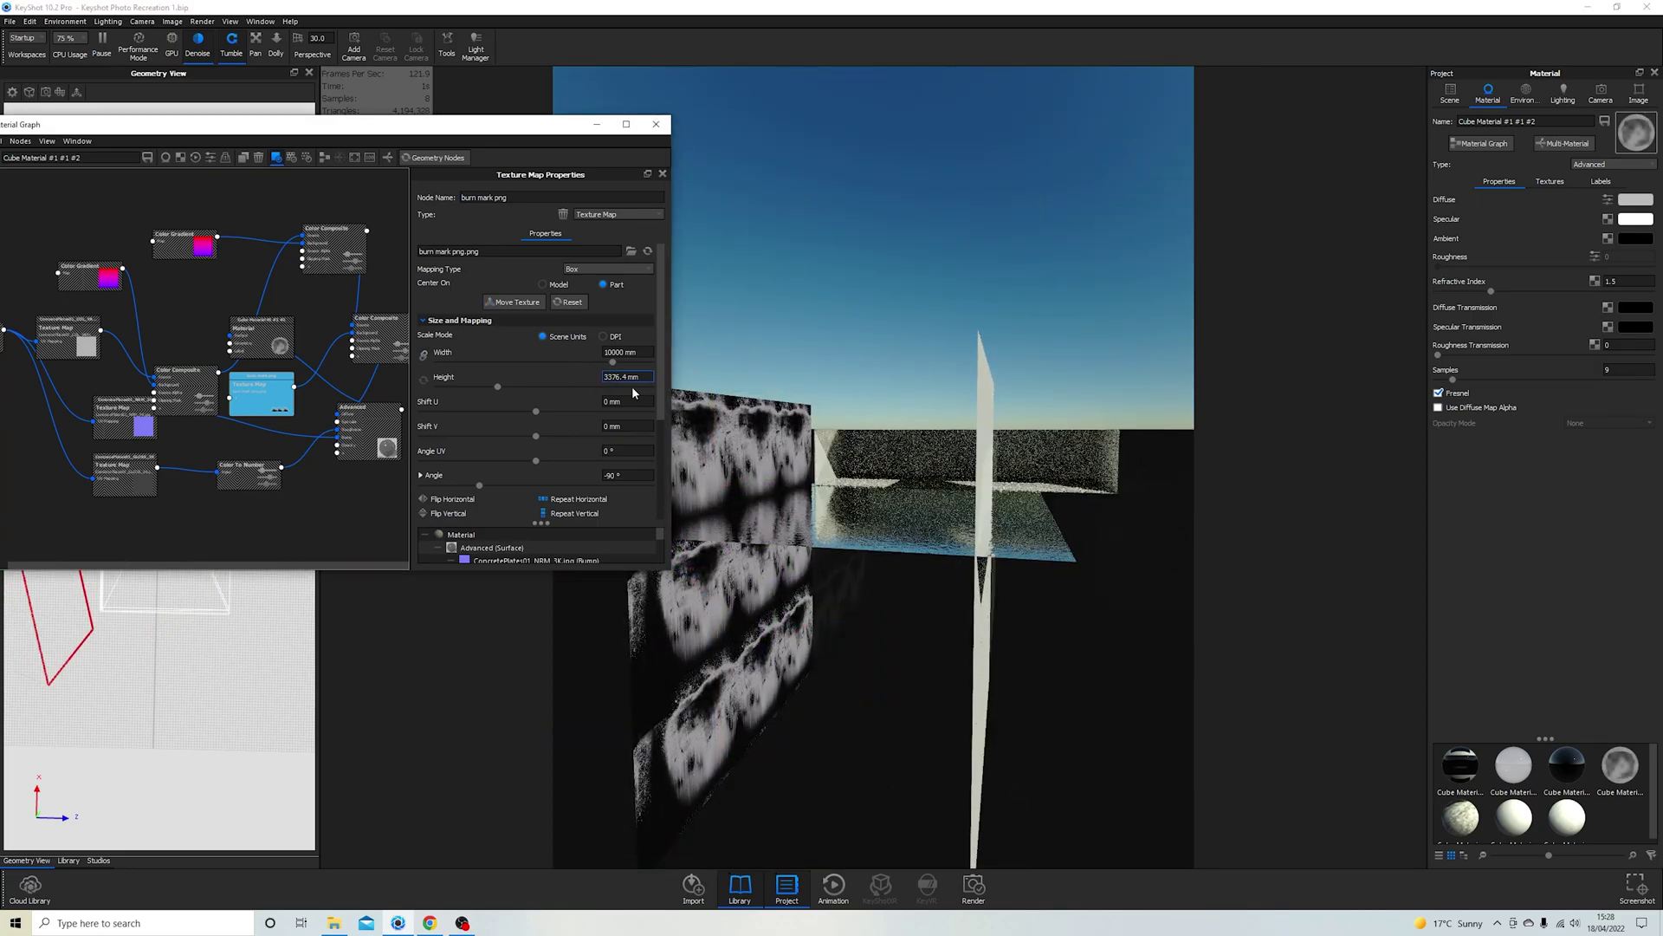
text(8)
click(517, 301)
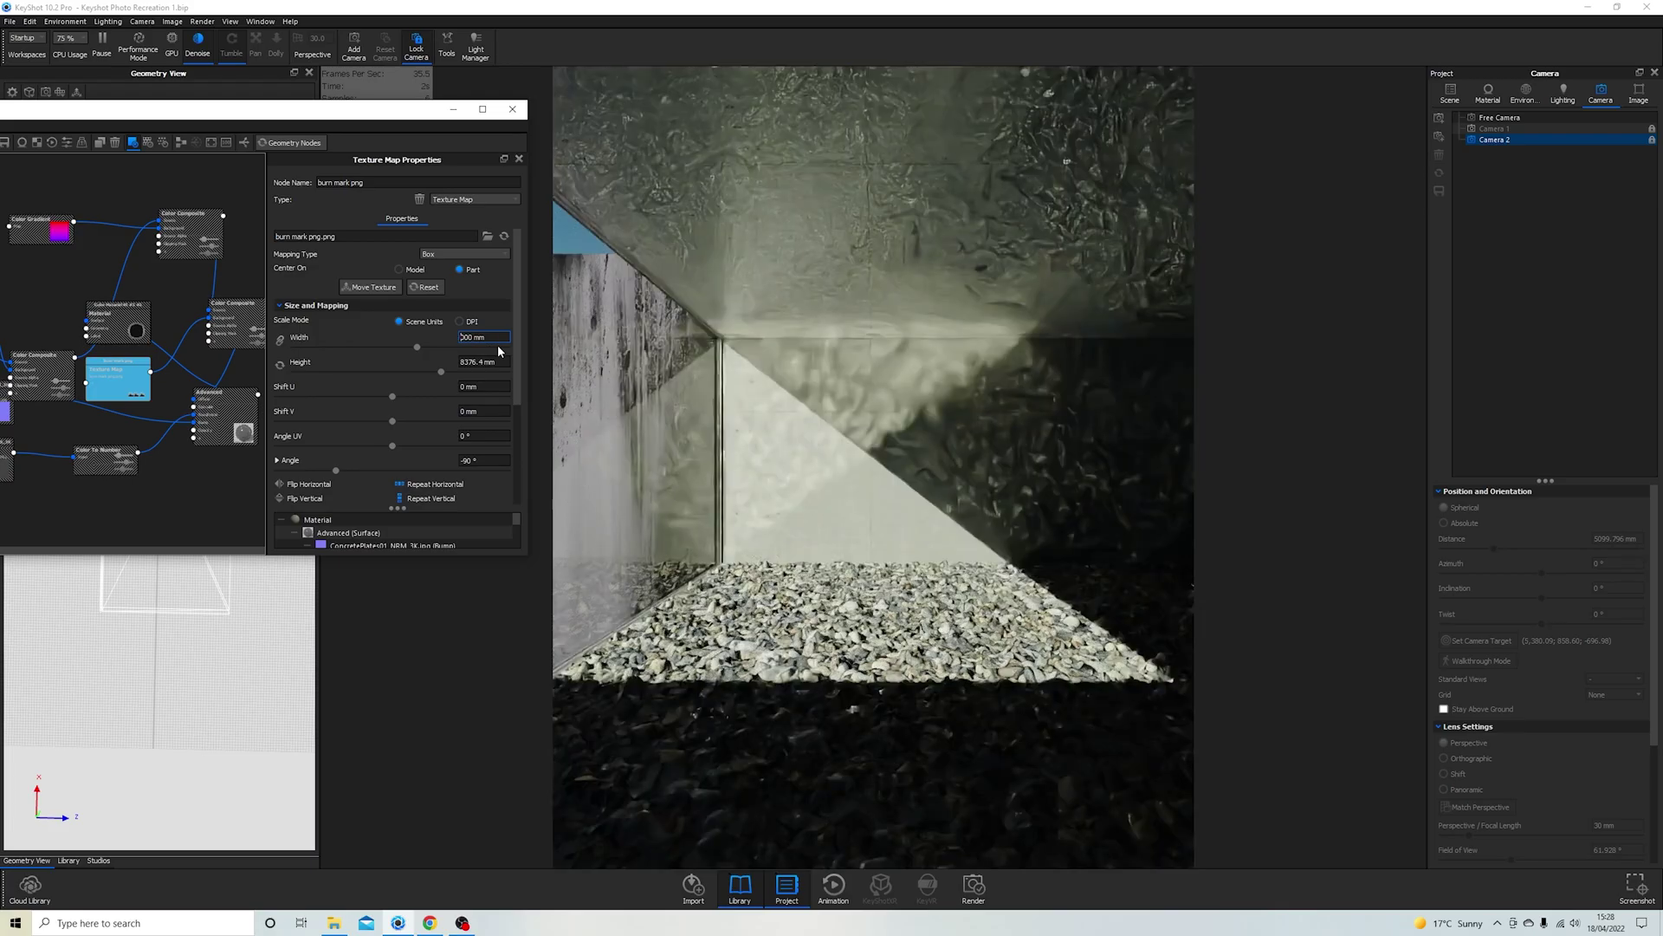
key(Return)
click(371, 287)
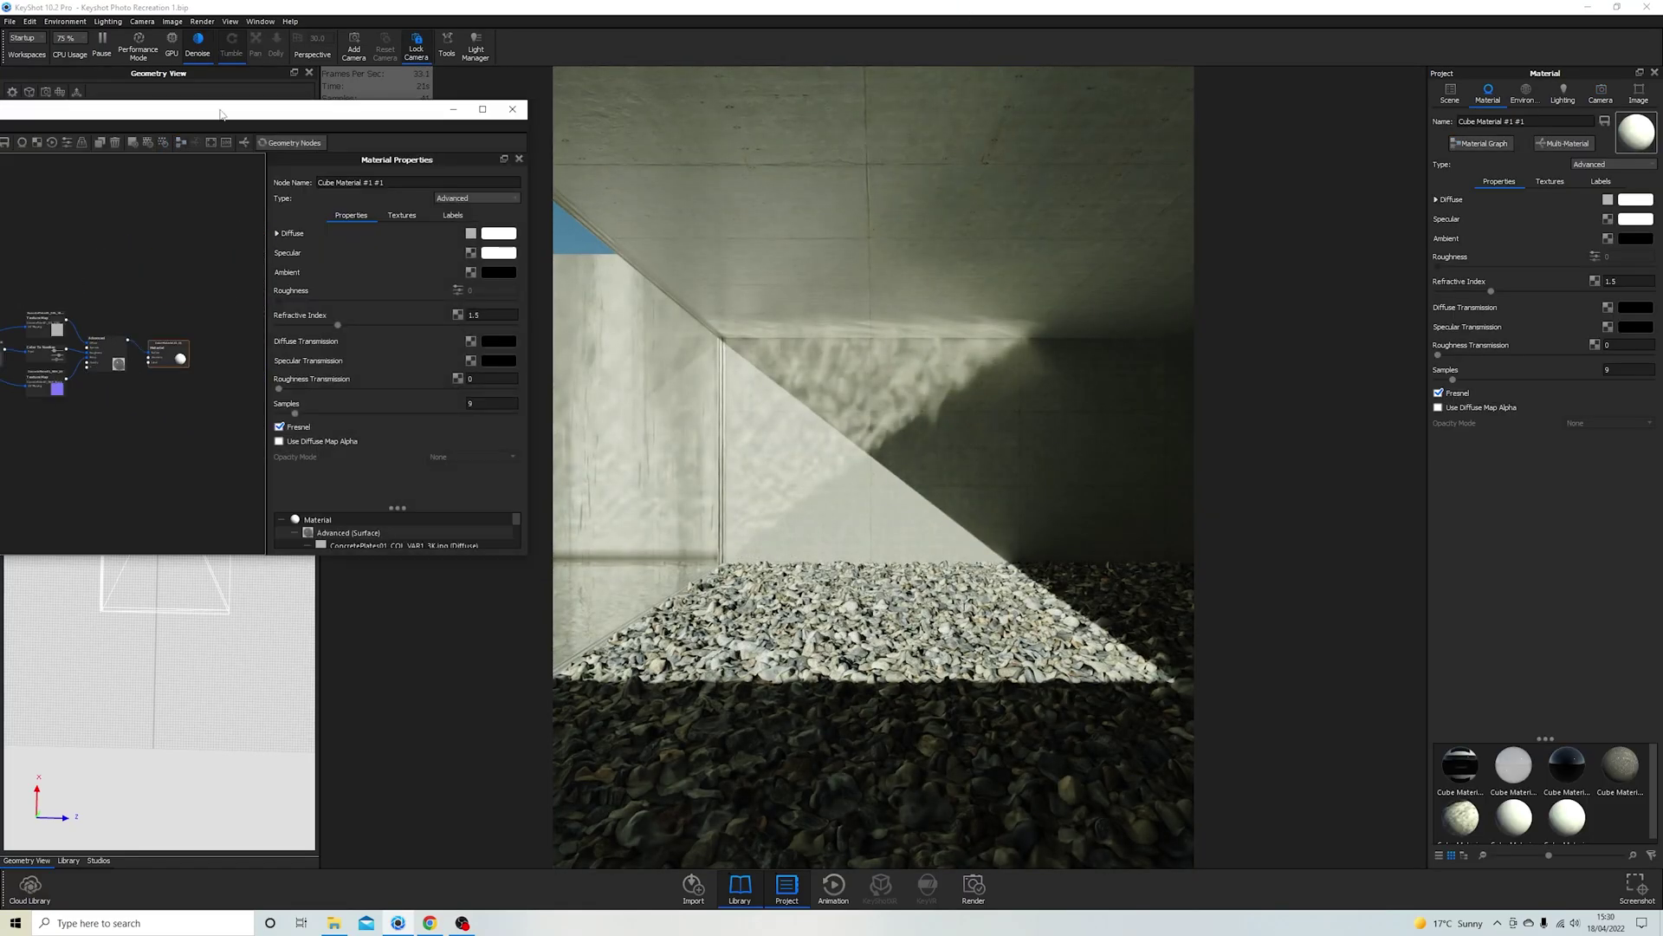
Step: Add a Color Adjust node (contrast 2, value 1.5) to the concrete texture and raise the render's midtones
click(357, 362)
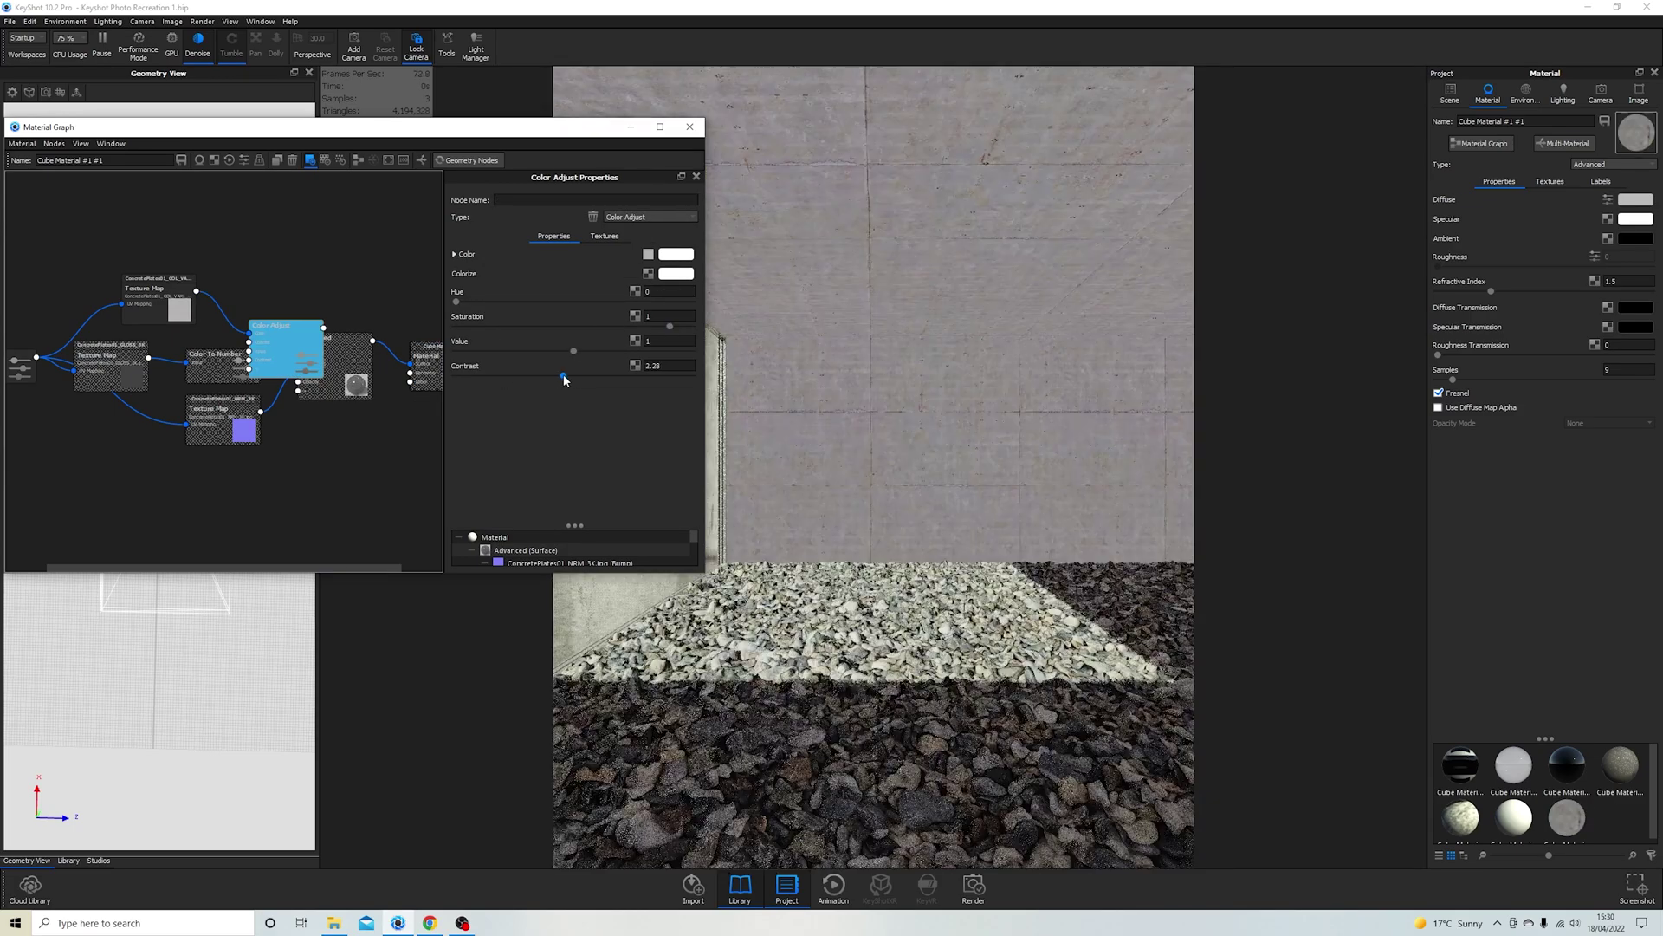
click(667, 341)
text(1.5)
key(Return)
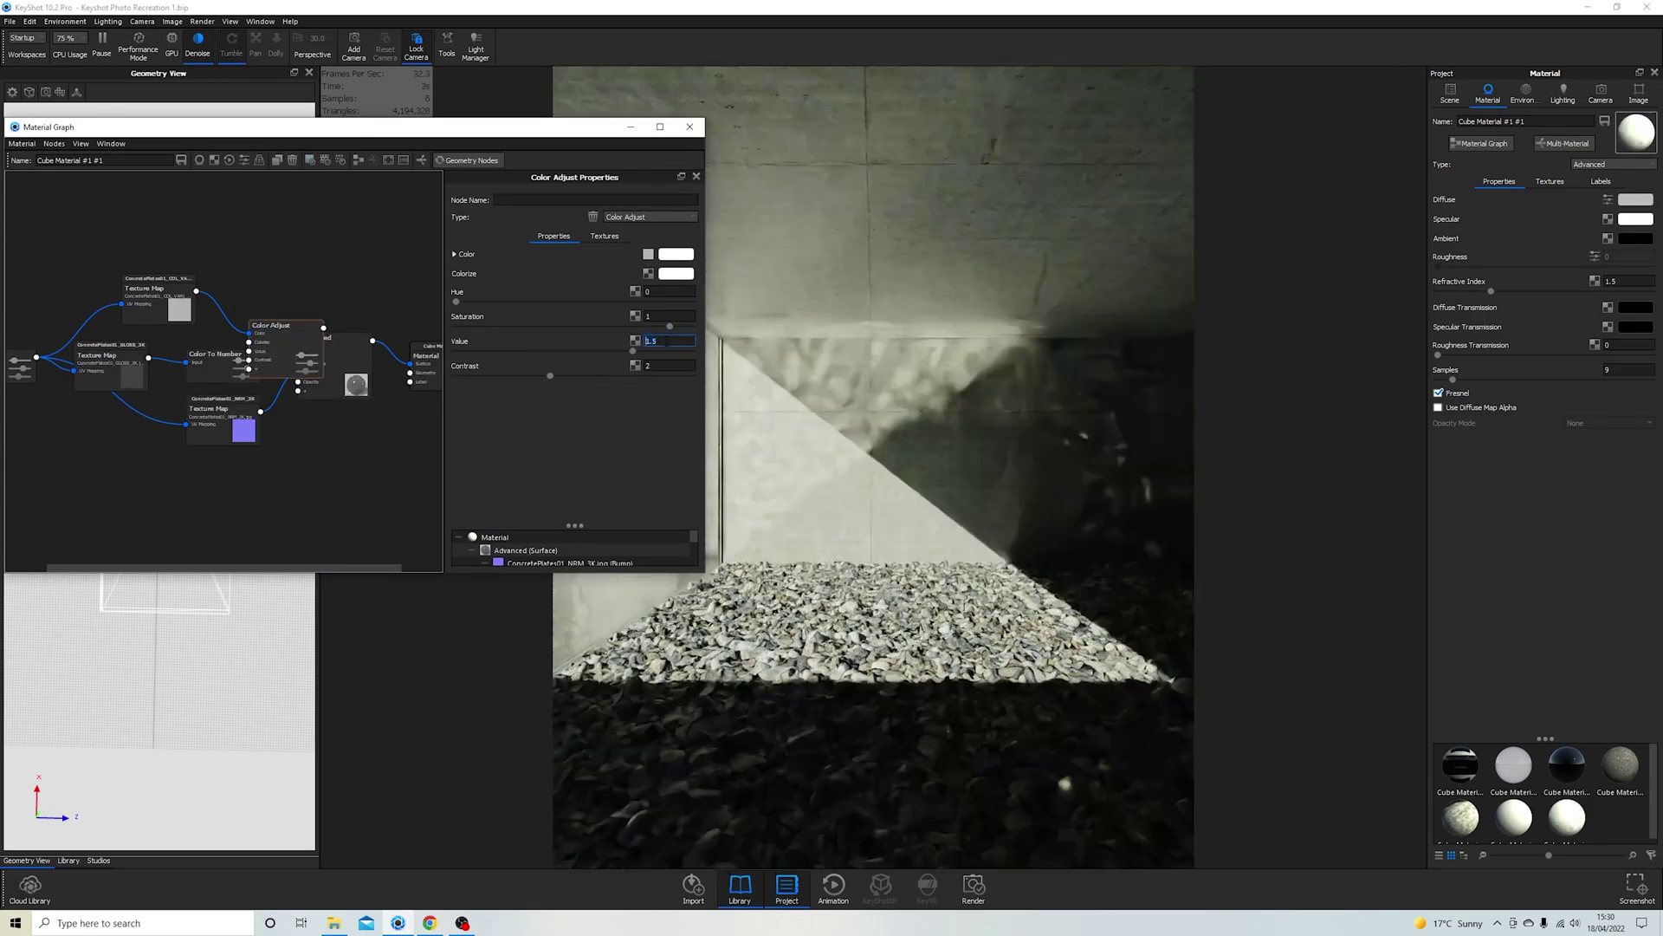
mouse_move(594, 129)
mouse_down()
mouse_move(310, 112)
mouse_move(331, 115)
mouse_up()
click(1282, 283)
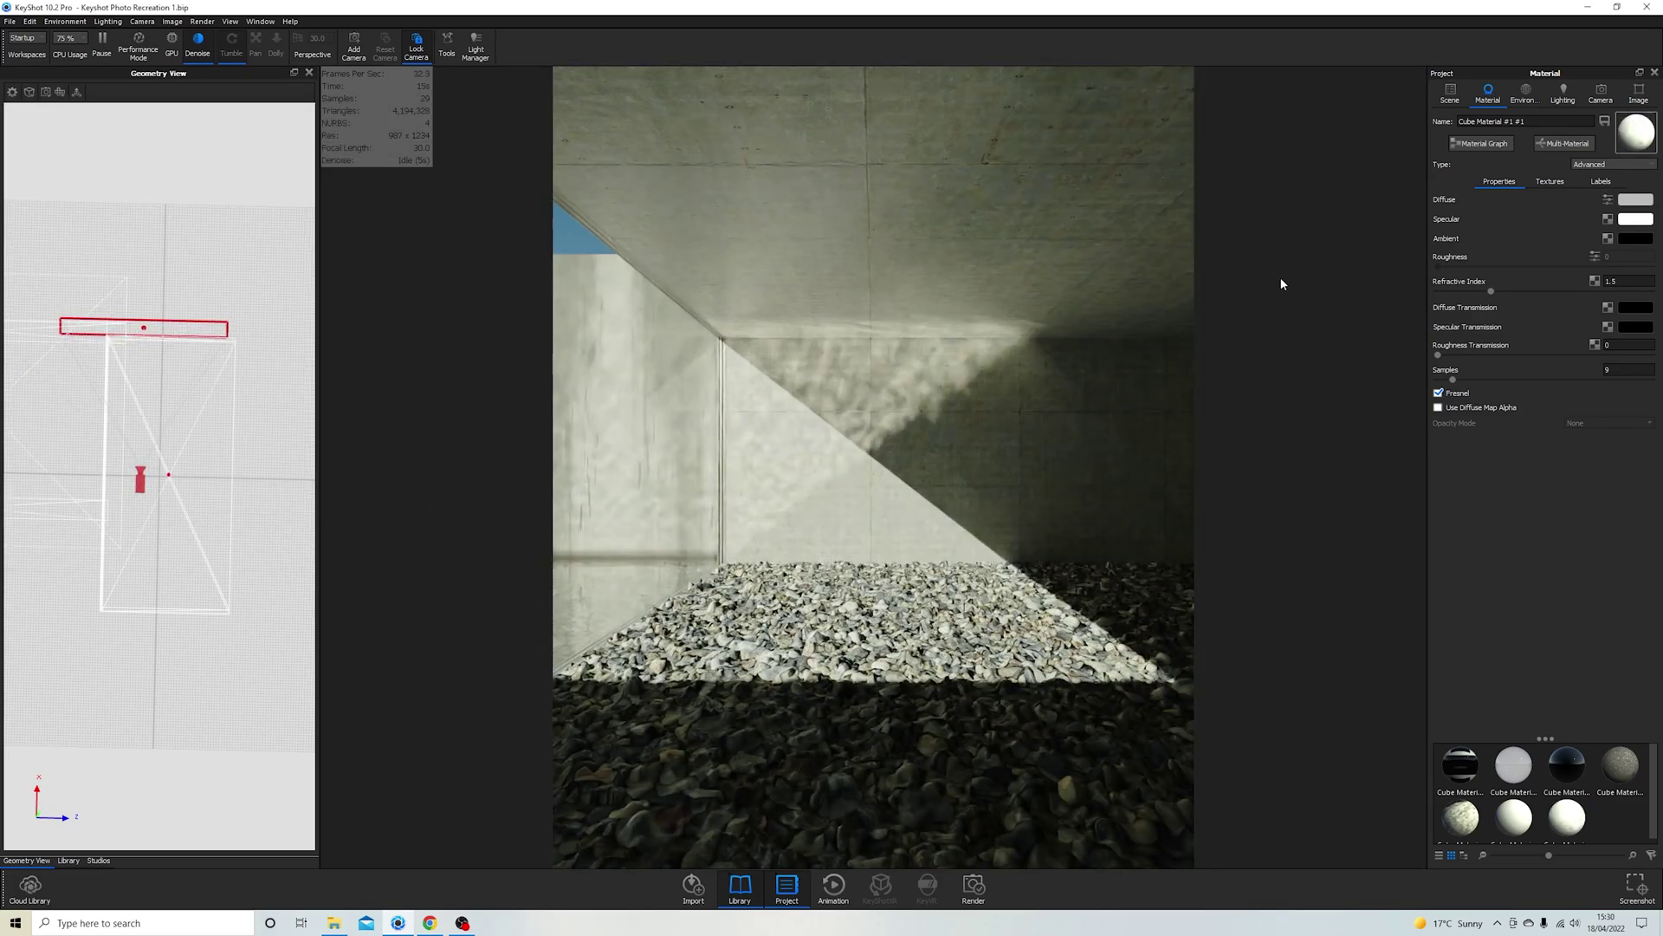
click(1640, 96)
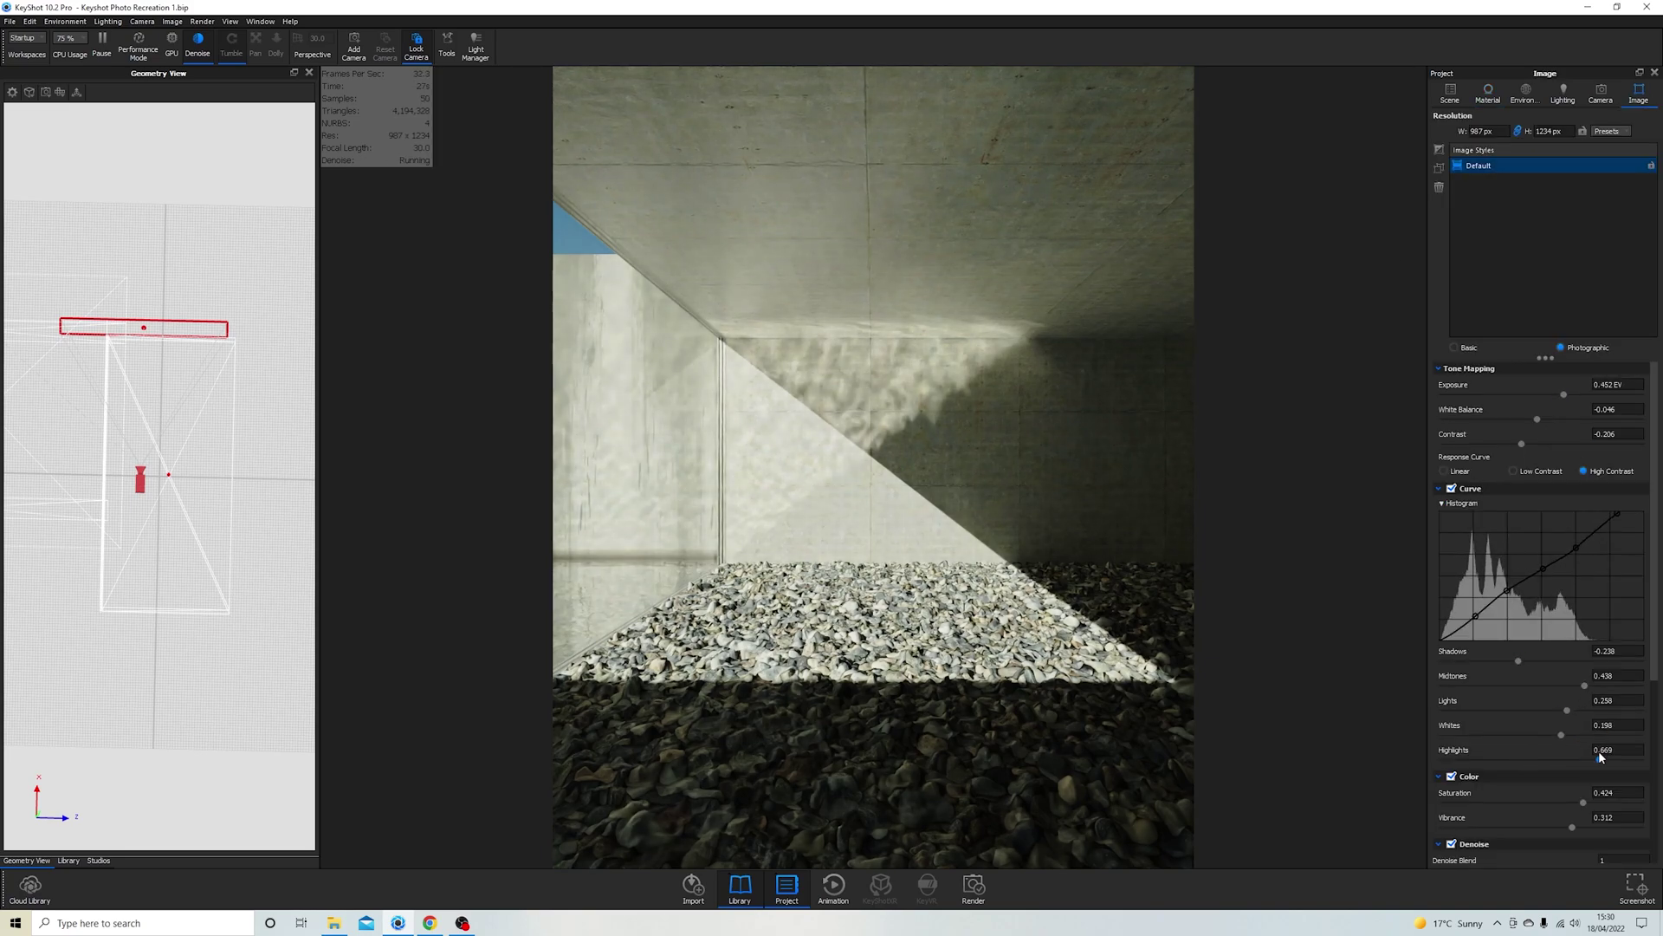
drag(1586, 688, 1599, 698)
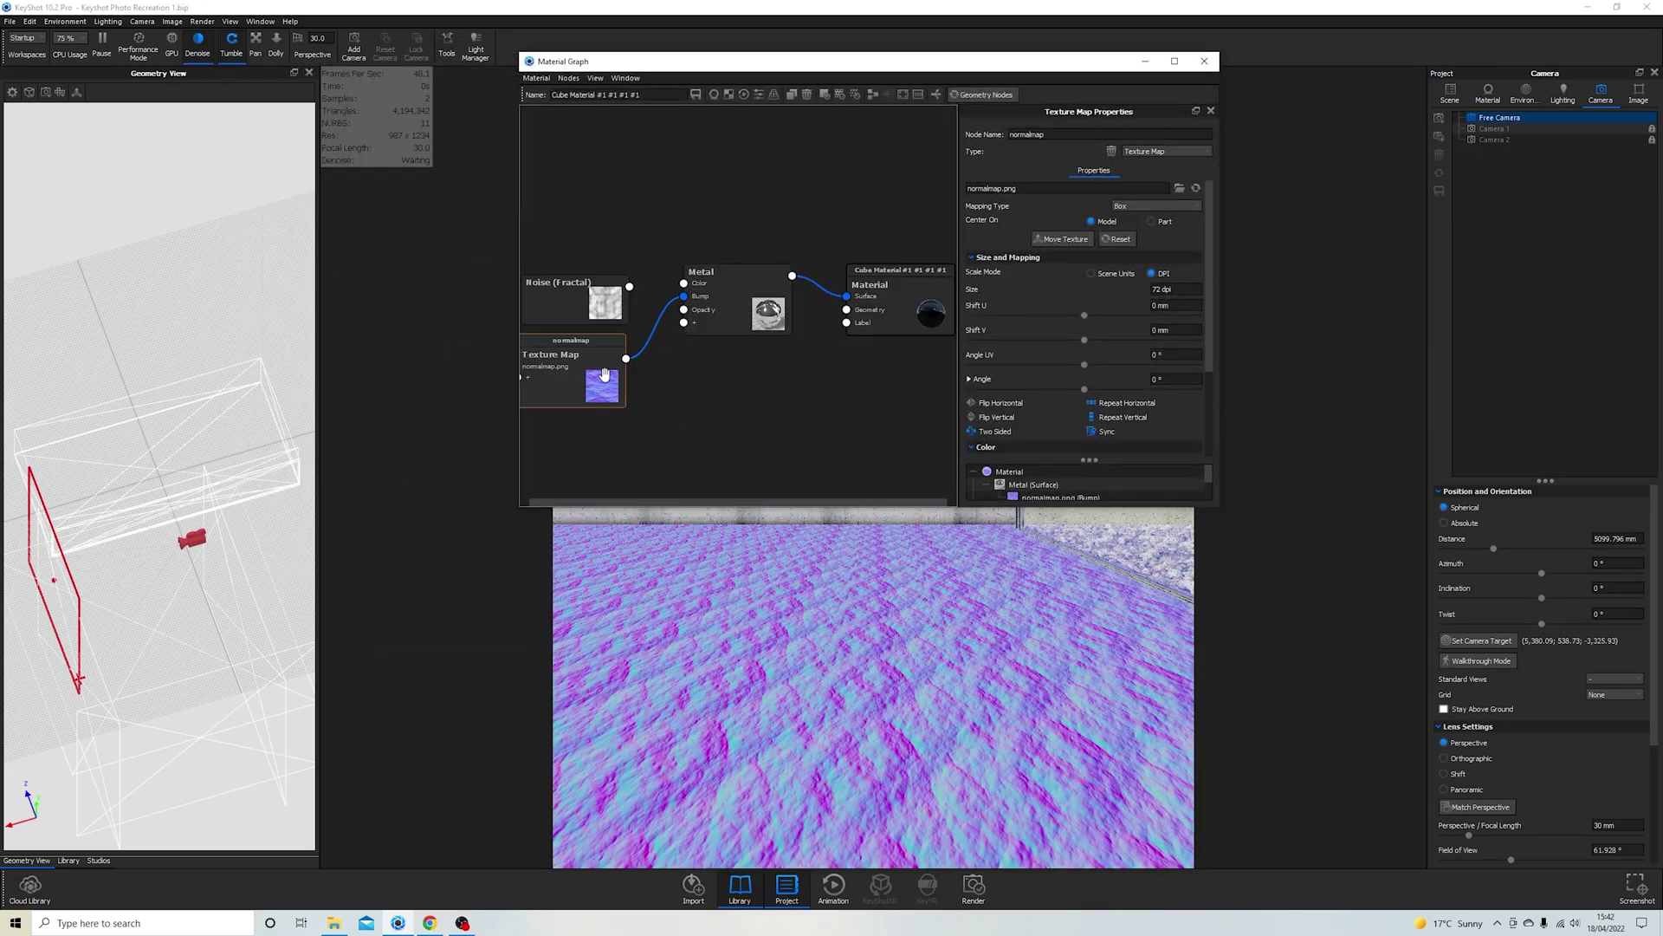
Step: Join the normal-map and noise bumps through Bump Add into Metal and set noise bump height 0.068
drag(626, 358, 684, 295)
drag(607, 375, 609, 230)
click(572, 299)
scroll(621, 257, down, 1)
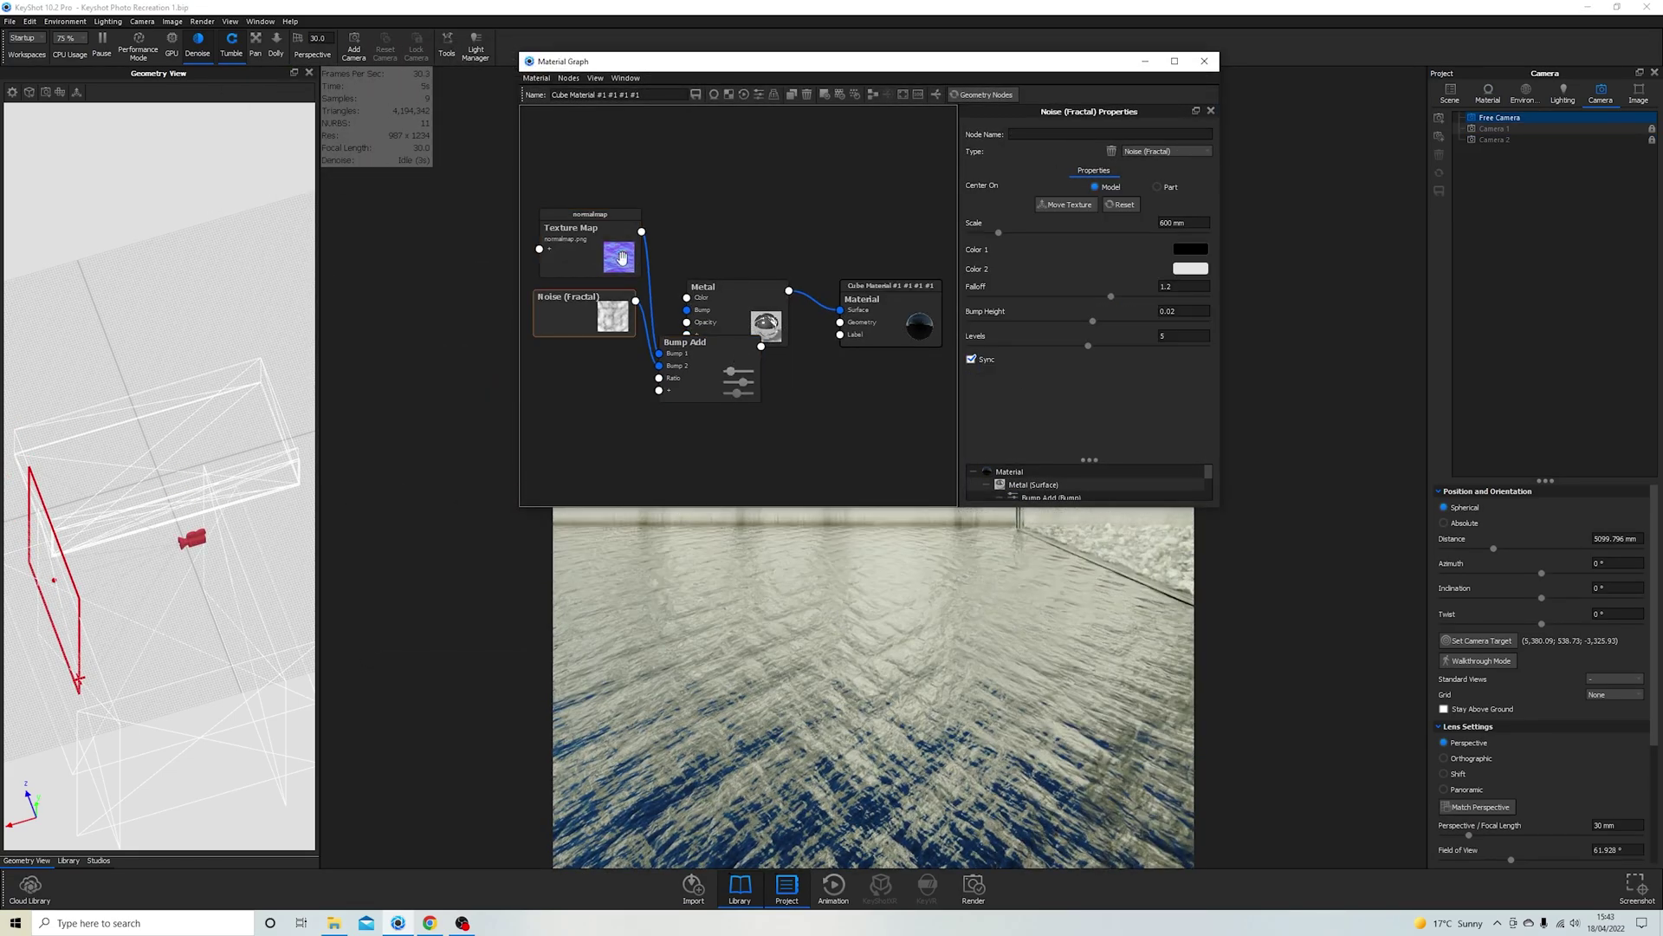
click(571, 299)
click(589, 227)
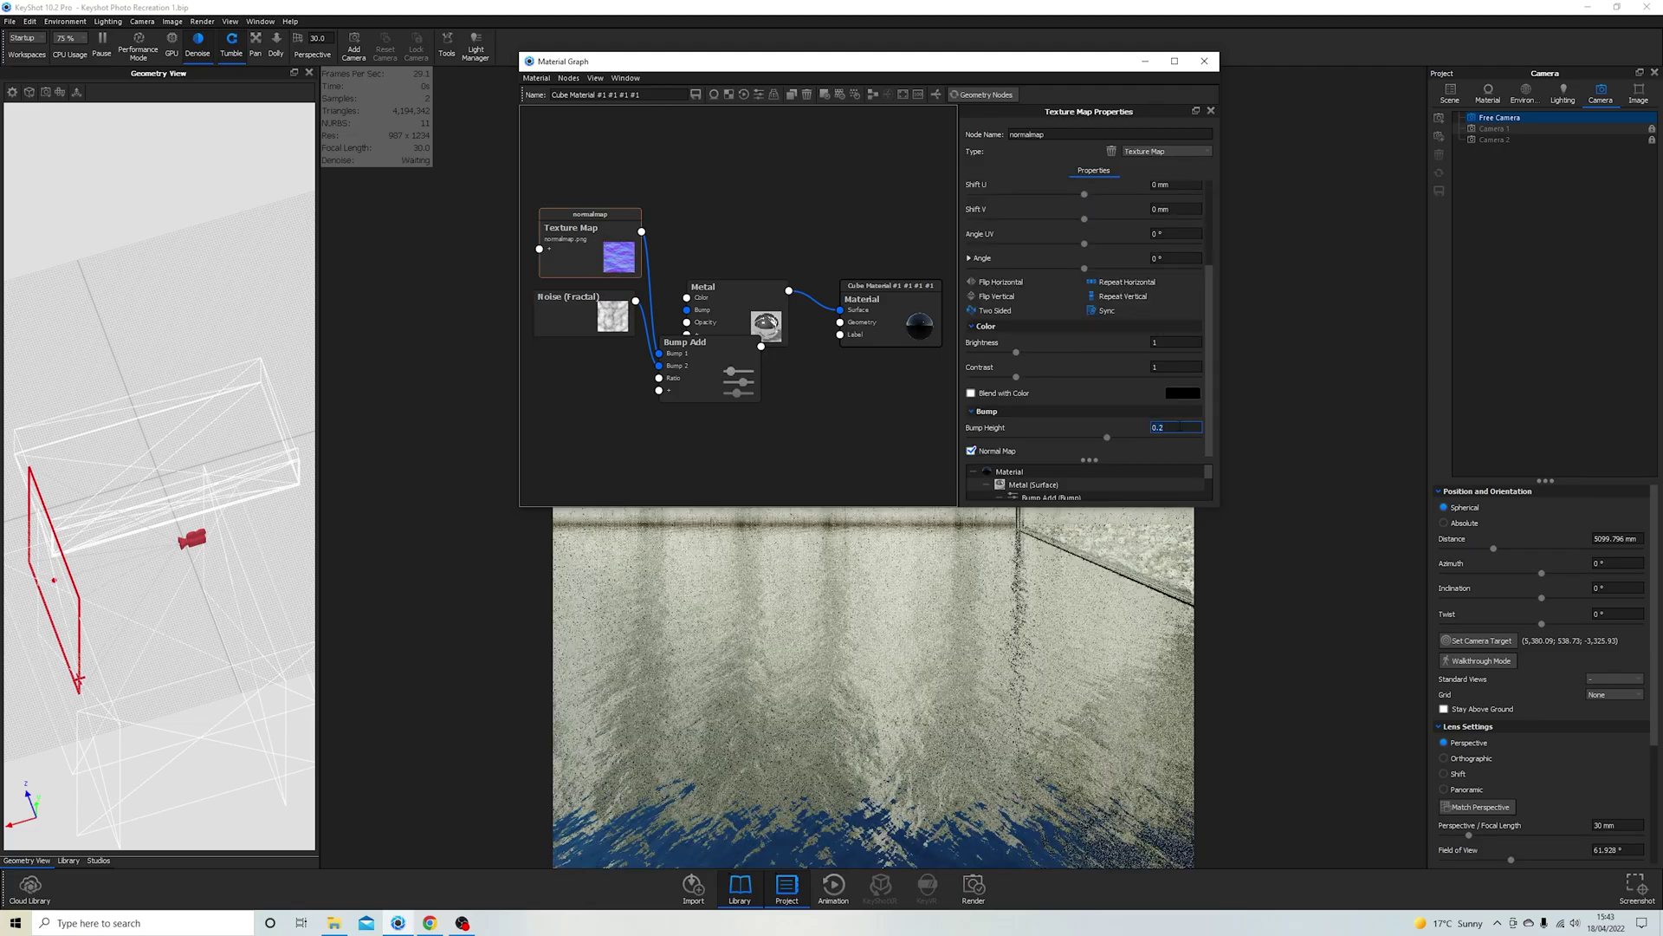
click(572, 299)
text(0.06)
text(8)
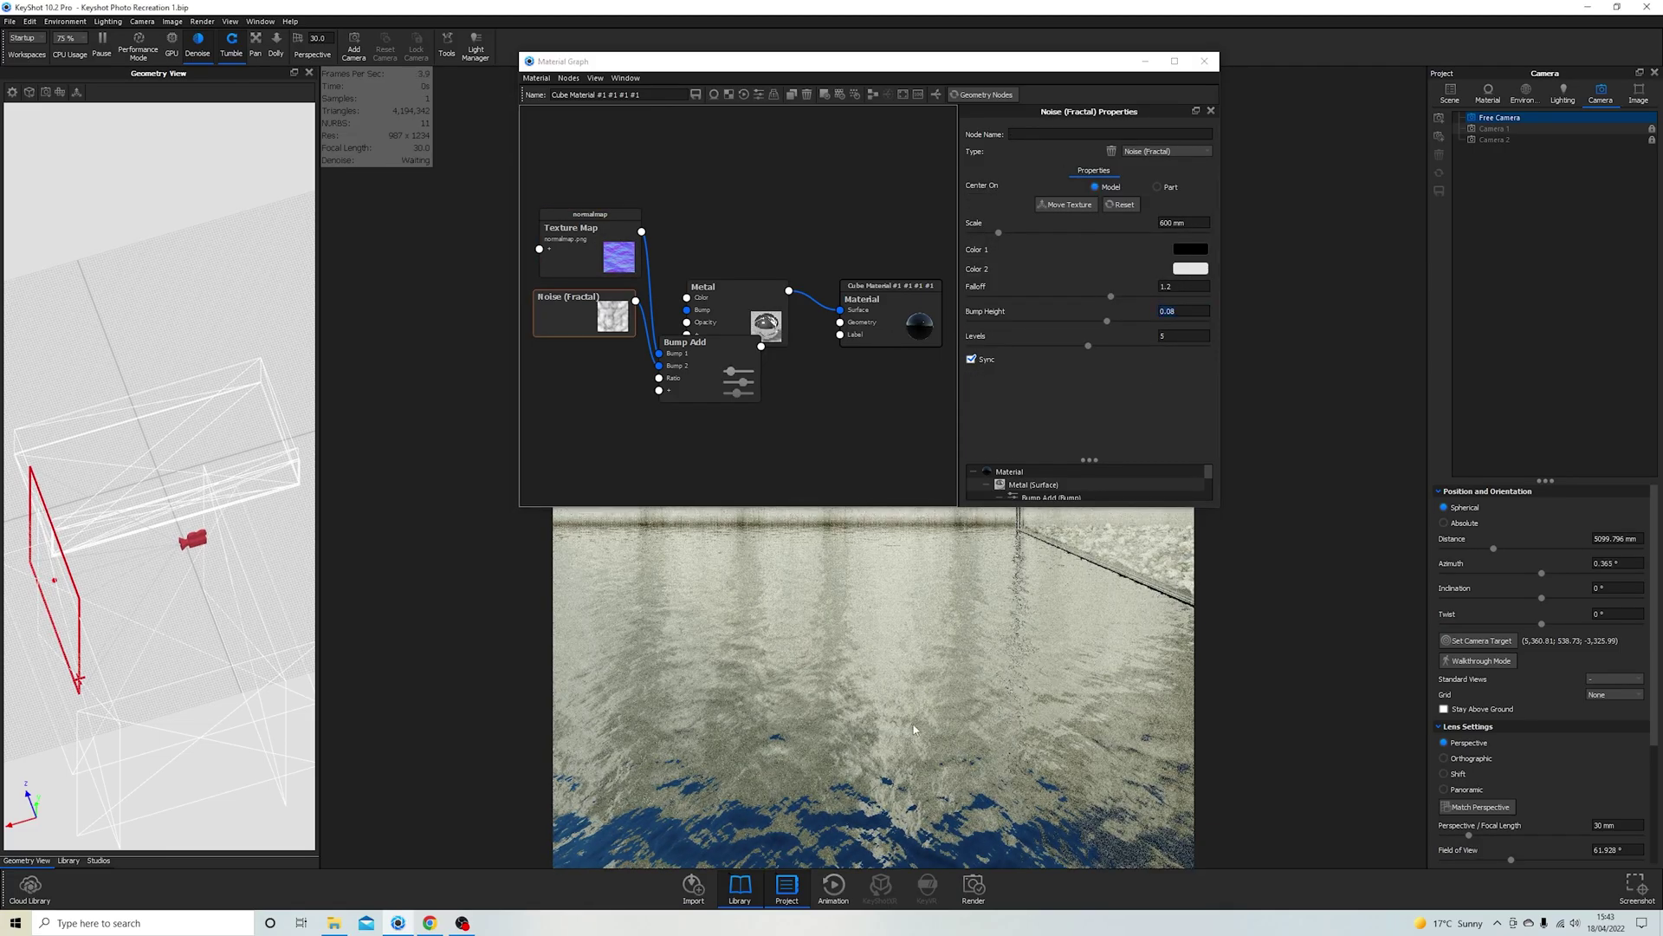
Step: Orbit to inspect the water ripples, then return the view to Camera 2
drag(867, 693, 1148, 68)
click(1145, 61)
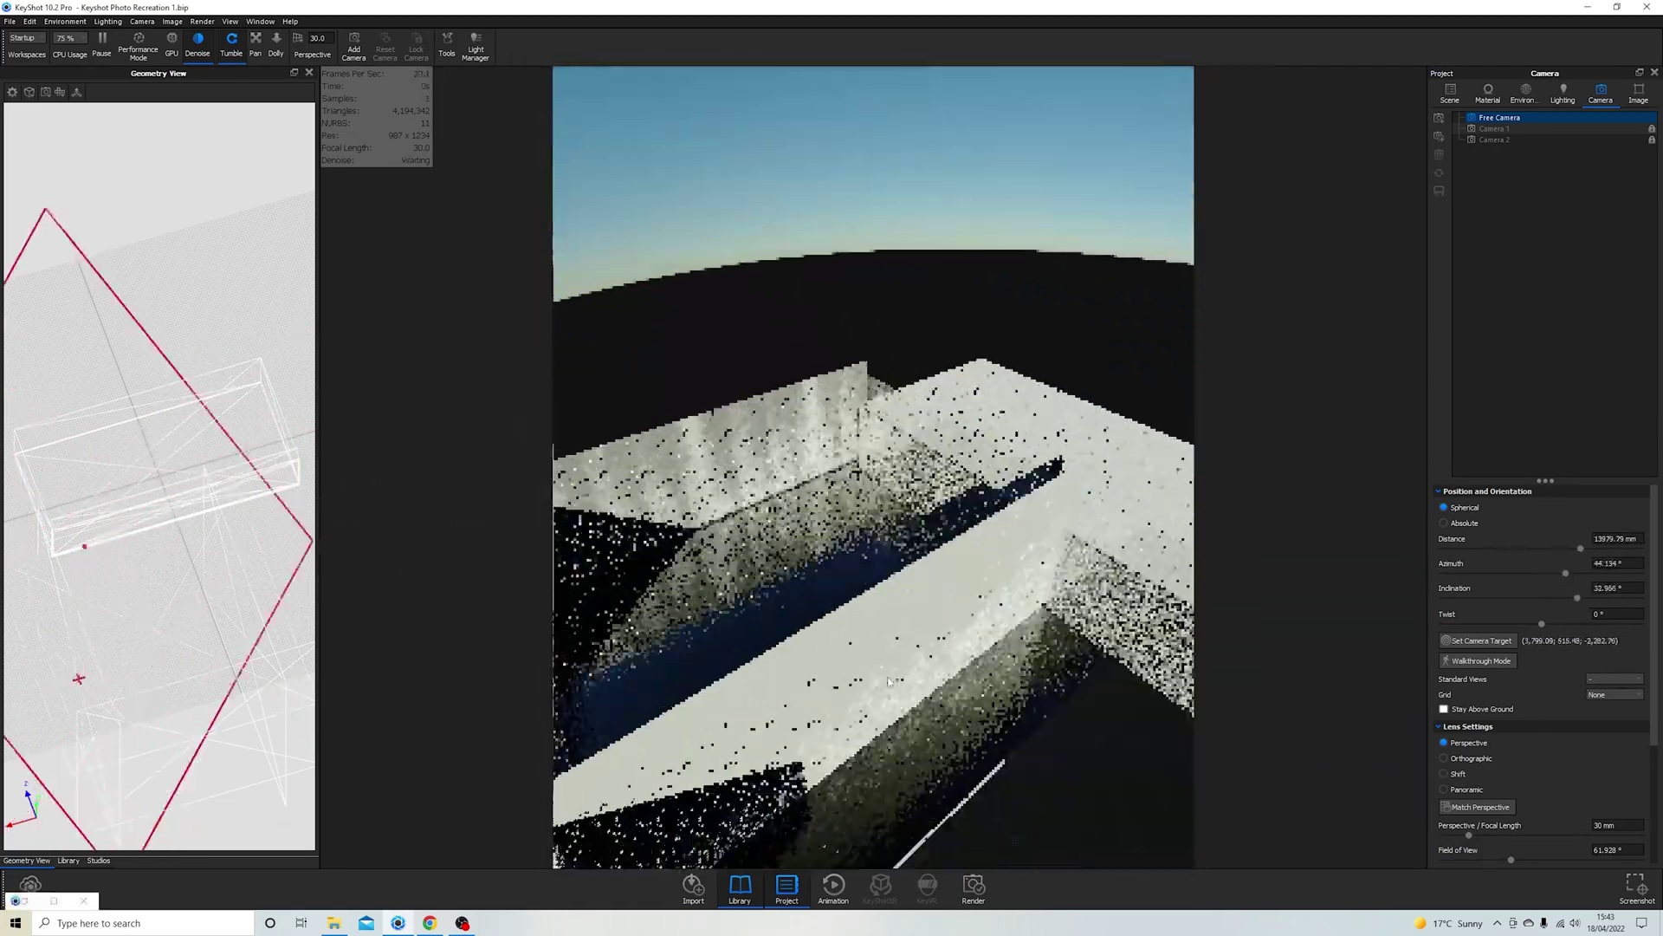
scroll(965, 563, down, 10)
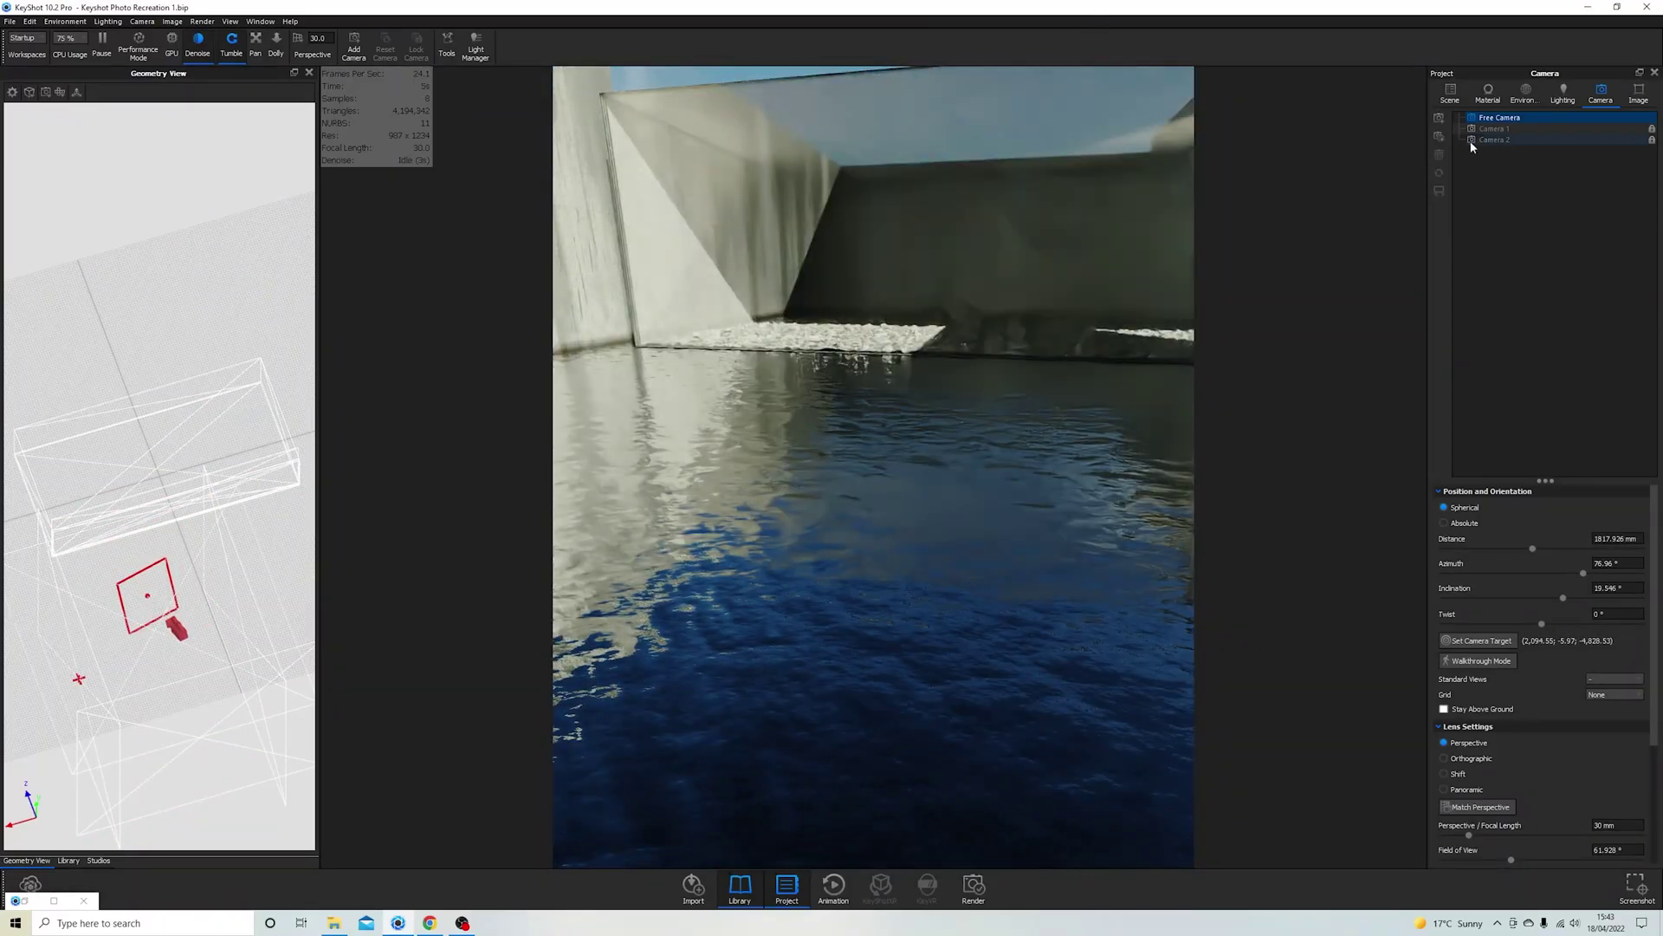
click(1487, 140)
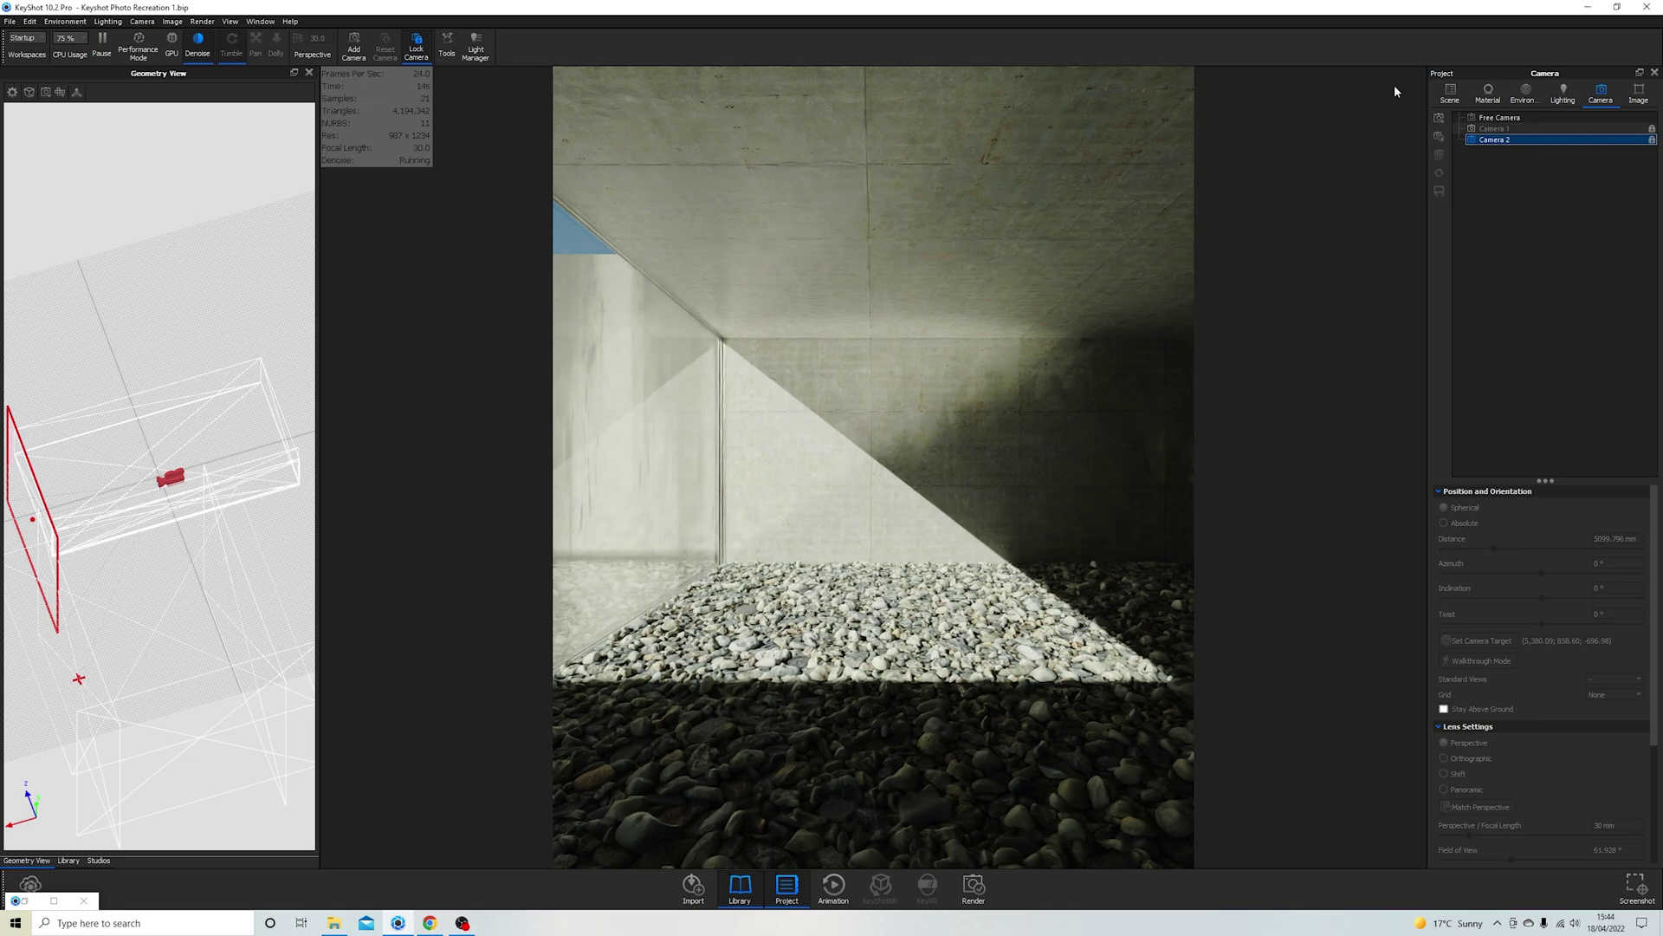
Step: Bring the material graph back into view and select the normalmap texture node
click(1449, 94)
click(53, 900)
drag(867, 61, 307, 99)
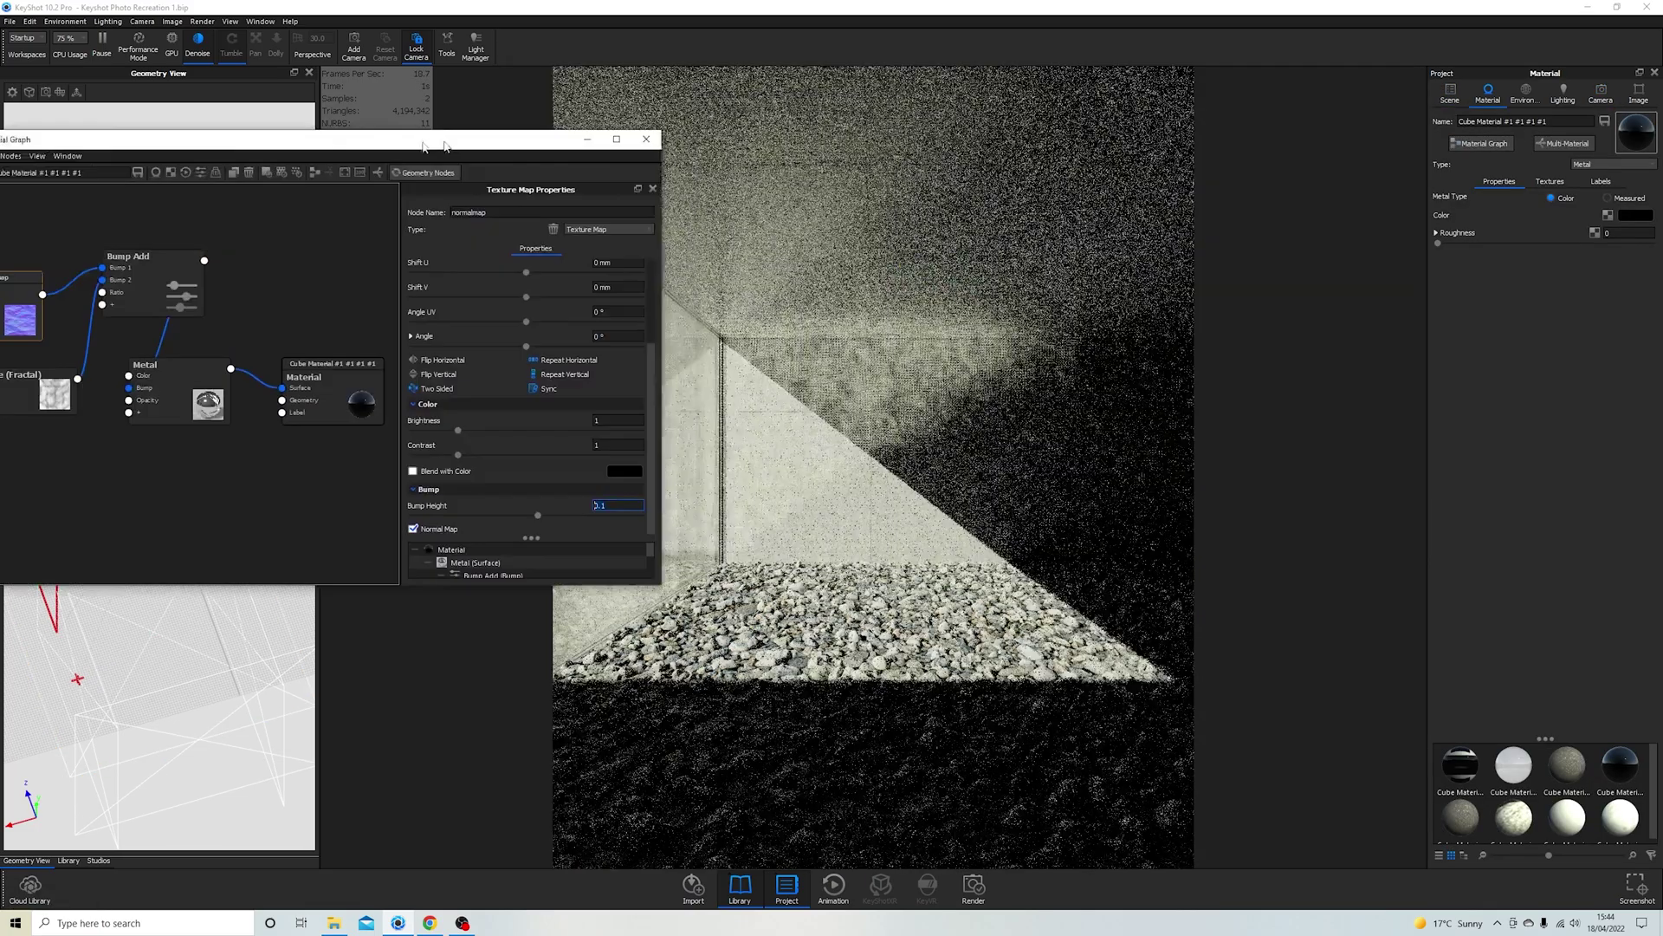
click(34, 342)
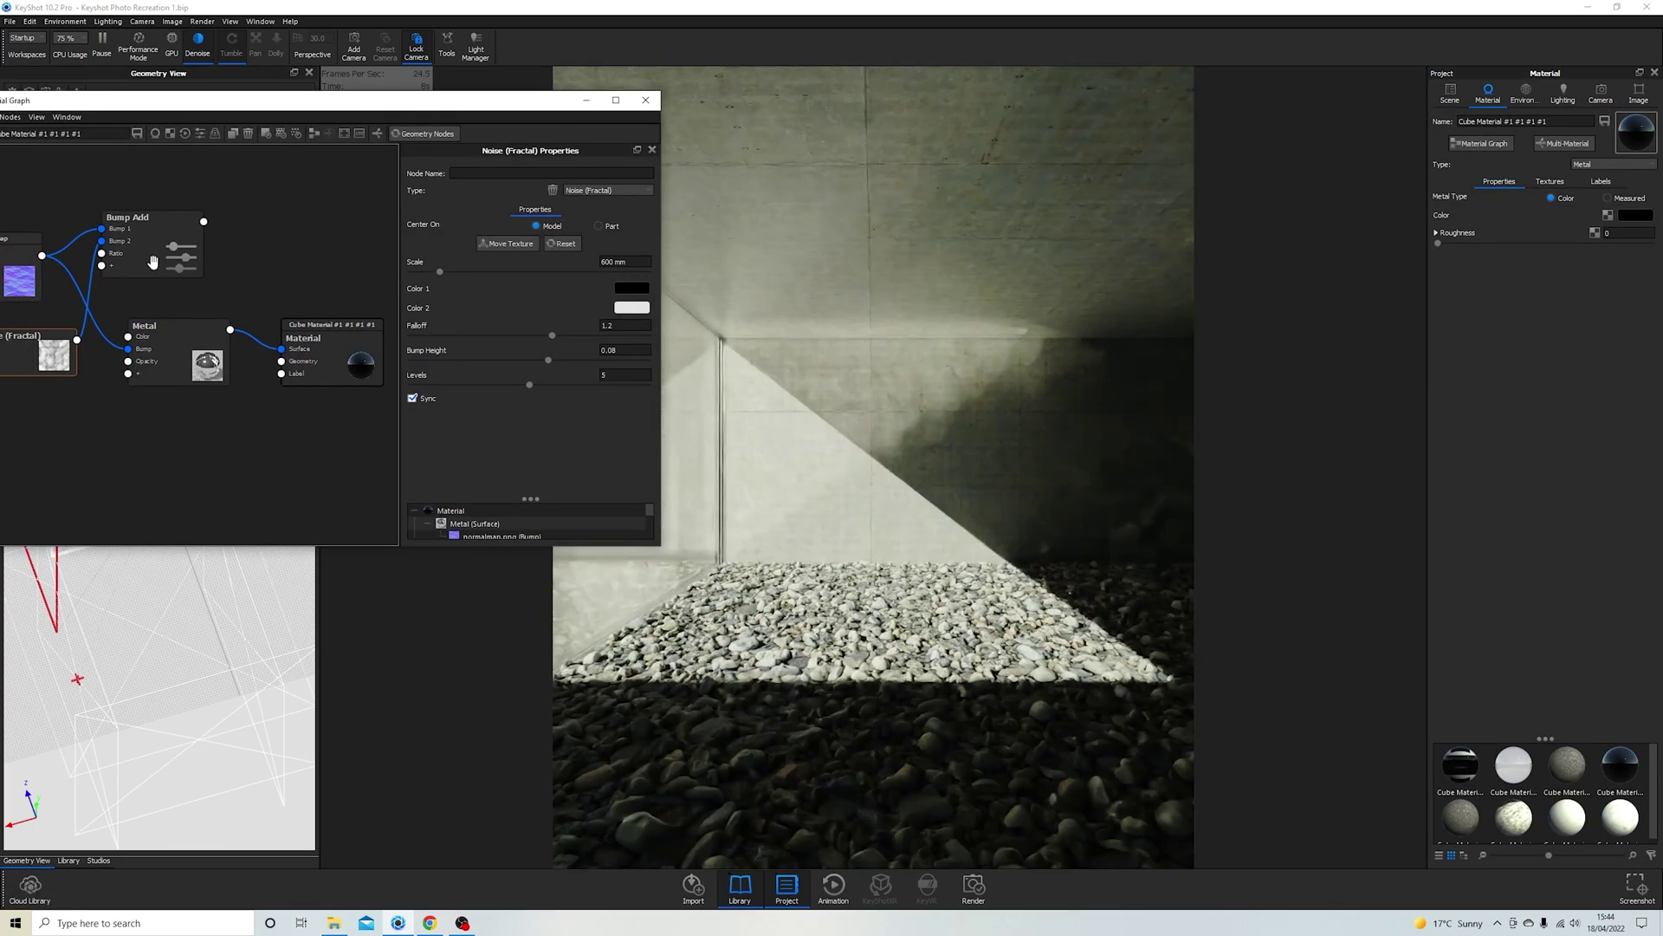
click(19, 279)
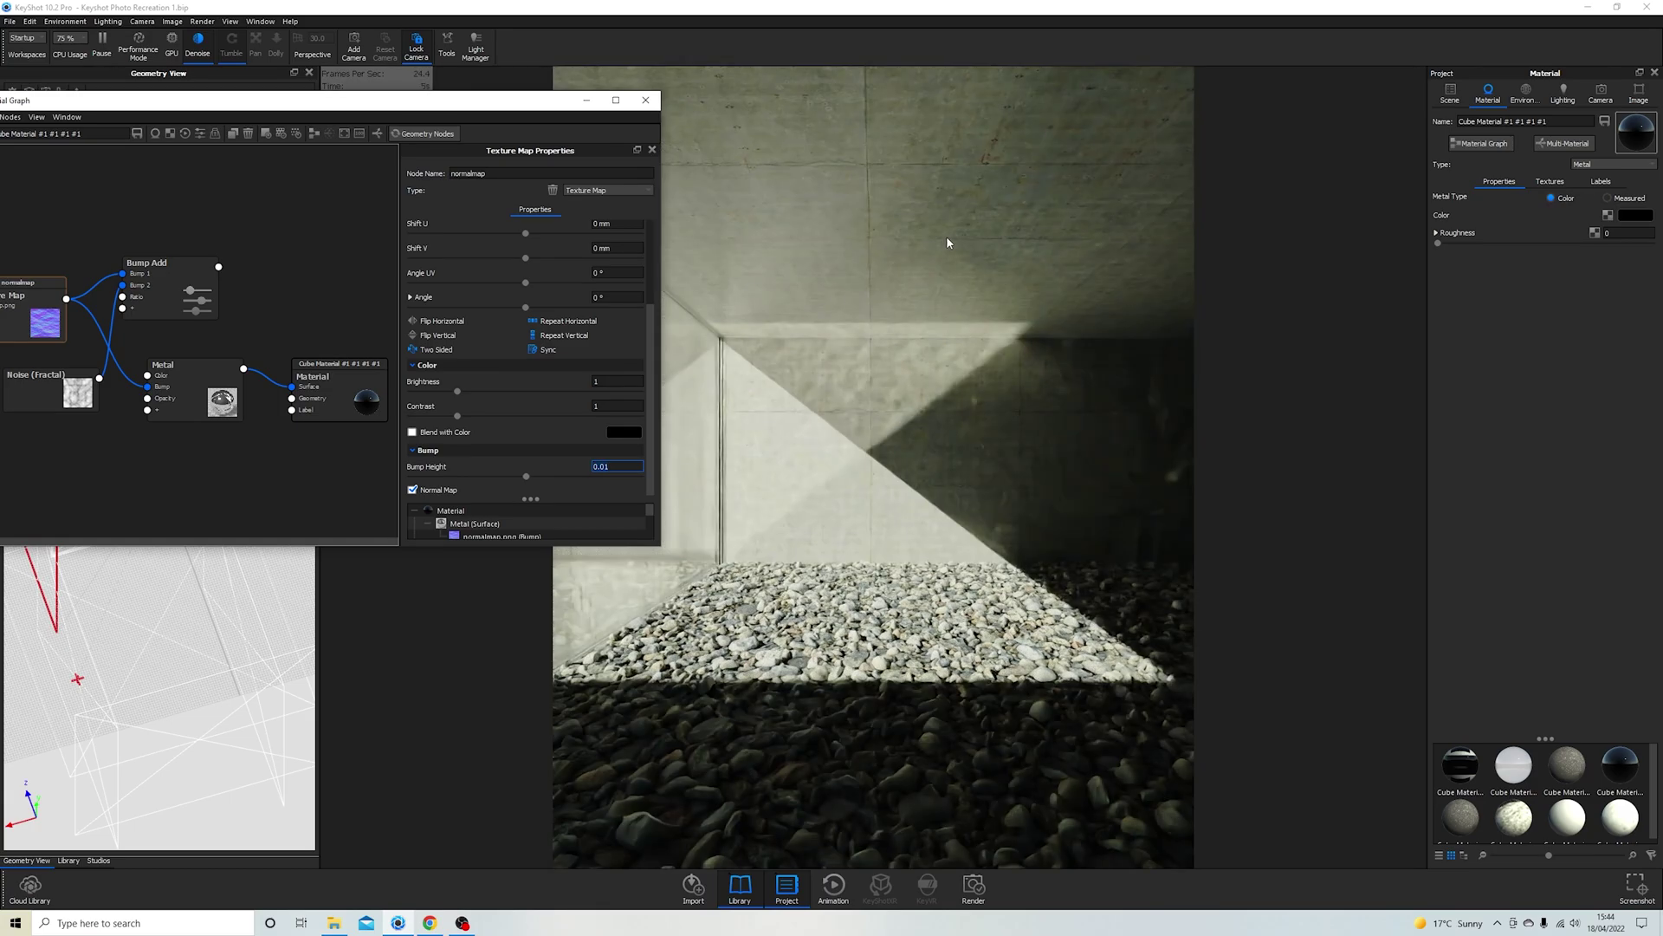
Step: Set the normalmap texture size to 50 dpi and switch to the Google Images water ripple results
drag(525, 307, 546, 307)
scroll(558, 303, up, 2)
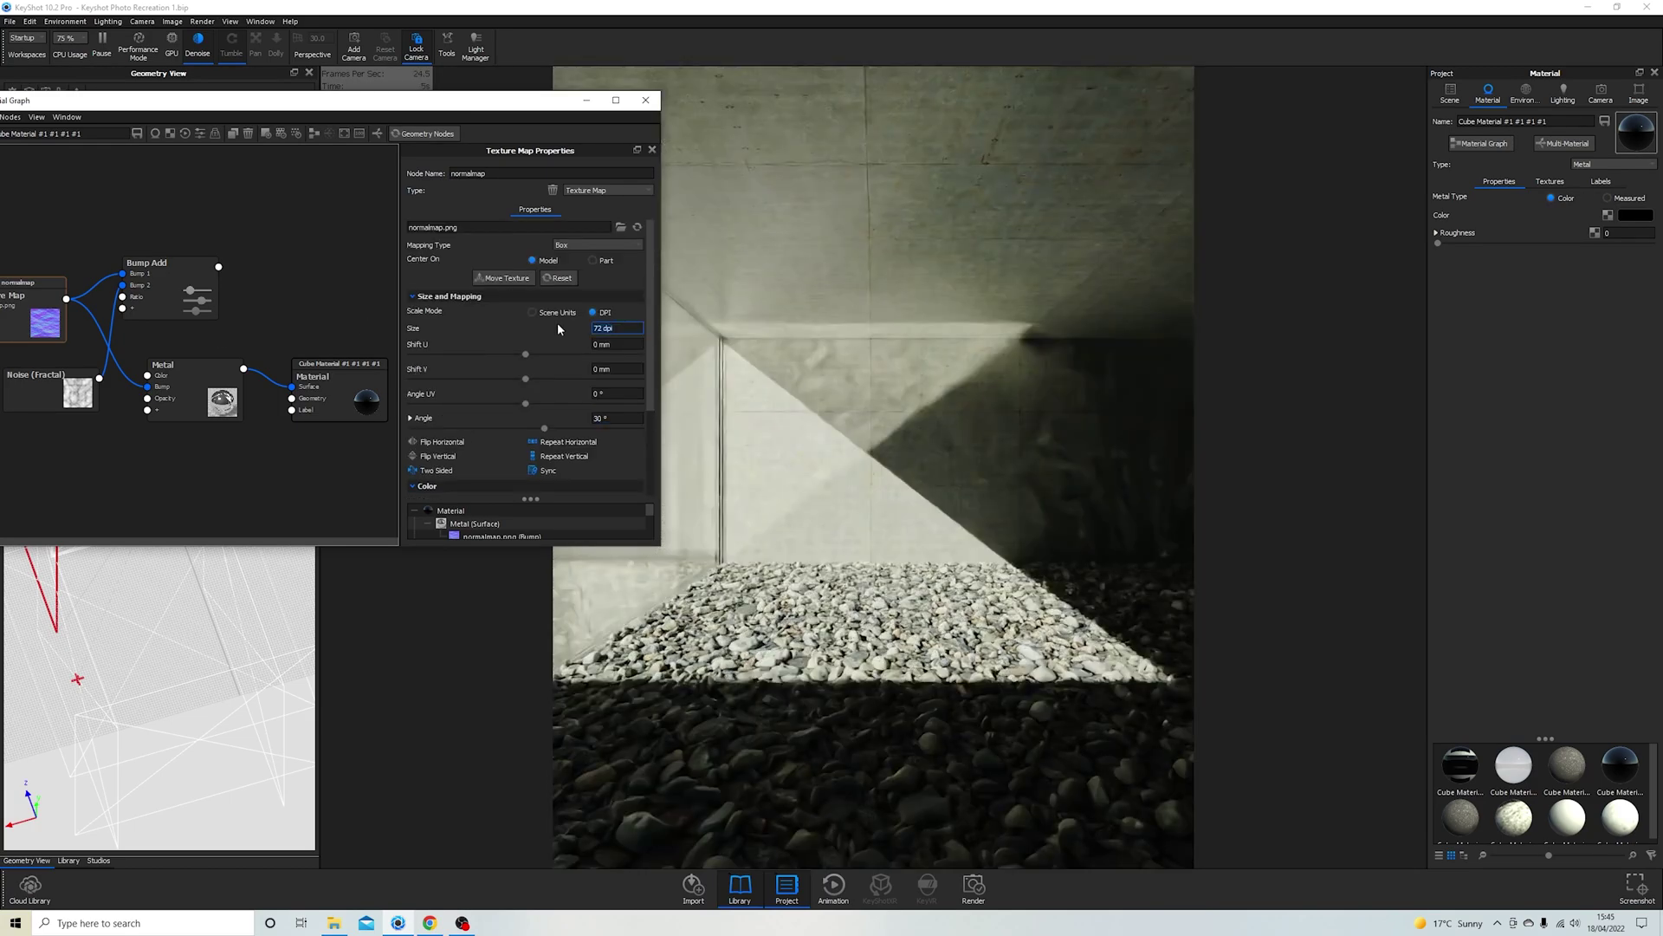
text(50)
key(Return)
scroll(423, 361, down, 3)
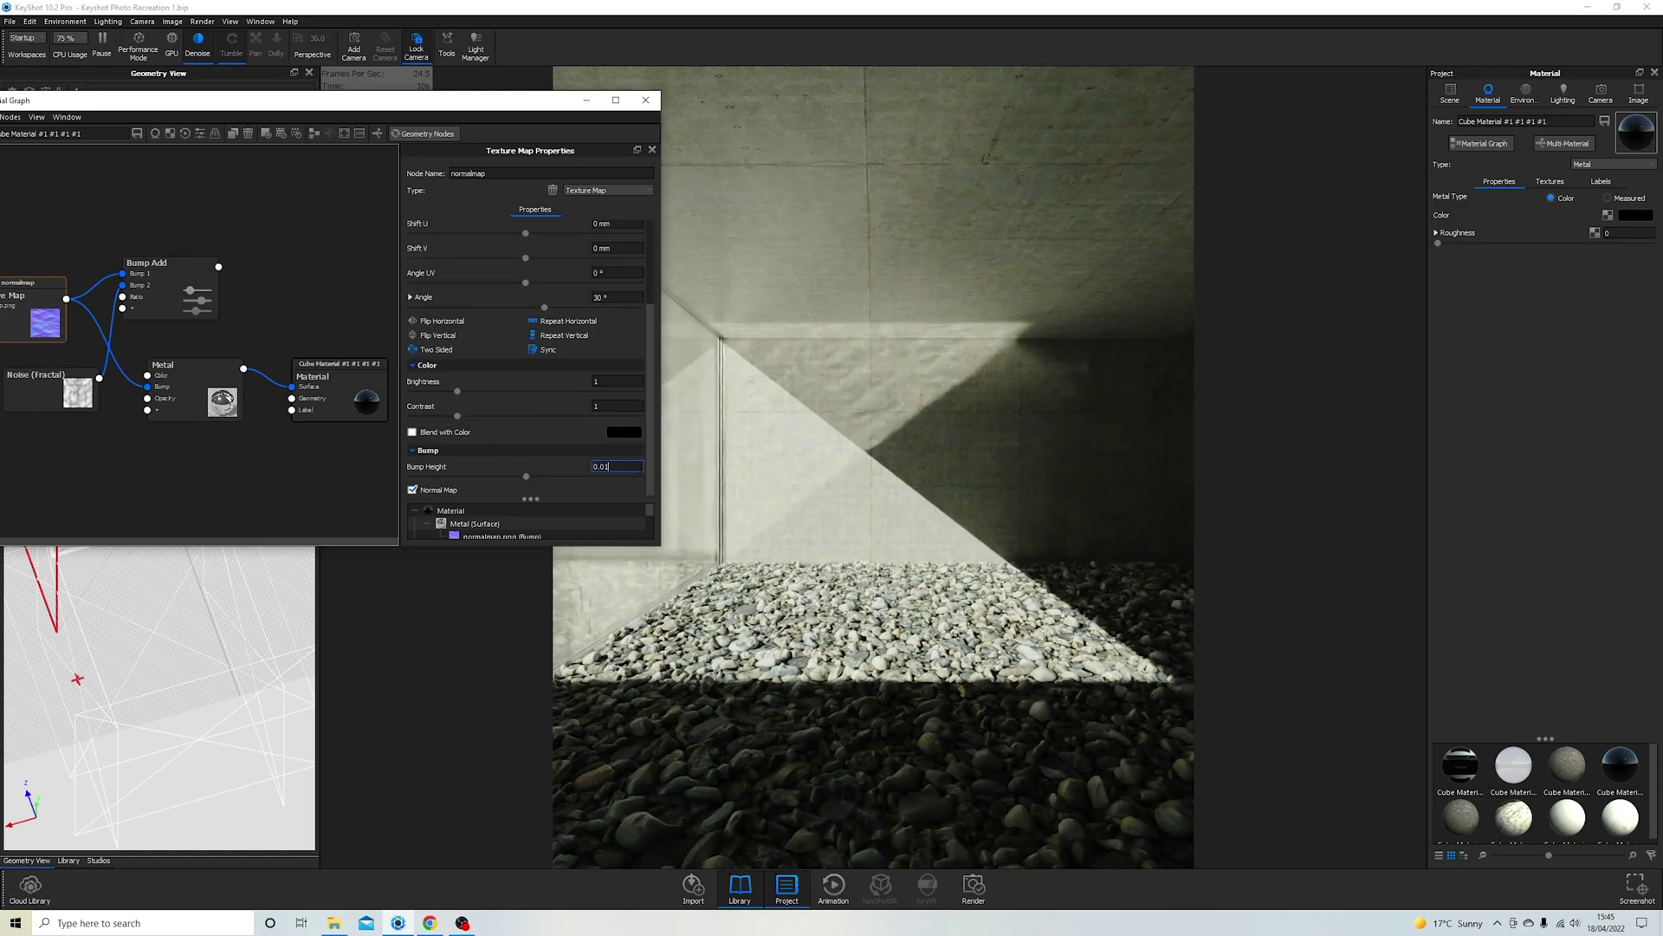
key(alt+Tab)
key(ctrl+shift+Tab)
Step: Browse the water normal map results and open the CADHatch seamless water normal map
scroll(482, 484, down, 4)
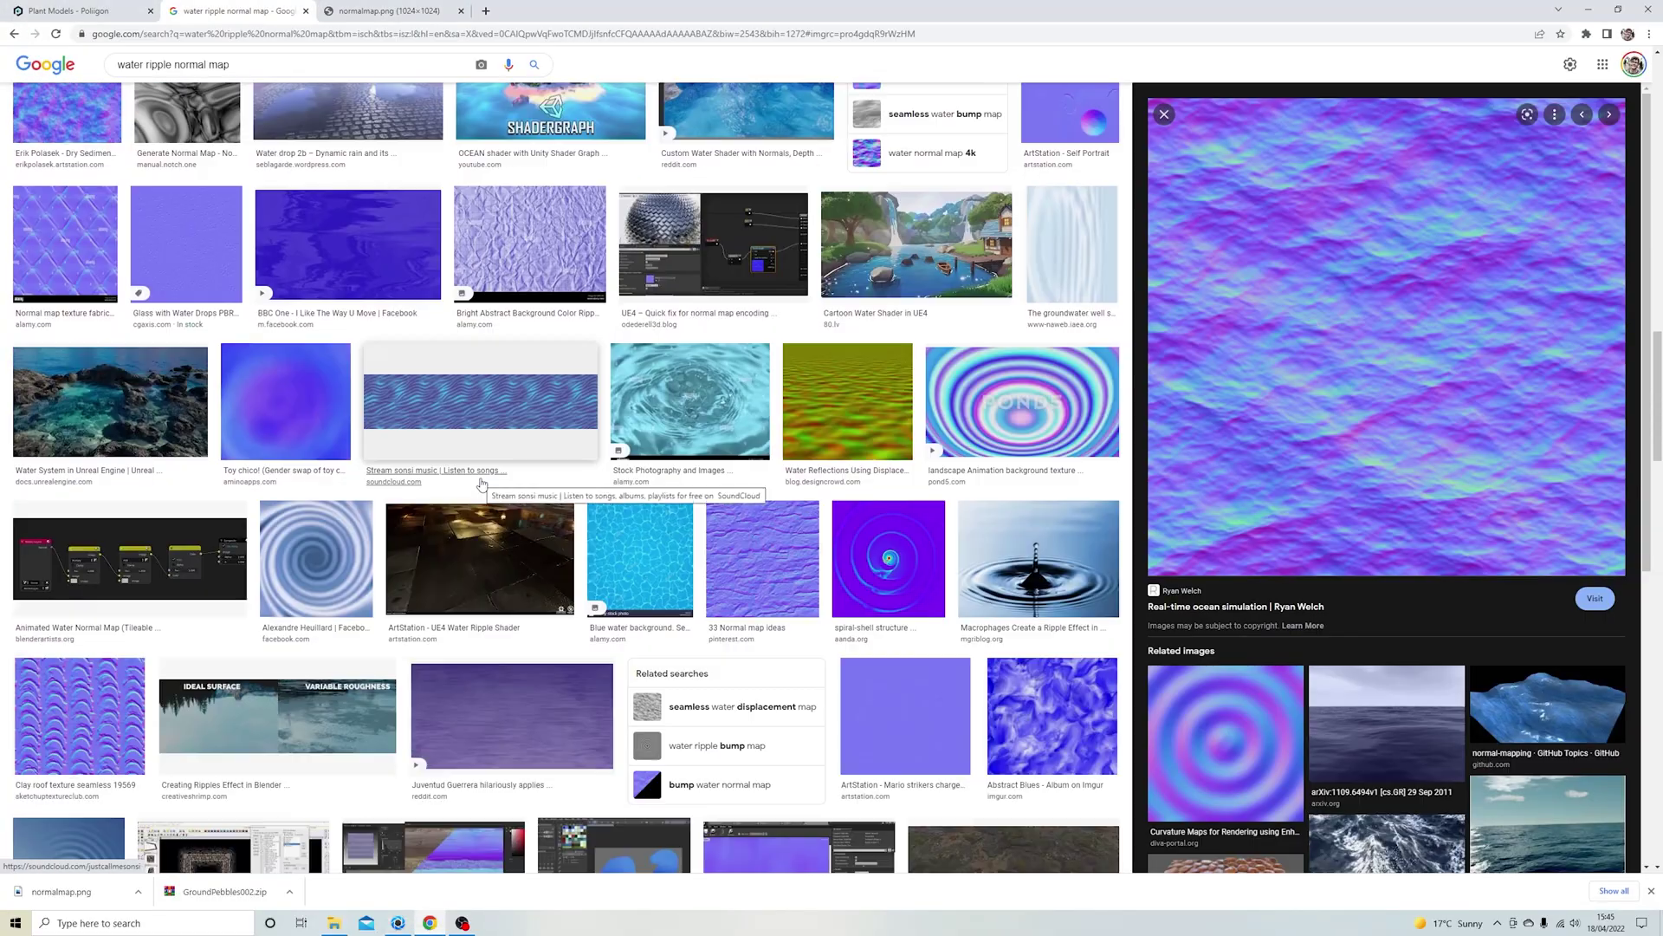
scroll(482, 484, up, 10)
click(67, 684)
scroll(1292, 686, down, 2)
click(1386, 684)
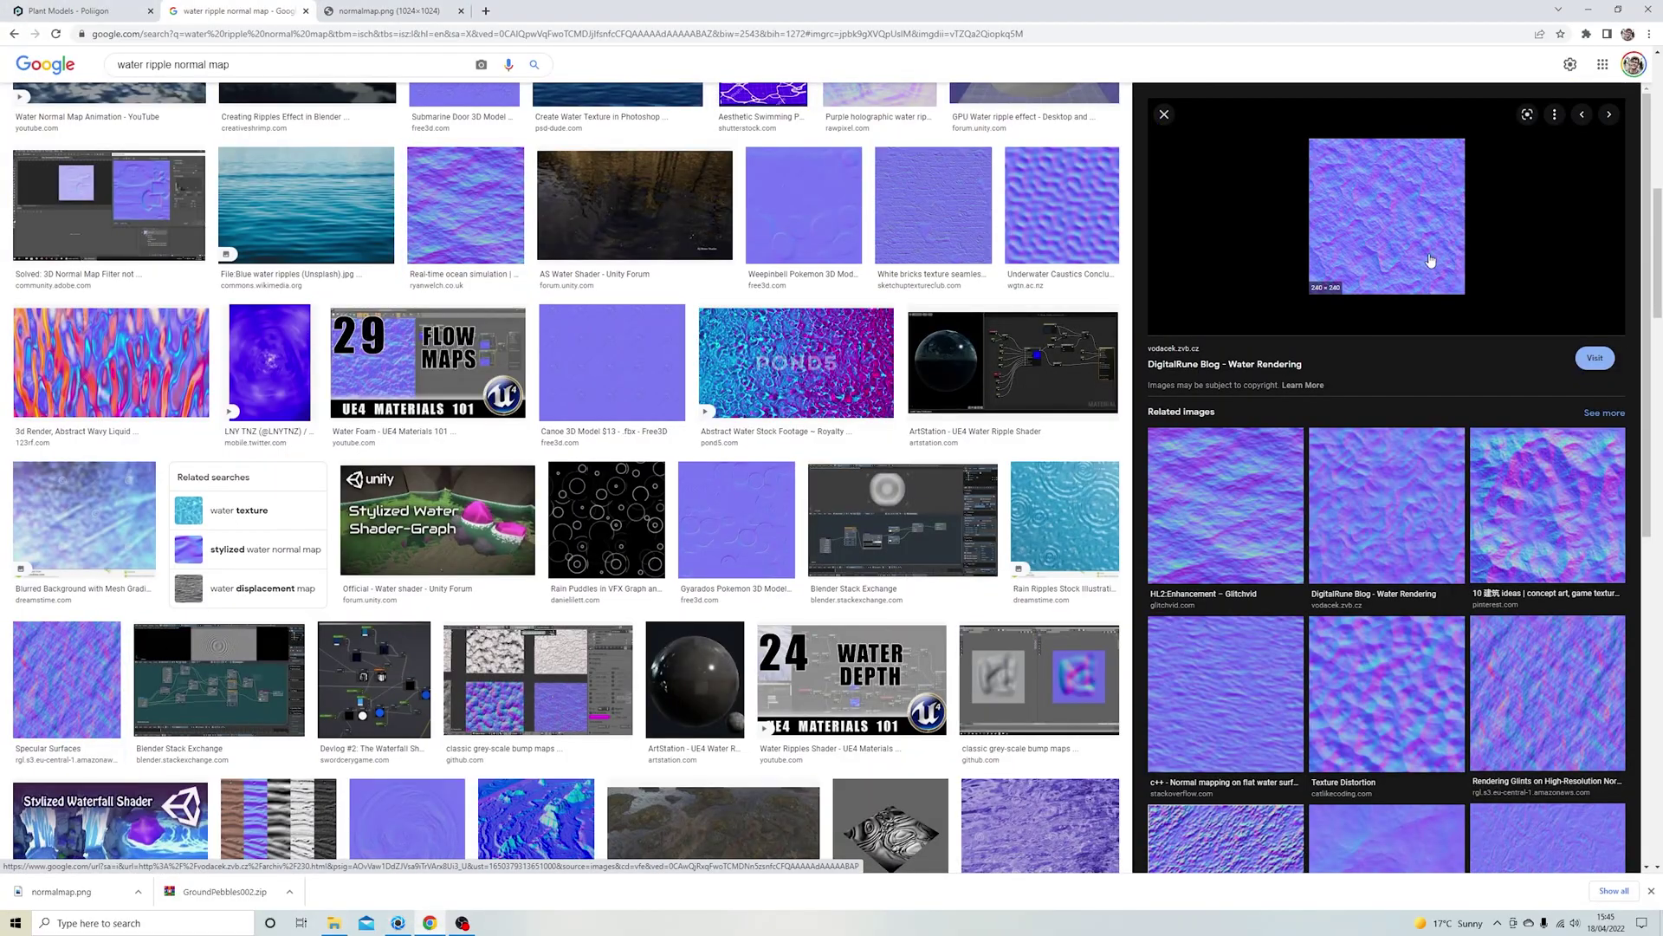
scroll(1383, 347, down, 2)
click(1382, 180)
scroll(1383, 260, down, 3)
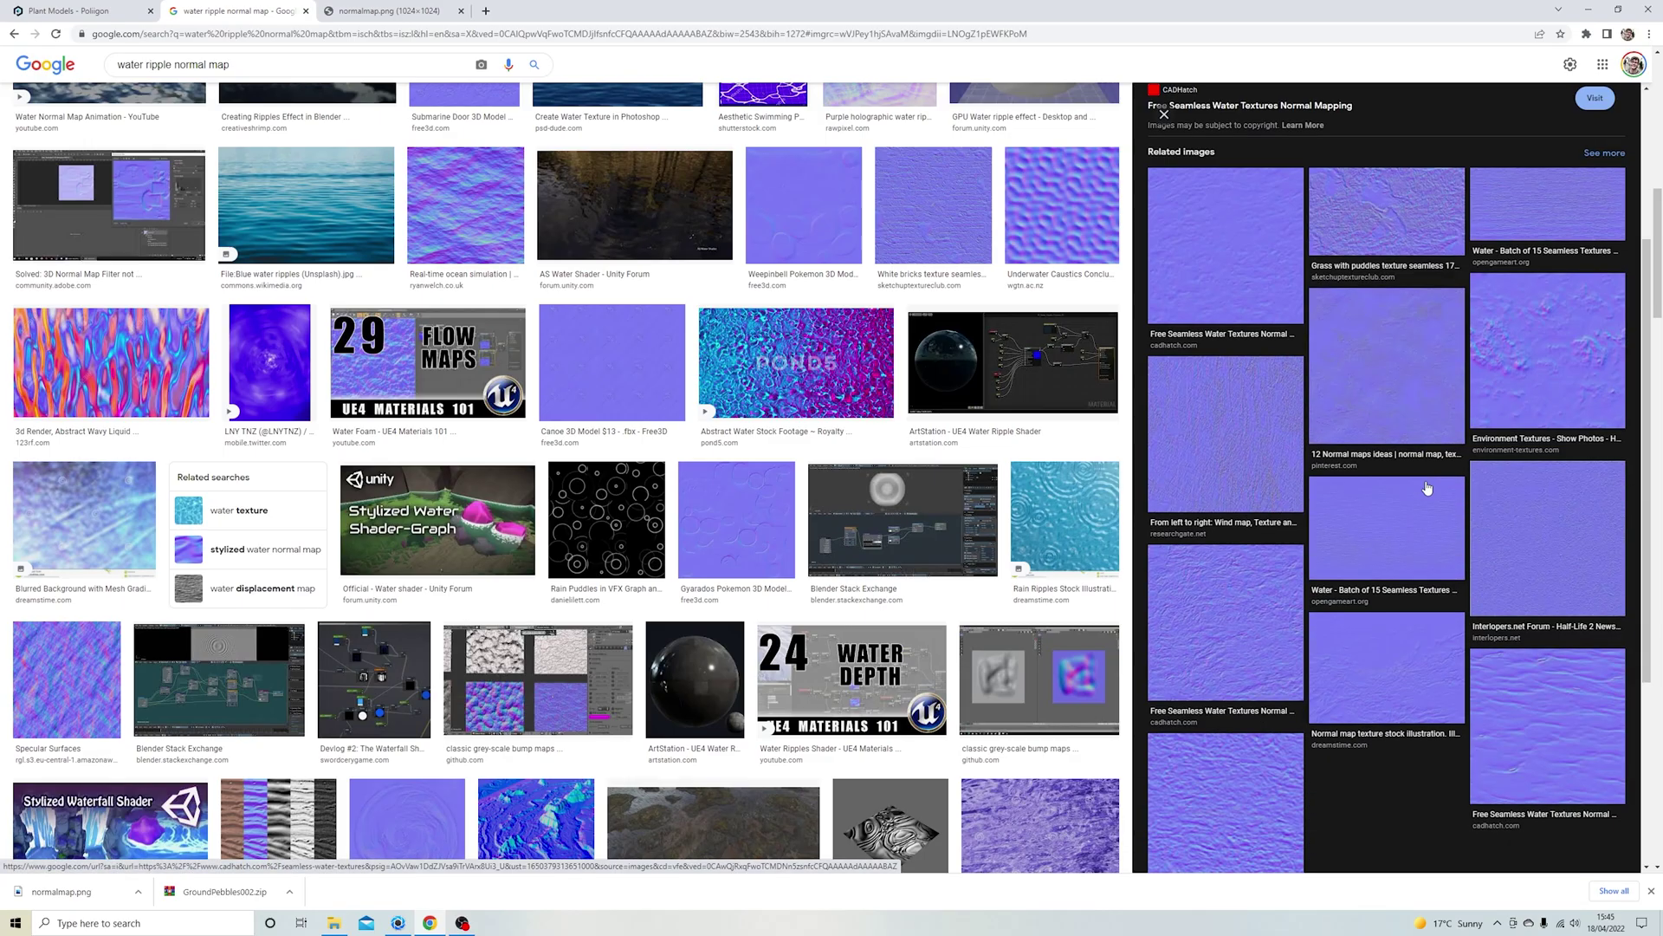
click(1430, 482)
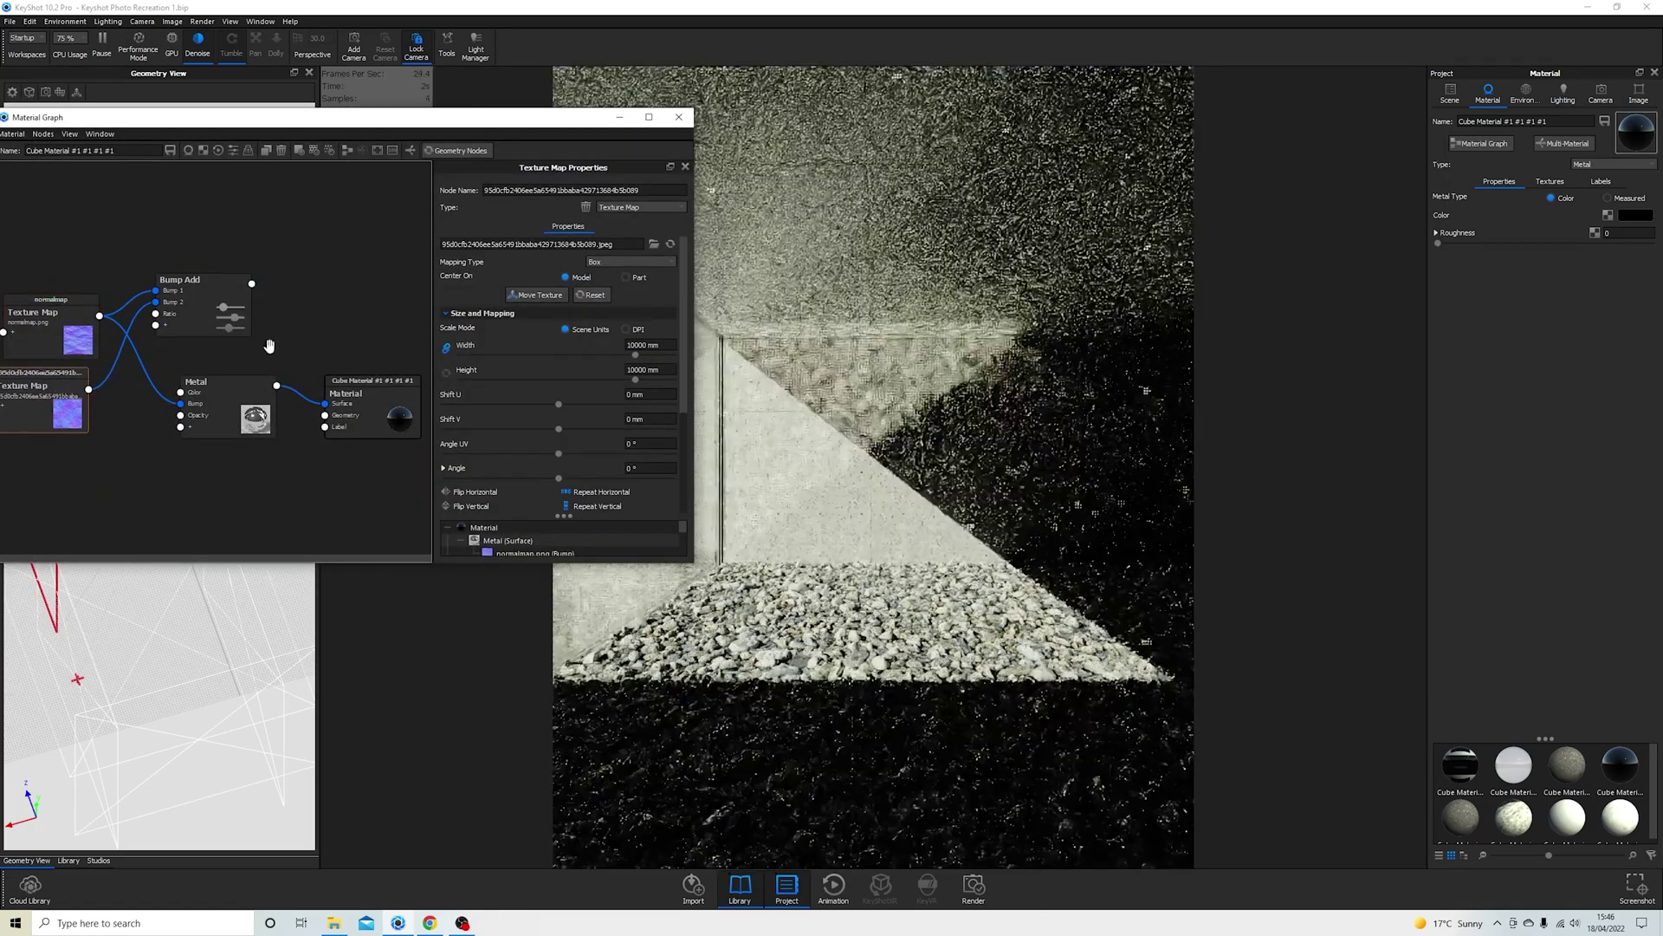
Step: Orbit the viewport camera to review the water surface
scroll(641, 390, down, 5)
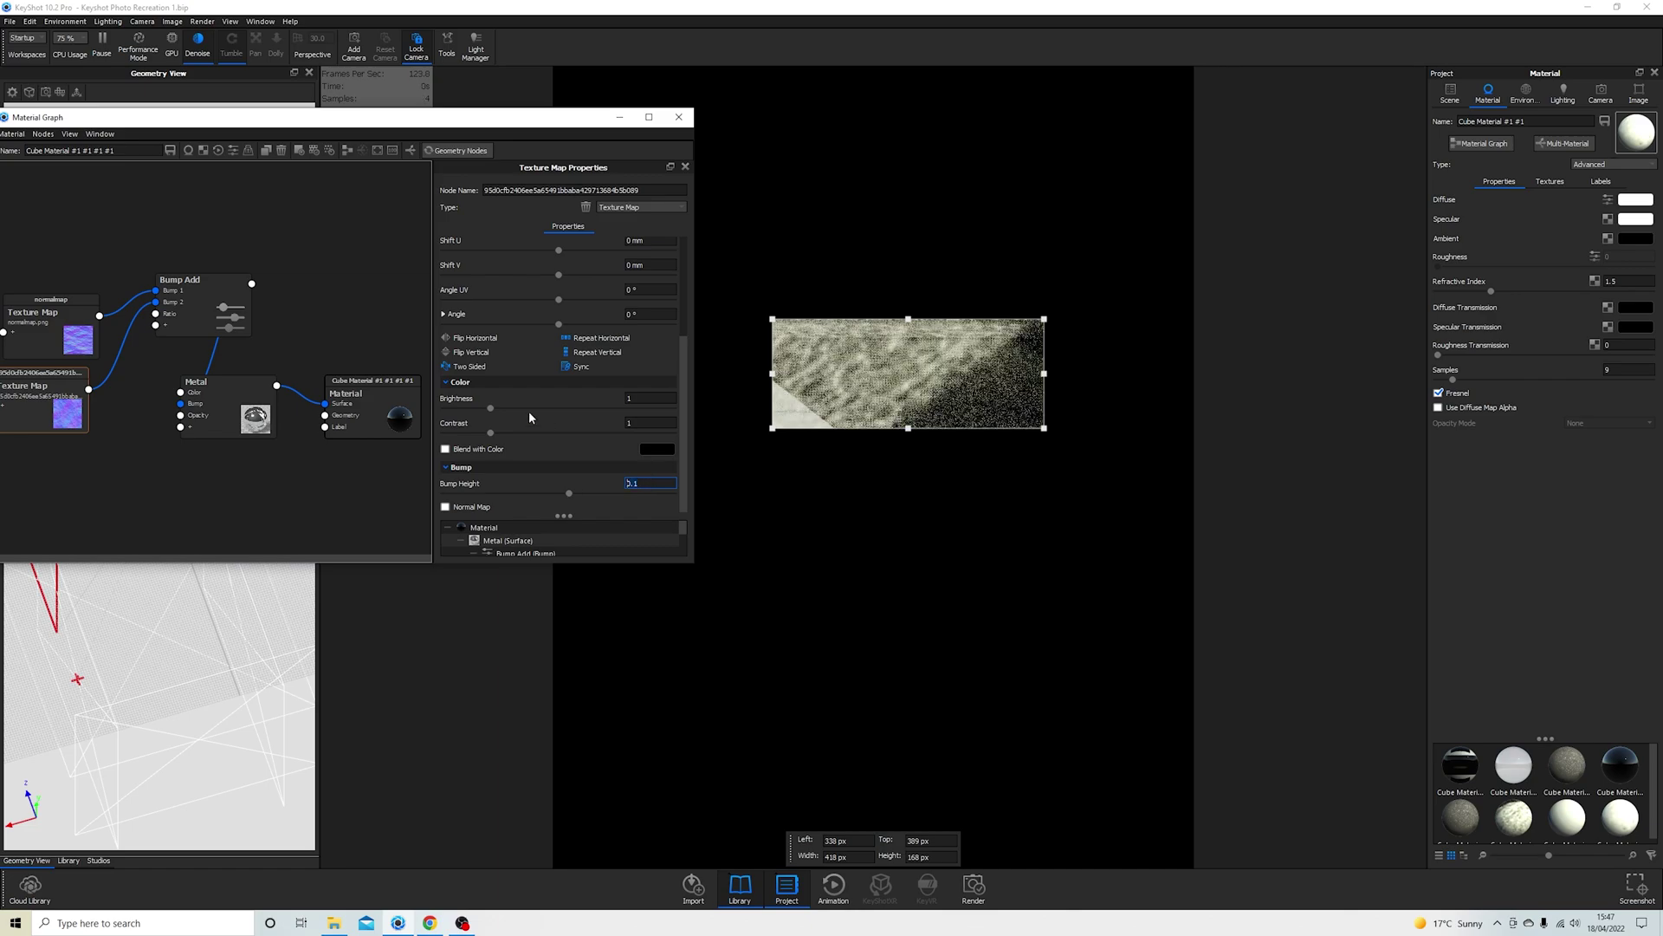
scroll(524, 376, up, 4)
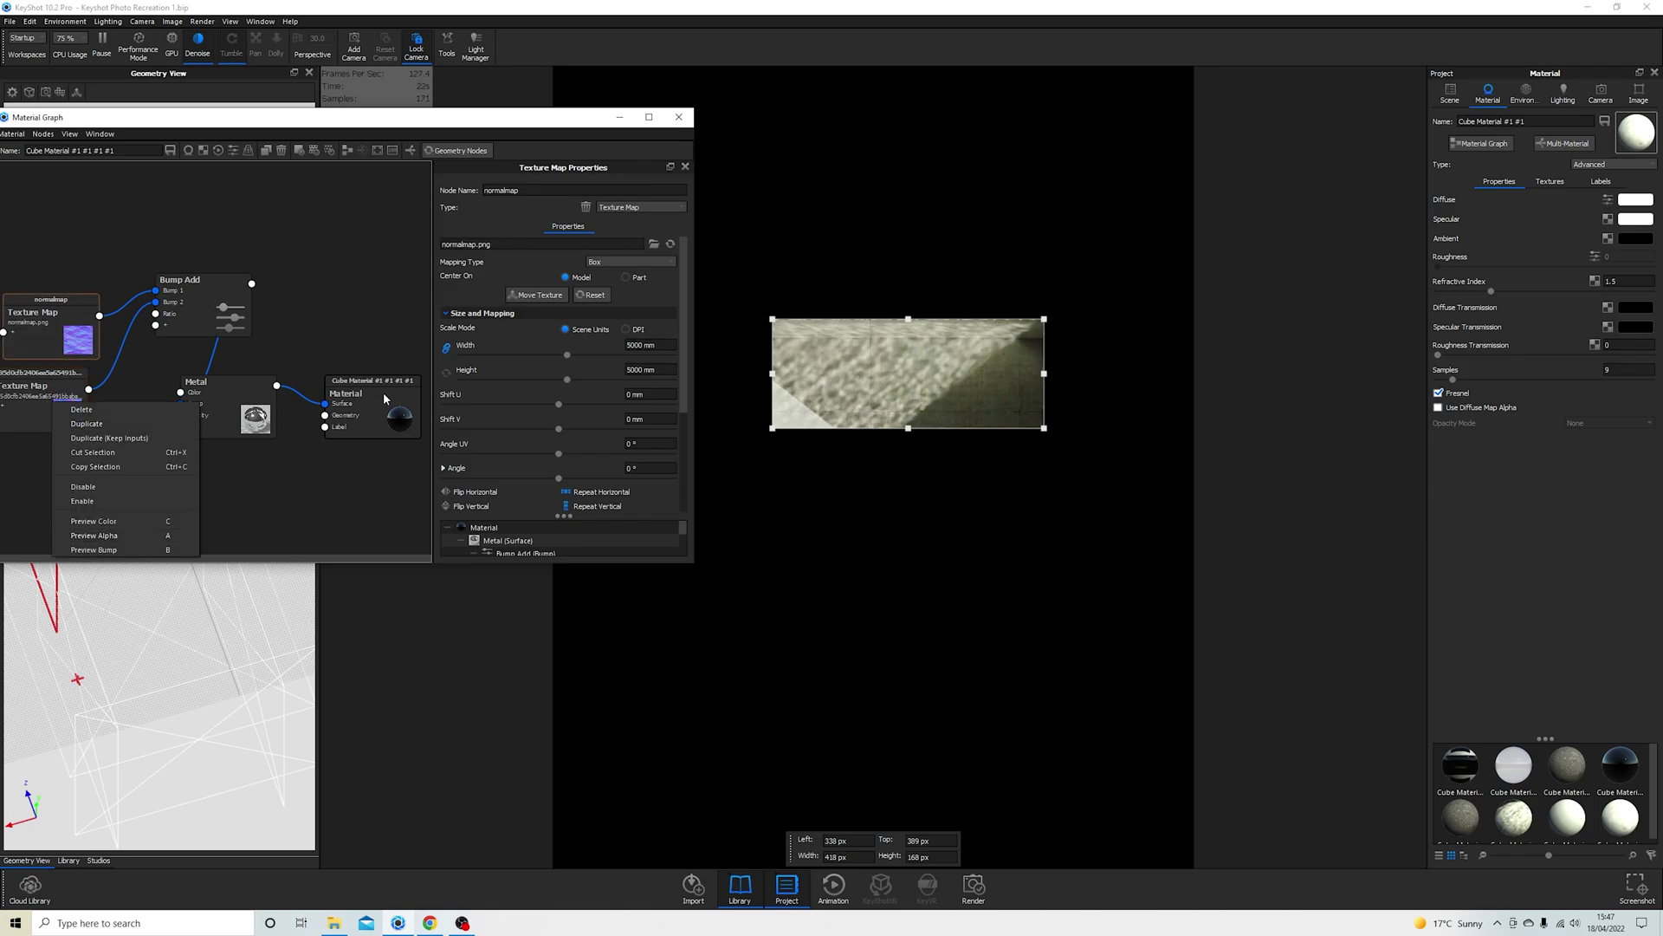
scroll(472, 484, down, 3)
scroll(680, 299, up, 3)
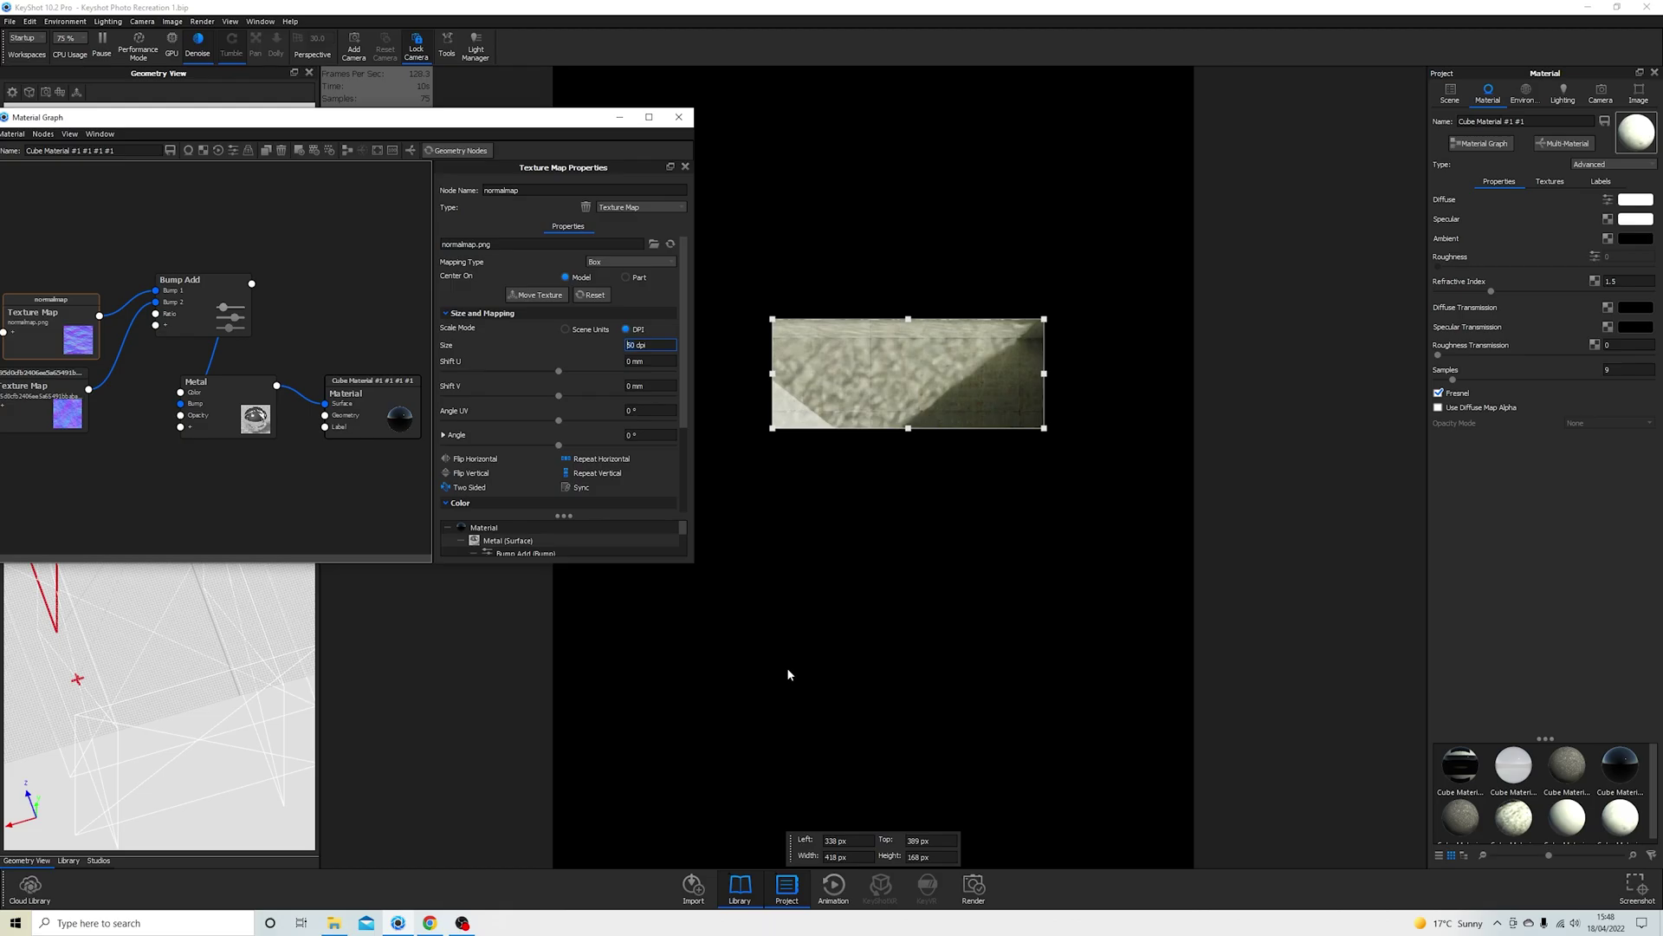
click(1603, 95)
drag(984, 568, 772, 479)
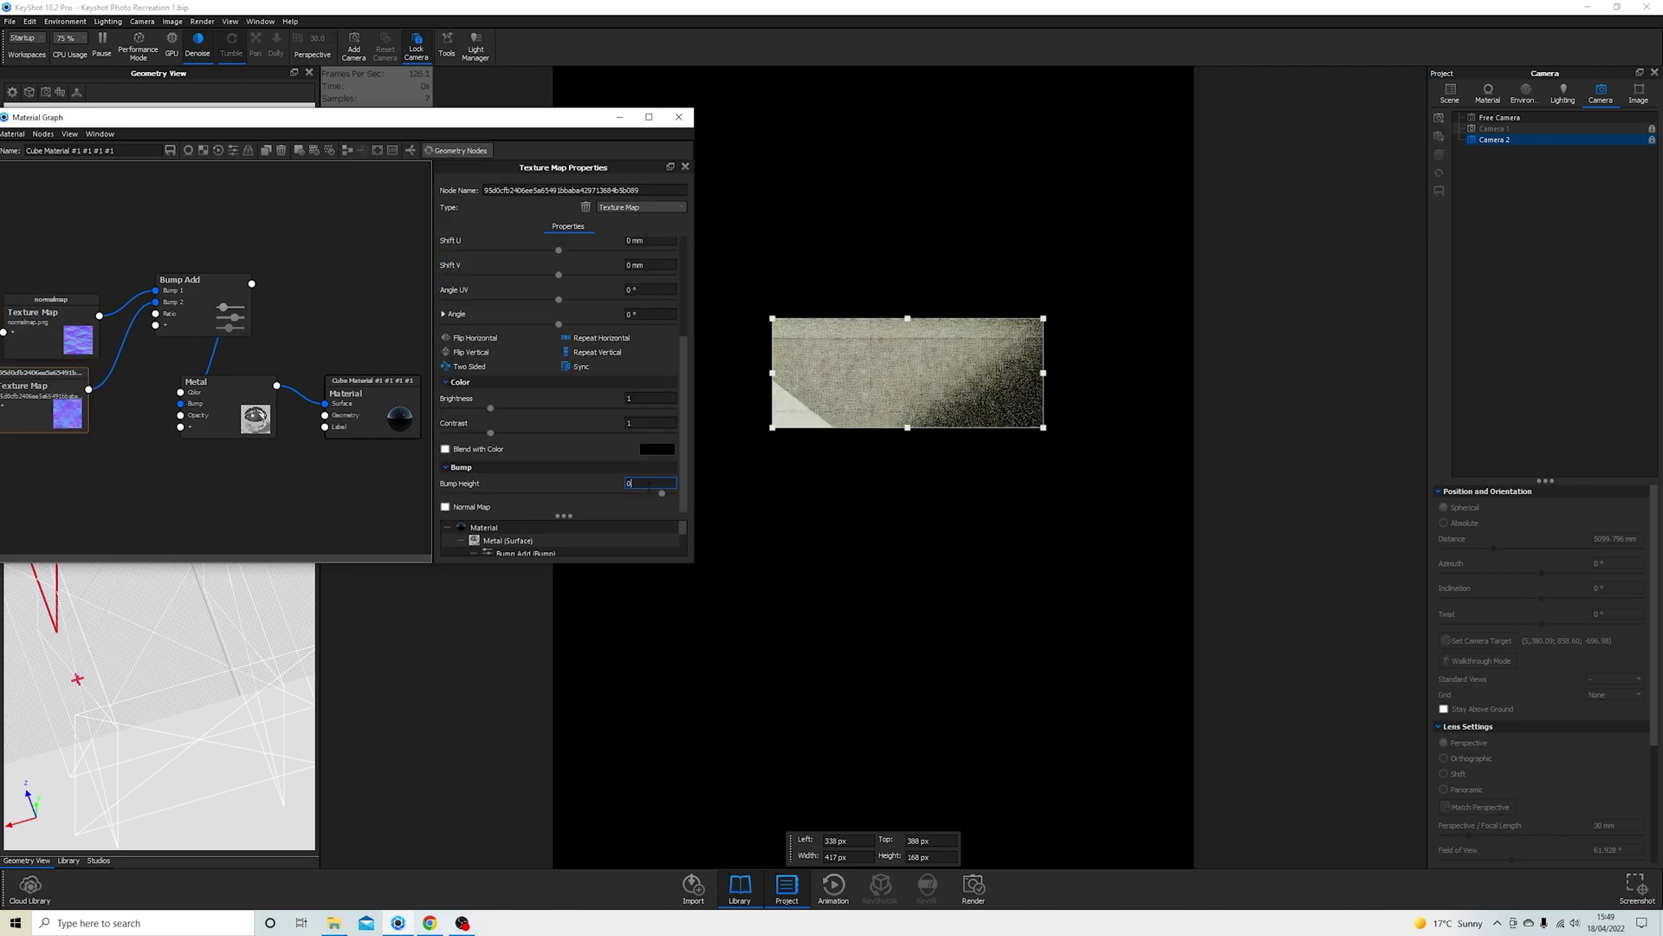
scroll(589, 344, up, 5)
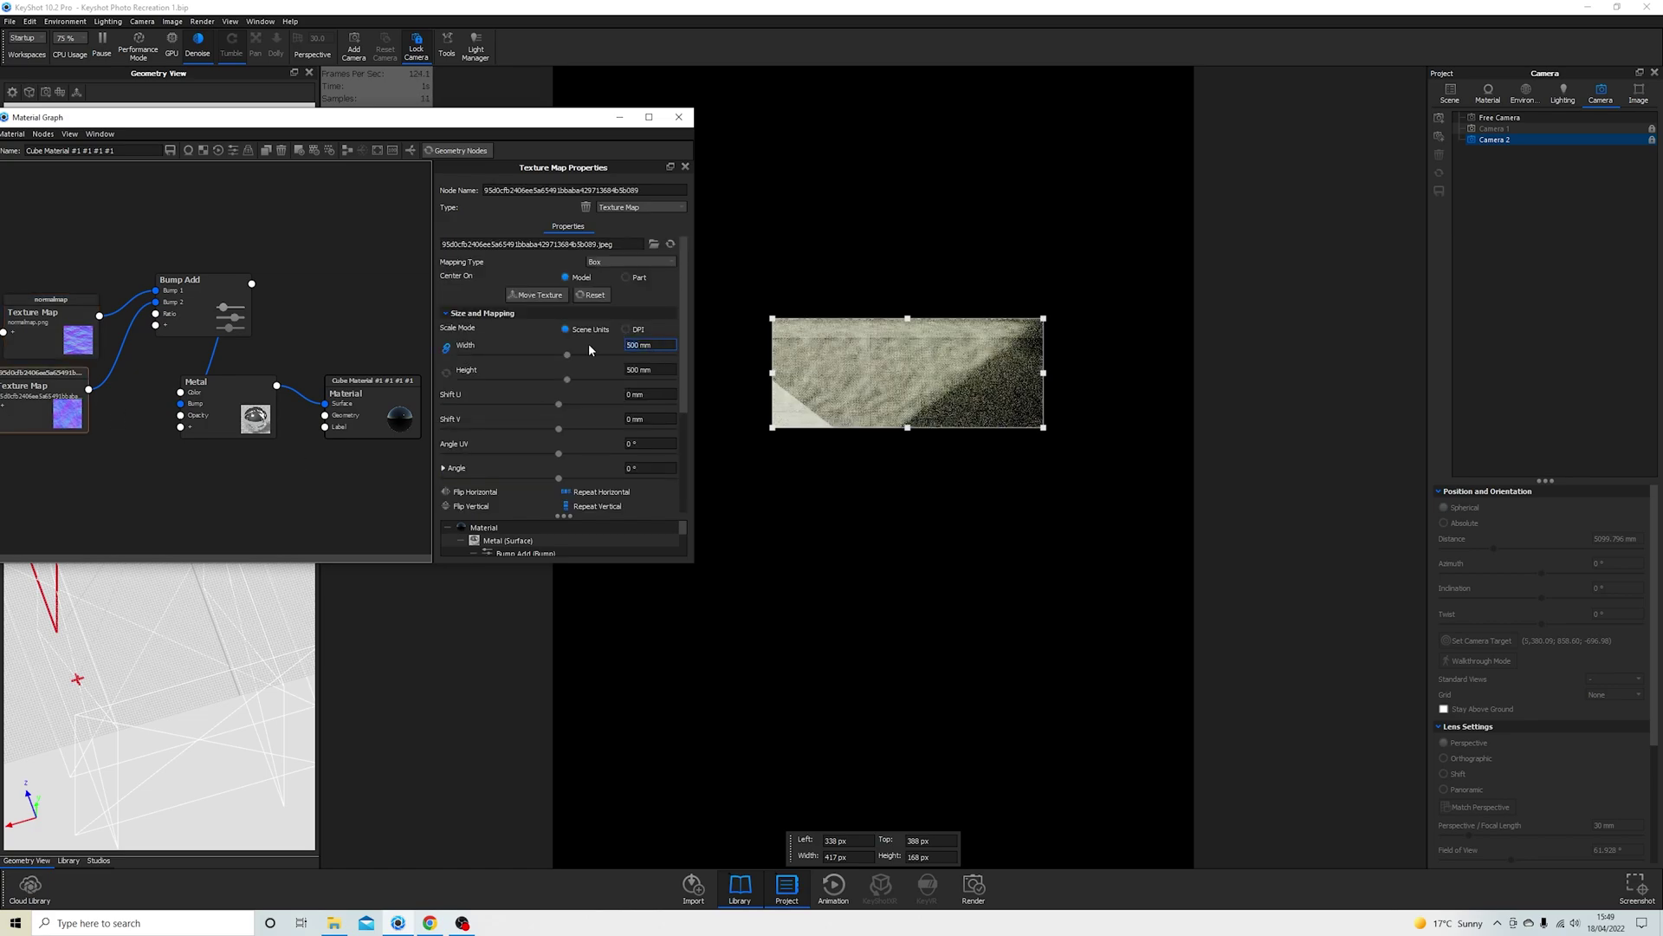
scroll(589, 343, down, 3)
Step: Set the ripple texture's bump height to 0.02 and reselect the normalmap texture node
double_click(650, 482)
text(5)
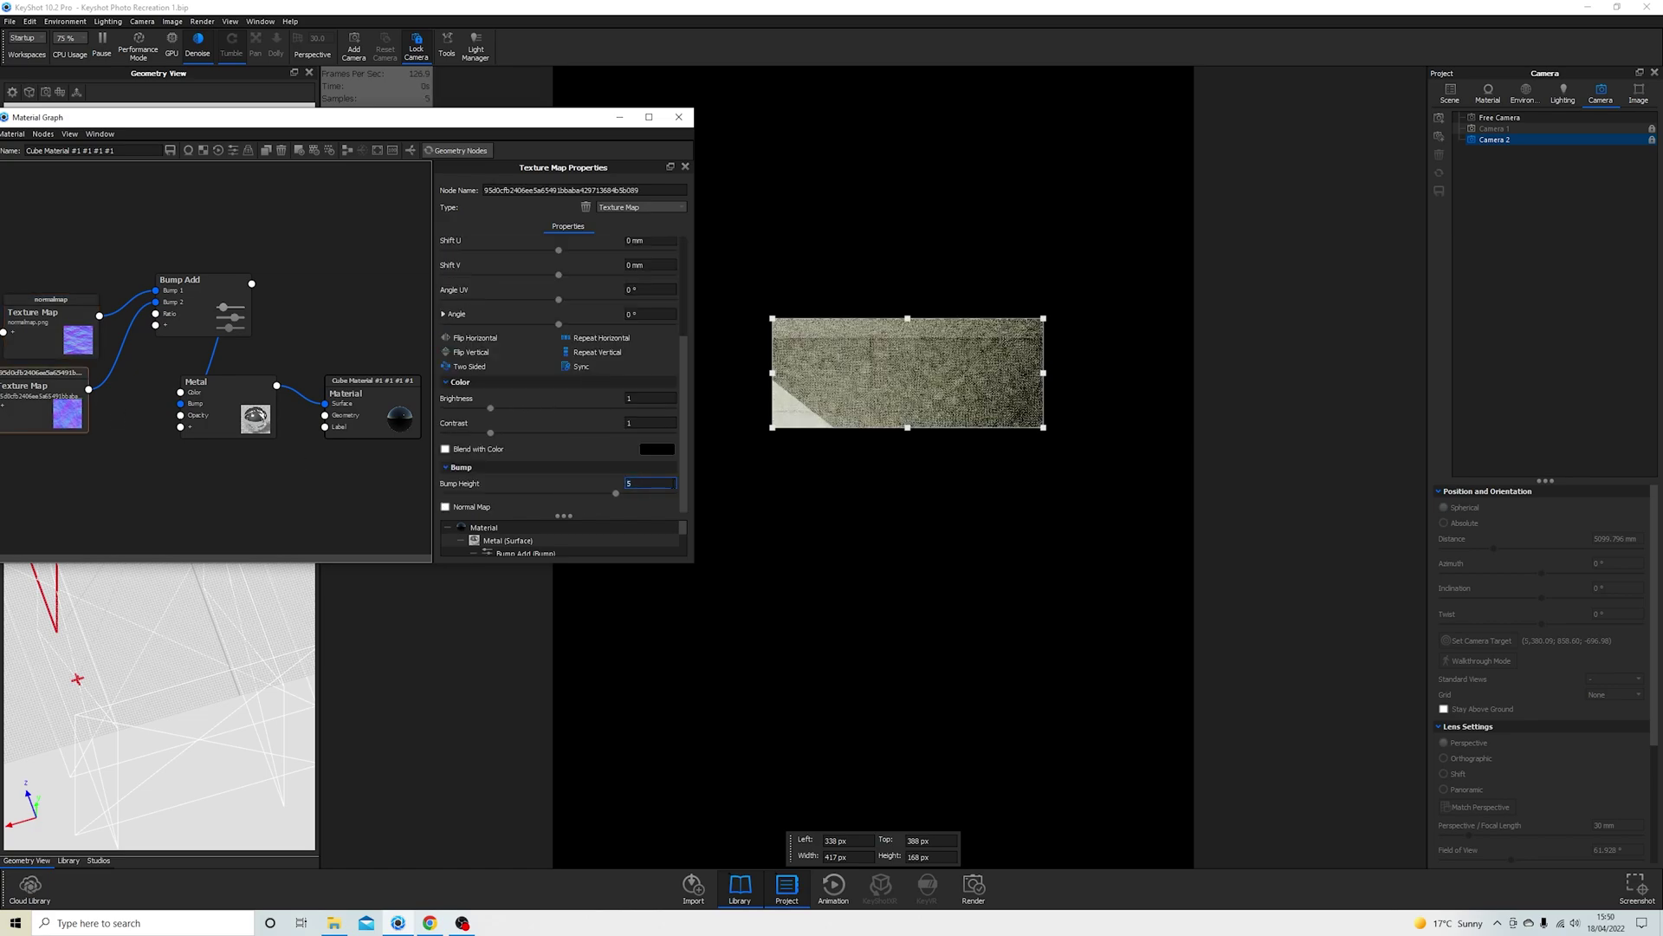
key(BackSpace)
text(0.02)
key(Return)
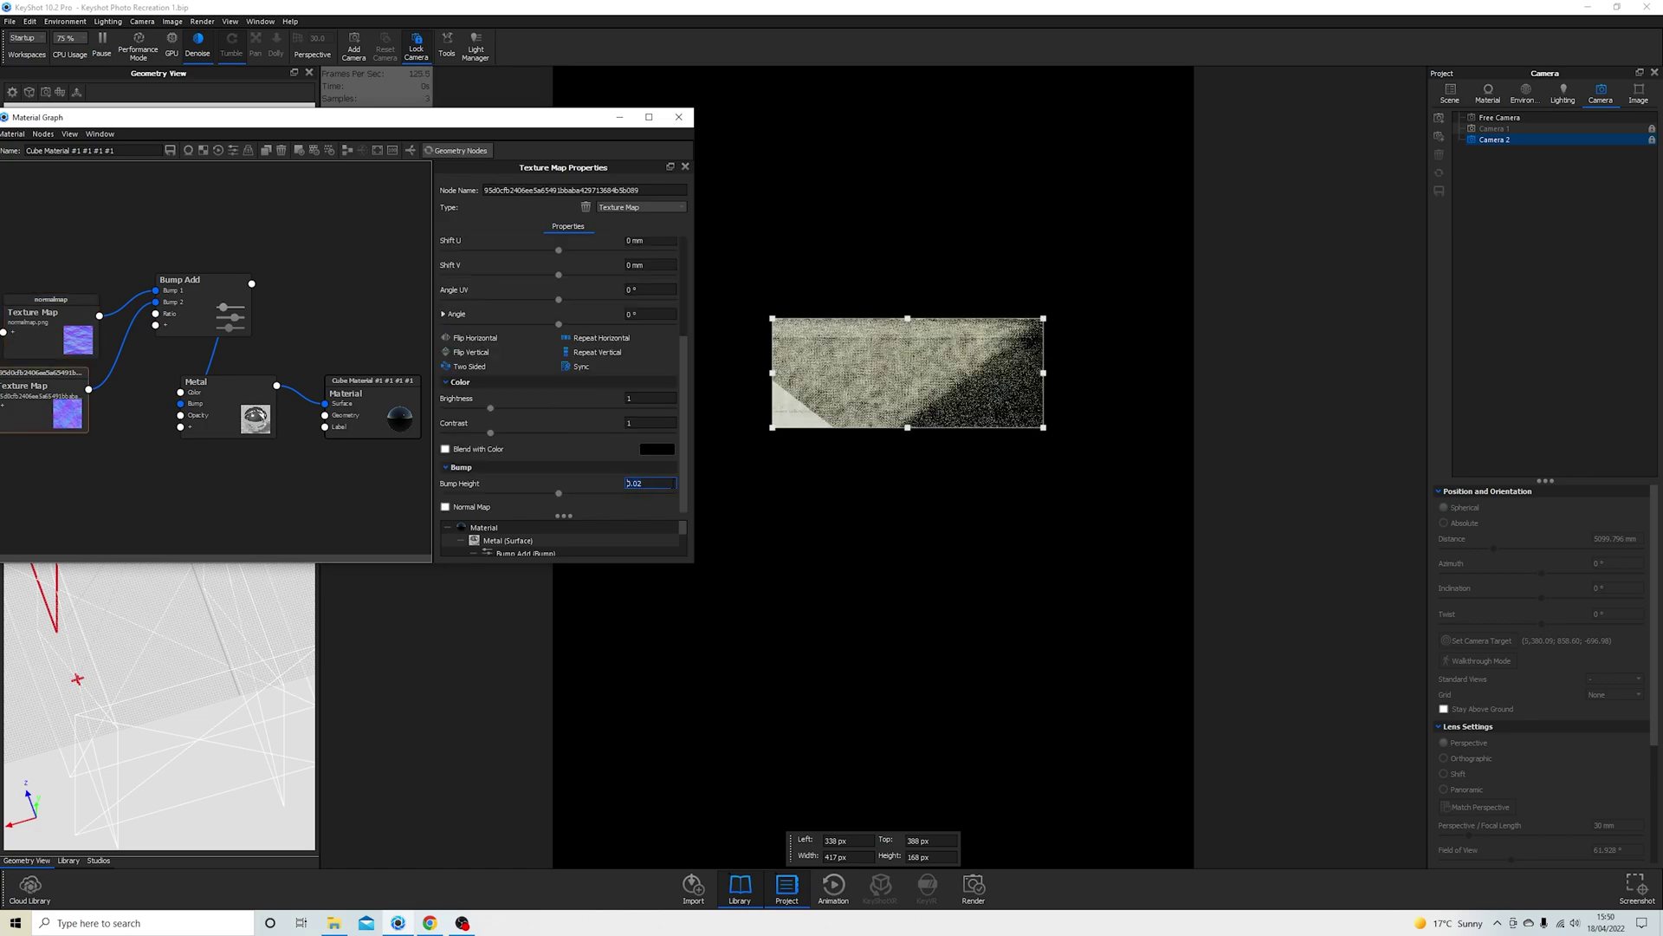
click(48, 317)
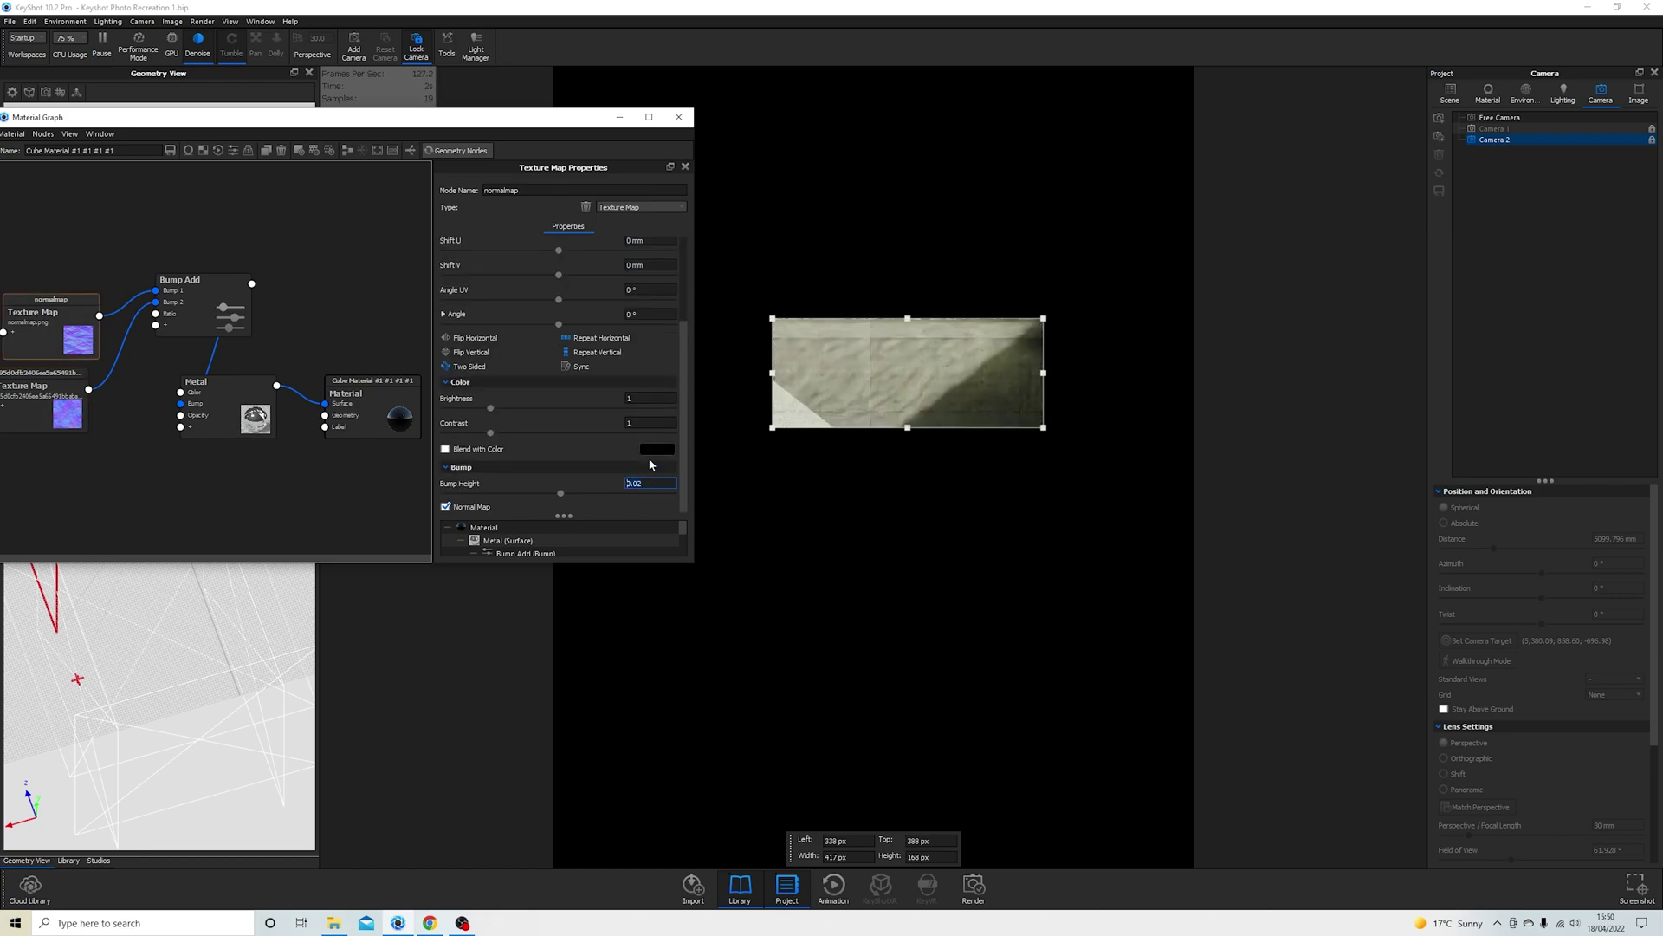
click(35, 386)
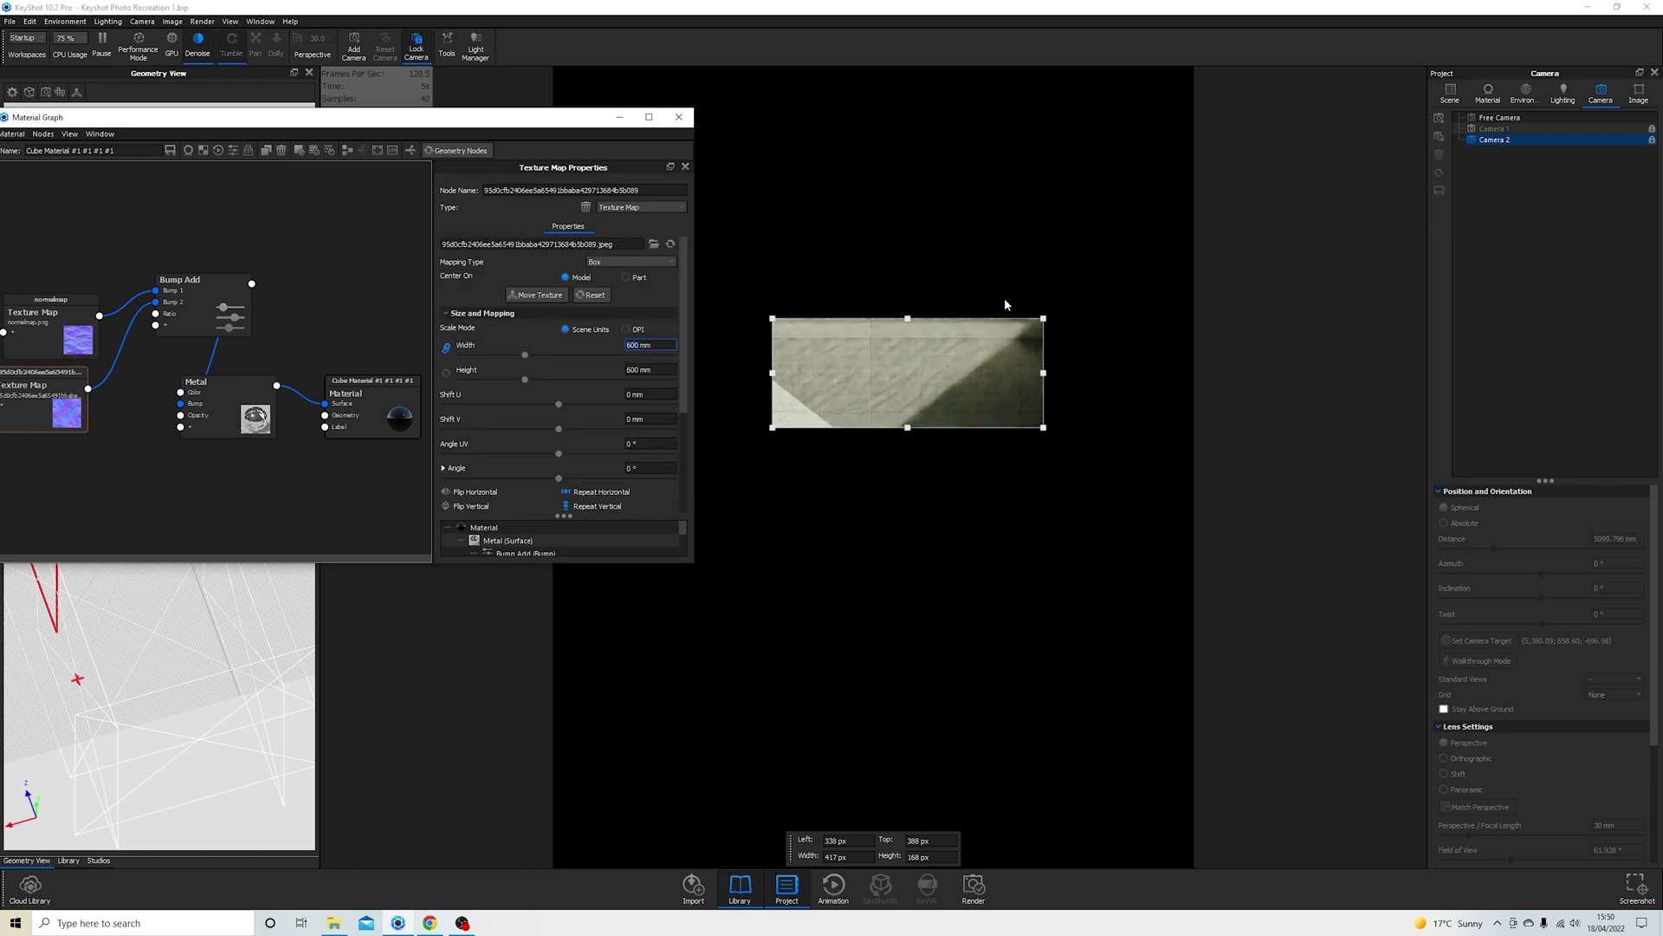
click(60, 310)
scroll(596, 284, down, 3)
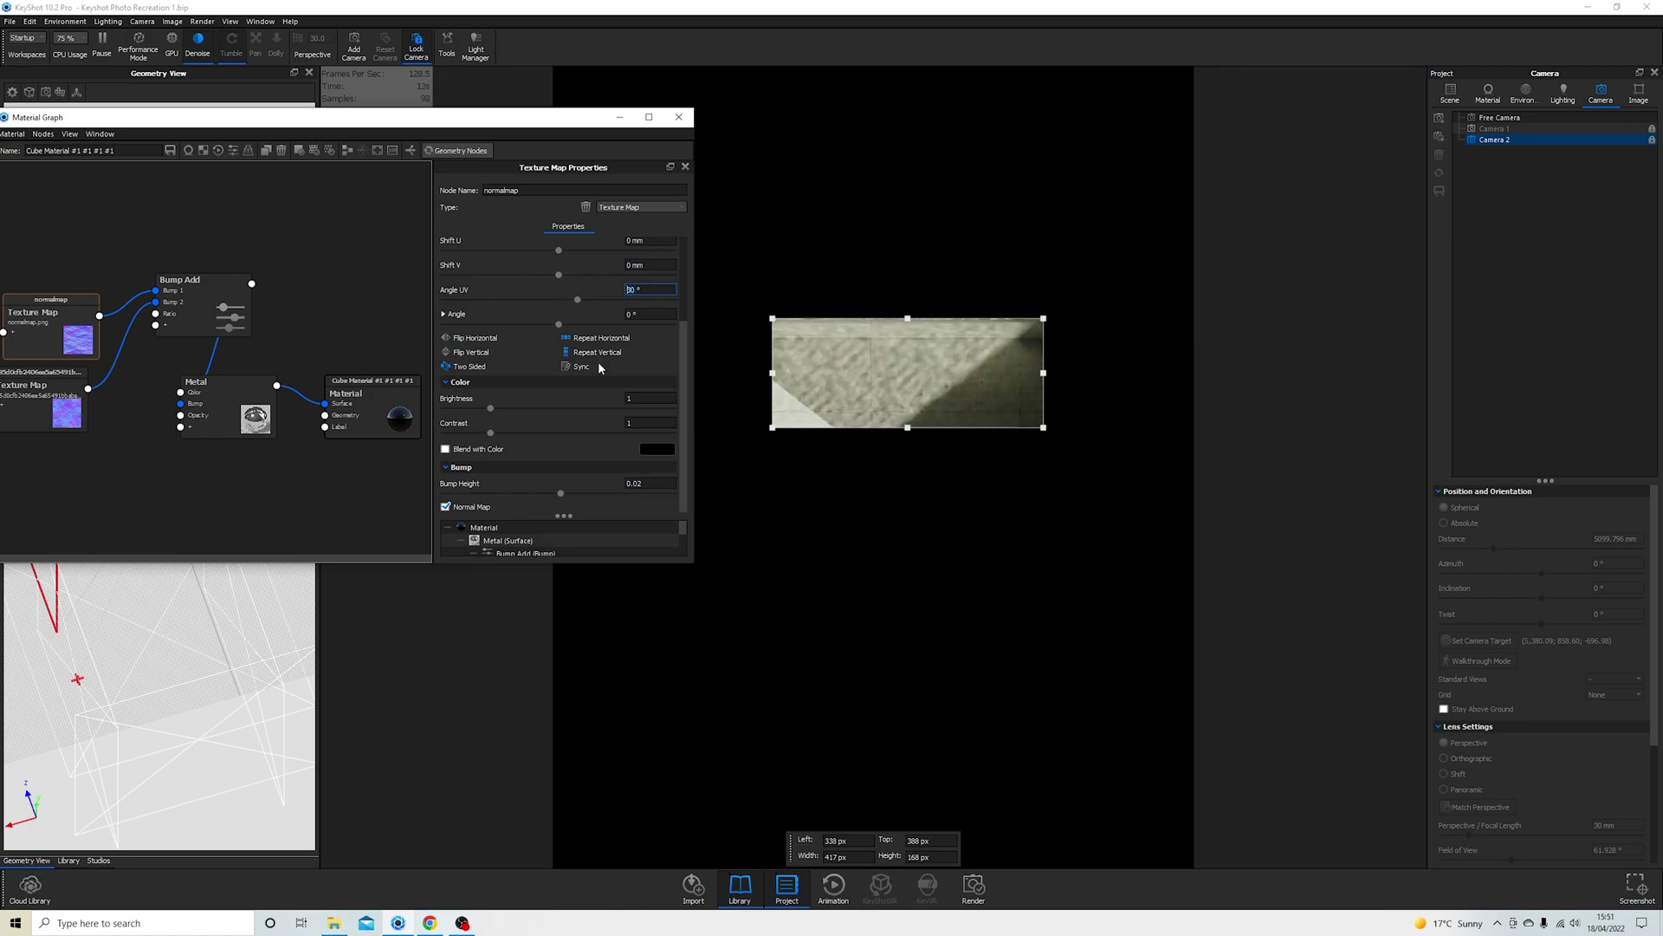
Step: Set the Sun & Sky turbidity to 1 and the sun size to 0.1
key(e)
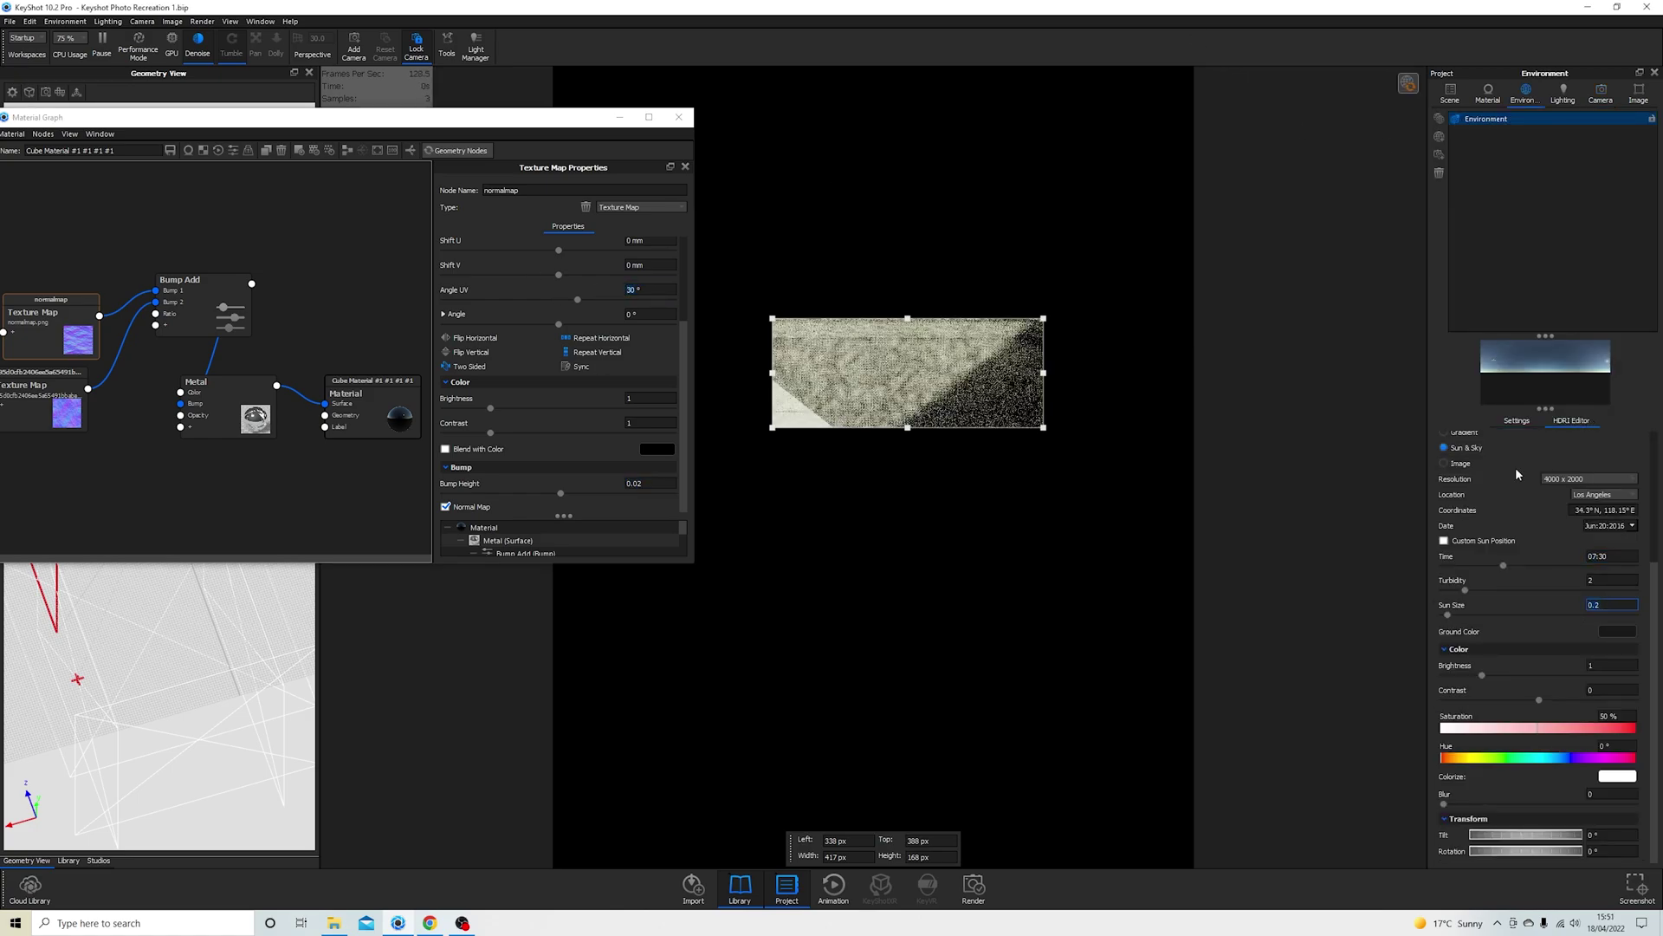
double_click(1603, 579)
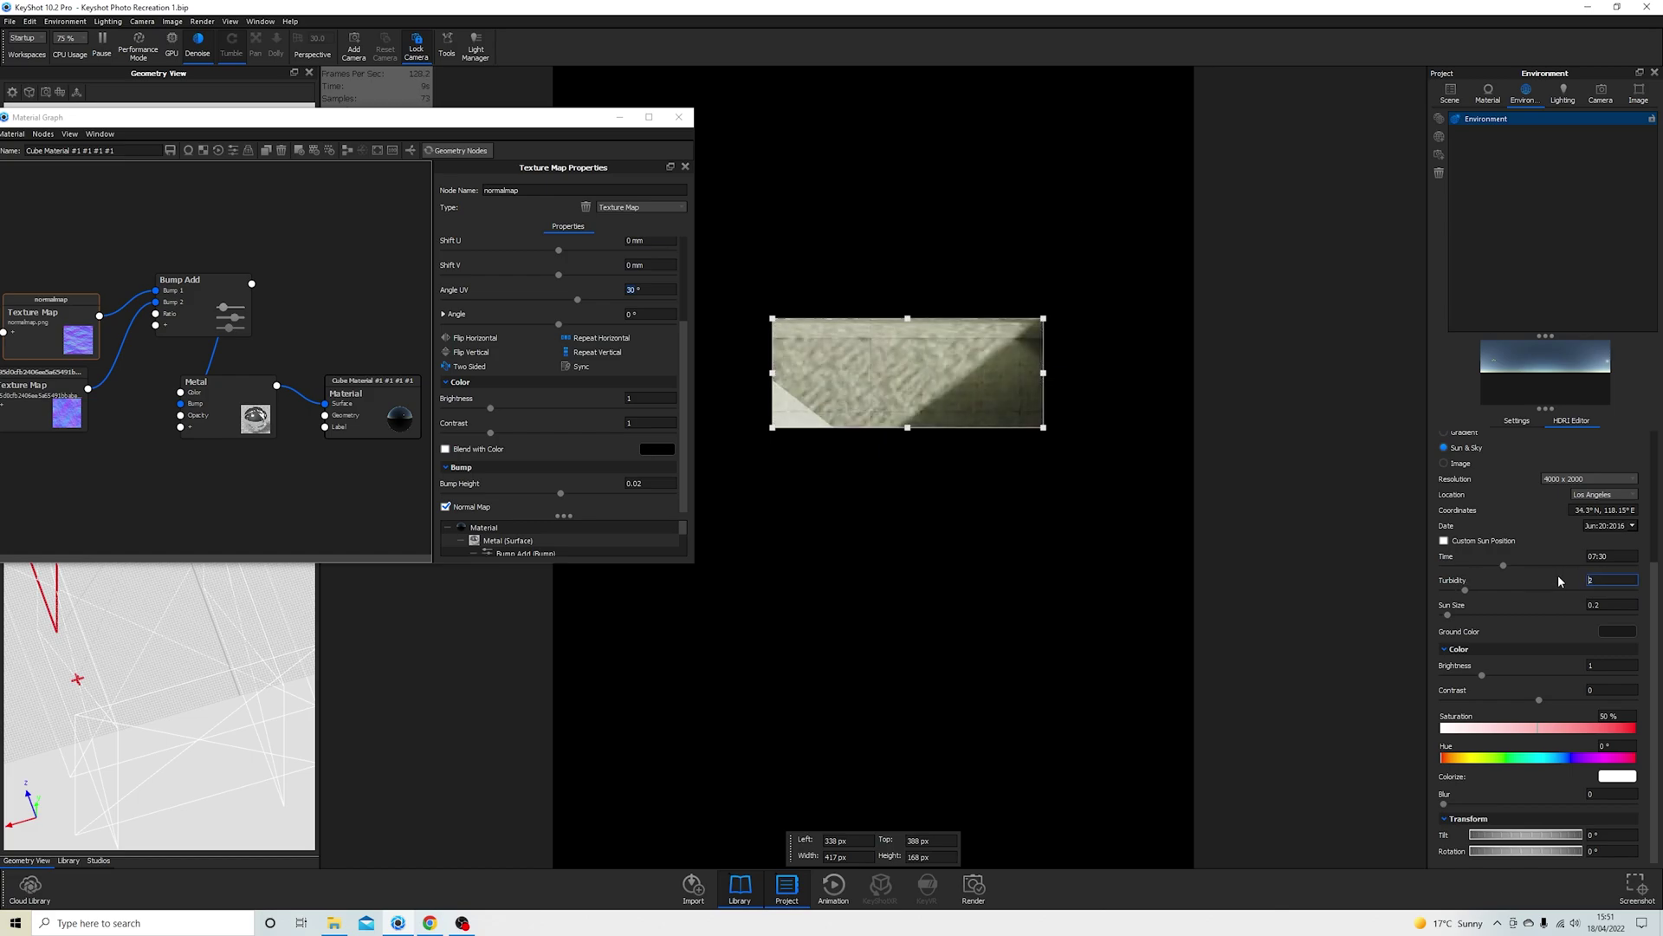
text(10)
key(Return)
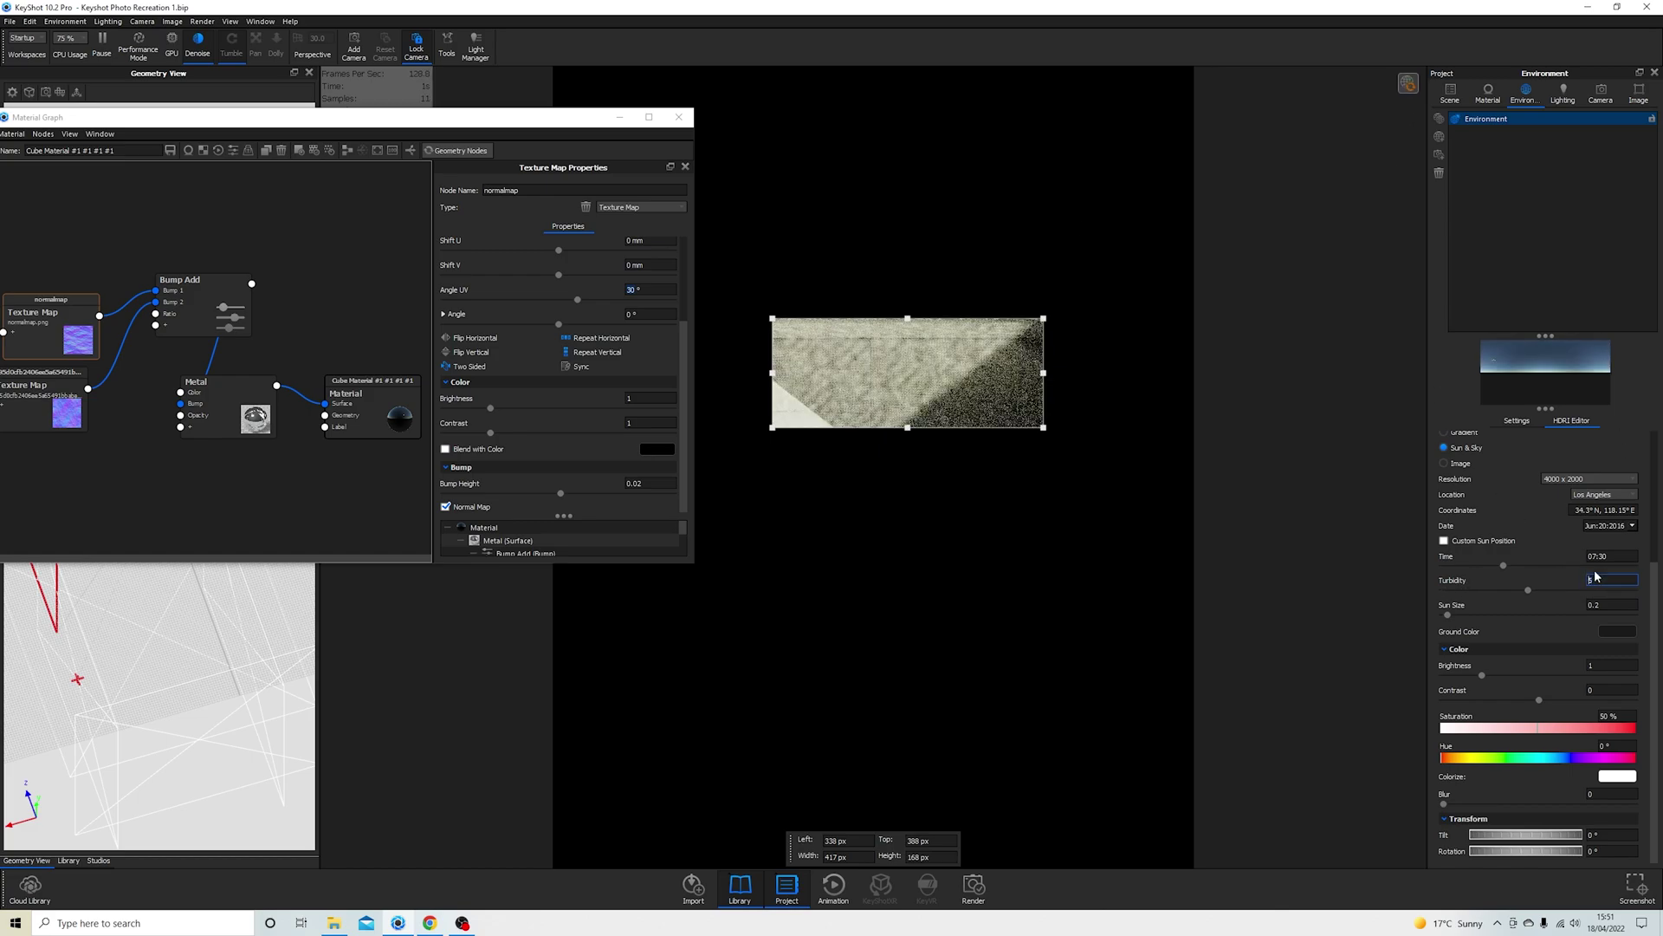
key(BackSpace)
key(Tab)
text(0.1)
key(Return)
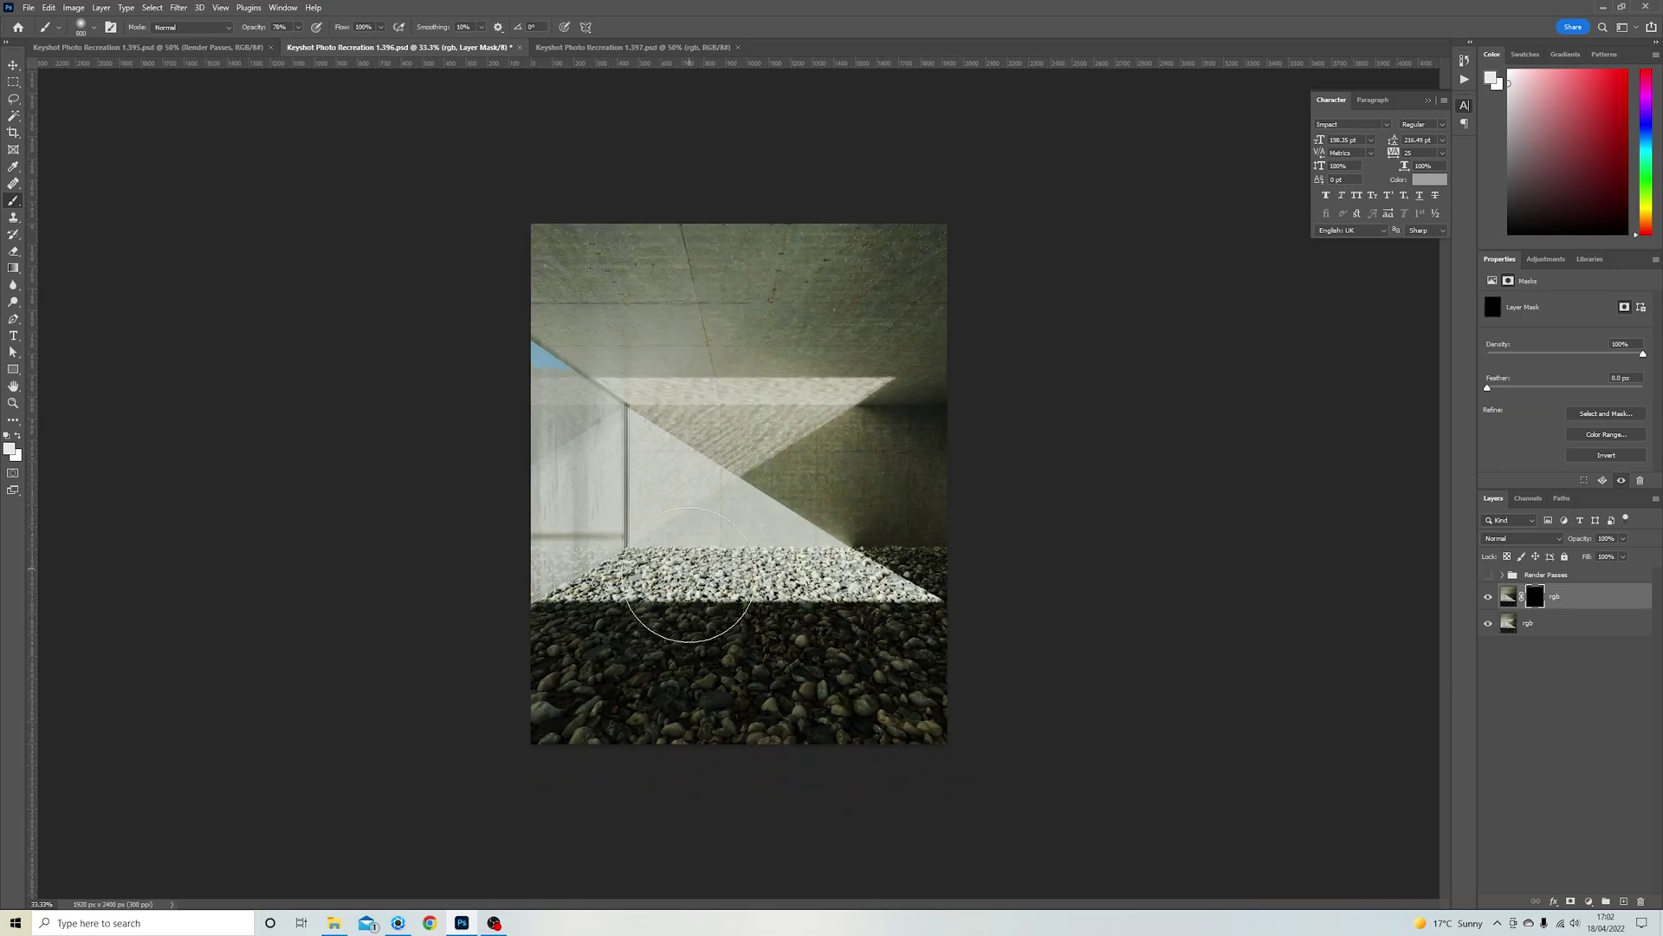
Step: Paint white on the rgb layer mask with an enlarged brush to reveal the ceiling caustics
key(bracketright)
drag(689, 575, 668, 168)
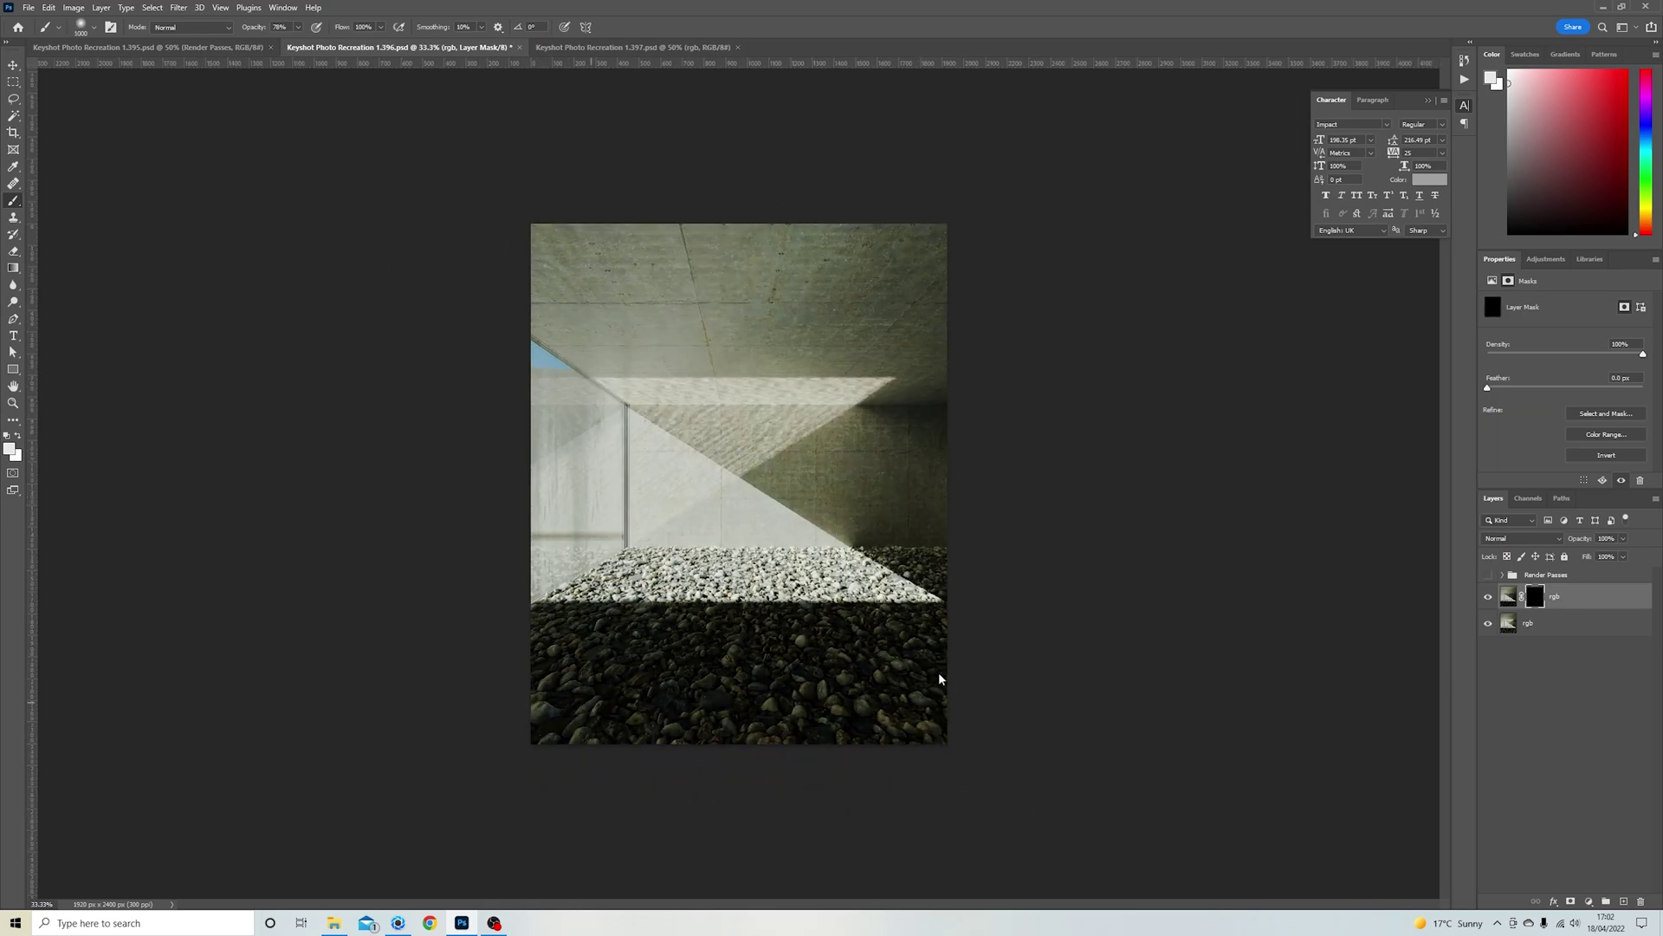
key(ctrl+1)
key(Home)
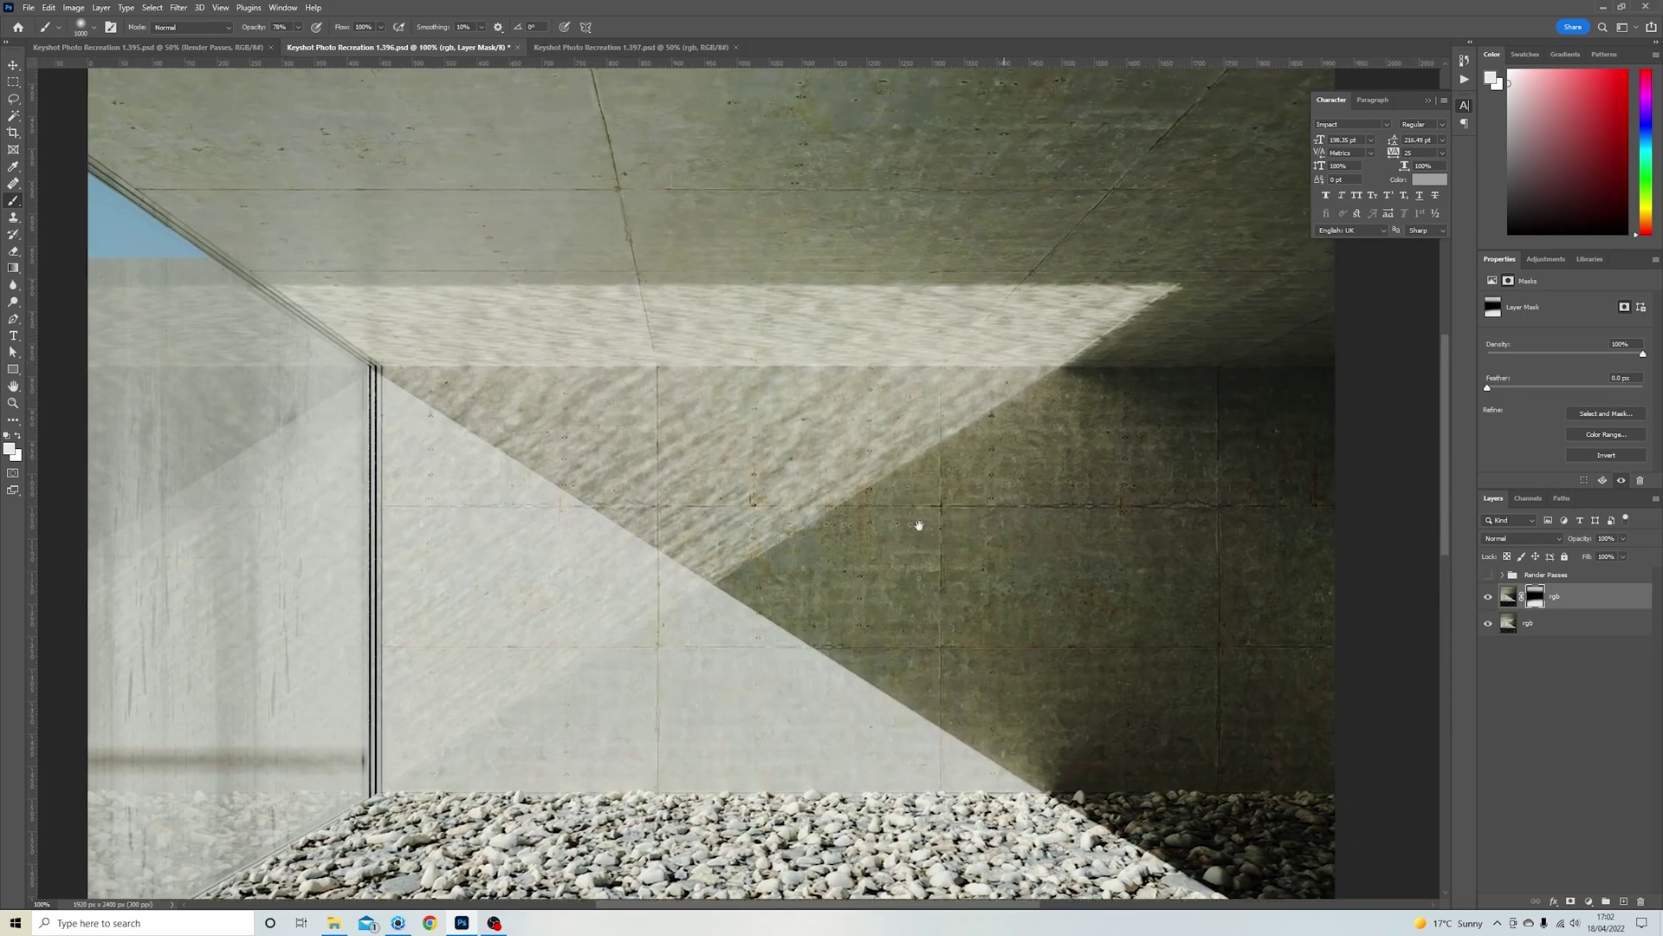
key(v)
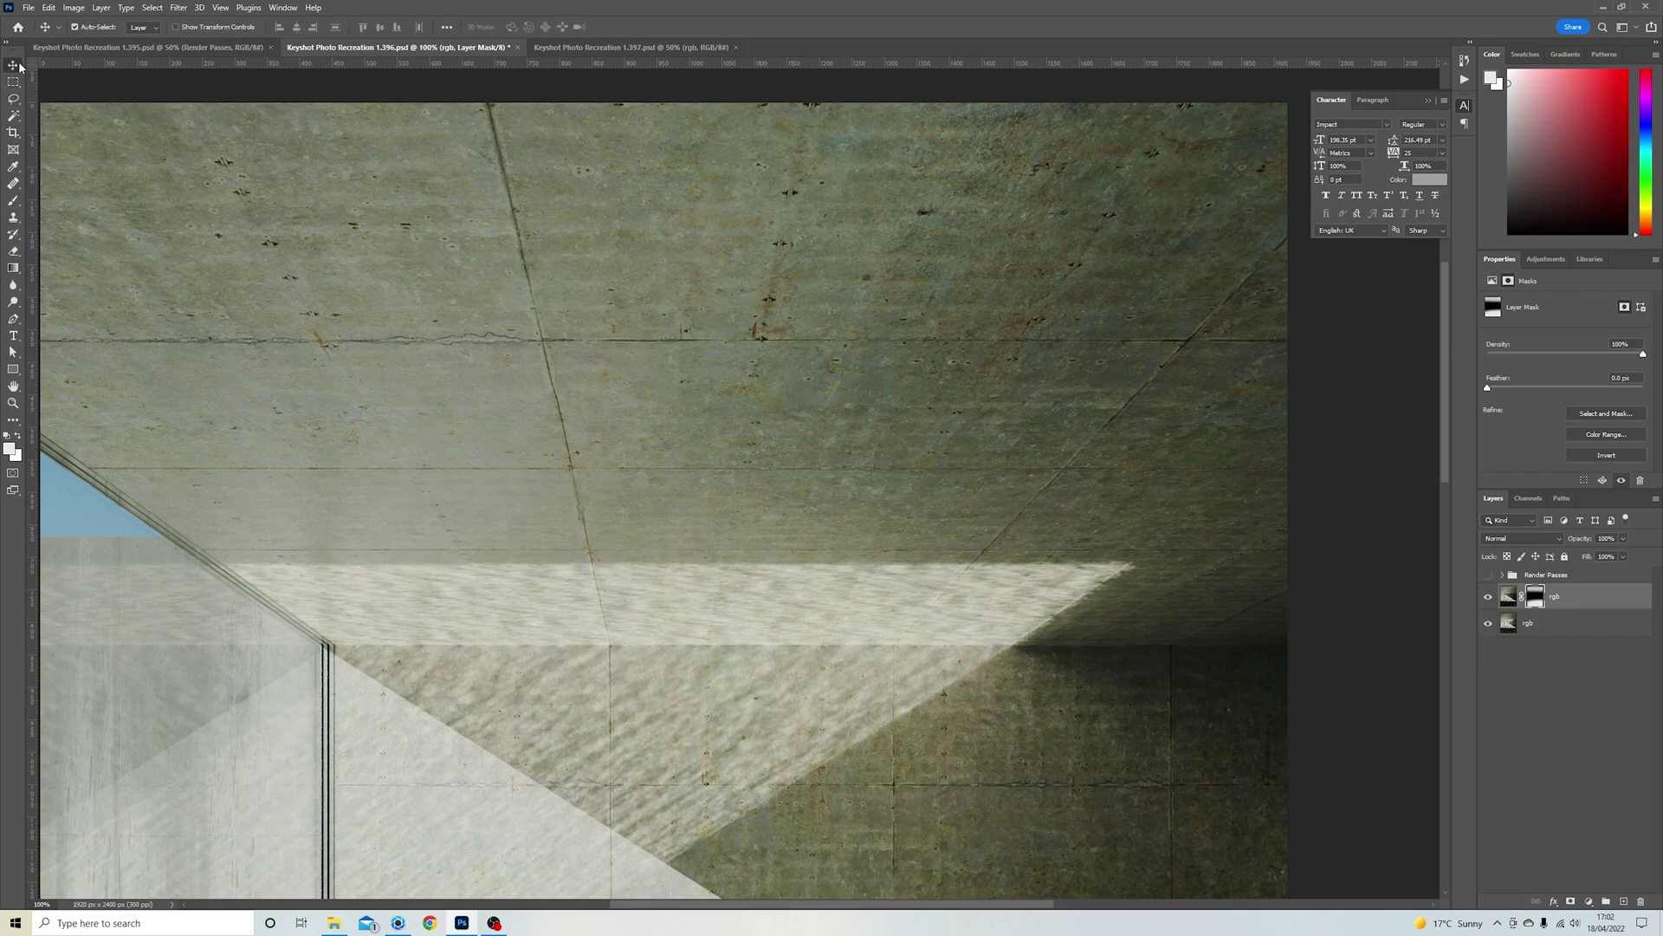
key(ctrl+0)
Step: Save the composite PSD and launch Adobe Lightroom from Windows search
key(ctrl+s)
click(29, 6)
mouse_move(44, 208)
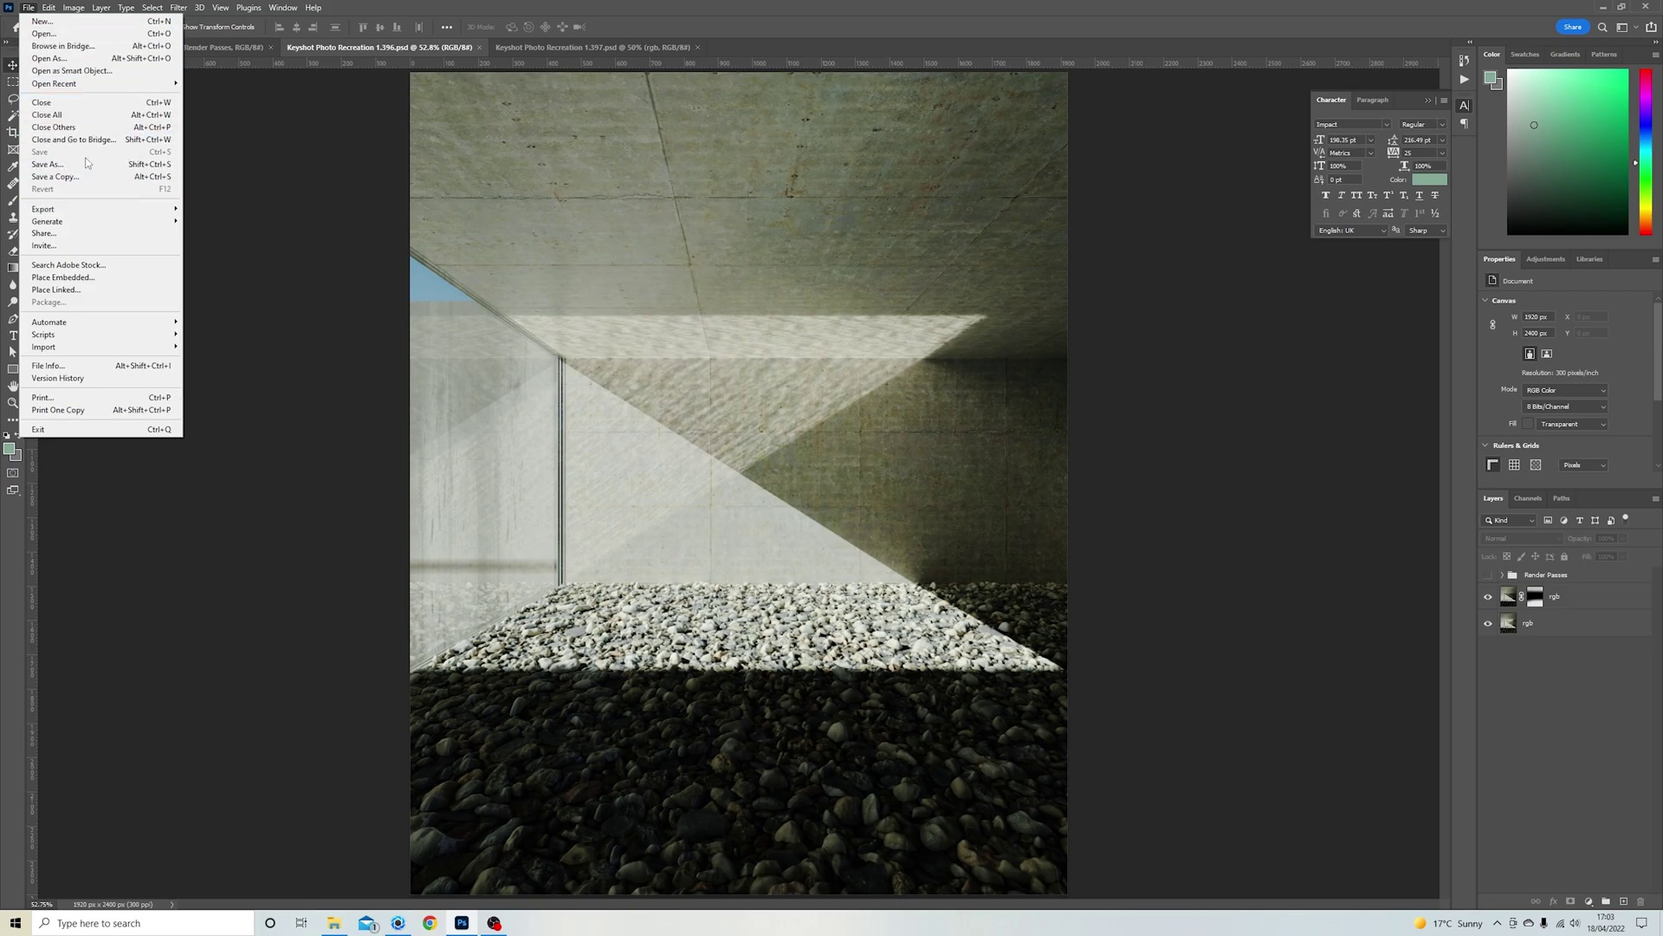
click(185, 924)
text(ligh)
key(Return)
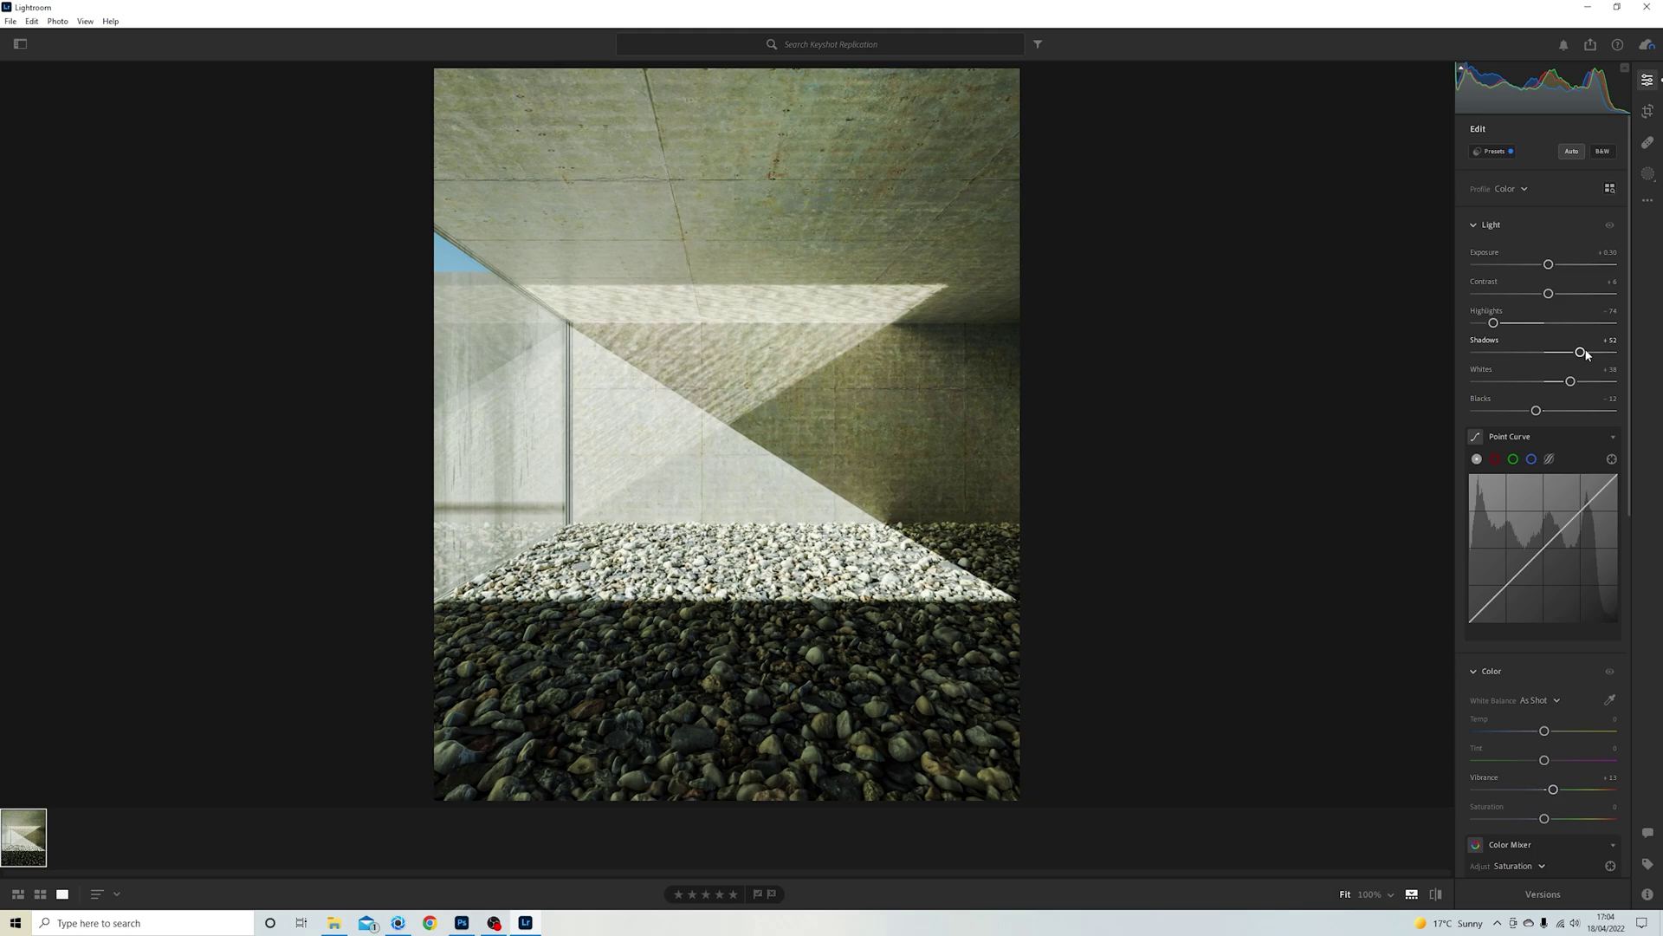
Step: Lower Shadows, eyedropper the white balance from the sunlit gravel, and nudge Vibrance down
drag(1587, 354, 1541, 353)
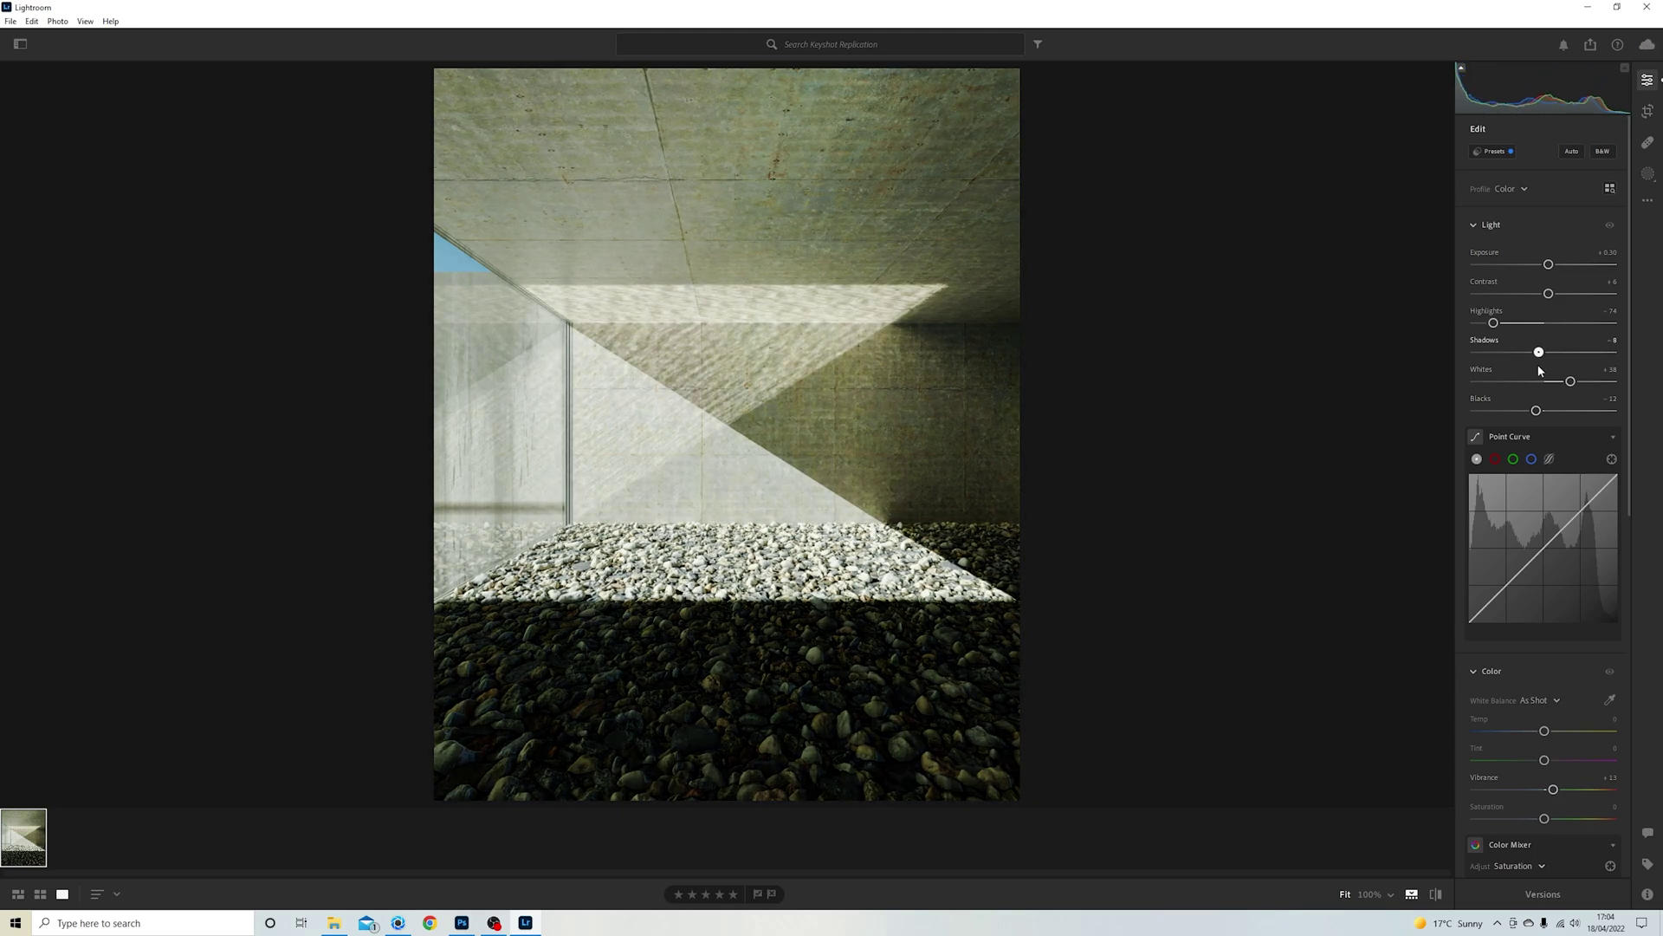
scroll(1609, 466, down, 3)
click(1610, 458)
click(928, 476)
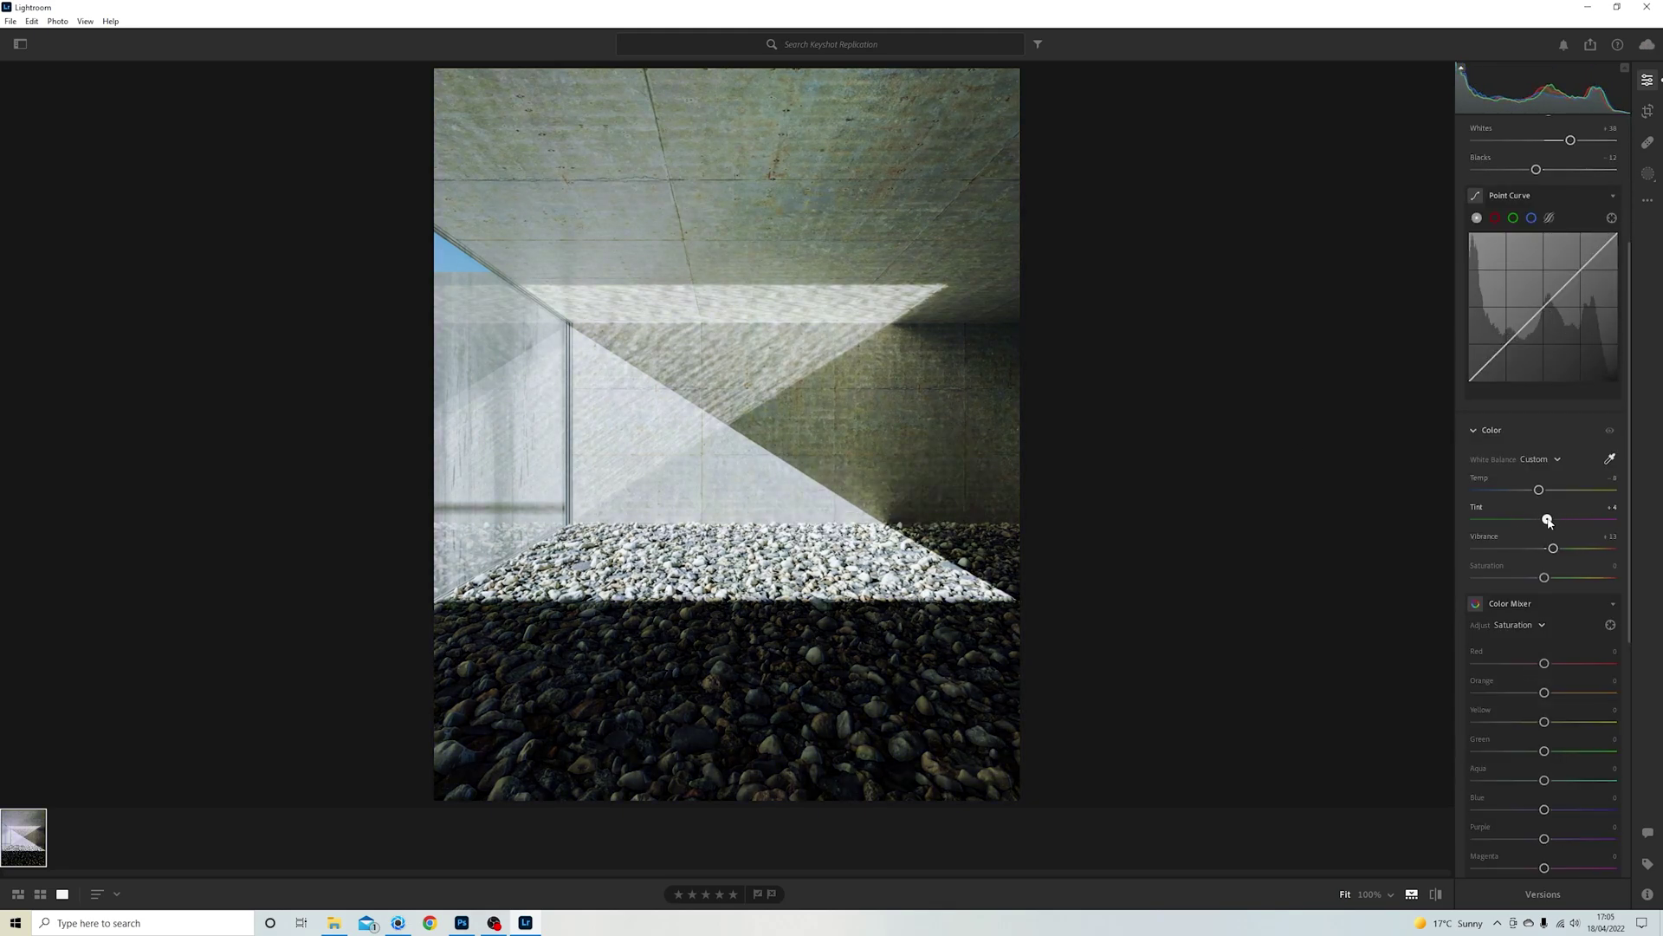
click(1609, 459)
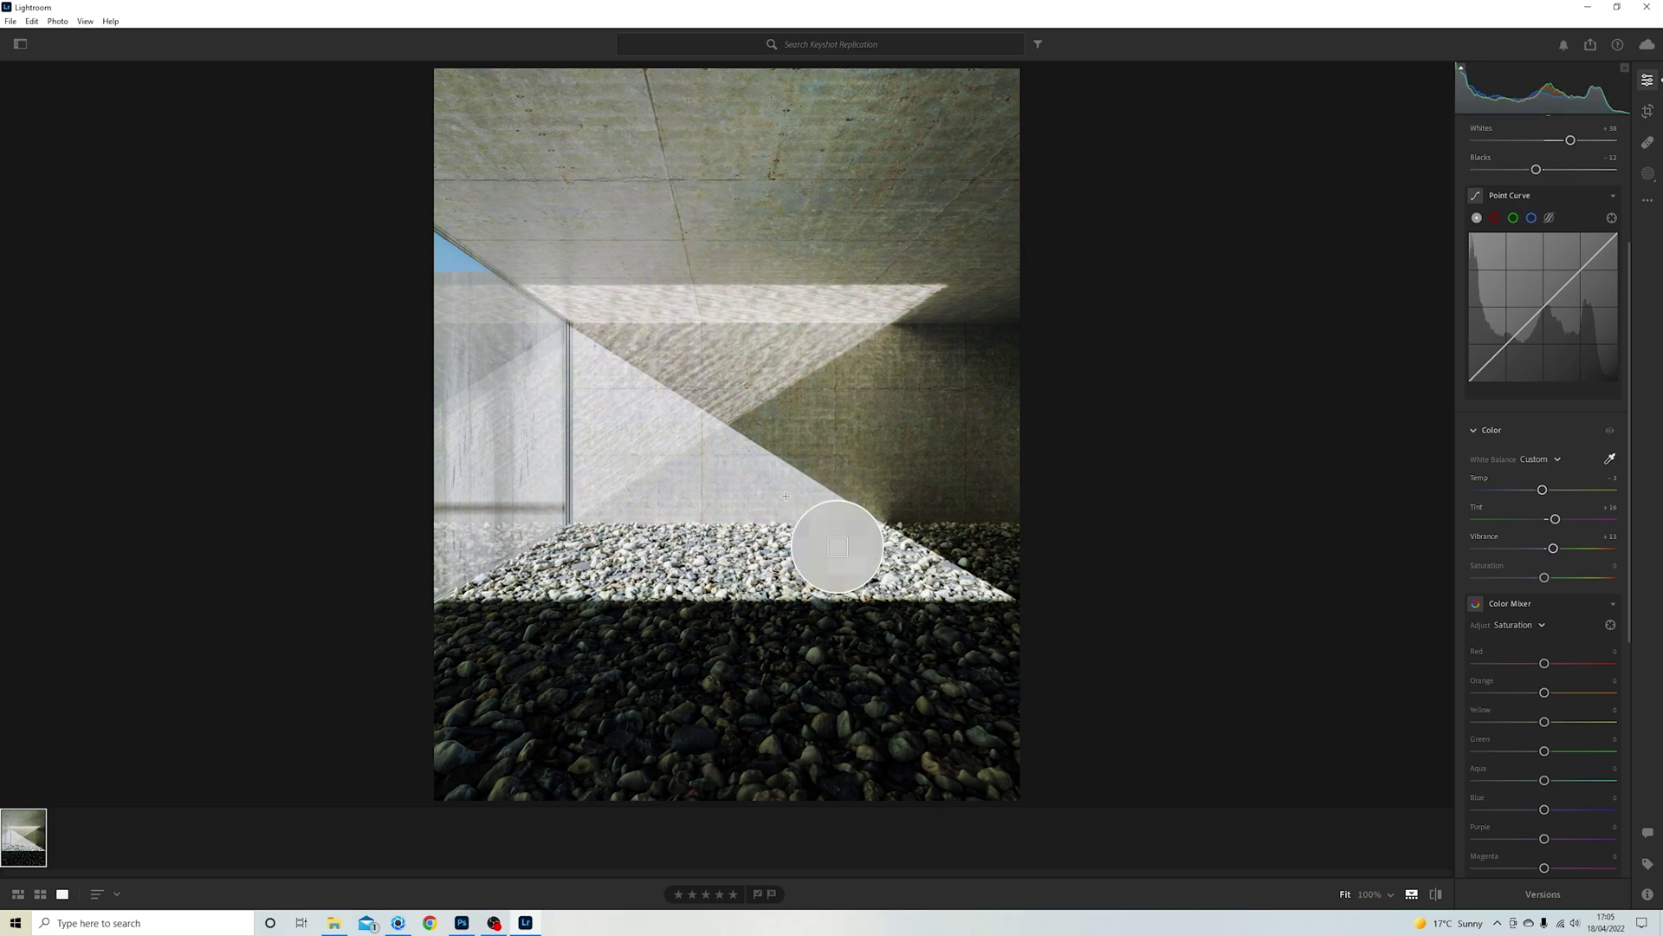
click(780, 534)
drag(1553, 549, 1556, 552)
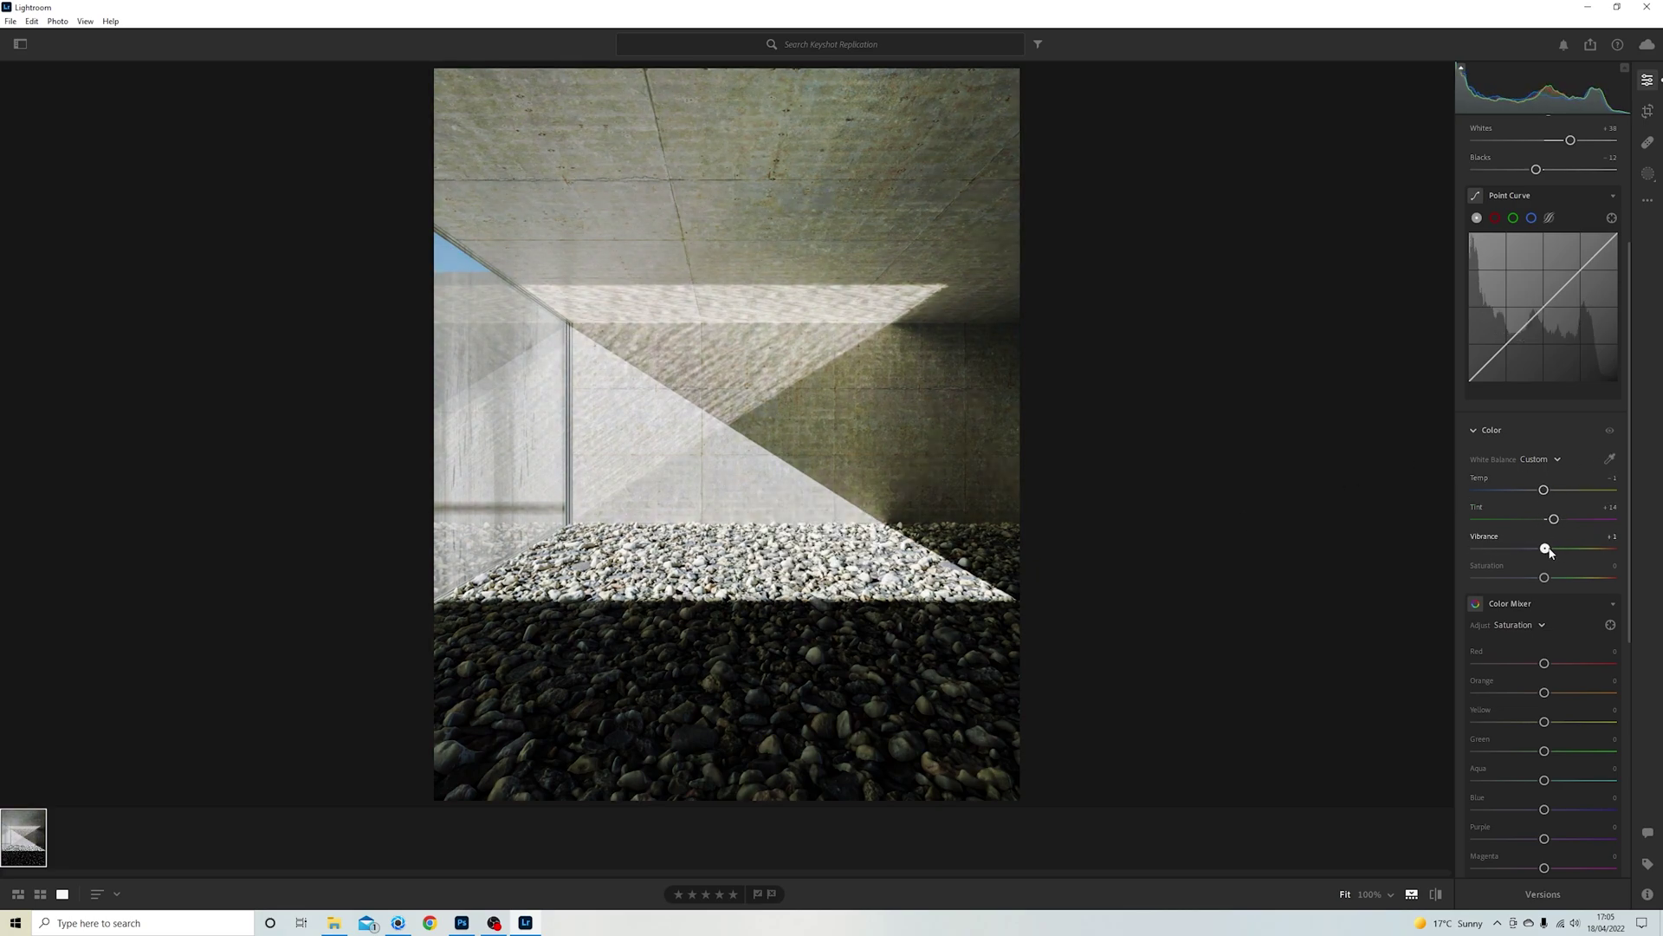
scroll(1550, 552, down, 5)
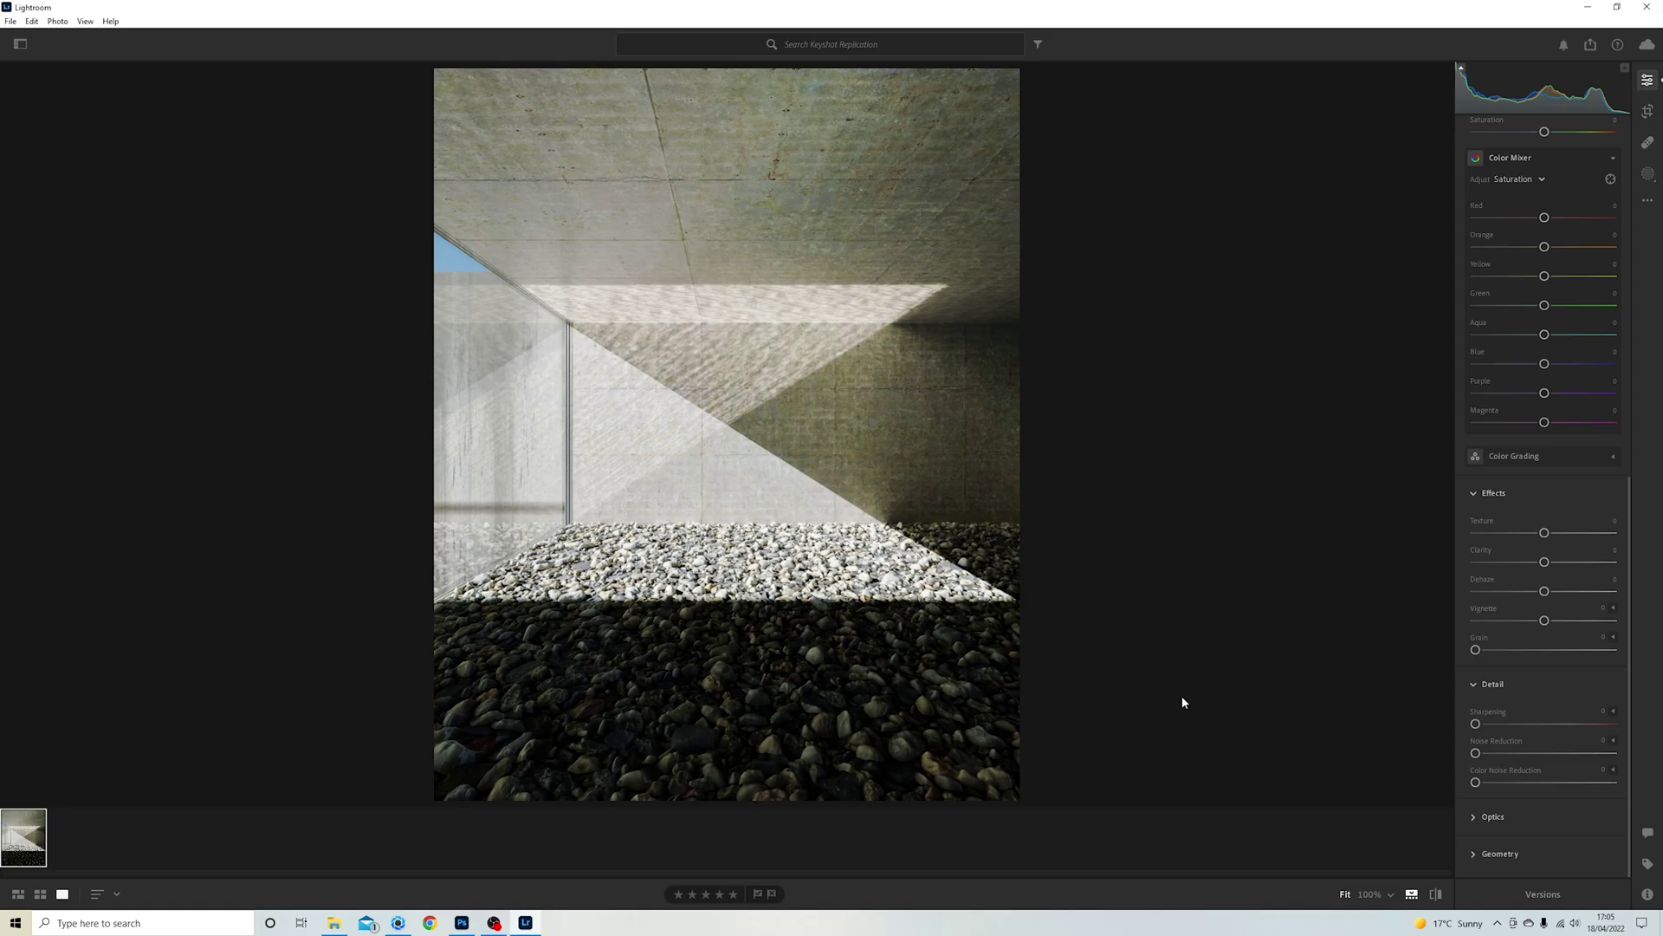